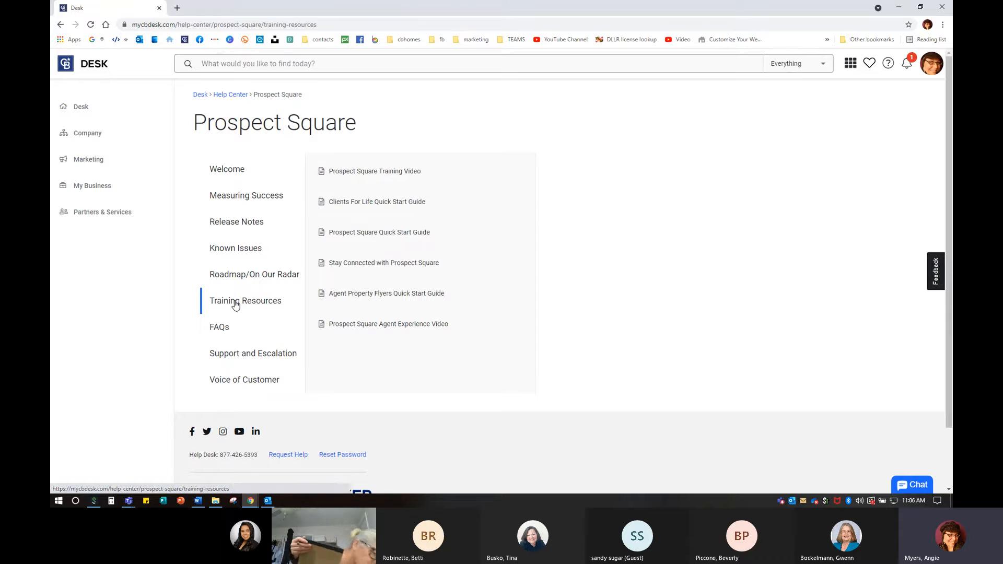
- Preview the Quick Start Guide summary and read through the Prospect Square FAQs article
{"action": "left_click", "coordinate": [402, 231]}
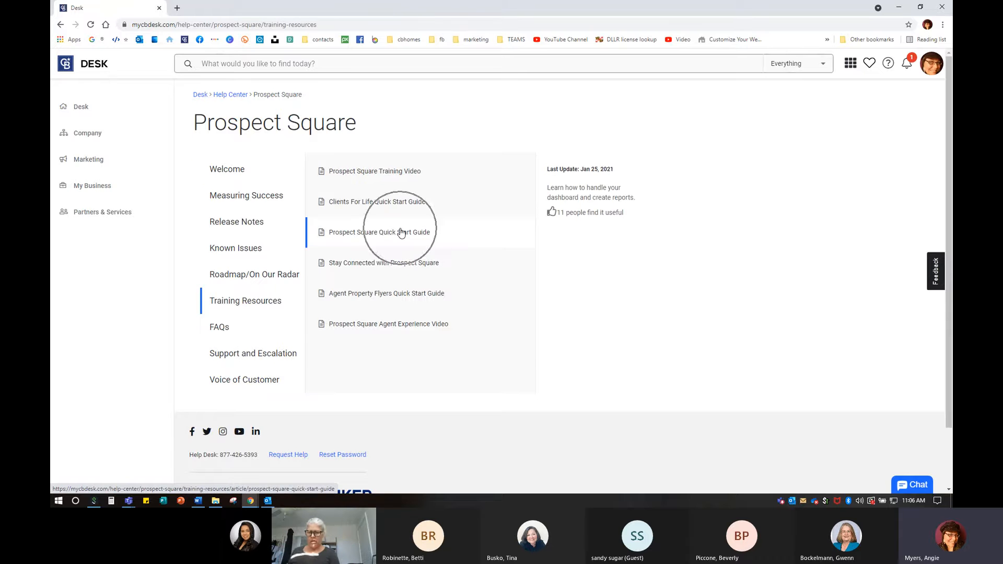
{"action": "left_click", "coordinate": [218, 328]}
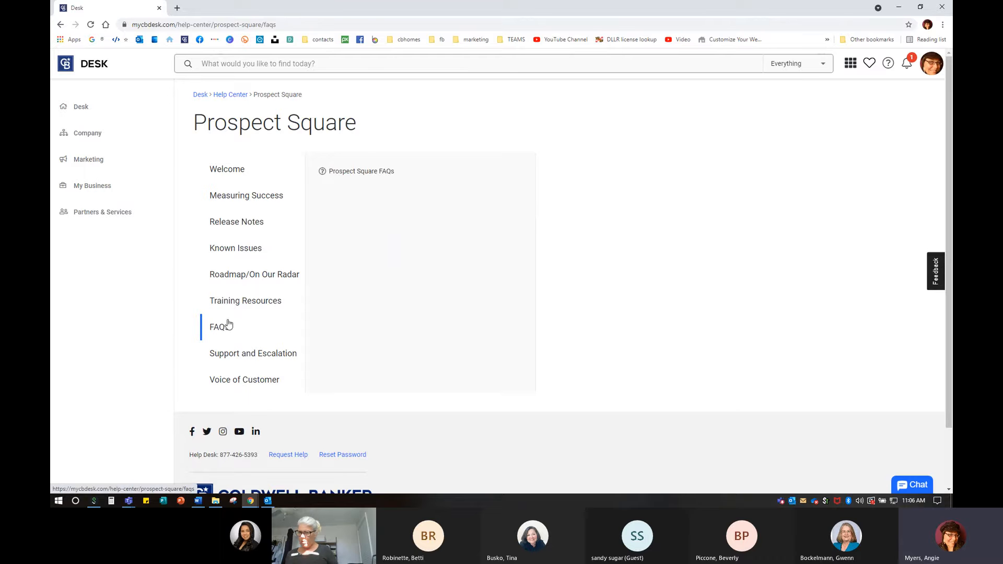
{"action": "left_click", "coordinate": [354, 171]}
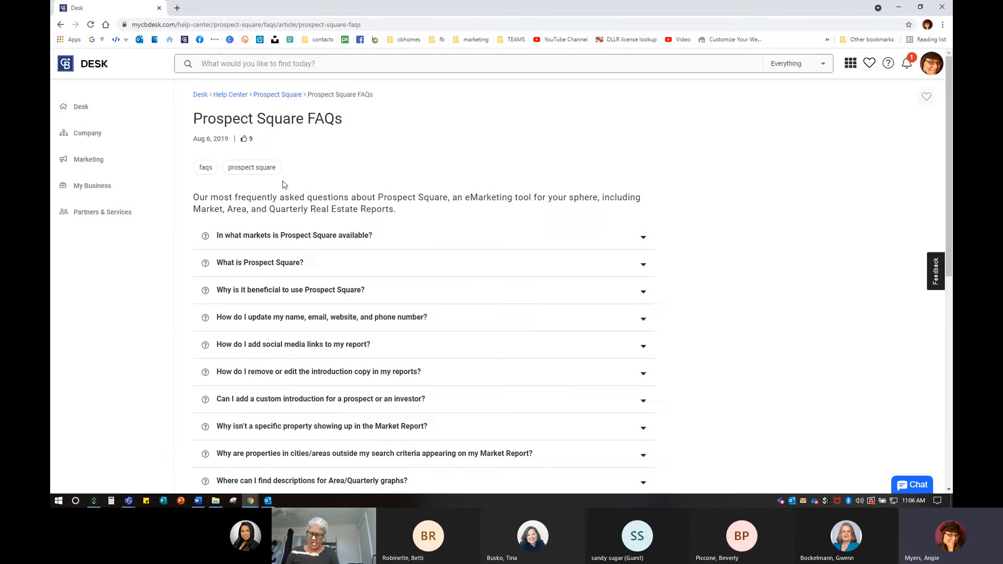
{"action": "scroll", "coordinate": [373, 265], "scroll_direction": "down", "scroll_amount": 10}
{"action": "scroll", "coordinate": [378, 266], "scroll_direction": "up", "scroll_amount": 8}
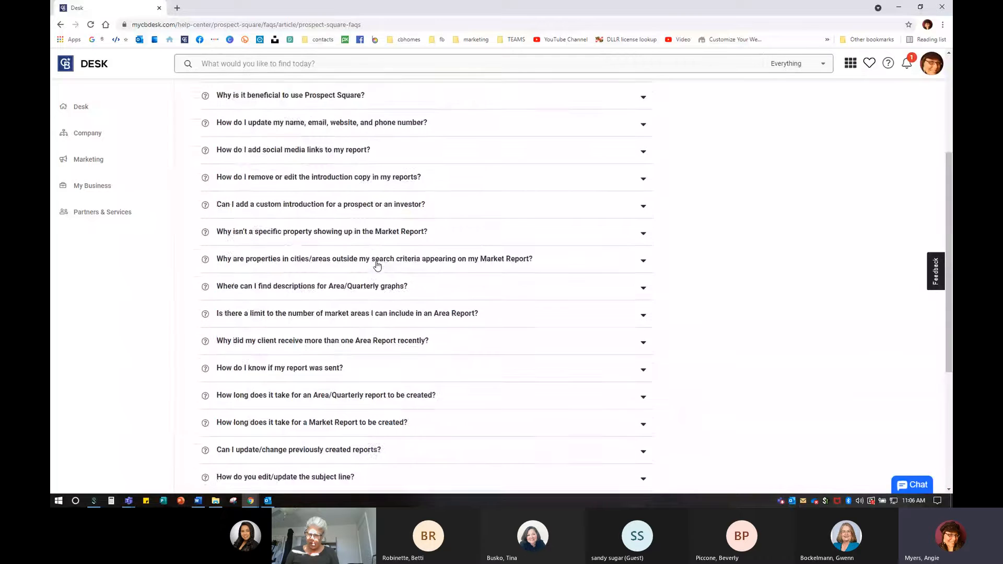
- Return to the Desk home page and launch Prospect Square in a new tab
{"action": "left_click", "coordinate": [199, 94]}
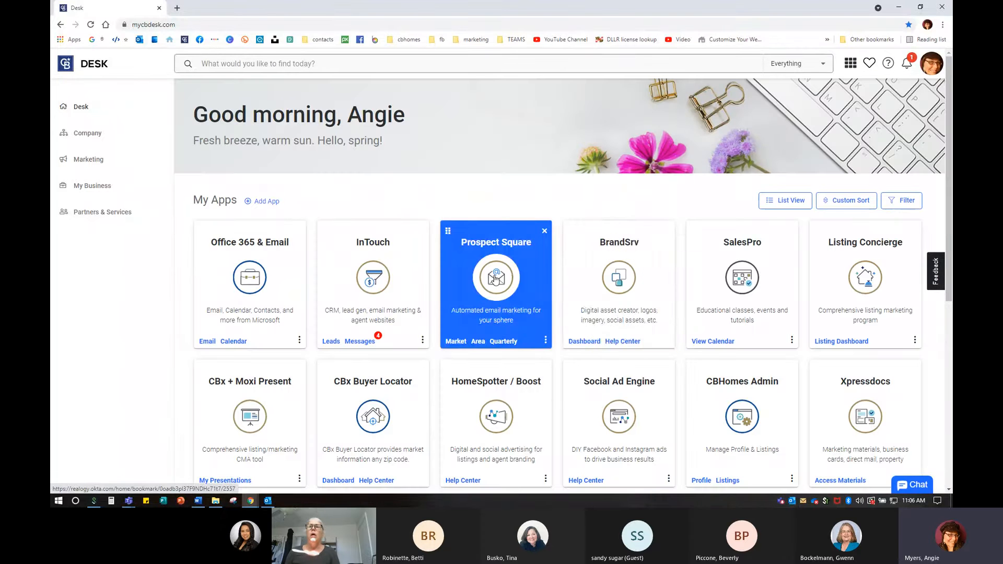
{"action": "left_click", "coordinate": [495, 278]}
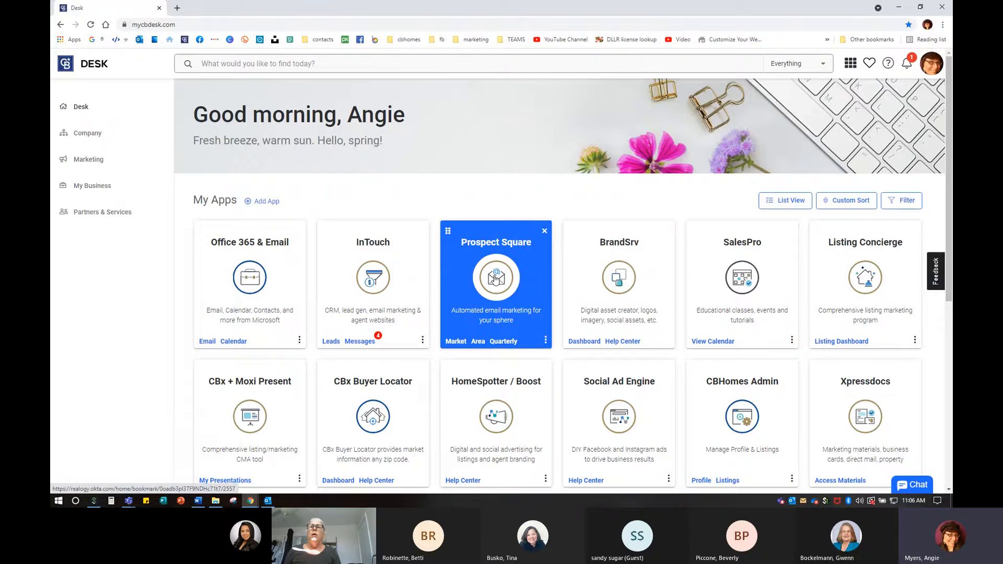
{"action": "left_click", "coordinate": [495, 279]}
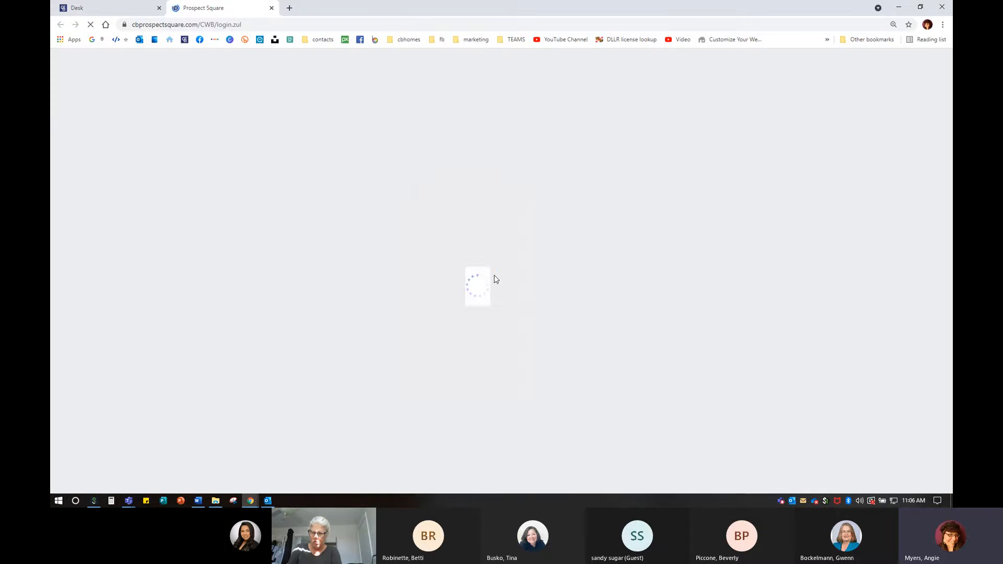
- Sign in as Agent and browse the home dashboard's campaign snapshots, tips and recent activity
{"action": "left_click", "coordinate": [633, 330]}
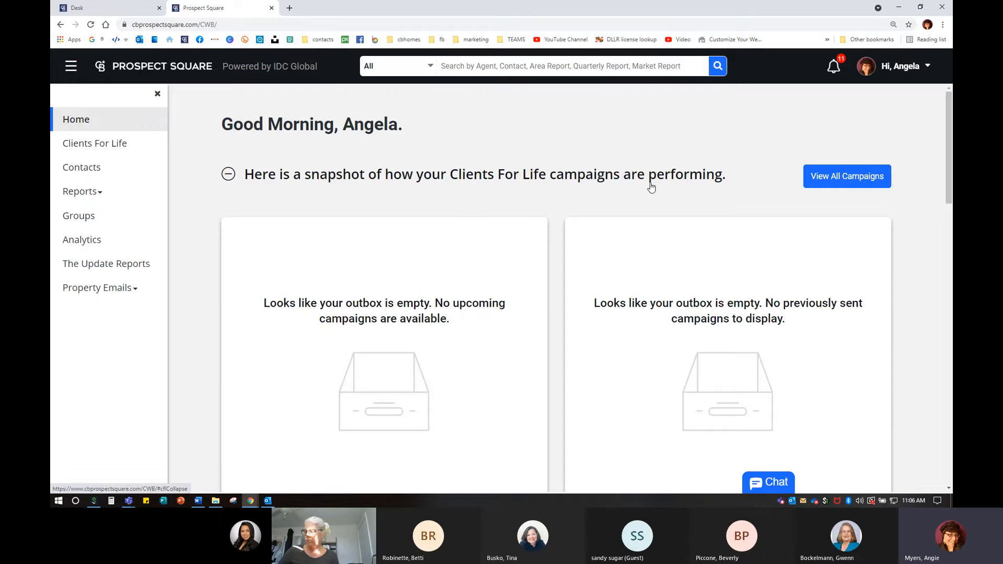
{"action": "scroll", "coordinate": [604, 387], "scroll_direction": "down", "scroll_amount": 9}
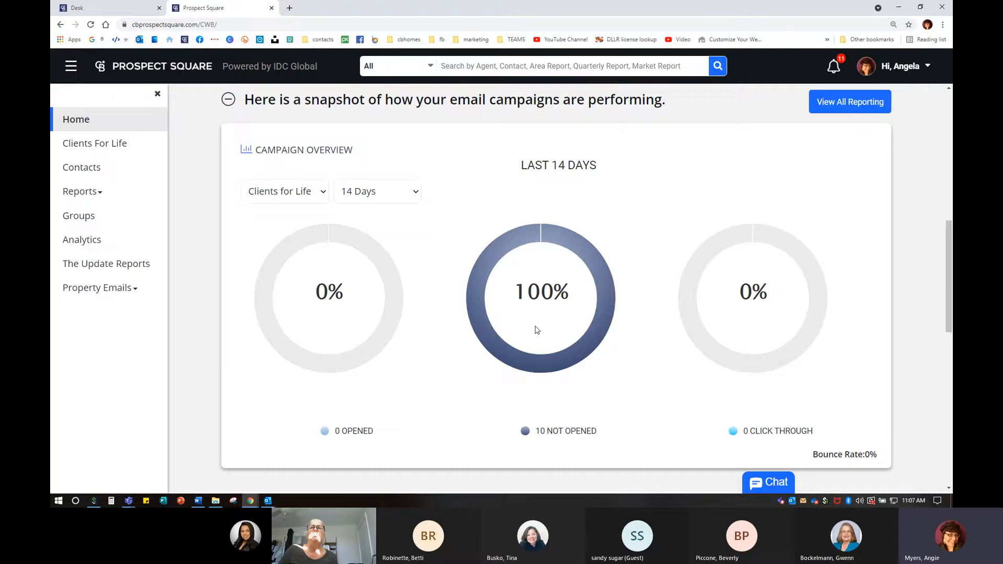
{"action": "scroll", "coordinate": [537, 330], "scroll_direction": "down", "scroll_amount": 6}
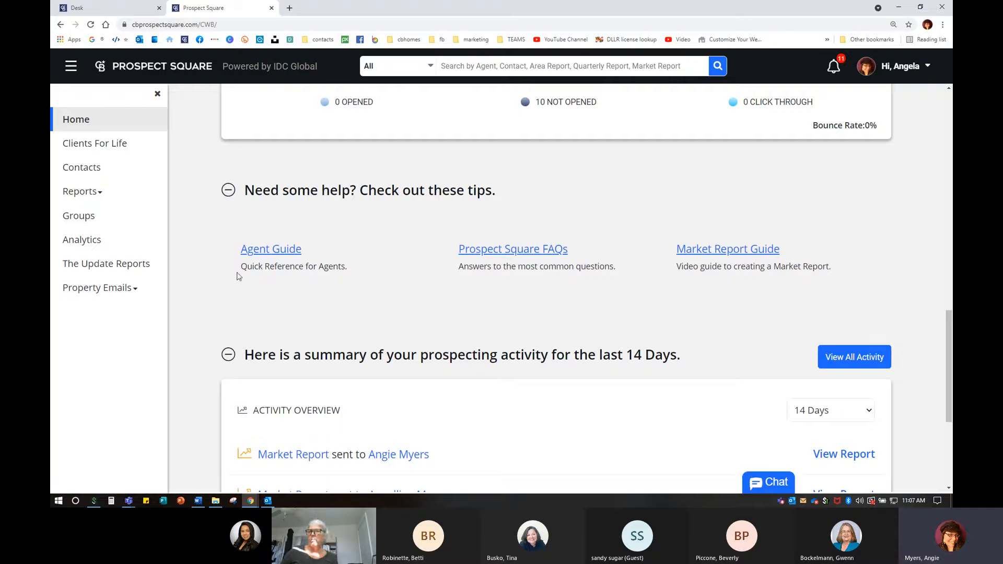
{"action": "left_click", "coordinate": [265, 255]}
{"action": "left_click", "coordinate": [264, 255]}
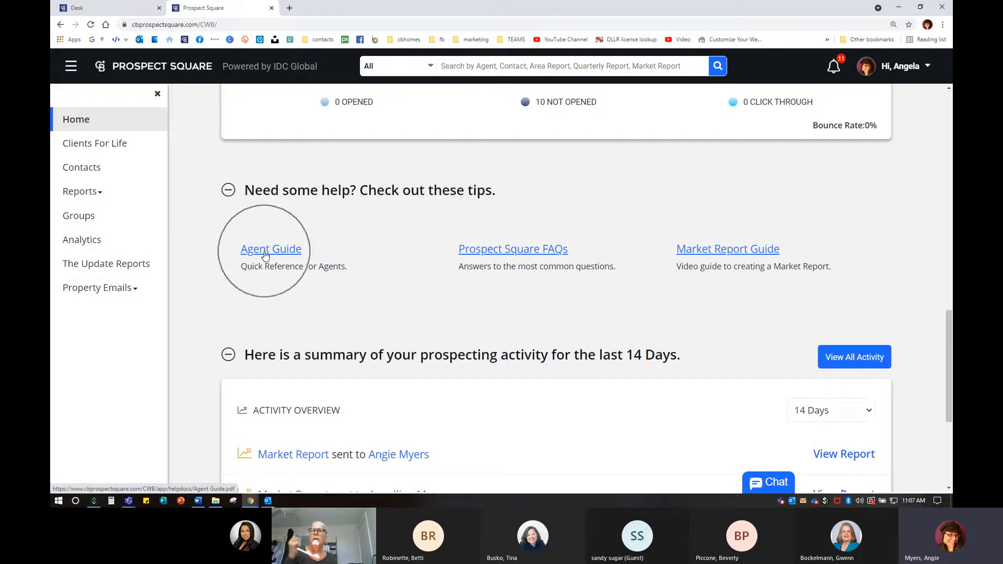
{"action": "left_click", "coordinate": [514, 253]}
{"action": "left_click", "coordinate": [730, 259]}
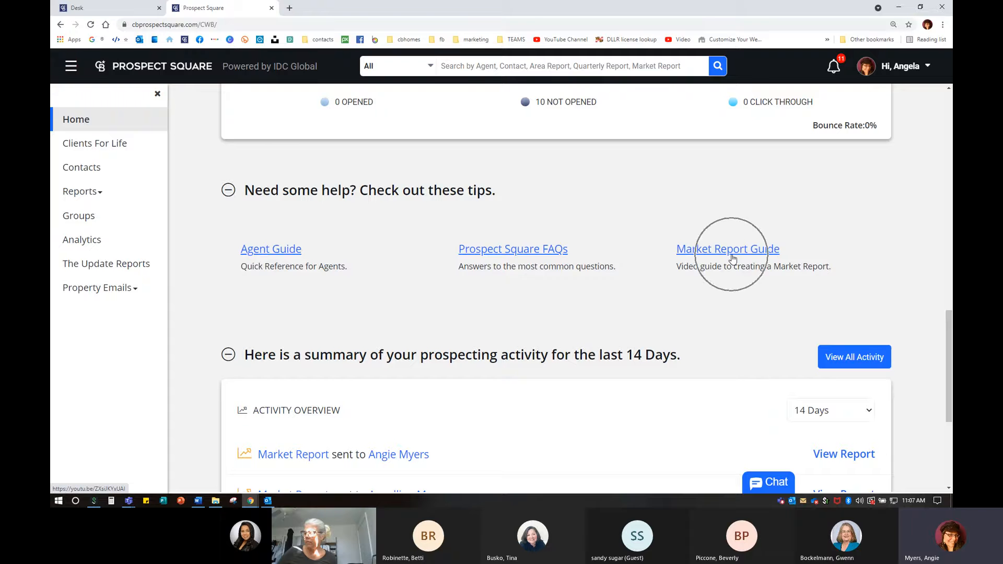
{"action": "left_click", "coordinate": [732, 259]}
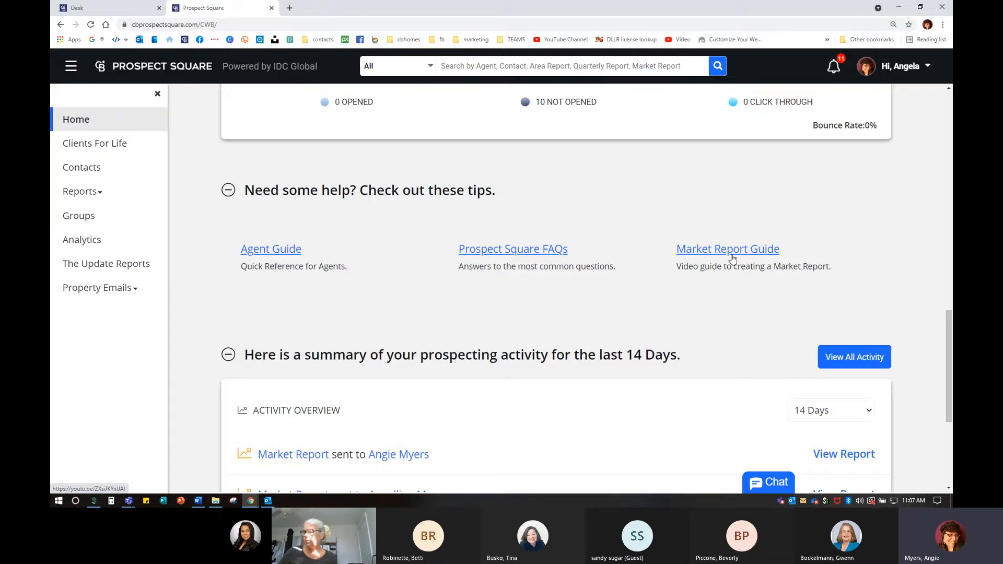
{"action": "scroll", "coordinate": [862, 302], "scroll_direction": "up", "scroll_amount": 5}
{"action": "scroll", "coordinate": [863, 302], "scroll_direction": "up", "scroll_amount": 10}
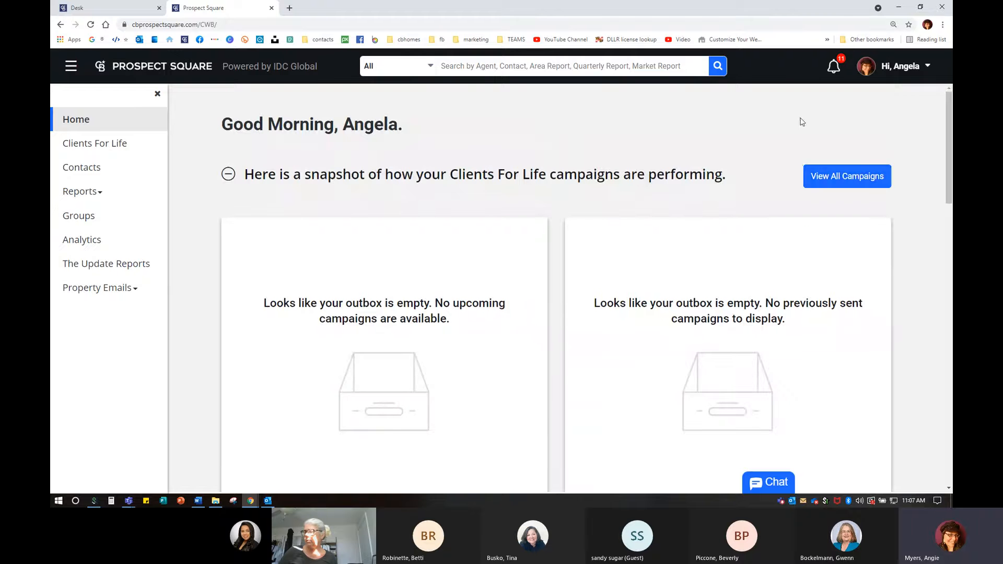
- Open My Profile from the account name menu to show the Personal Info fields
{"action": "left_click", "coordinate": [897, 68]}
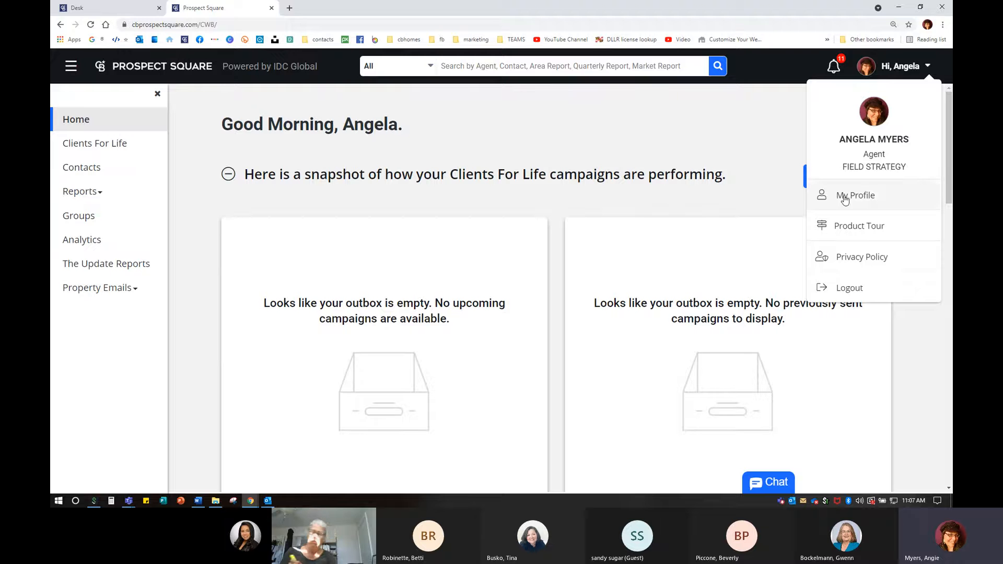
{"action": "left_click", "coordinate": [893, 70]}
{"action": "left_click", "coordinate": [854, 195]}
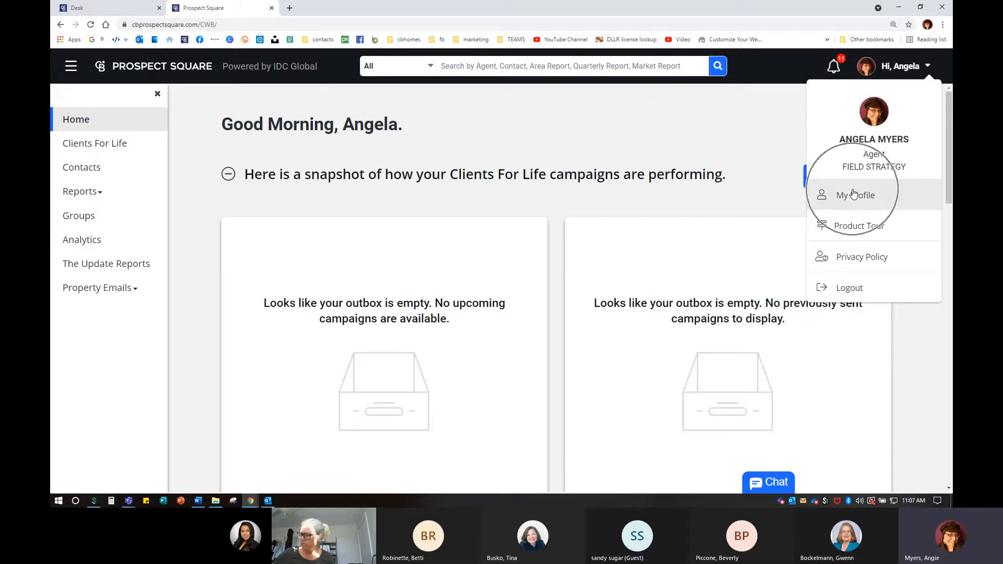
{"action": "left_click", "coordinate": [853, 194]}
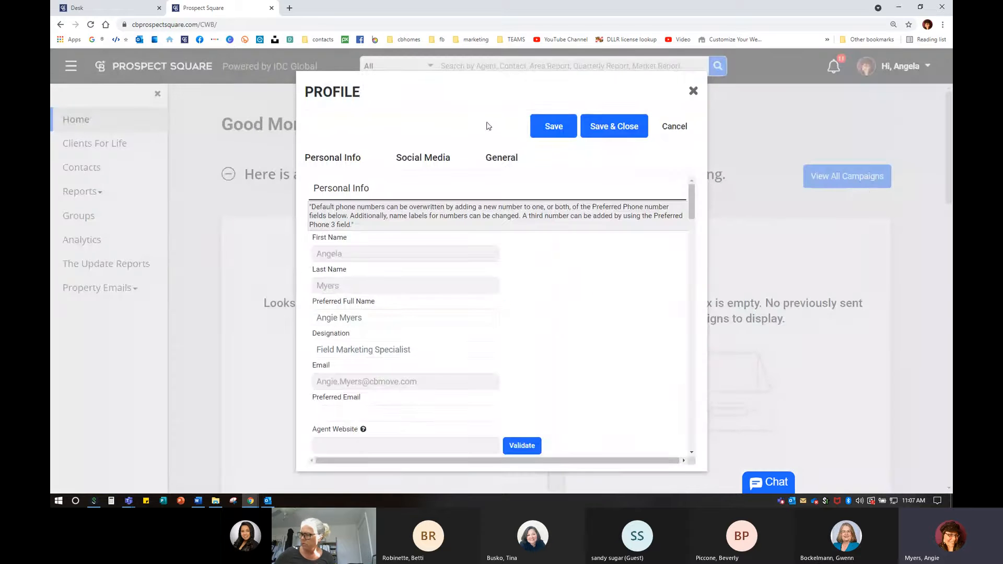
{"action": "scroll", "coordinate": [345, 250], "scroll_direction": "down", "scroll_amount": 2}
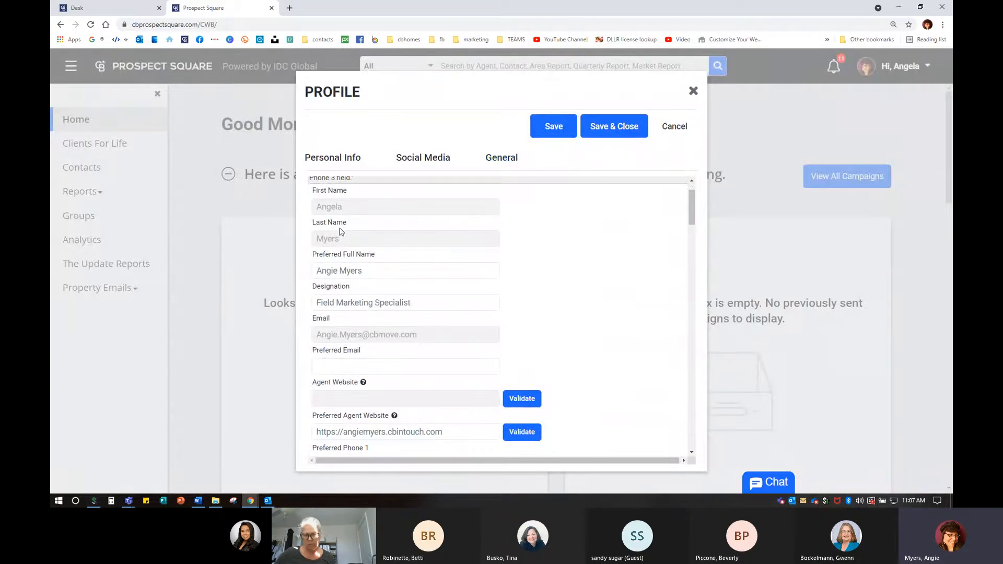
{"action": "scroll", "coordinate": [337, 243], "scroll_direction": "up", "scroll_amount": 2}
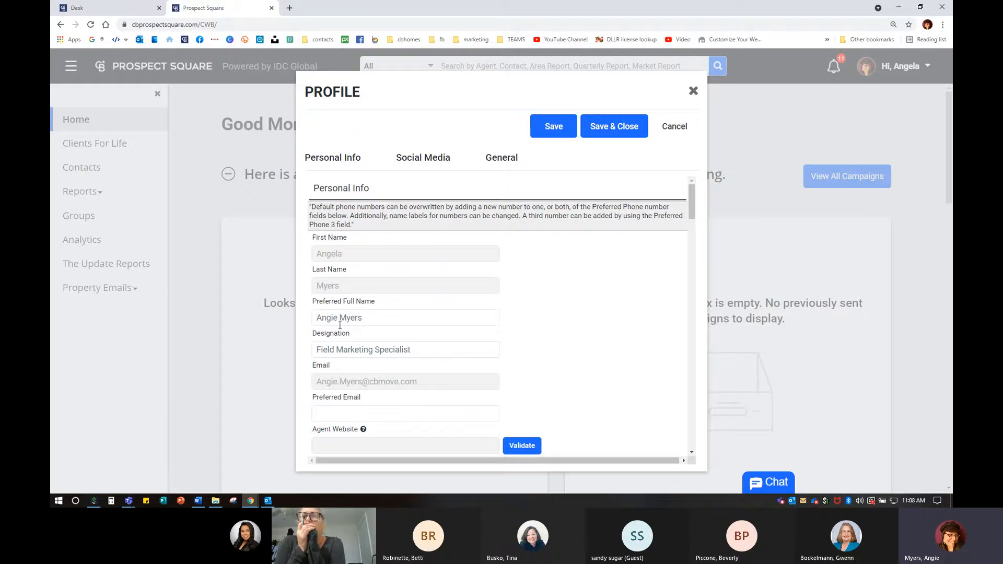
- Replace the Designation 'Field Marketing Specialist' with REALTOR in the Profile dialog
{"action": "left_click_drag", "start_coordinate": [320, 318], "coordinate": [364, 317]}
{"action": "left_click", "coordinate": [412, 316]}
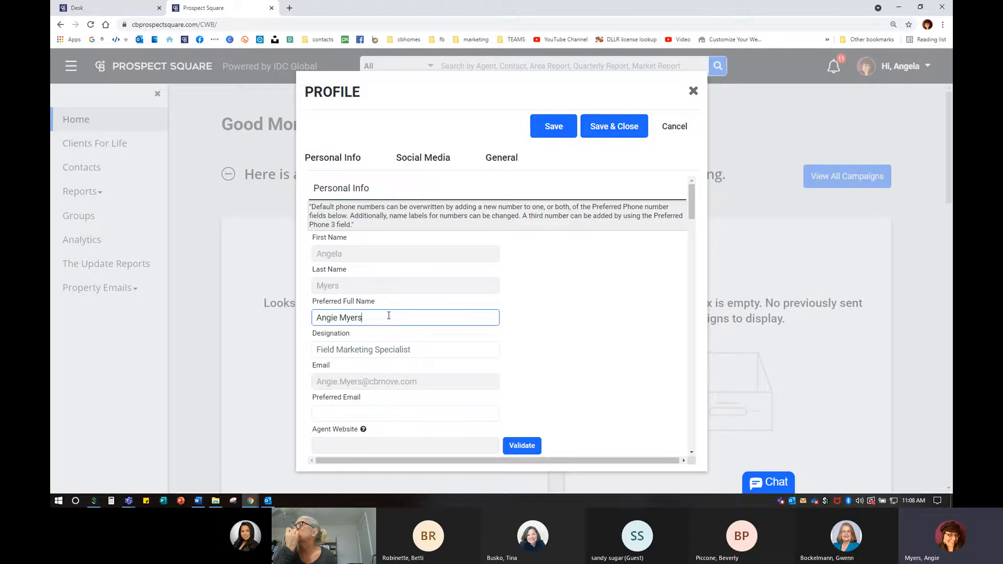
{"action": "scroll", "coordinate": [389, 316], "scroll_direction": "down", "scroll_amount": 1}
{"action": "scroll", "coordinate": [389, 318], "scroll_direction": "down", "scroll_amount": 3}
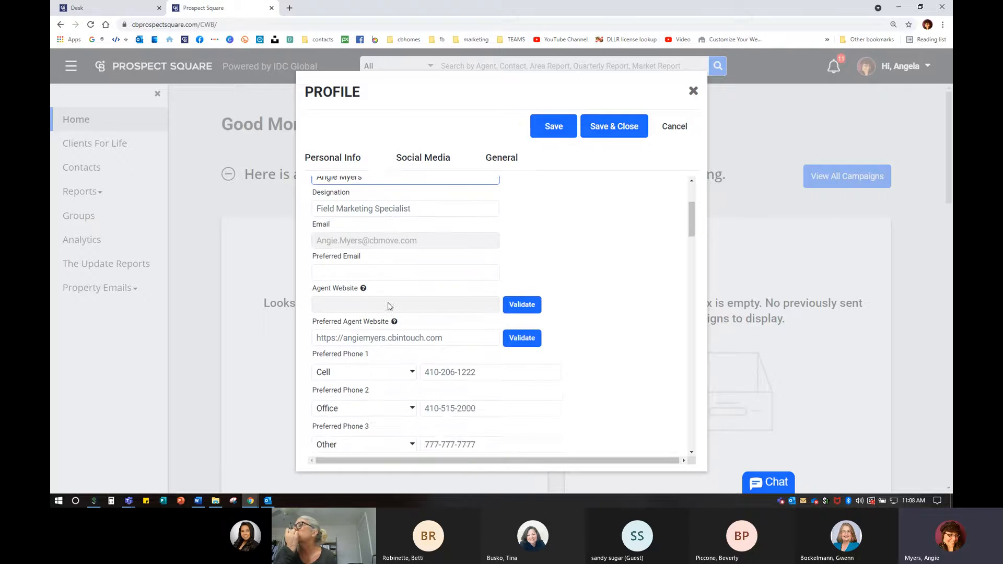
{"action": "scroll", "coordinate": [389, 305], "scroll_direction": "up", "scroll_amount": 2}
{"action": "left_click", "coordinate": [426, 250]}
{"action": "left_click_drag", "start_coordinate": [426, 251], "coordinate": [295, 255]}
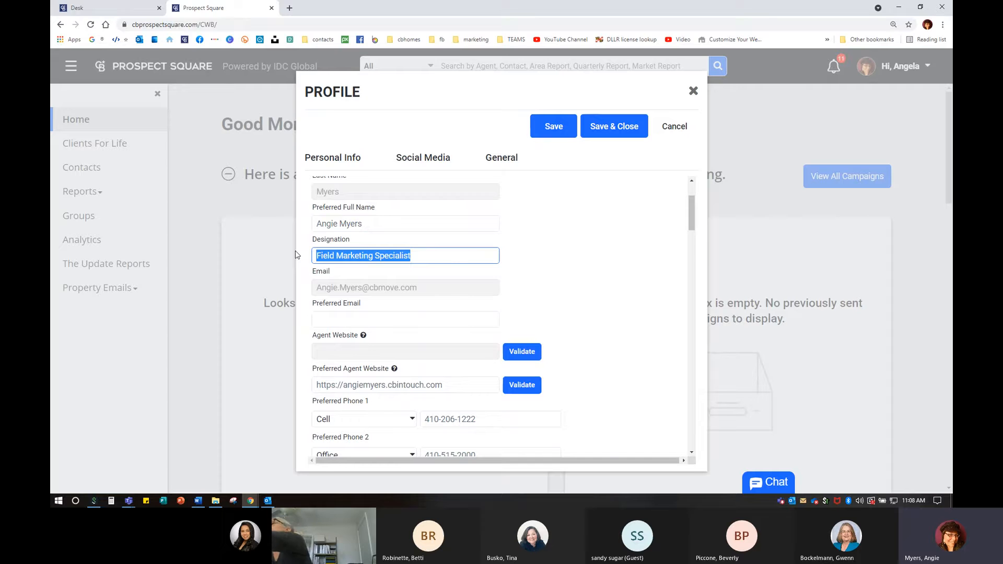
{"action": "type", "text": "REALTOR"}
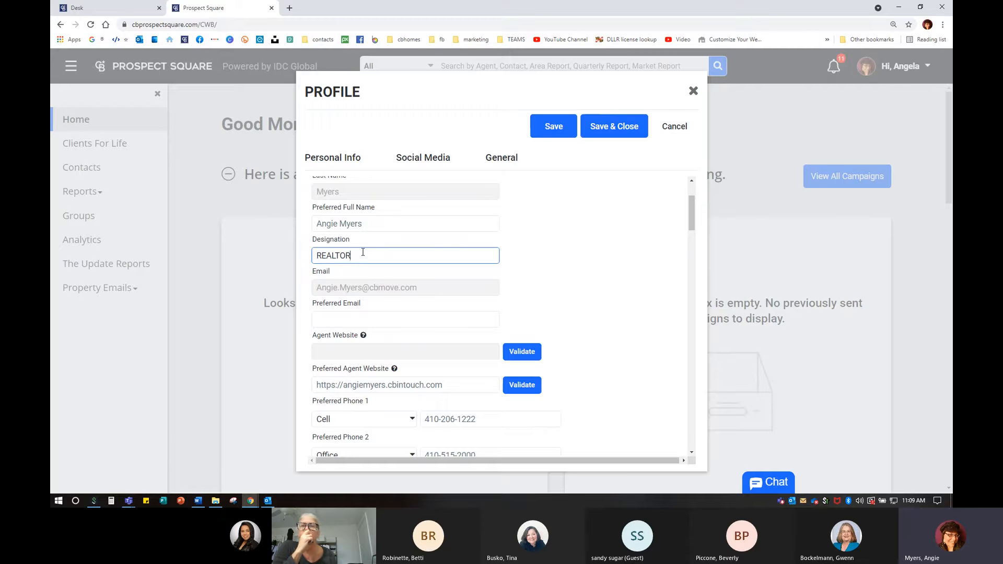
{"action": "left_click", "coordinate": [289, 9]}
- Search Google for 'registered symbol', copy the ® character, and return to the Profile dialog
{"action": "left_click", "coordinate": [97, 39]}
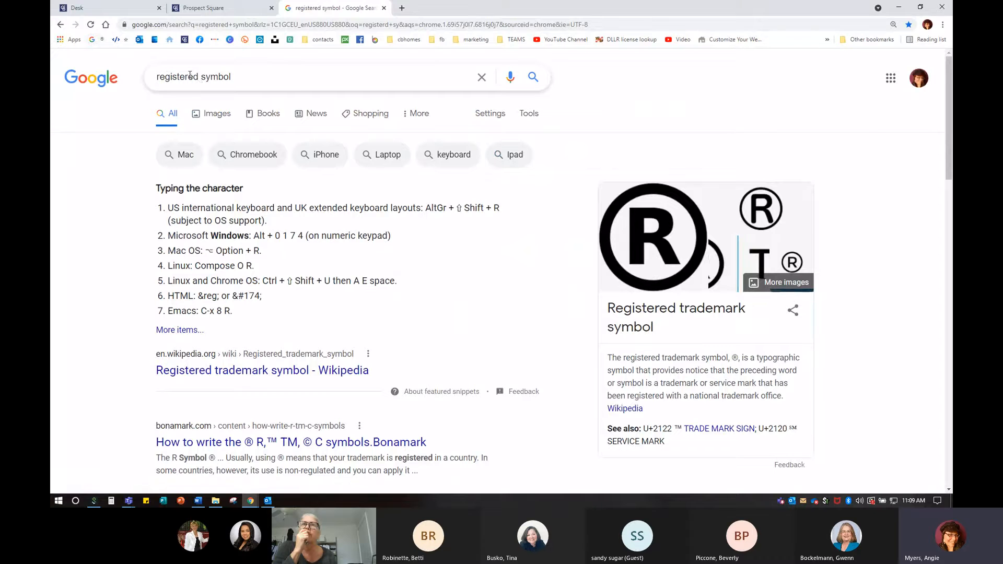
{"action": "double_click", "coordinate": [735, 358]}
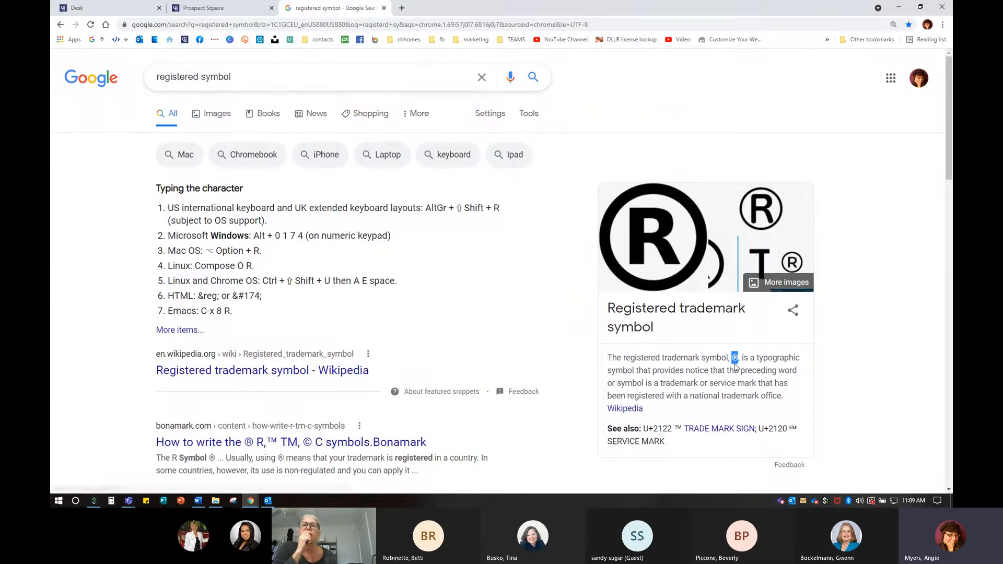
{"action": "key", "text": "ctrl+c"}
{"action": "key", "text": "ctrl+c"}
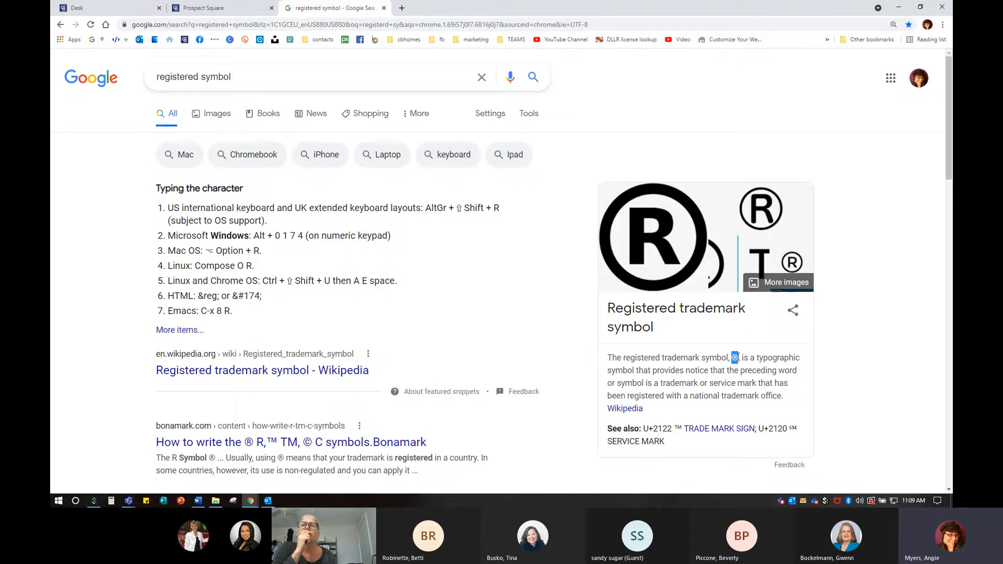
{"action": "right_click", "coordinate": [738, 359]}
{"action": "left_click", "coordinate": [747, 363]}
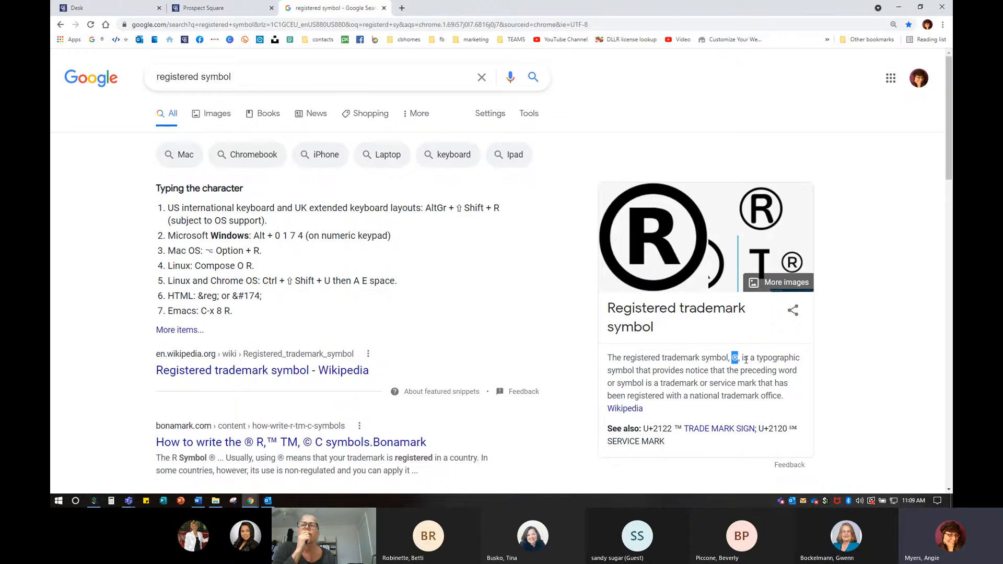
{"action": "left_click", "coordinate": [384, 8]}
{"action": "right_click", "coordinate": [366, 256]}
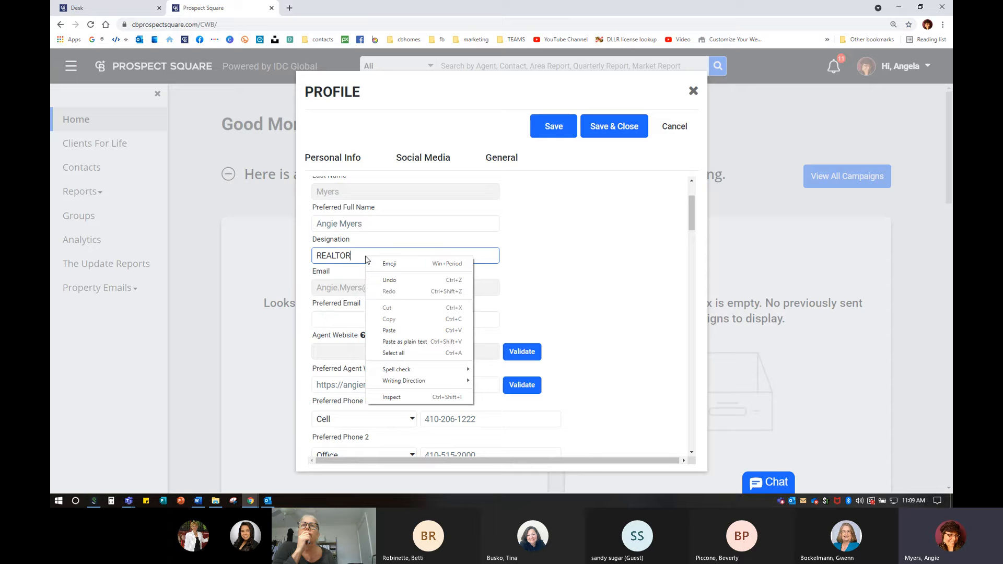
- Paste ® after REALTOR, then begin retyping the Designation as 'Field Marketing Specialist'
{"action": "left_click", "coordinate": [400, 330]}
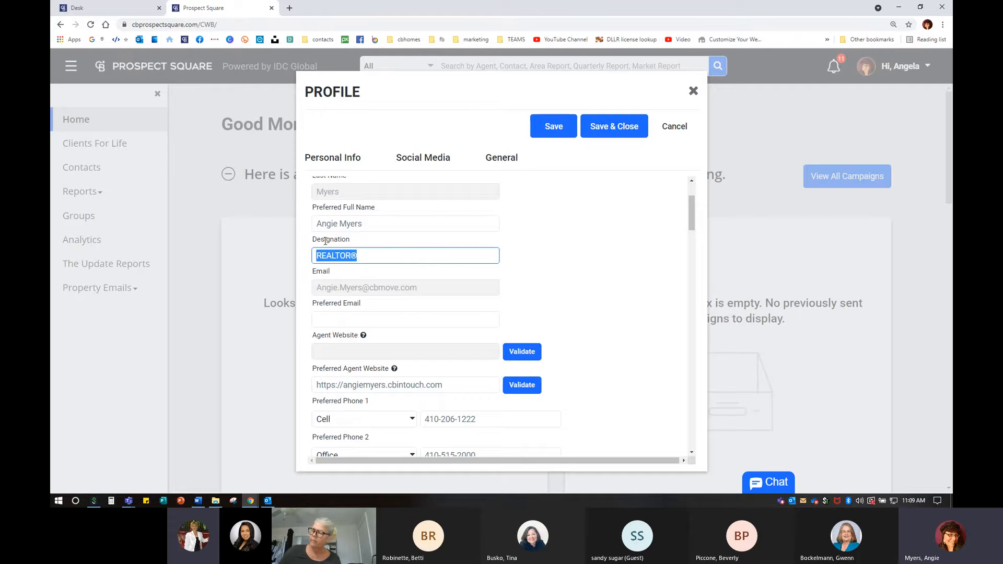
{"action": "type", "text": "Field Marketing Sp"}
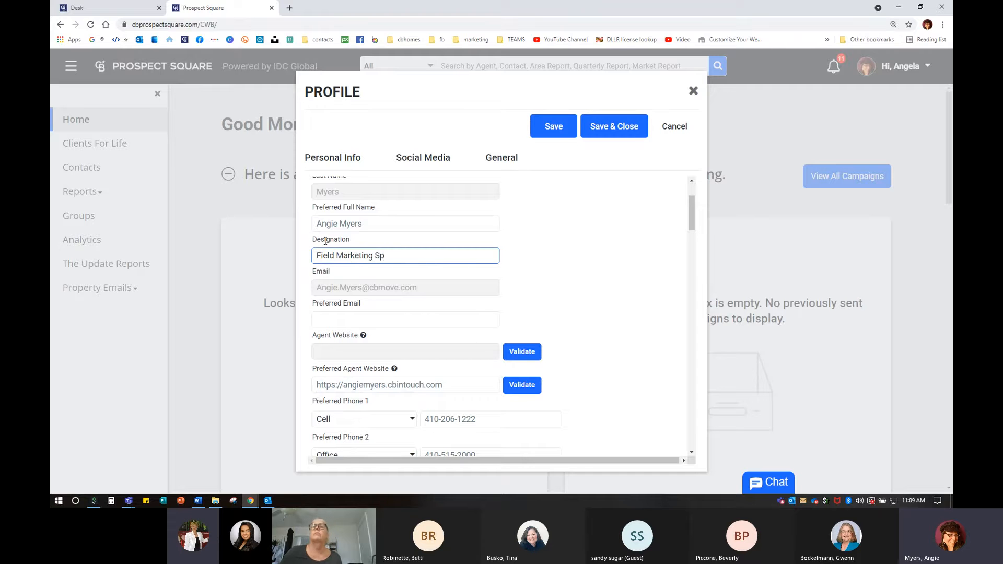
{"action": "type", "text": "ec"}
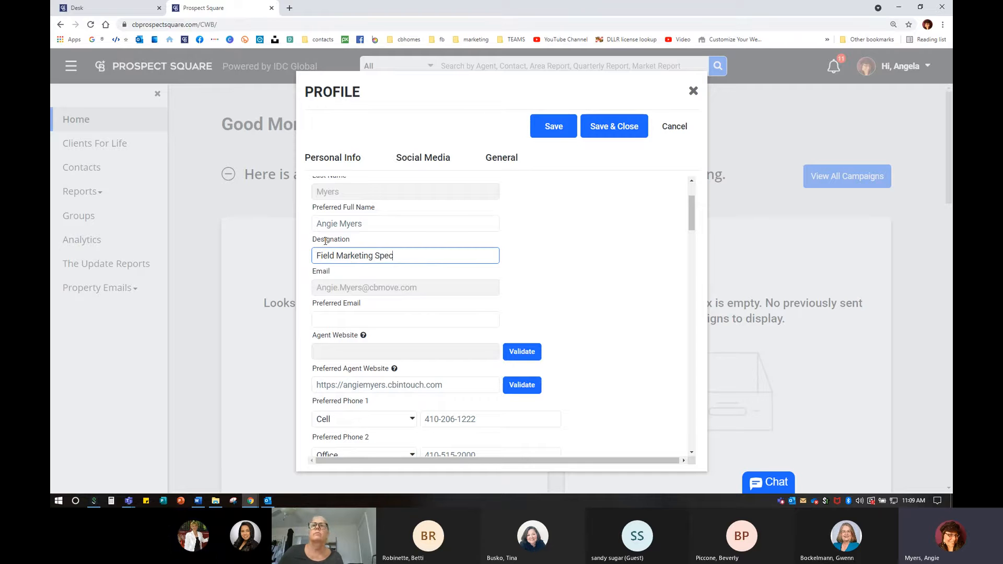
{"action": "type", "text": "ialialist"}
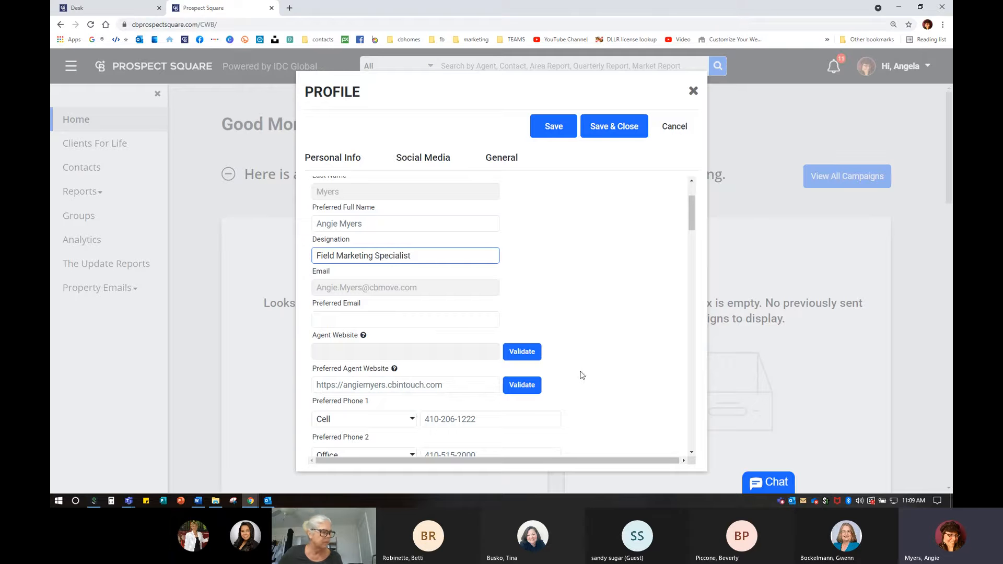
- Validate the Preferred Agent Website address in the Profile dialog
{"action": "scroll", "coordinate": [394, 344], "scroll_direction": "down", "scroll_amount": 1}
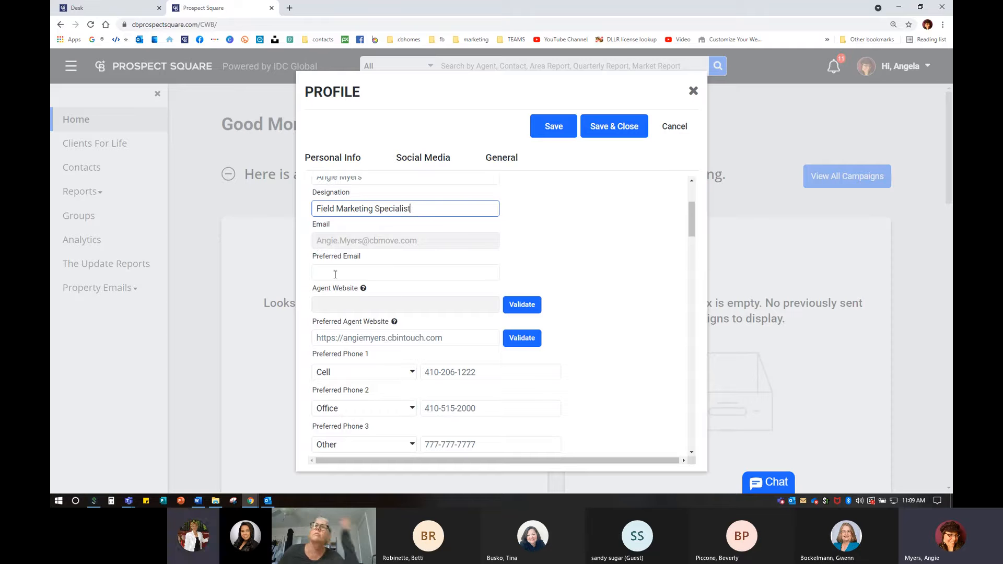
{"action": "scroll", "coordinate": [335, 274], "scroll_direction": "down", "scroll_amount": 3}
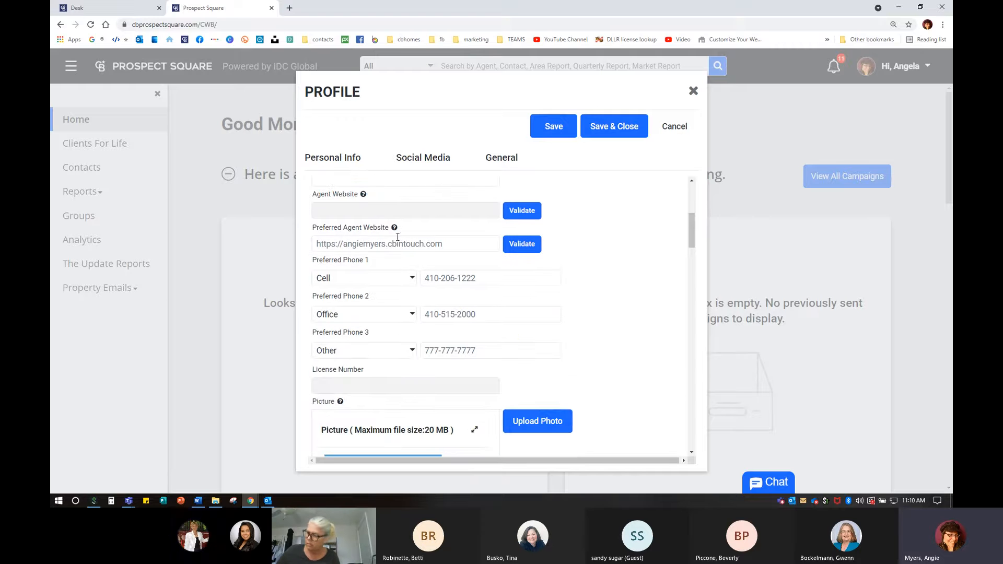
{"action": "left_click", "coordinate": [530, 251]}
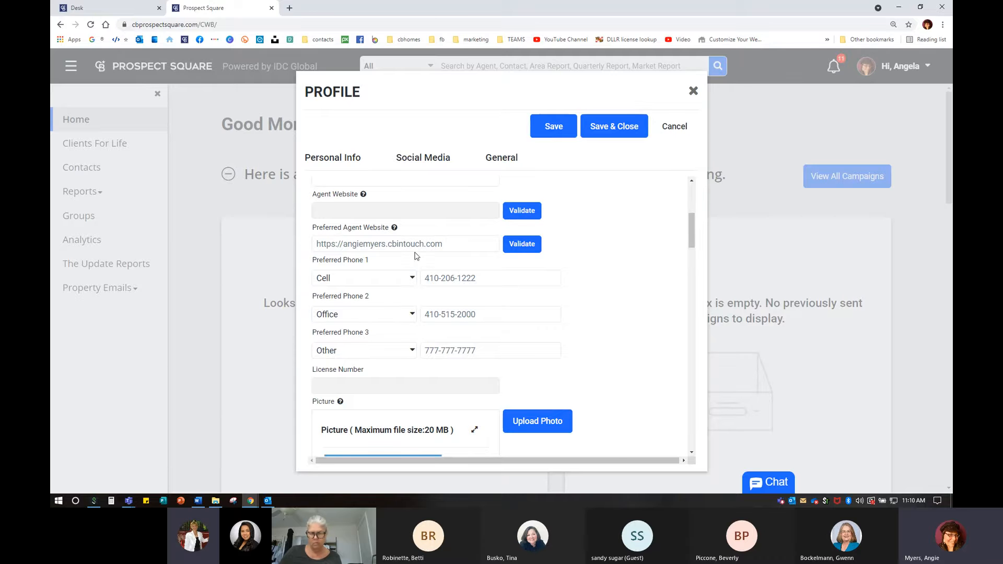
- Launch the InTouch app from the Coldwell Banker Desk apps page, confirming Delegate Access
{"action": "left_click", "coordinate": [110, 8]}
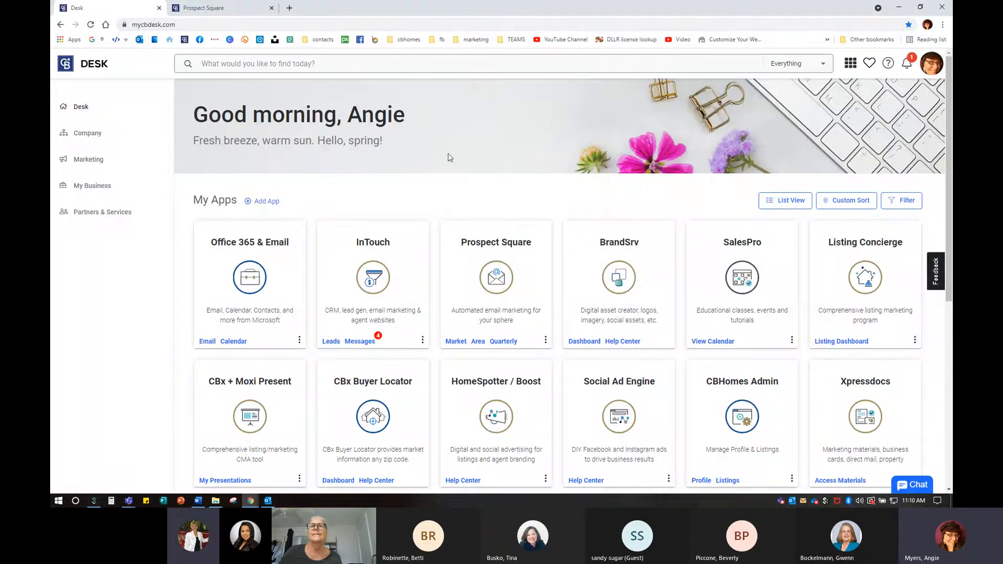
{"action": "left_click", "coordinate": [371, 291]}
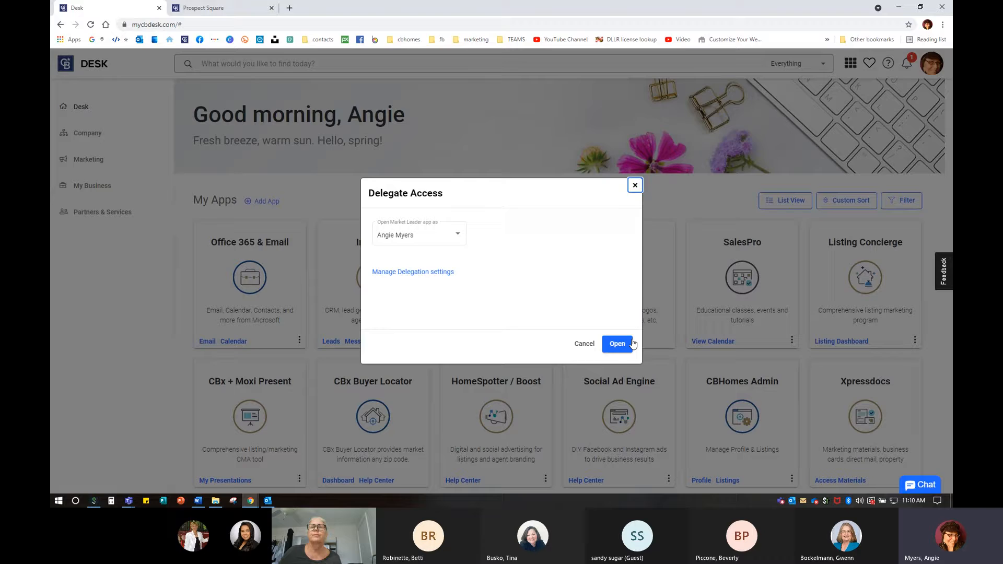
{"action": "left_click", "coordinate": [625, 342]}
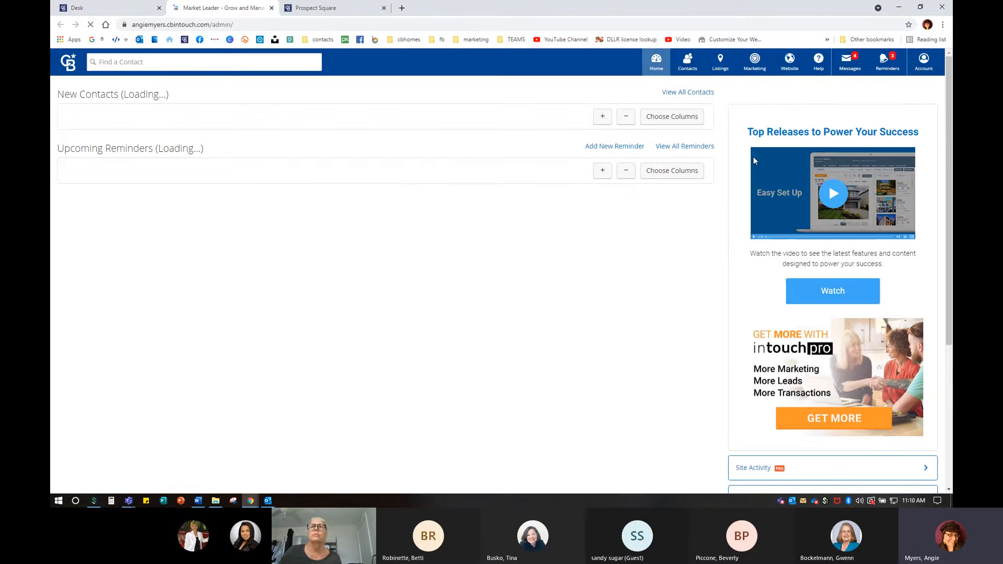
- Open the agent's live website from InTouch's Website menu with View Site
{"action": "left_click", "coordinate": [796, 67]}
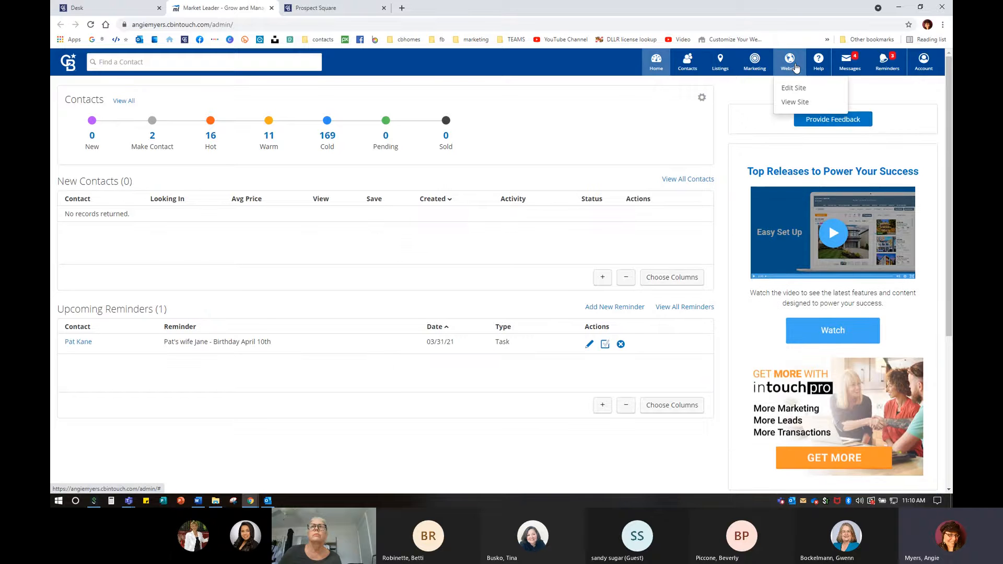
{"action": "left_click", "coordinate": [795, 103]}
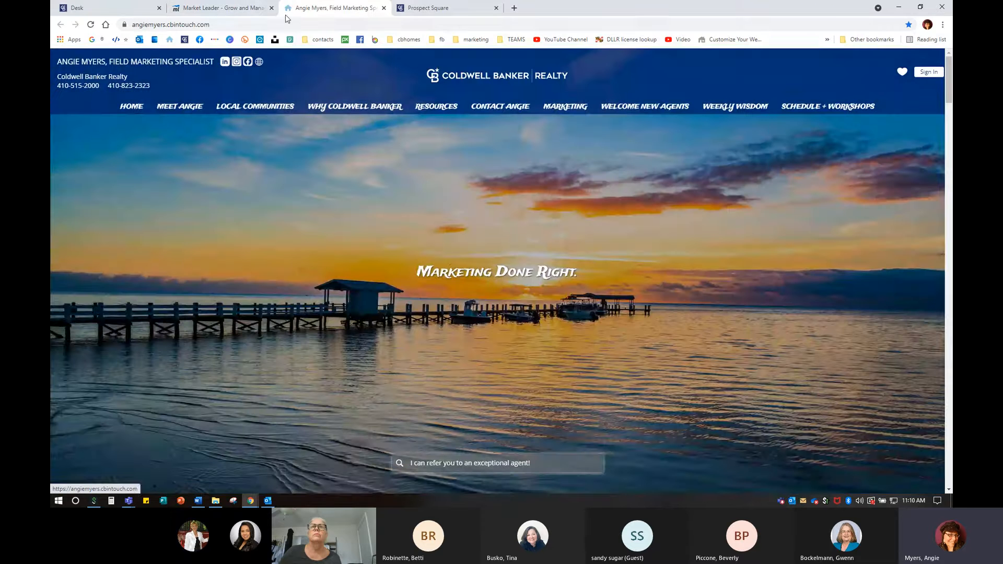
- Copy the agent site's full https address from the address bar and go back to Prospect Square
{"action": "left_click", "coordinate": [155, 25]}
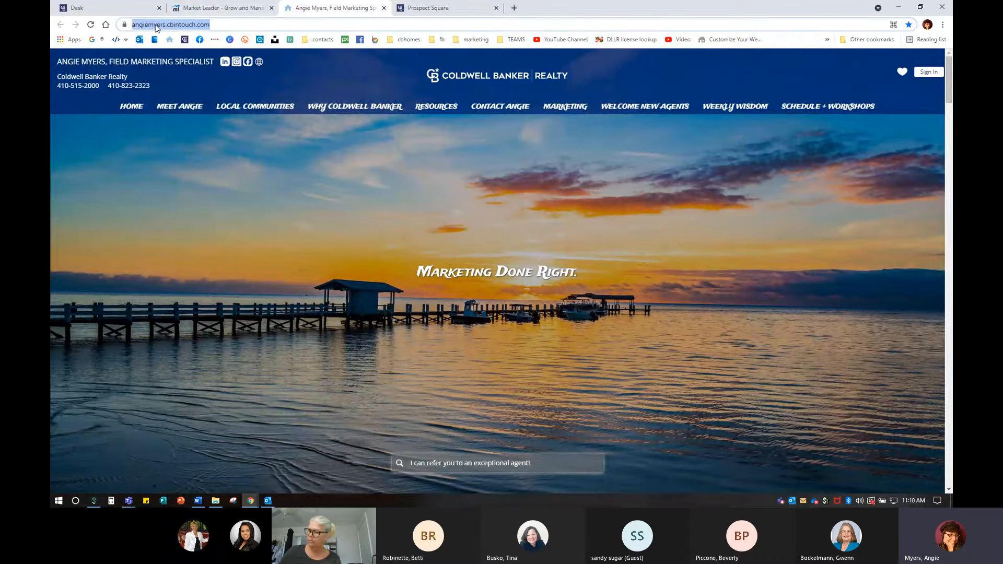
{"action": "right_click", "coordinate": [155, 25]}
{"action": "left_click", "coordinate": [184, 21]}
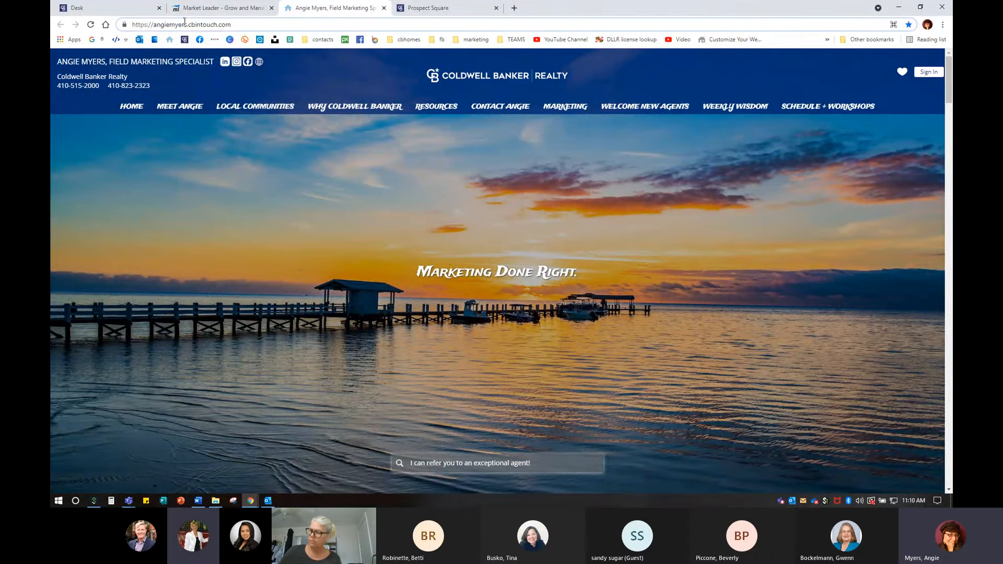
{"action": "left_click", "coordinate": [287, 77]}
{"action": "left_click", "coordinate": [197, 27]}
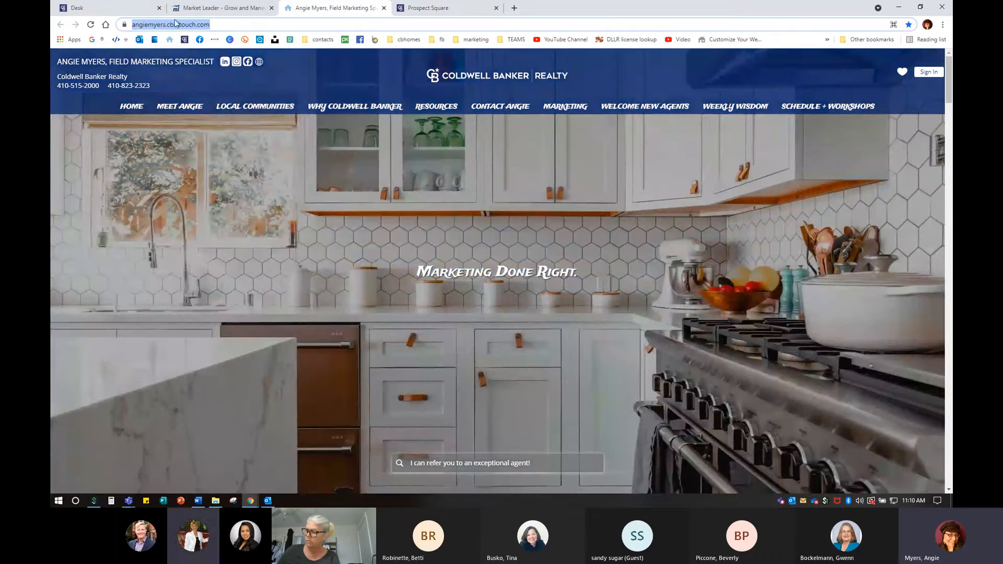
{"action": "right_click", "coordinate": [180, 26]}
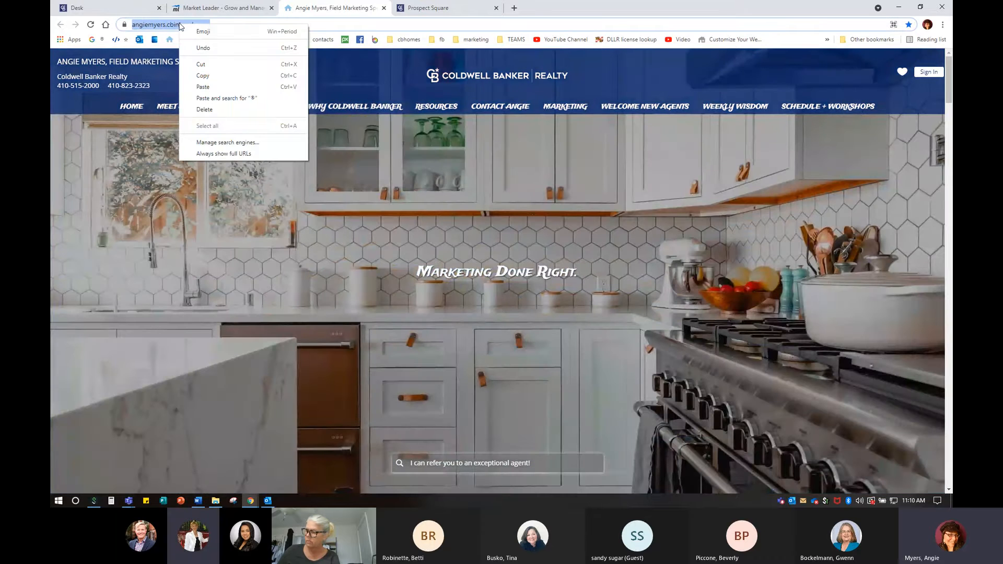
{"action": "left_click", "coordinate": [194, 77]}
{"action": "left_click", "coordinate": [397, 9]}
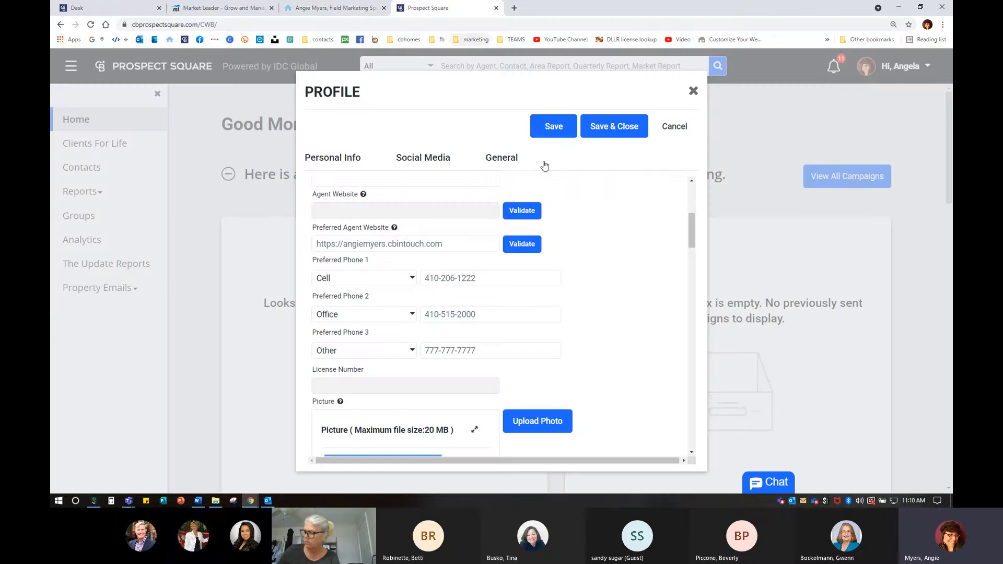
- Replace Preferred Agent Website with the copied cbintouch.com address and validate it opens the live site
{"action": "triple_click", "coordinate": [366, 244]}
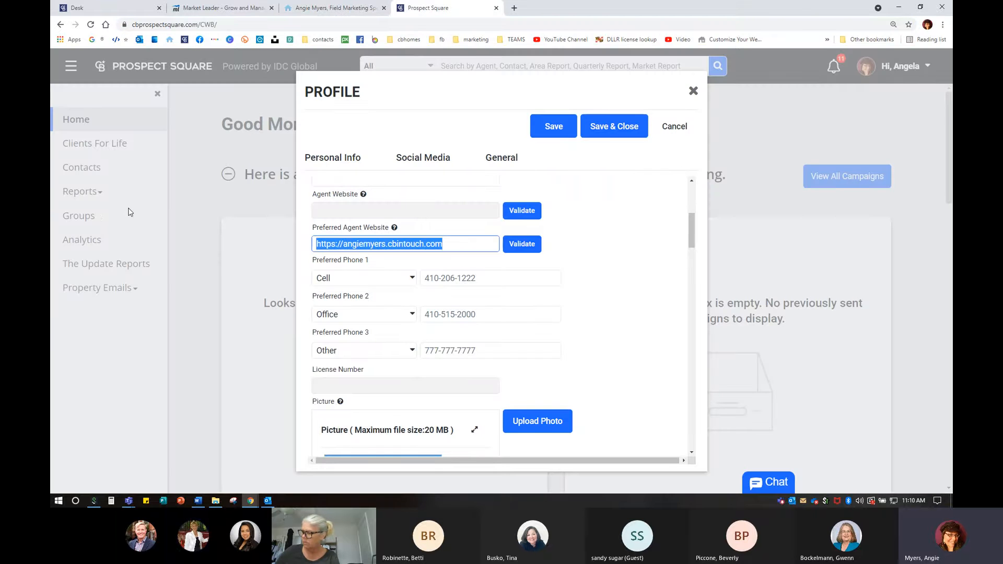
{"action": "key", "text": "BackSpace"}
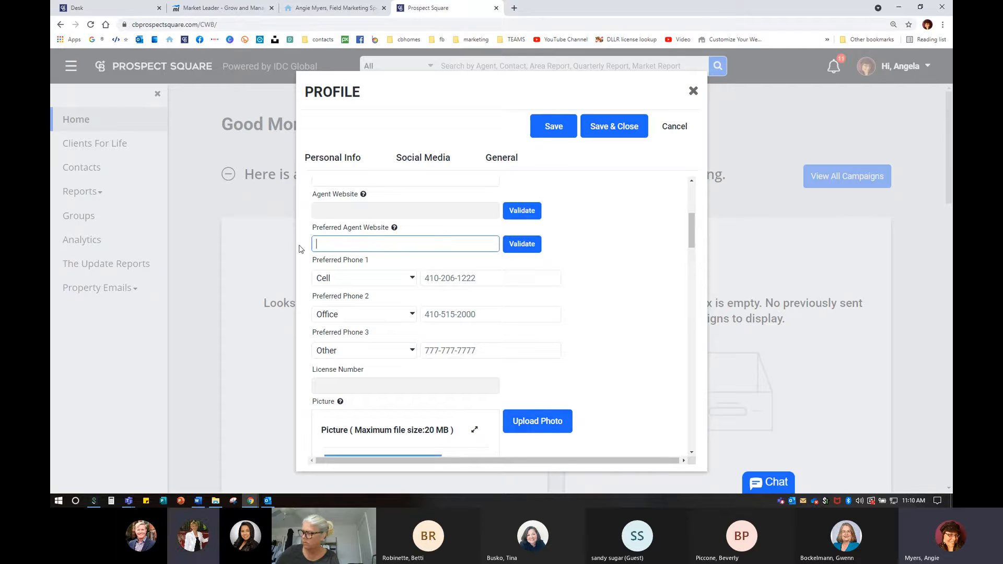
{"action": "right_click", "coordinate": [323, 240]}
{"action": "left_click", "coordinate": [345, 317]}
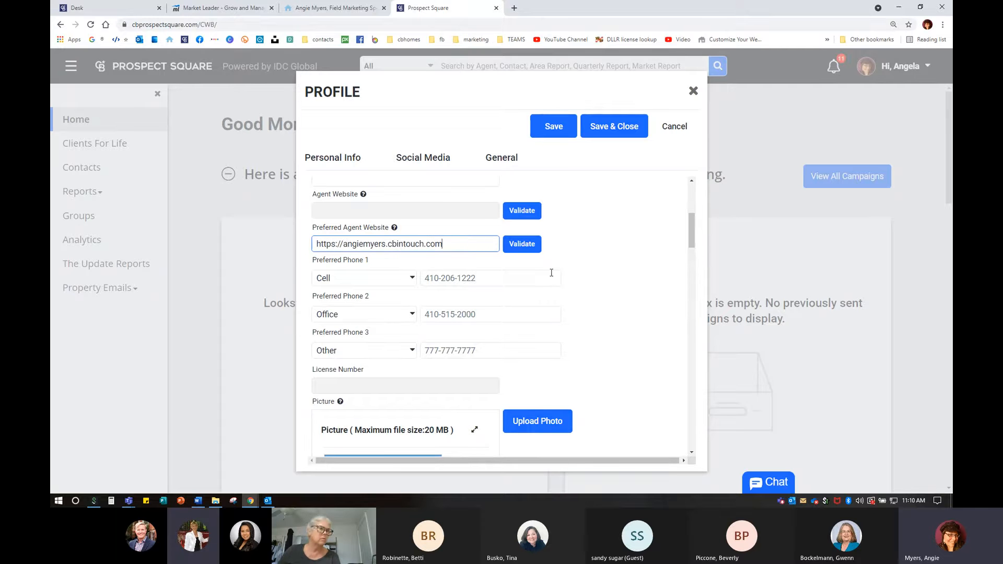
{"action": "left_click", "coordinate": [524, 244]}
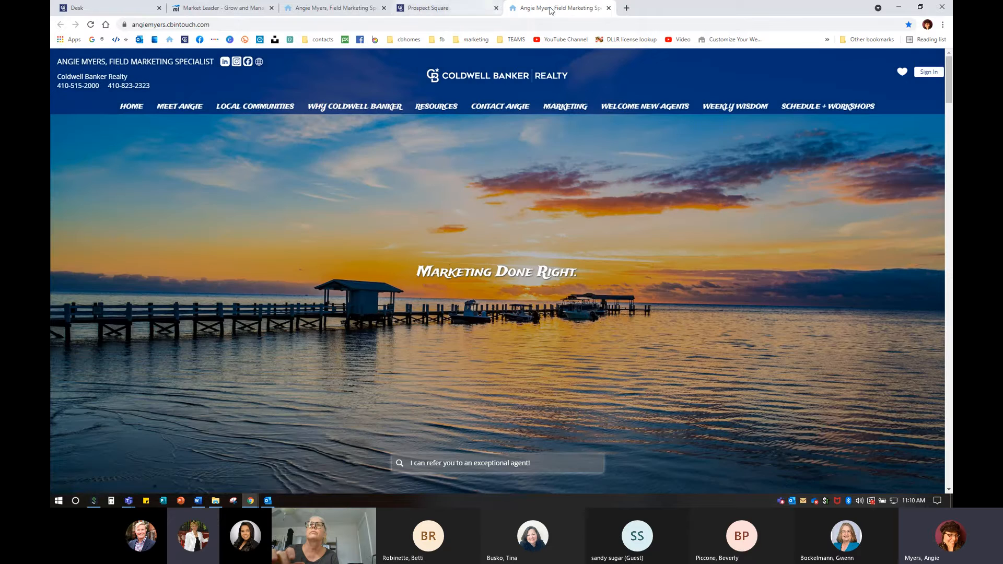
{"action": "left_click", "coordinate": [609, 7]}
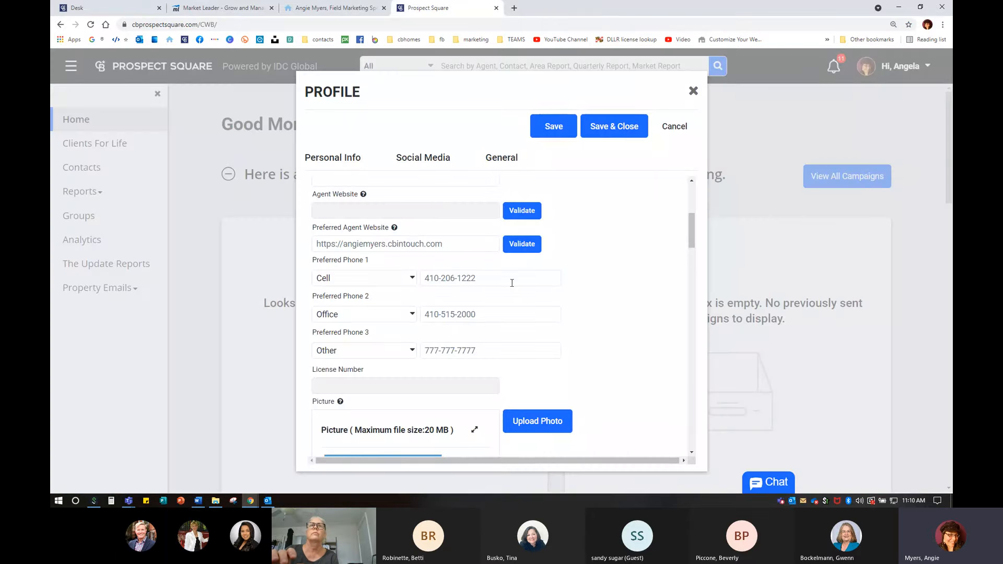
{"action": "scroll", "coordinate": [357, 283], "scroll_direction": "down", "scroll_amount": 1}
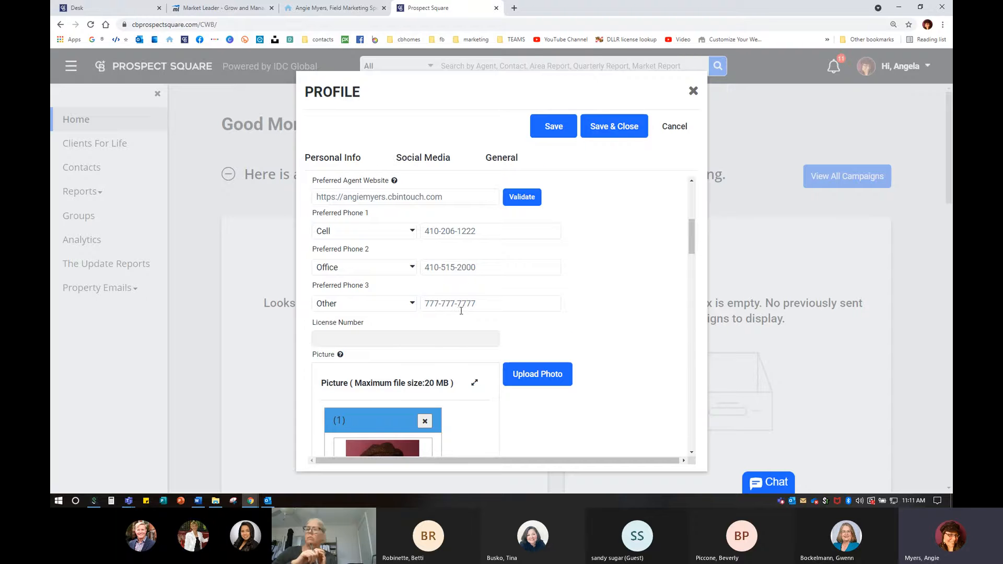
{"action": "scroll", "coordinate": [460, 311], "scroll_direction": "down", "scroll_amount": 2}
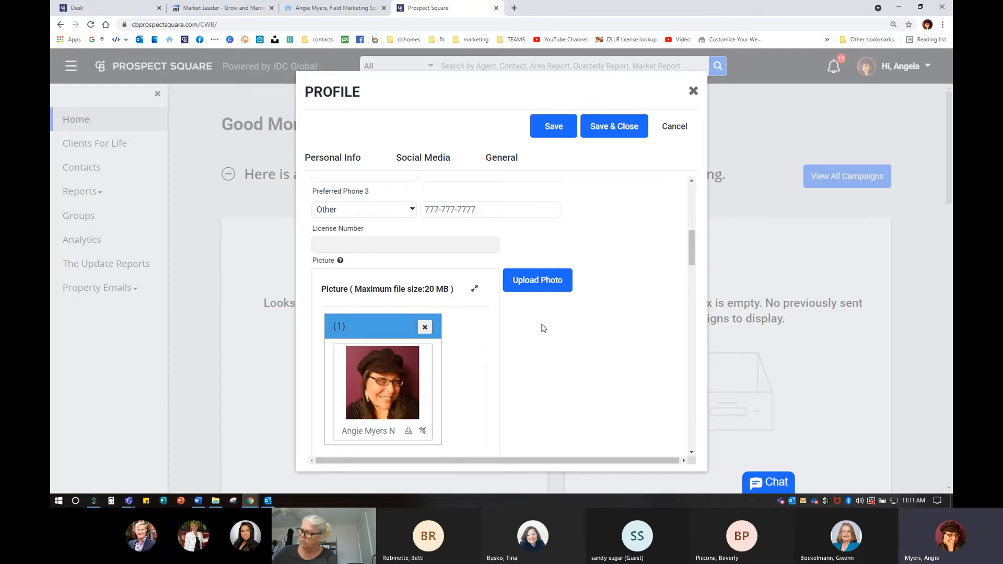
{"action": "scroll", "coordinate": [543, 328], "scroll_direction": "down", "scroll_amount": 3}
{"action": "scroll", "coordinate": [544, 328], "scroll_direction": "up", "scroll_amount": 1}
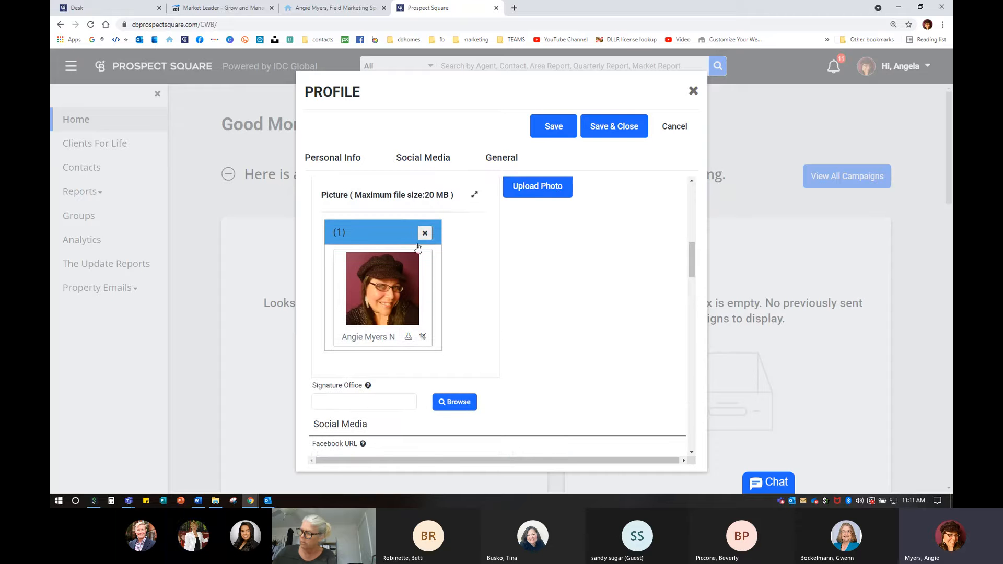
{"action": "scroll", "coordinate": [442, 329], "scroll_direction": "down", "scroll_amount": 1}
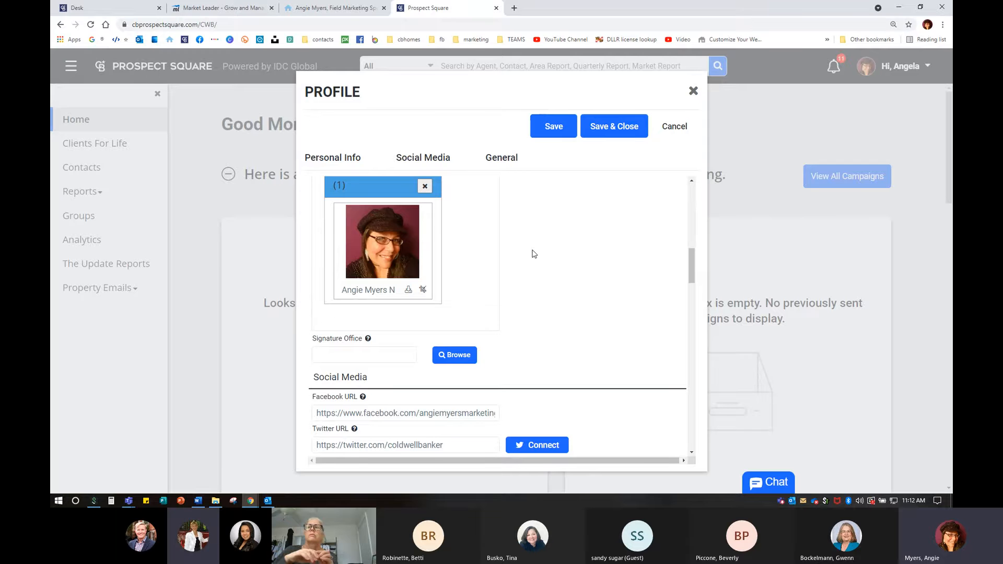
- Review the profile's Twitter, Pinterest, Instagram and YouTube links, then switch to the Desk home page
{"action": "scroll", "coordinate": [541, 325], "scroll_direction": "down", "scroll_amount": 1}
{"action": "scroll", "coordinate": [542, 325], "scroll_direction": "down", "scroll_amount": 3}
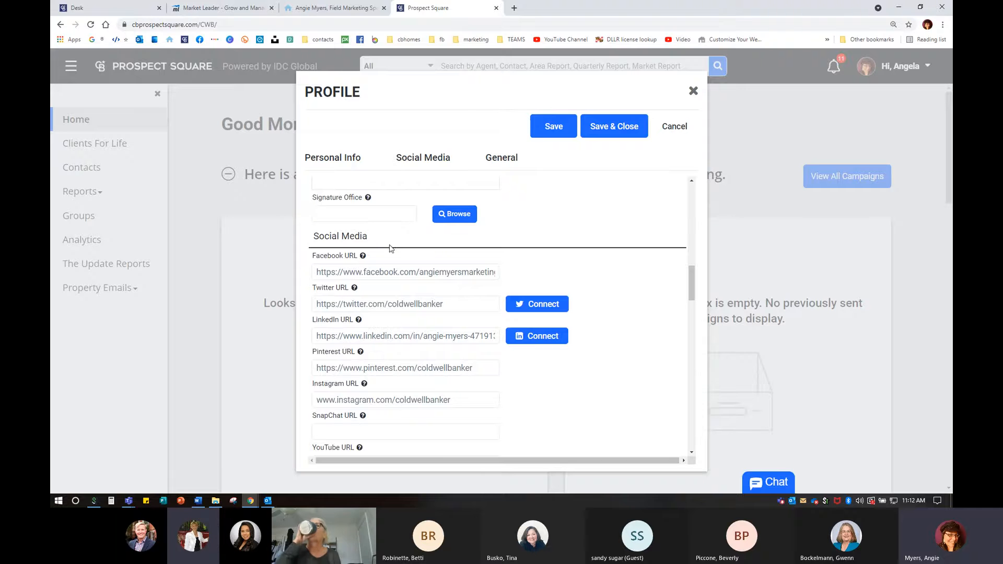
{"action": "scroll", "coordinate": [511, 345], "scroll_direction": "down", "scroll_amount": 2}
{"action": "scroll", "coordinate": [459, 303], "scroll_direction": "up", "scroll_amount": 1}
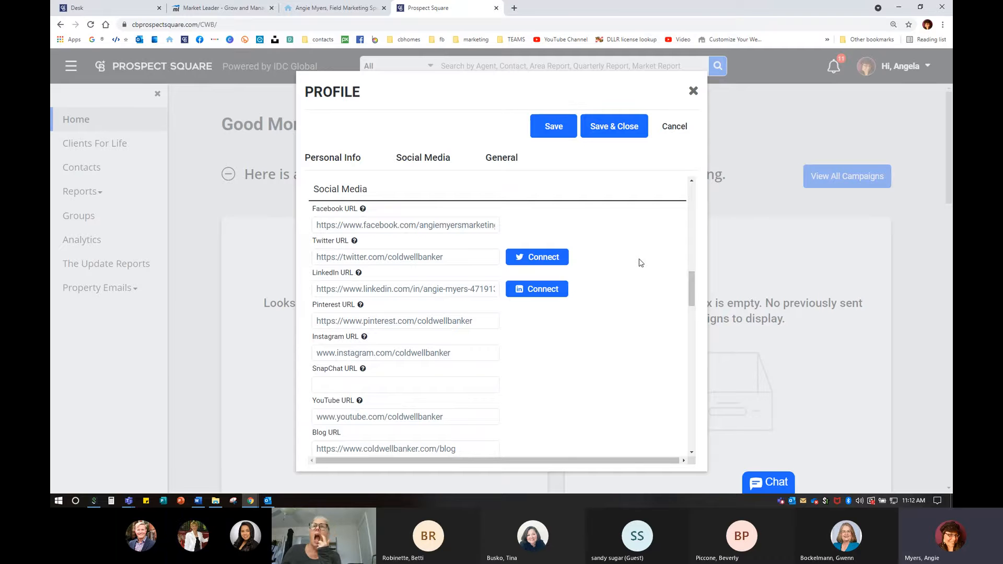
{"action": "left_click", "coordinate": [420, 261]}
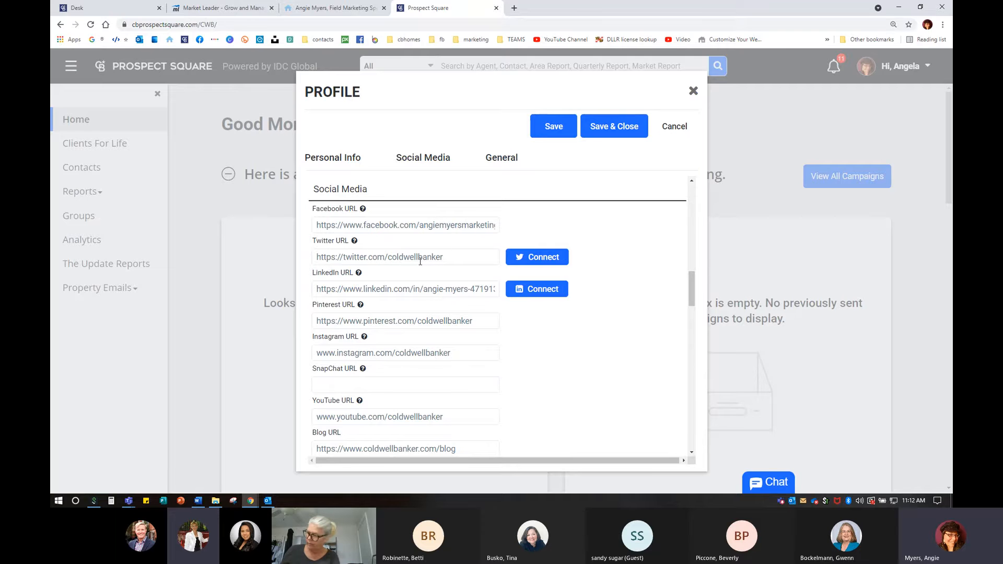
{"action": "left_click", "coordinate": [419, 320]}
{"action": "left_click", "coordinate": [418, 359]}
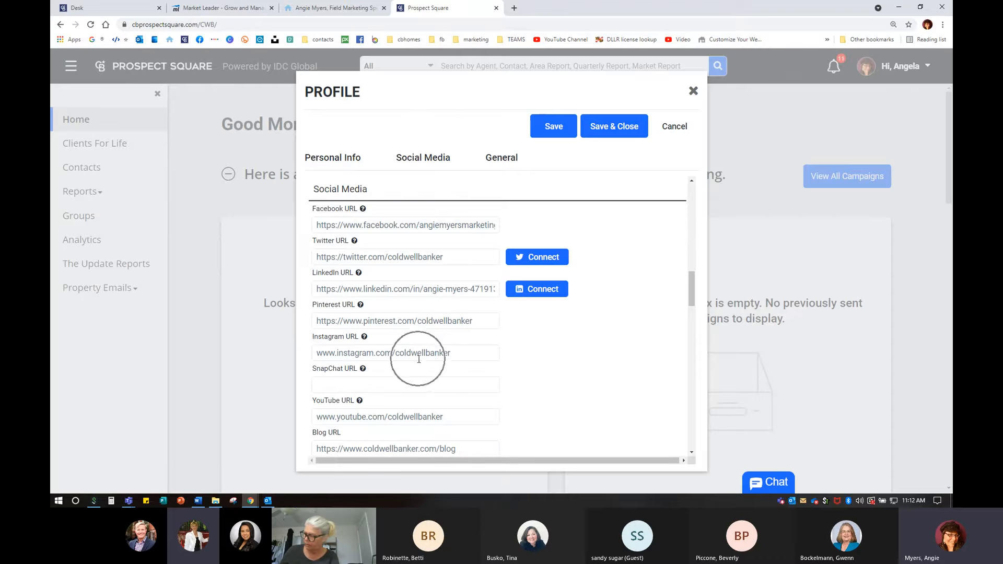
{"action": "left_click", "coordinate": [410, 419]}
{"action": "scroll", "coordinate": [418, 420], "scroll_direction": "down", "scroll_amount": 1}
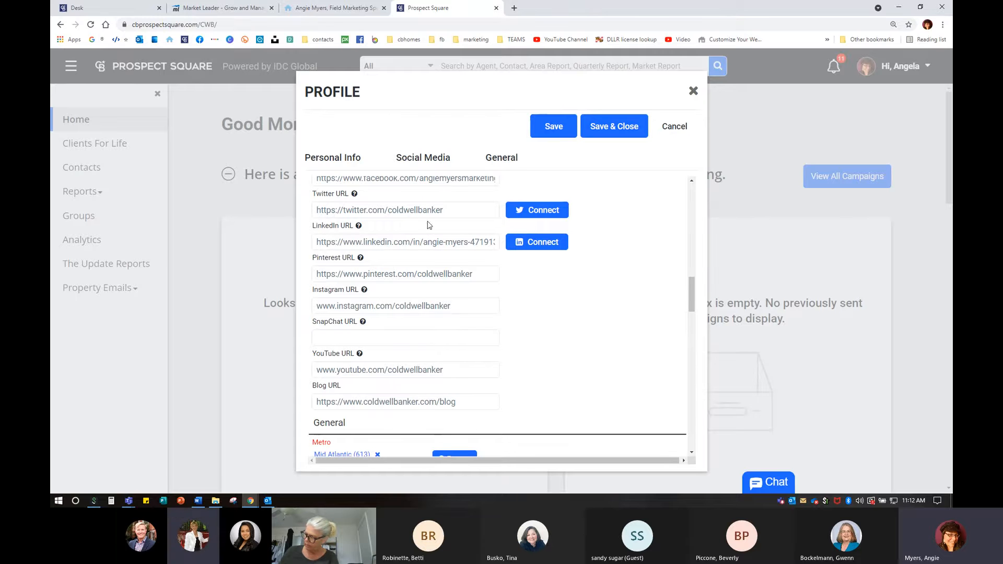
{"action": "left_click", "coordinate": [116, 13]}
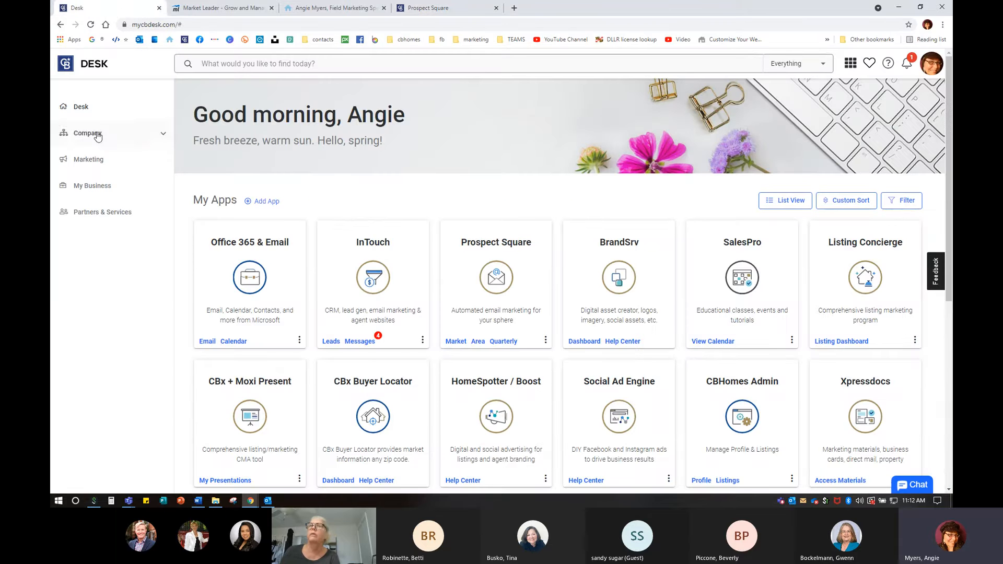
- View the Coldwell Banker Social Networks links on Desk's Marketing > Social Media page, then return to Prospect Square
{"action": "left_click", "coordinate": [92, 160]}
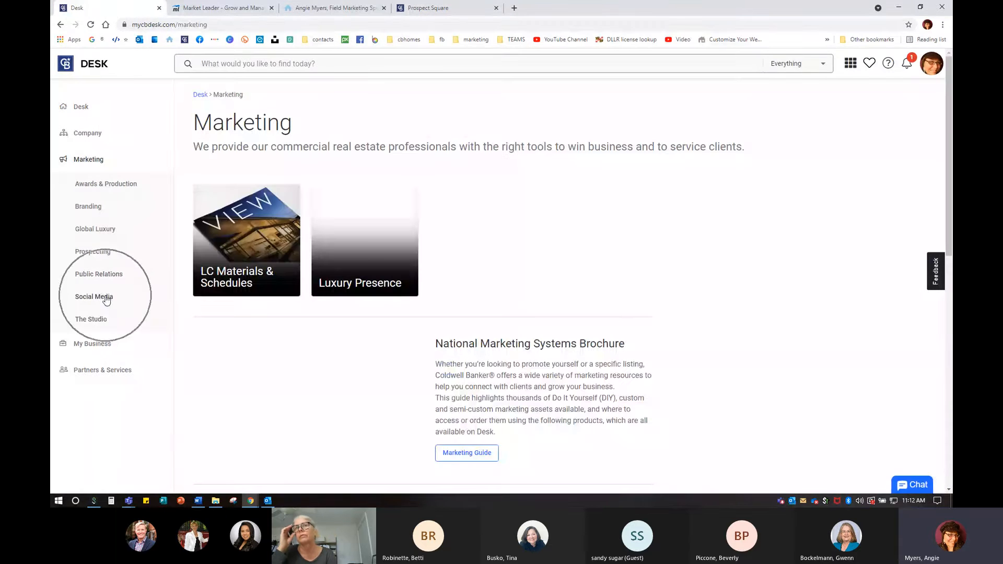
{"action": "left_click", "coordinate": [106, 297]}
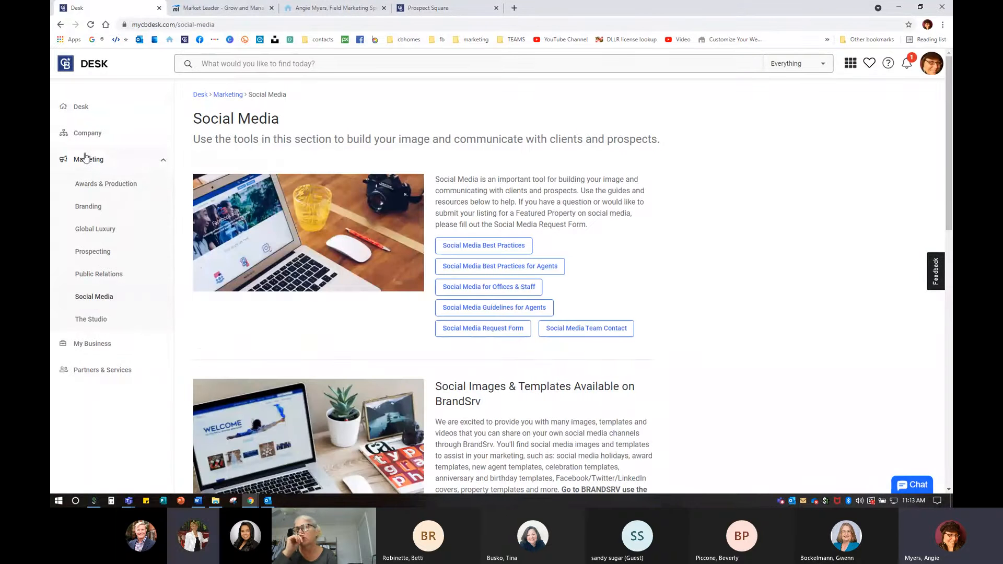
{"action": "scroll", "coordinate": [507, 373], "scroll_direction": "down", "scroll_amount": 5}
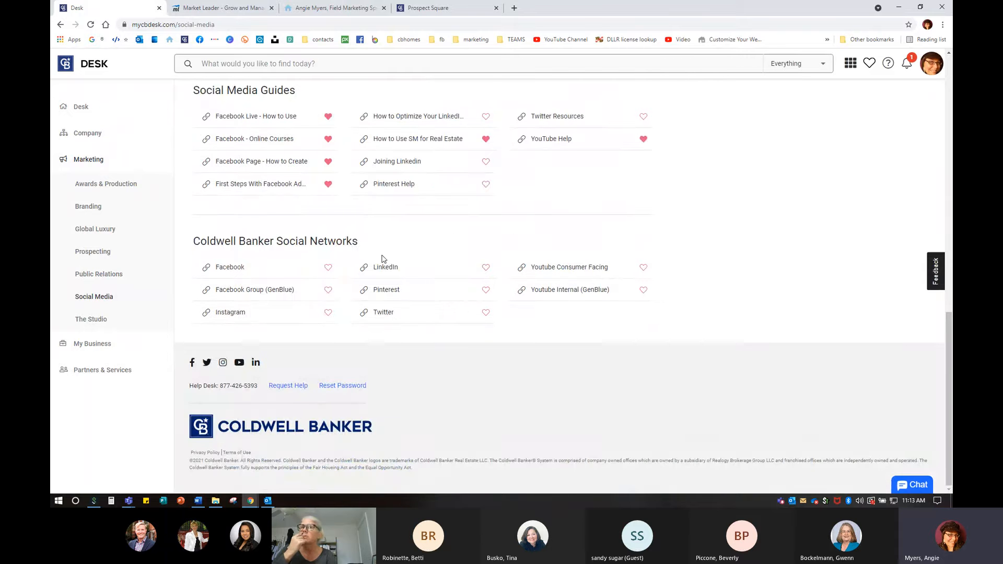
{"action": "key", "text": "ctrl"}
{"action": "key", "text": "ctrl"}
{"action": "key", "text": "ctrl"}
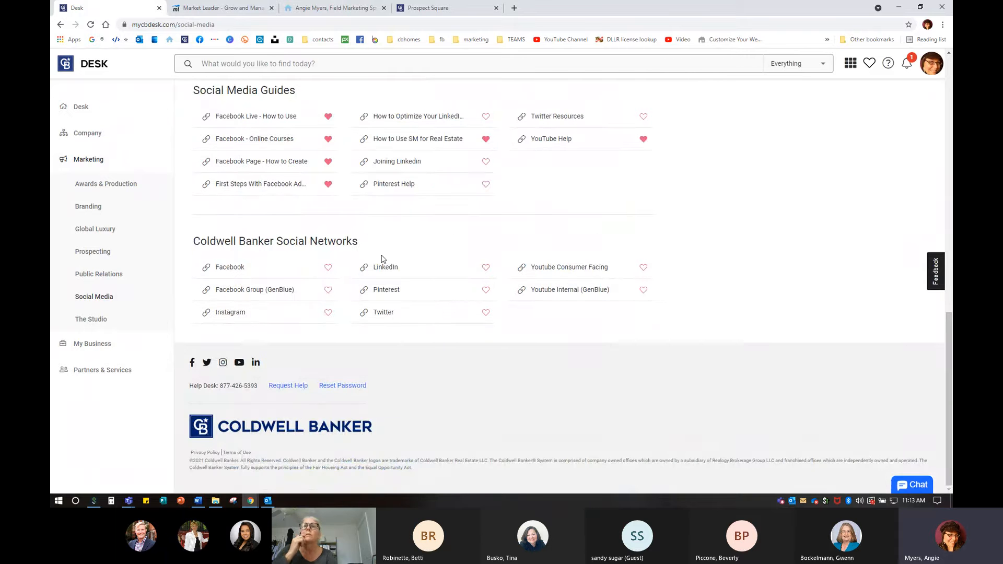
{"action": "left_click", "coordinate": [429, 7]}
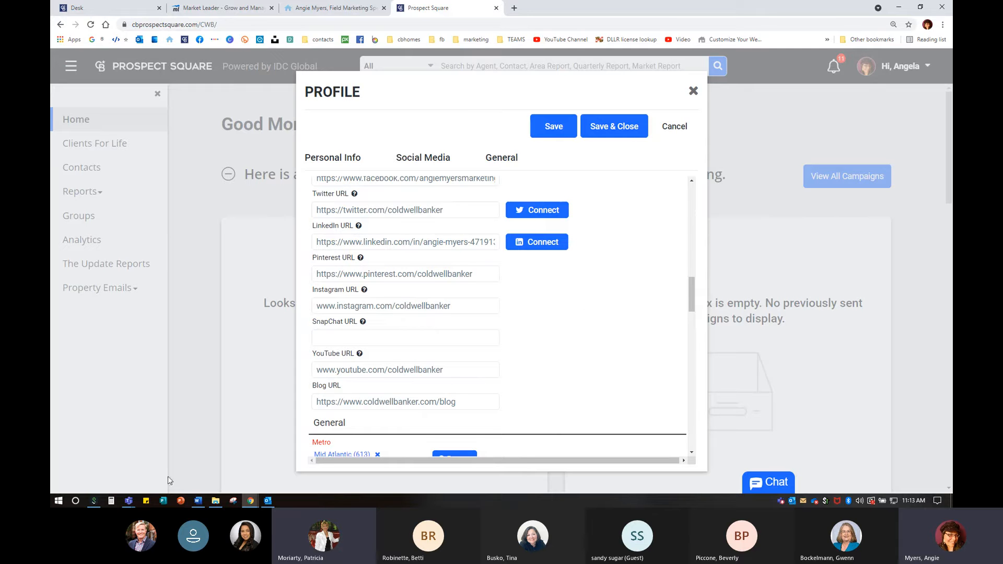
- Mute one participant from the Teams meeting's Participants list, then minimize Teams
{"action": "mouse_move", "coordinate": [128, 500]}
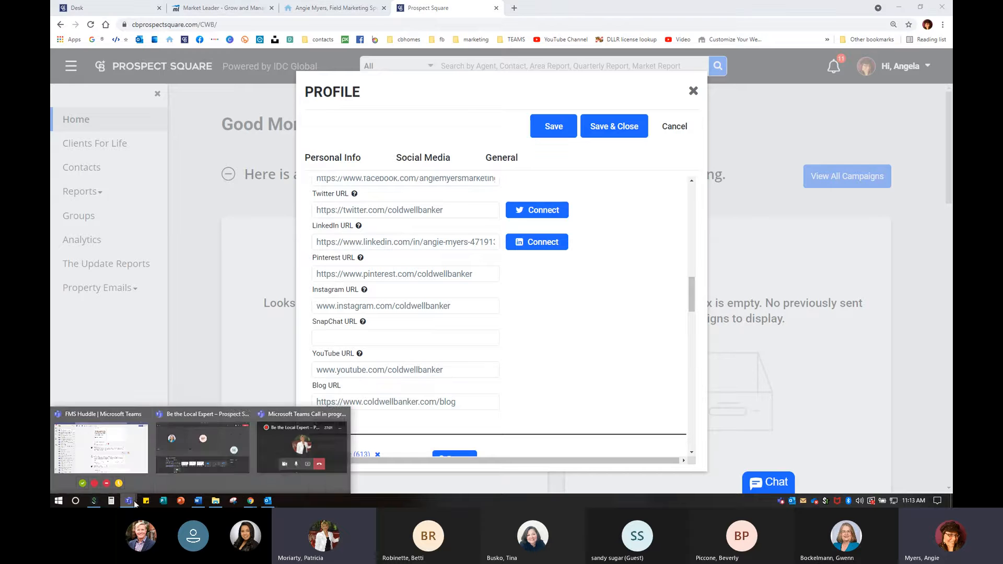
{"action": "left_click", "coordinate": [231, 435]}
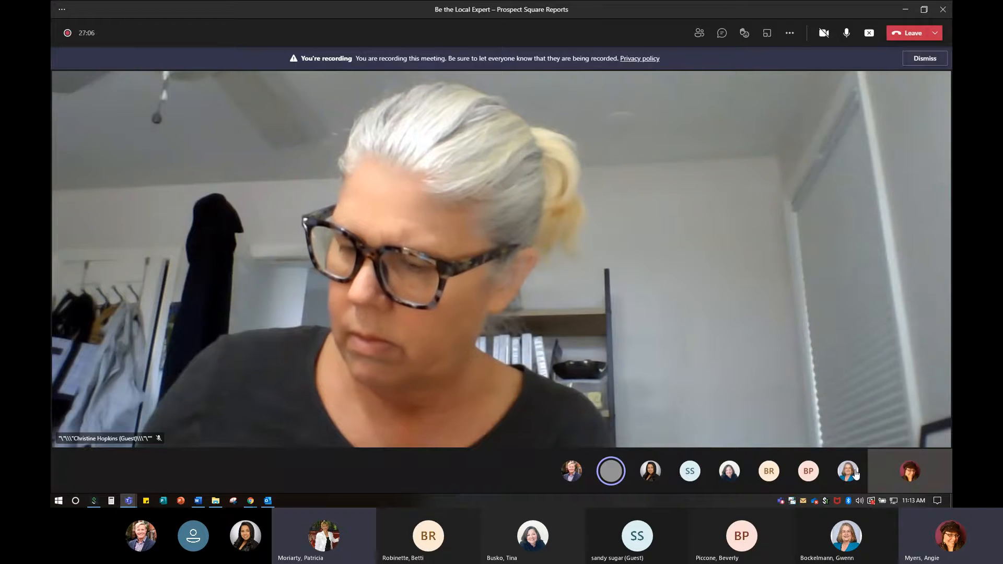
{"action": "mouse_move", "coordinate": [853, 473]}
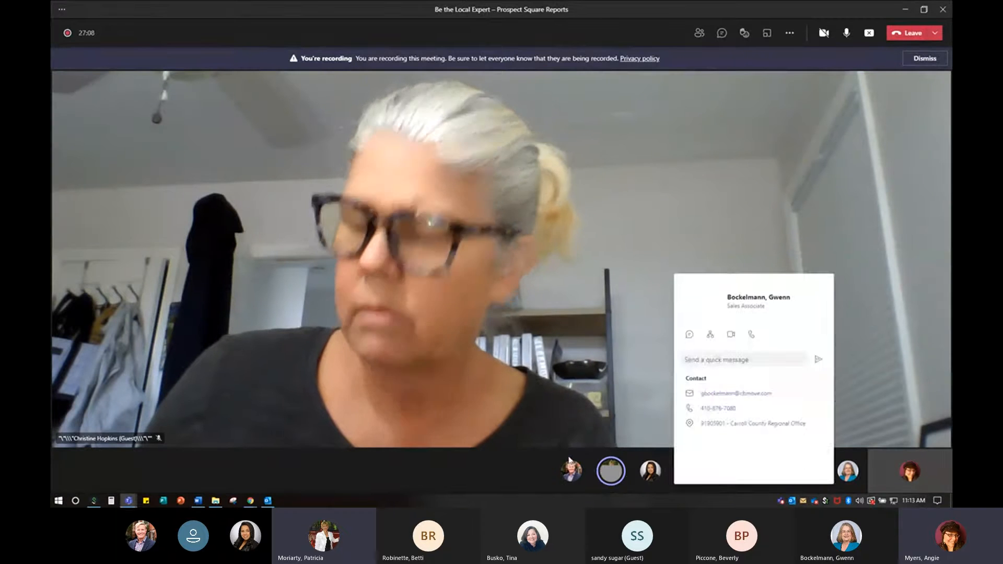
{"action": "mouse_move", "coordinate": [611, 473]}
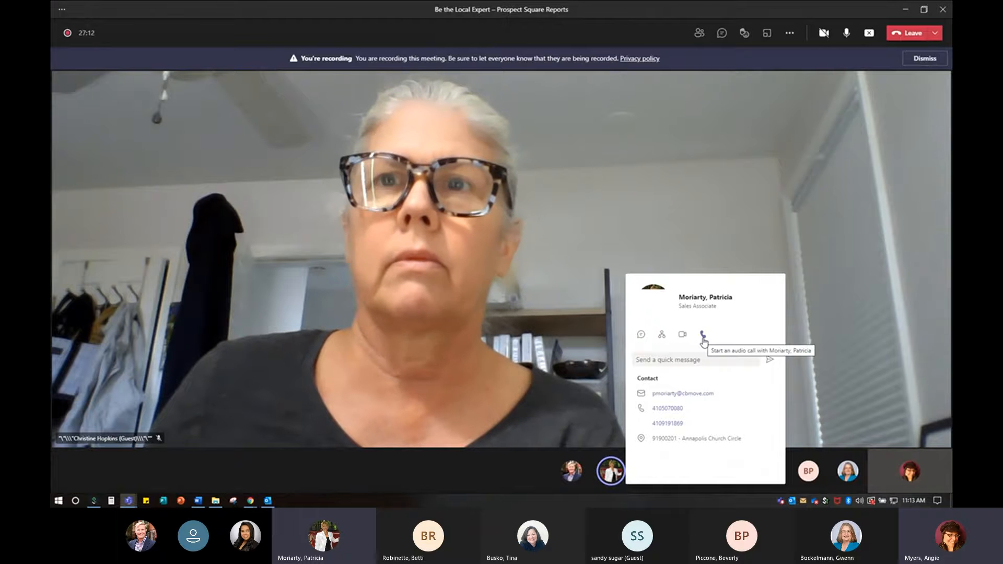
{"action": "left_click", "coordinate": [699, 32]}
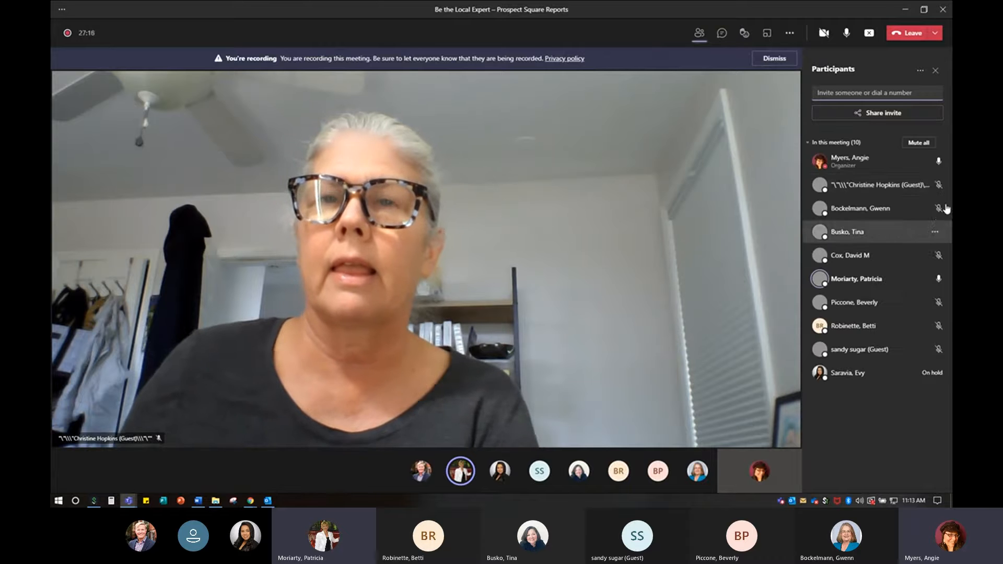
{"action": "left_click", "coordinate": [935, 278]}
{"action": "left_click", "coordinate": [905, 297]}
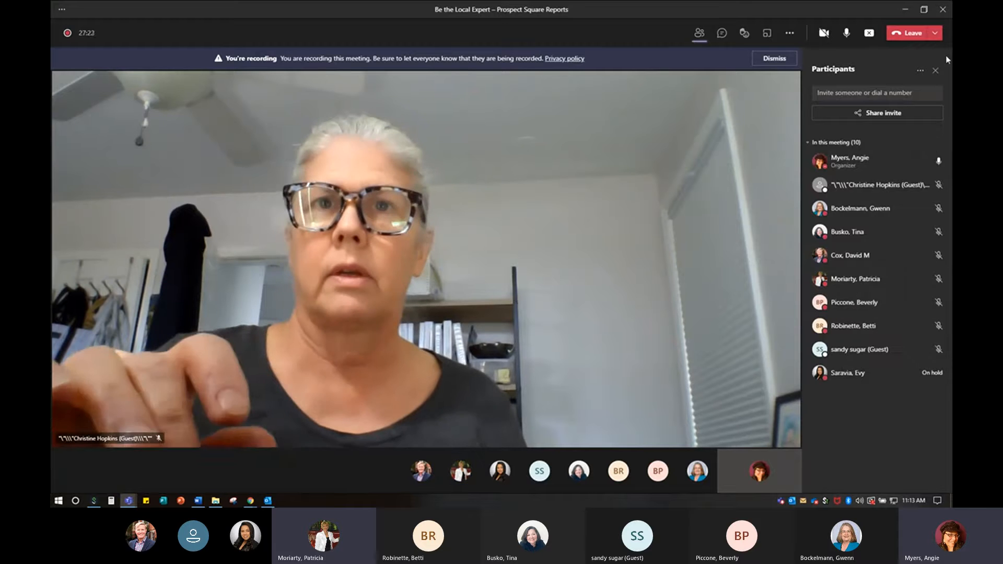
{"action": "left_click", "coordinate": [900, 10]}
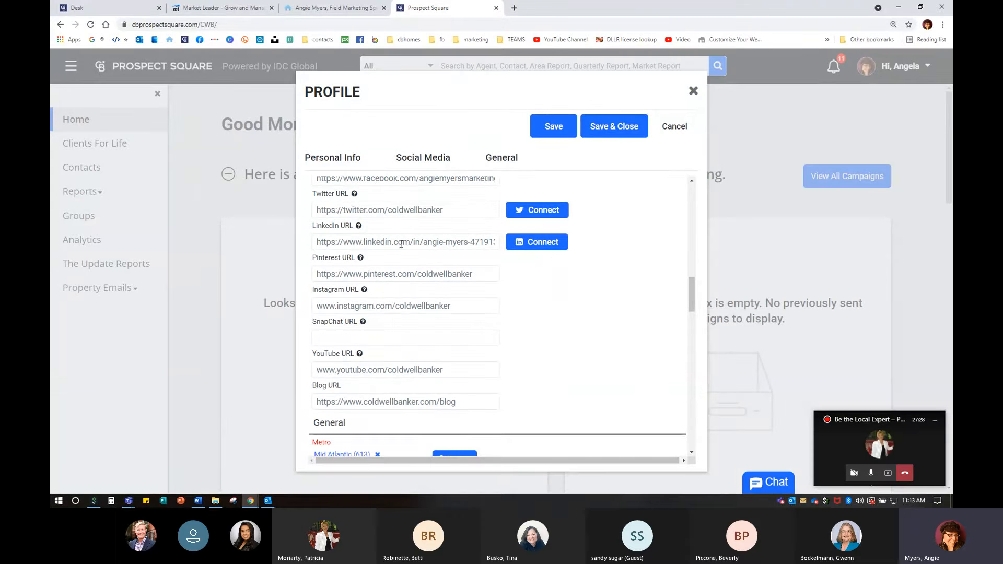
- Copy the web address of the agent's business page from Facebook's Pages list, then return to the profile
{"action": "scroll", "coordinate": [407, 246], "scroll_direction": "up", "scroll_amount": 1}
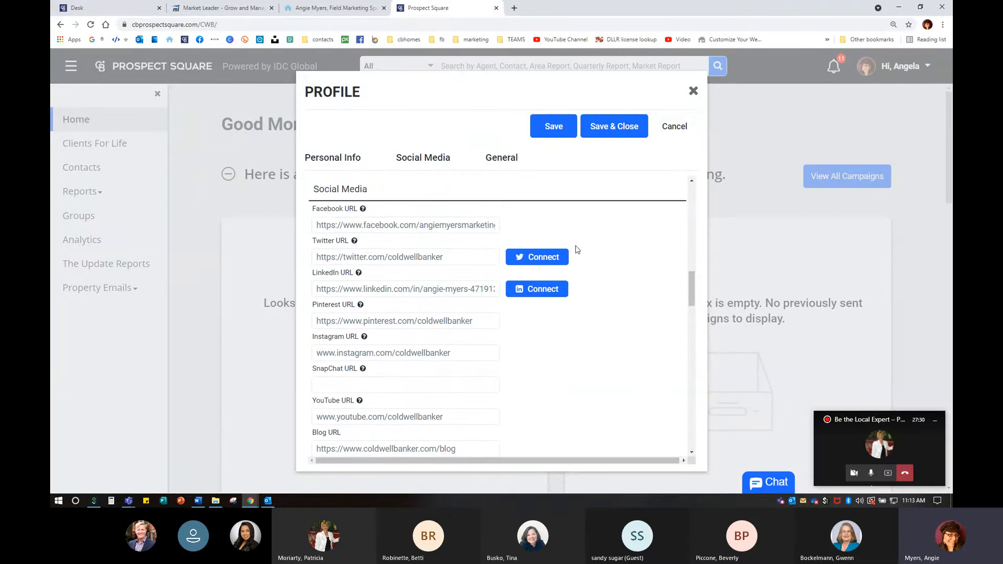
{"action": "left_click", "coordinate": [514, 8]}
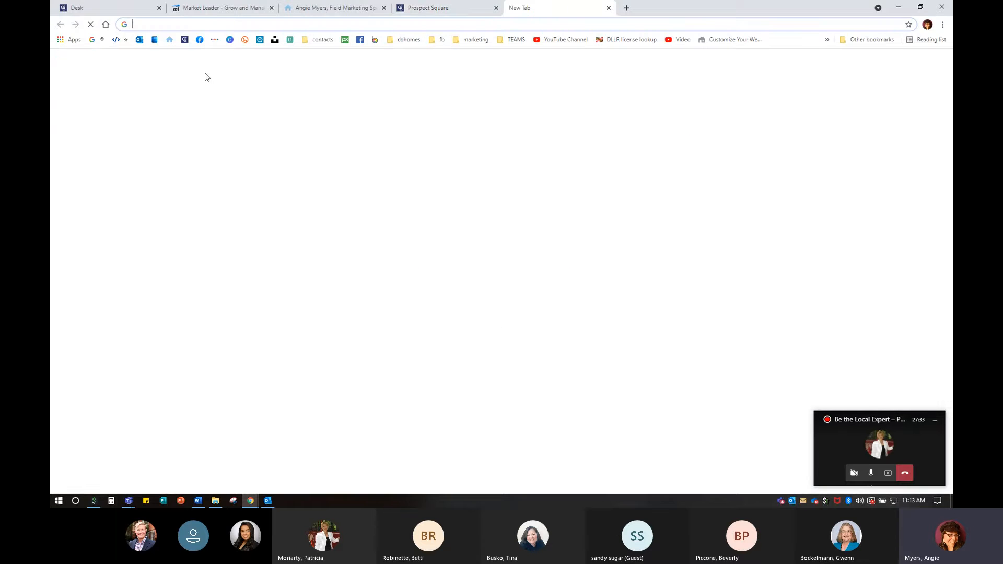
{"action": "left_click", "coordinate": [201, 44]}
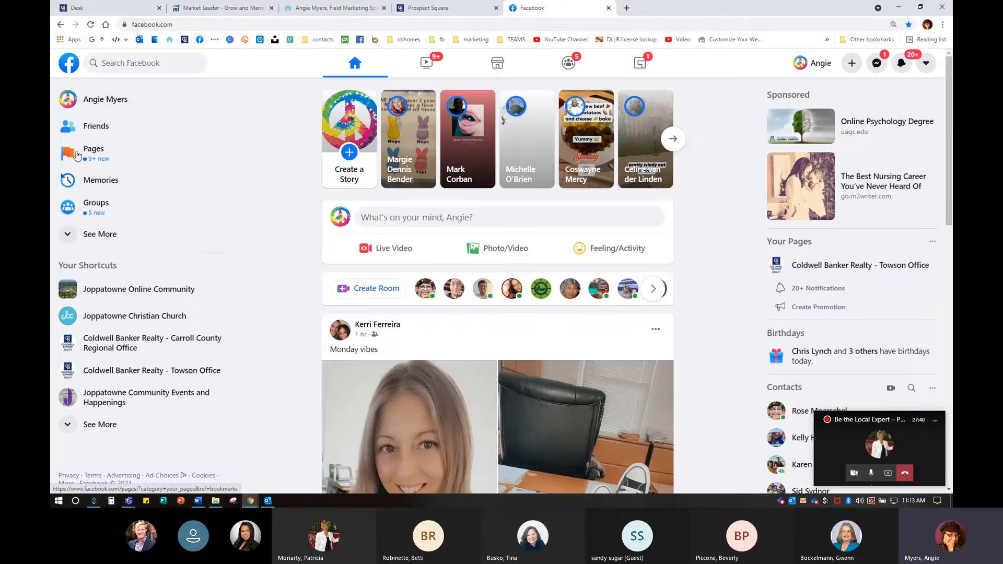
{"action": "left_click", "coordinate": [77, 155]}
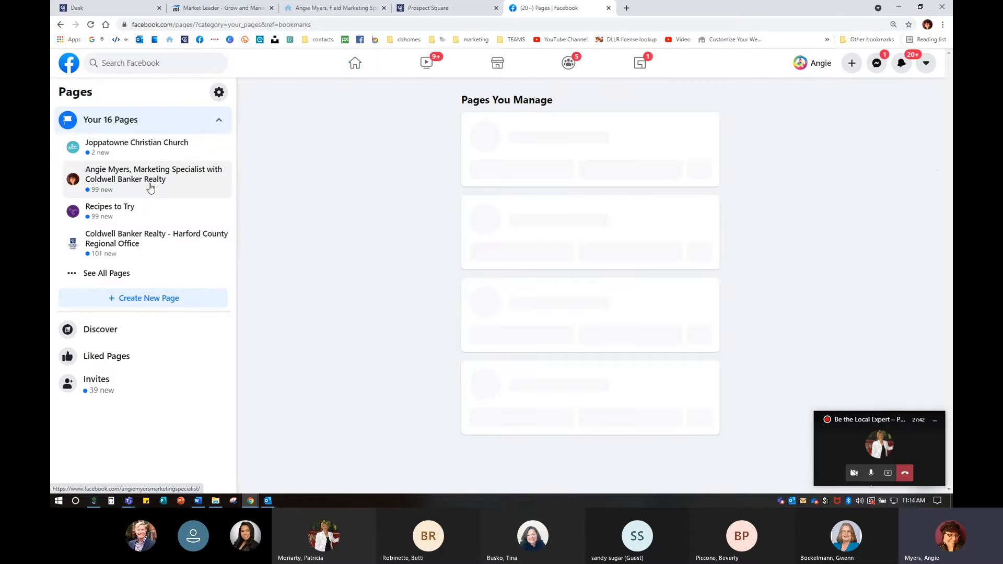
{"action": "left_click", "coordinate": [151, 188]}
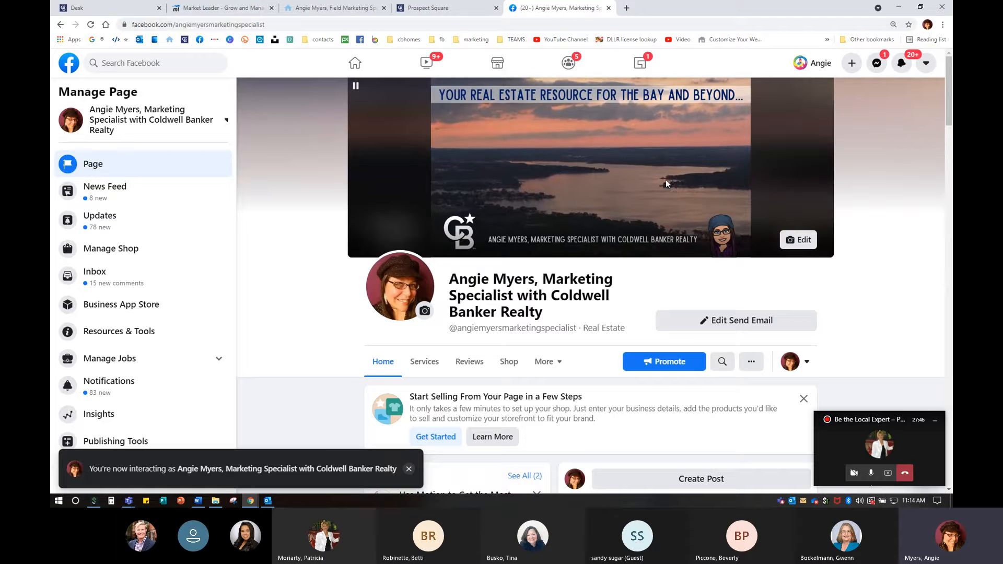
{"action": "left_click", "coordinate": [194, 27]}
{"action": "right_click", "coordinate": [194, 30]}
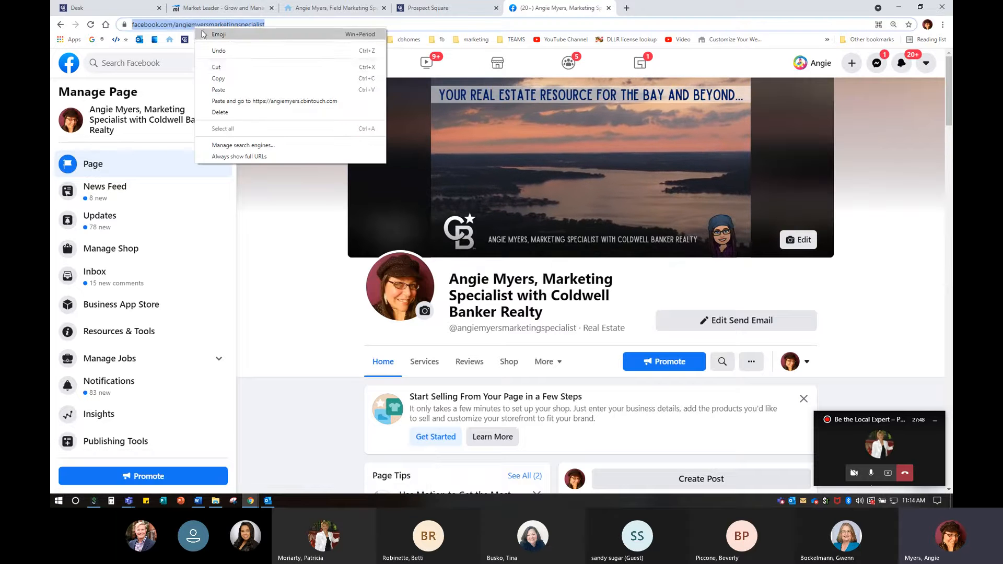
{"action": "left_click", "coordinate": [224, 78]}
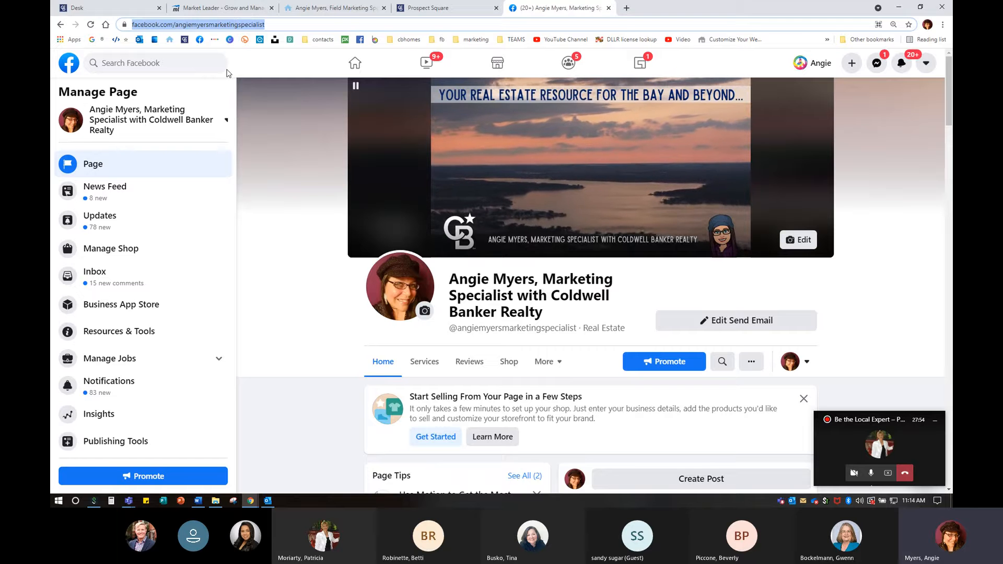
{"action": "left_click", "coordinate": [428, 8]}
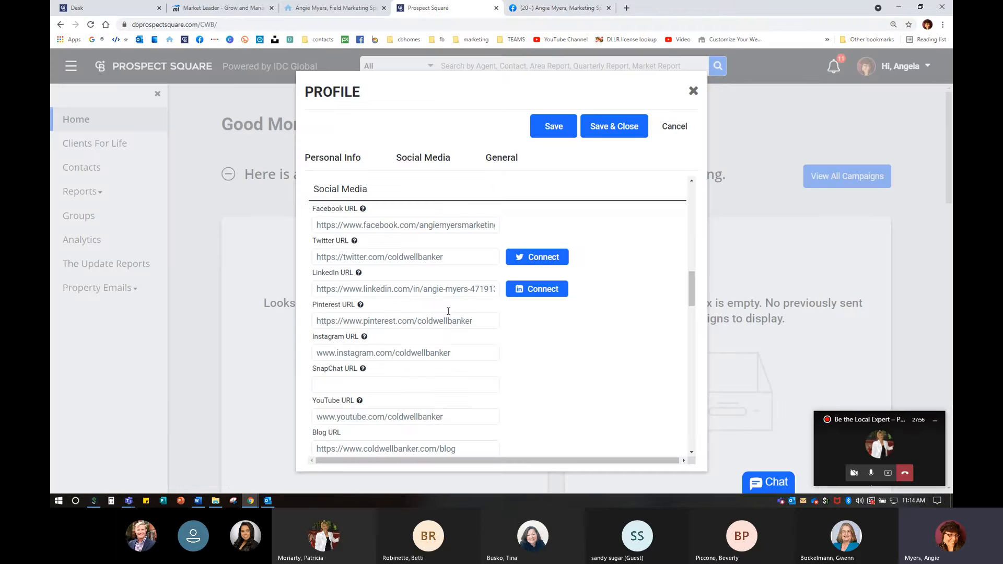
- Copy the address of the agent's YouTube channel PLAYLISTS page using the YouTube Channel bookmark
{"action": "left_click", "coordinate": [626, 7]}
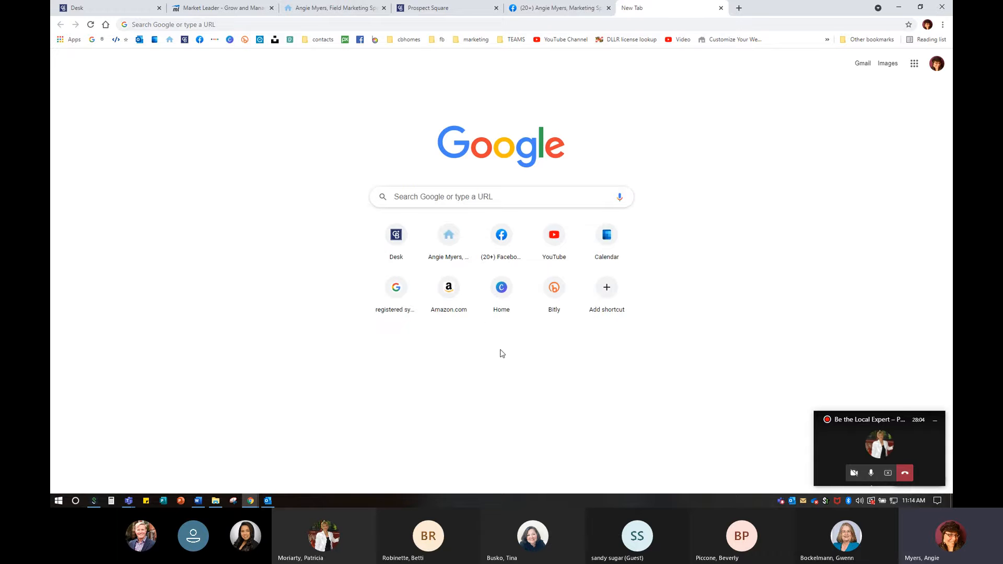
{"action": "left_click", "coordinate": [561, 40]}
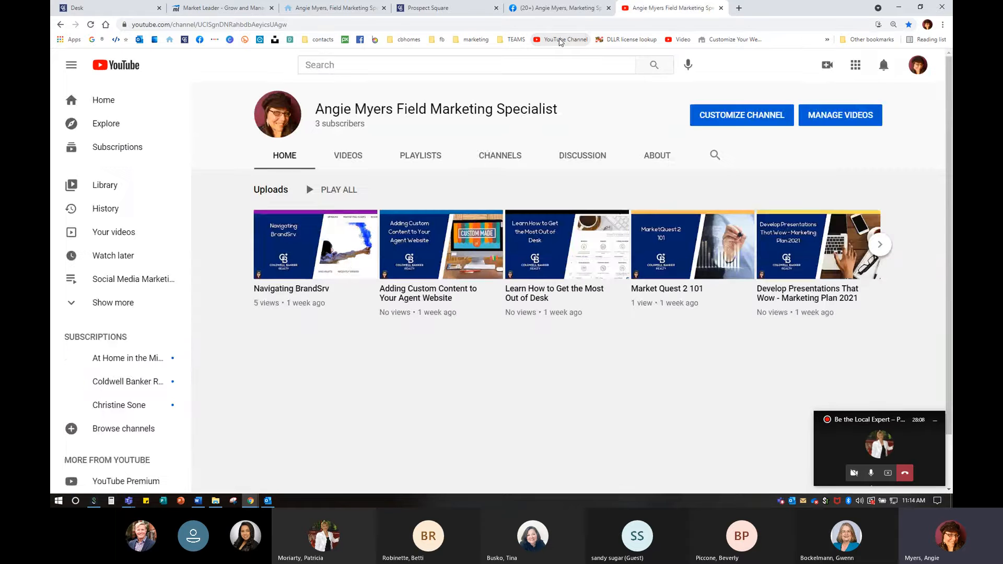
{"action": "left_click", "coordinate": [430, 158]}
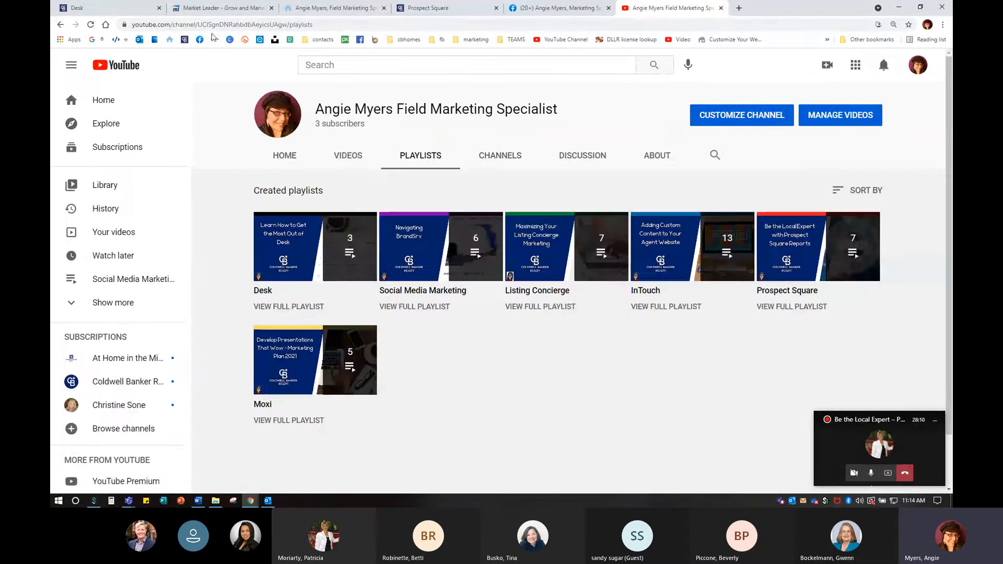
{"action": "left_click", "coordinate": [208, 25]}
{"action": "right_click", "coordinate": [208, 24]}
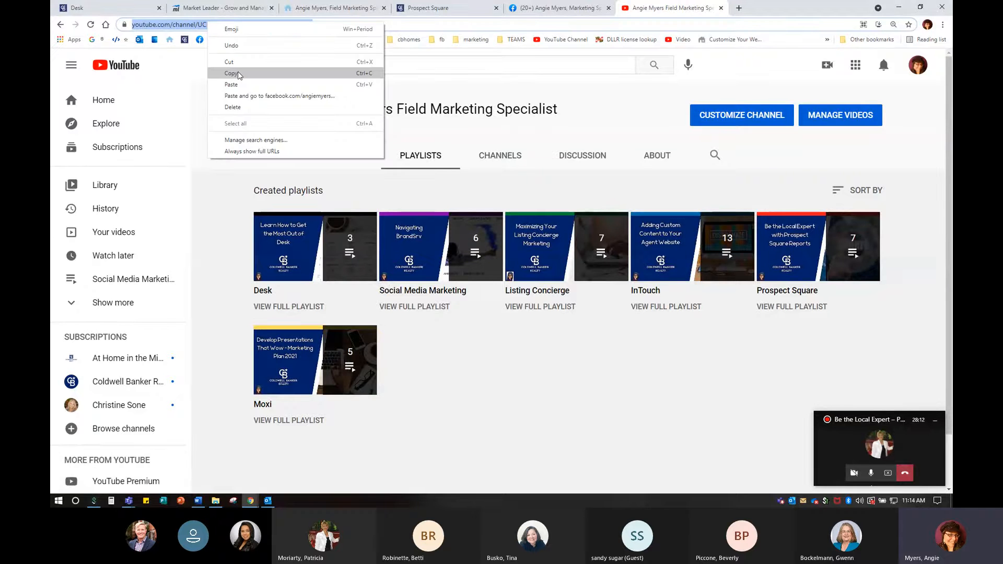
{"action": "left_click", "coordinate": [236, 73]}
- Paste the agent's channel playlists address over the old YouTube URL in the profile
{"action": "left_click", "coordinate": [454, 4]}
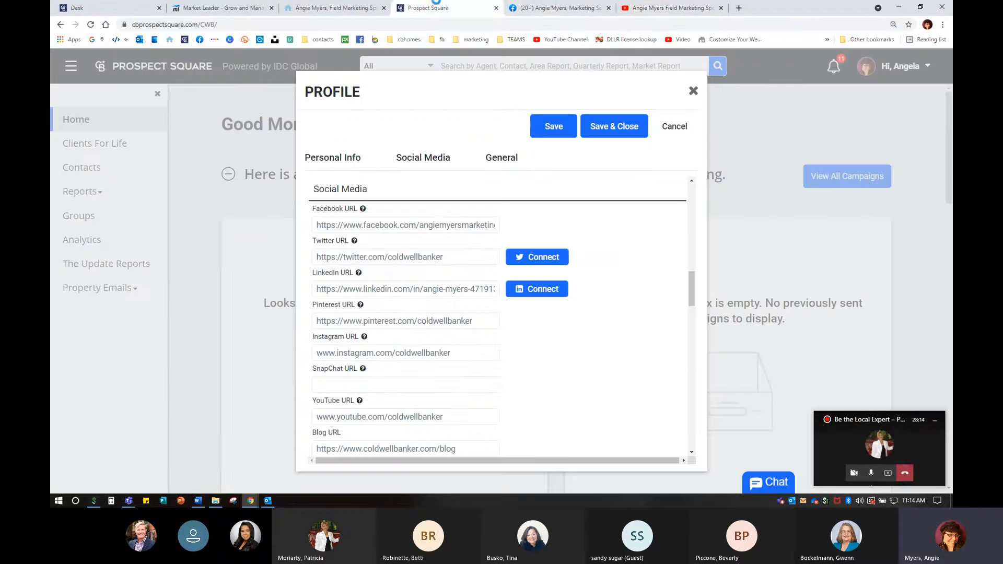
{"action": "left_click", "coordinate": [447, 415]}
{"action": "left_click_drag", "start_coordinate": [446, 415], "coordinate": [287, 410]}
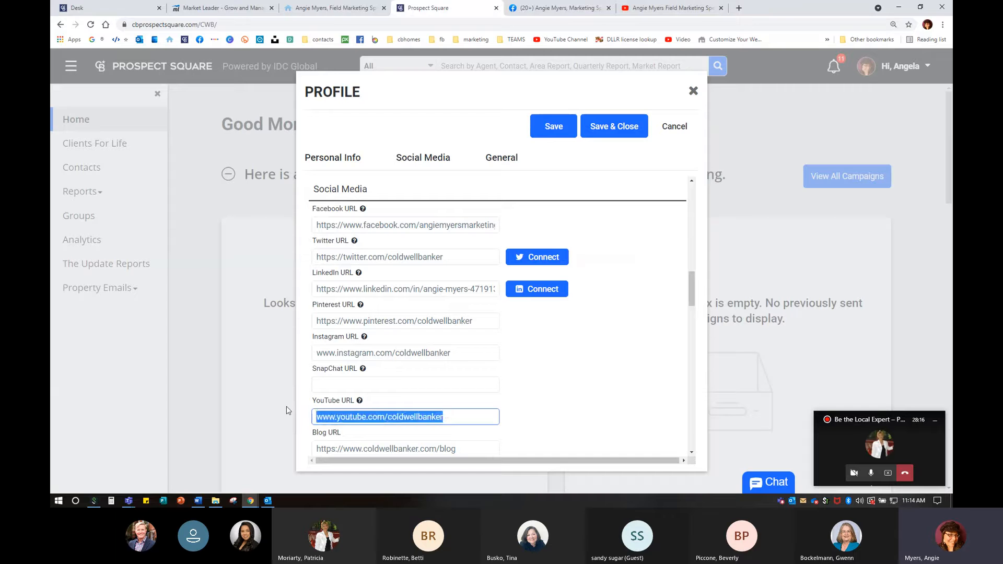
{"action": "key", "text": "ctrl+v"}
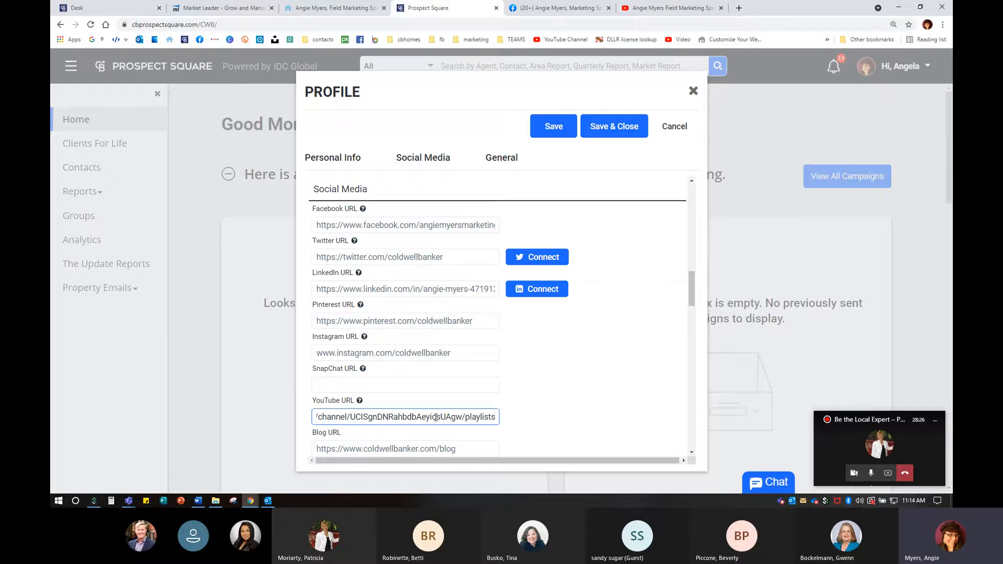
{"action": "scroll", "coordinate": [514, 398], "scroll_direction": "down", "scroll_amount": 2}
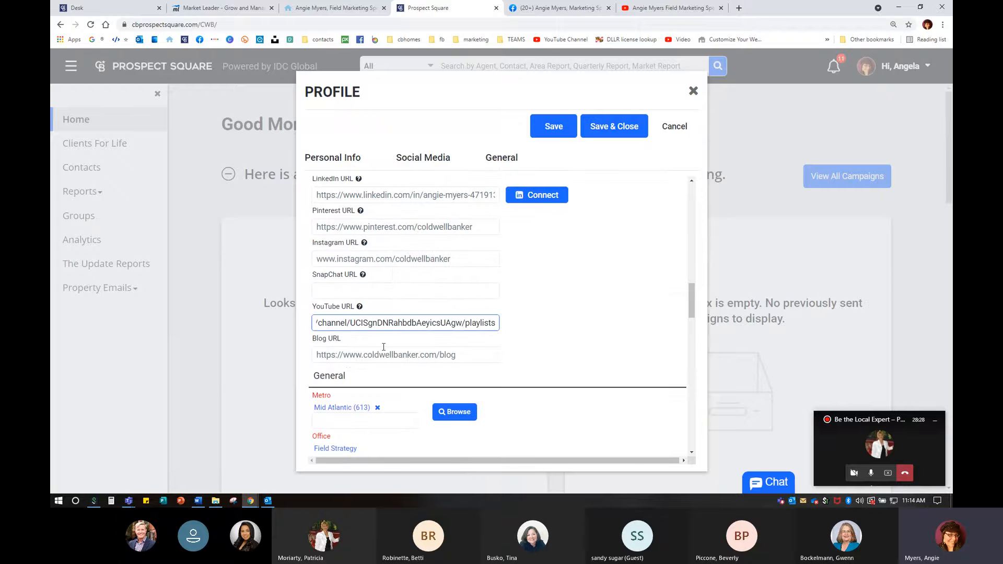
{"action": "scroll", "coordinate": [558, 368], "scroll_direction": "down", "scroll_amount": 3}
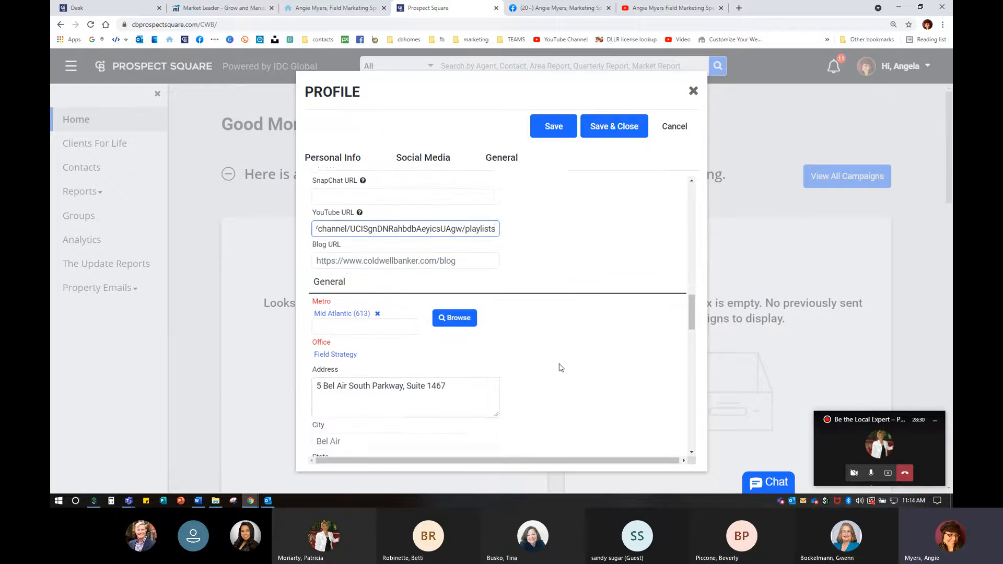
{"action": "scroll", "coordinate": [558, 370], "scroll_direction": "down", "scroll_amount": 2}
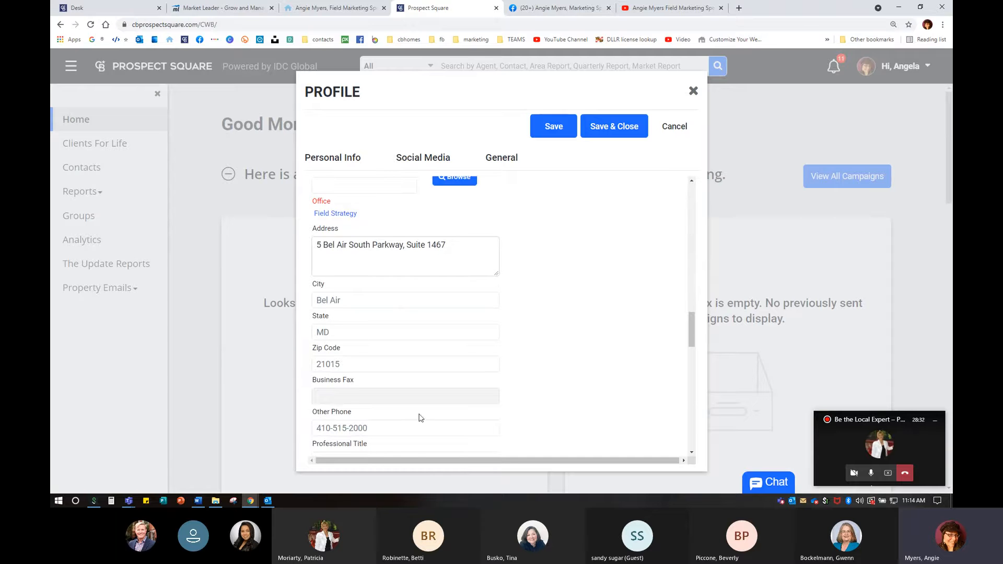
{"action": "scroll", "coordinate": [420, 416], "scroll_direction": "down", "scroll_amount": 1}
{"action": "scroll", "coordinate": [426, 418], "scroll_direction": "down", "scroll_amount": 2}
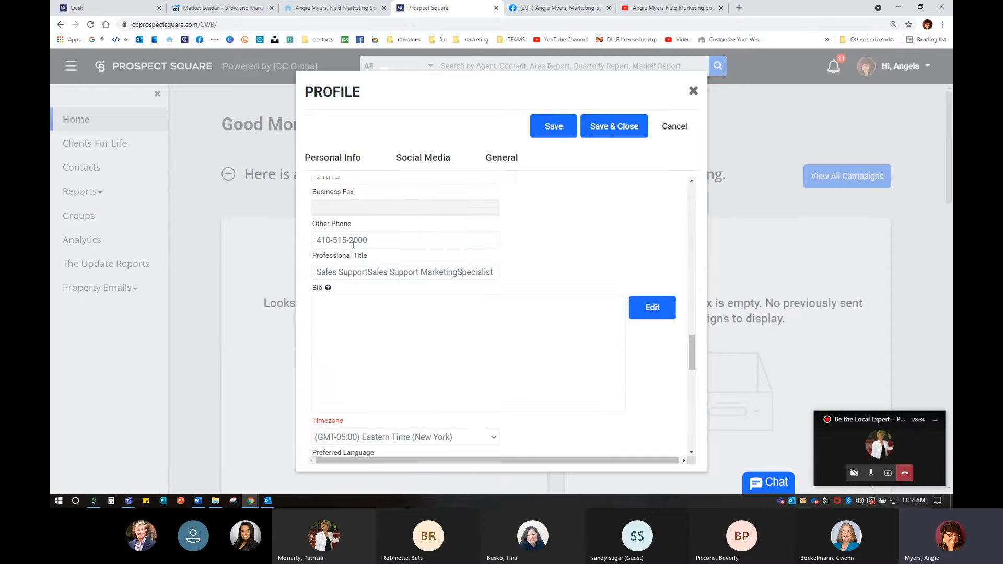
{"action": "left_click", "coordinate": [376, 341]}
{"action": "mouse_move", "coordinate": [328, 289]}
{"action": "scroll", "coordinate": [464, 356], "scroll_direction": "down", "scroll_amount": 3}
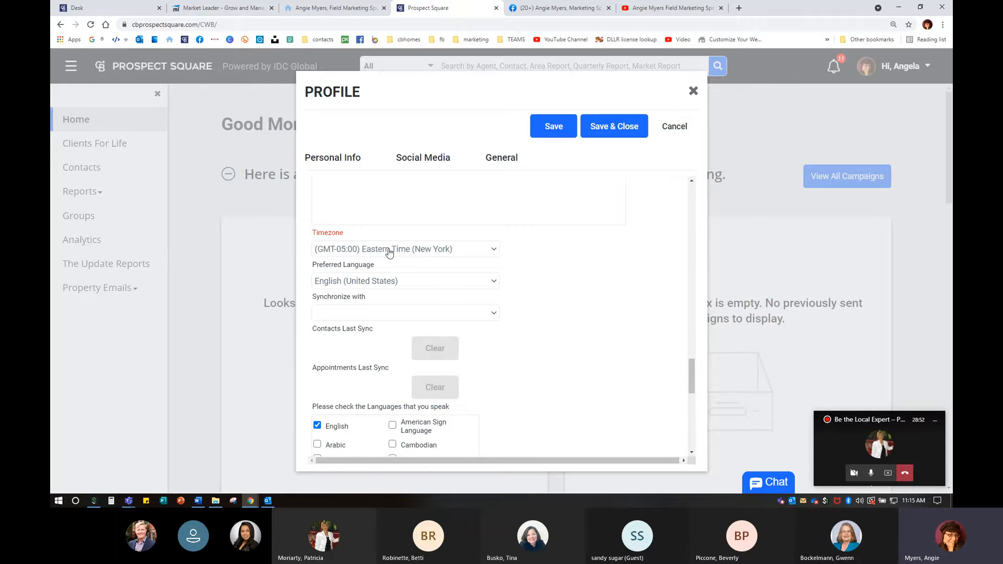
{"action": "scroll", "coordinate": [401, 282], "scroll_direction": "down", "scroll_amount": 1}
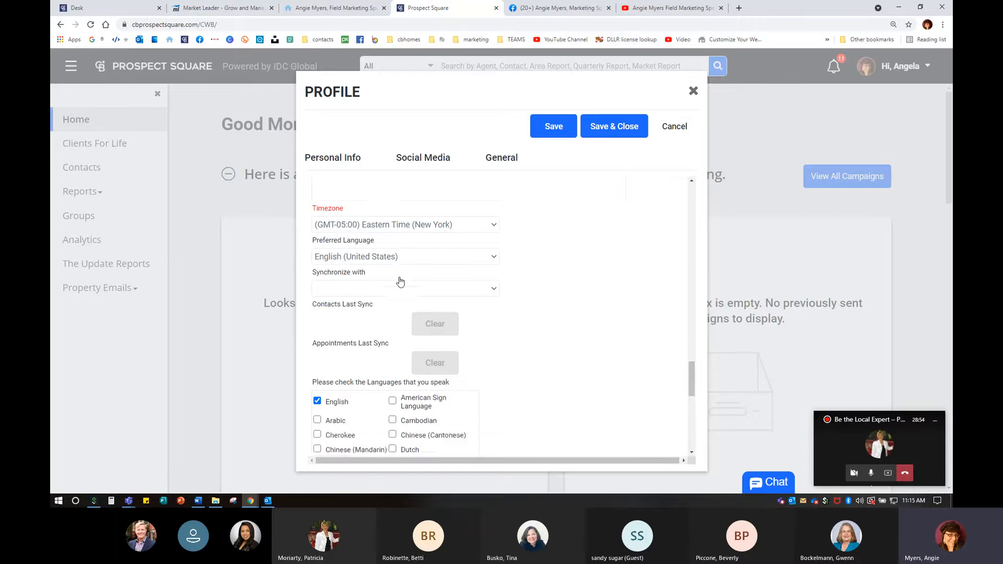
{"action": "scroll", "coordinate": [400, 282], "scroll_direction": "down", "scroll_amount": 3}
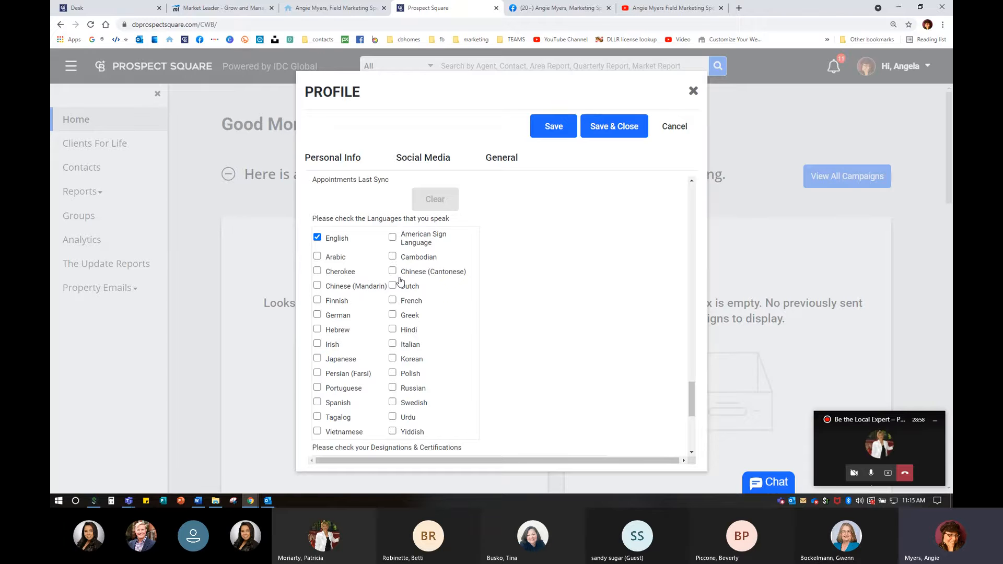
{"action": "scroll", "coordinate": [374, 421], "scroll_direction": "down", "scroll_amount": 4}
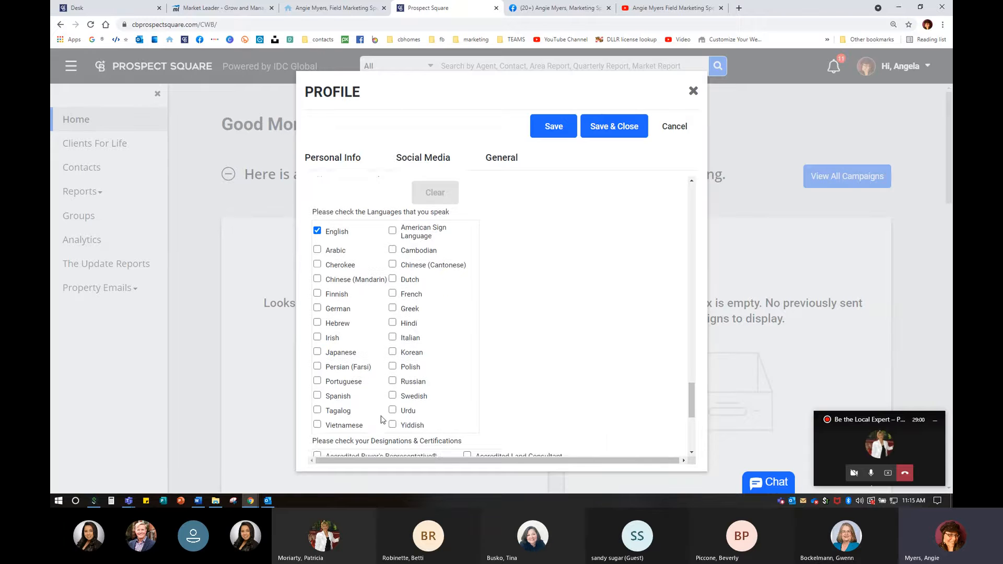
{"action": "scroll", "coordinate": [387, 392], "scroll_direction": "up", "scroll_amount": 5}
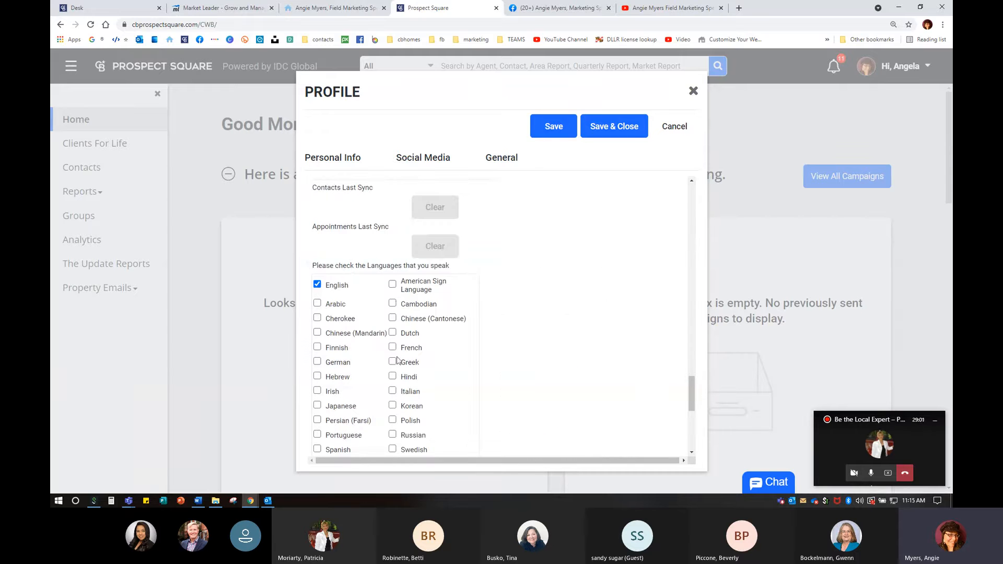
{"action": "left_click", "coordinate": [393, 286]}
{"action": "left_click", "coordinate": [393, 286]}
{"action": "scroll", "coordinate": [514, 388], "scroll_direction": "down", "scroll_amount": 5}
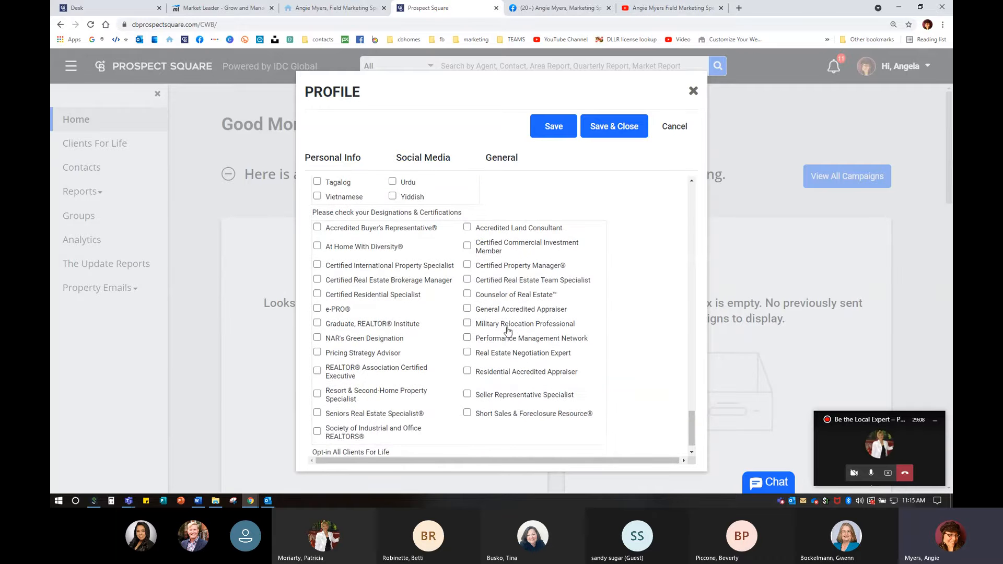
{"action": "scroll", "coordinate": [507, 331], "scroll_direction": "down", "scroll_amount": 1}
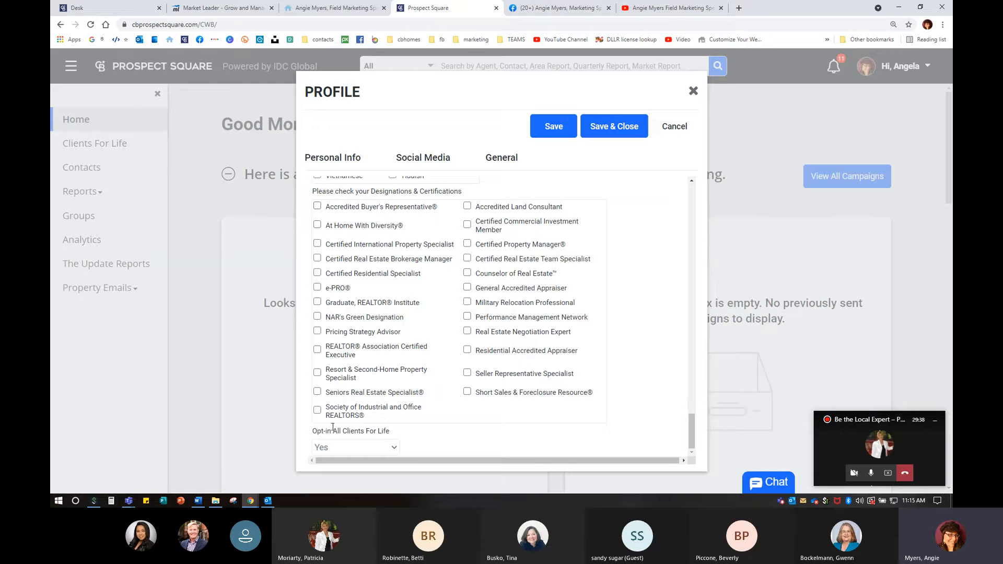
- Save and close the profile, then open the agent's InTouch website
{"action": "left_click", "coordinate": [620, 131]}
{"action": "left_click", "coordinate": [669, 8]}
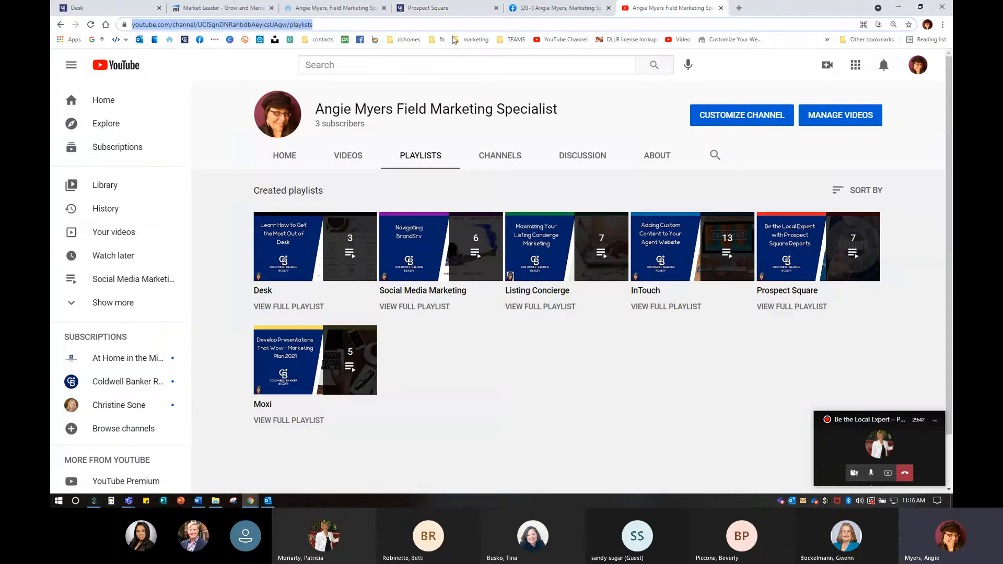
{"action": "left_click", "coordinate": [169, 40]}
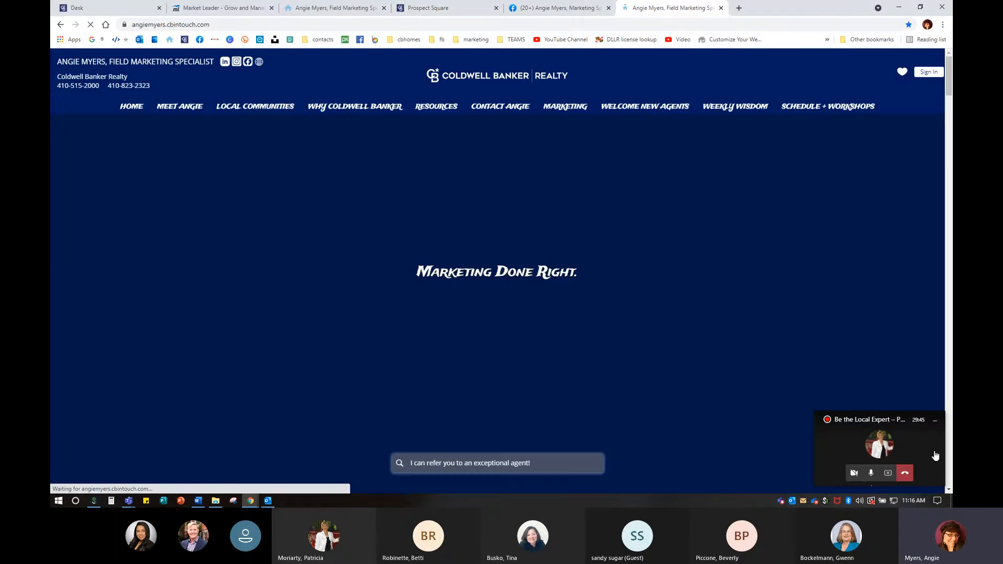
{"action": "left_click_drag", "start_coordinate": [908, 427], "coordinate": [917, 19]}
- Open the Baltimore County area report from the website, which fails with 'This site can't be reached'
{"action": "scroll", "coordinate": [726, 418], "scroll_direction": "down", "scroll_amount": 8}
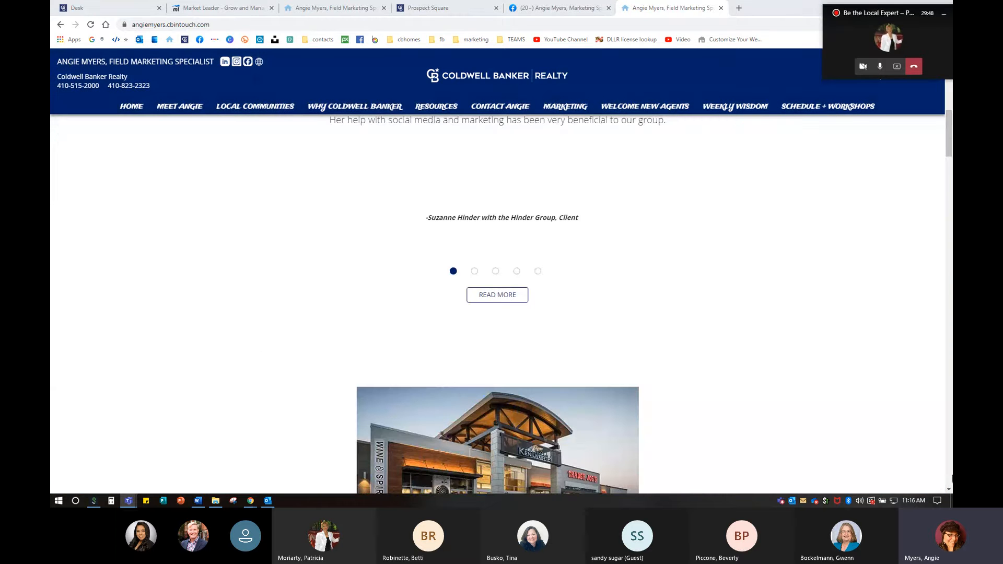
{"action": "scroll", "coordinate": [949, 481], "scroll_direction": "down", "scroll_amount": 1}
{"action": "left_click", "coordinate": [948, 481]}
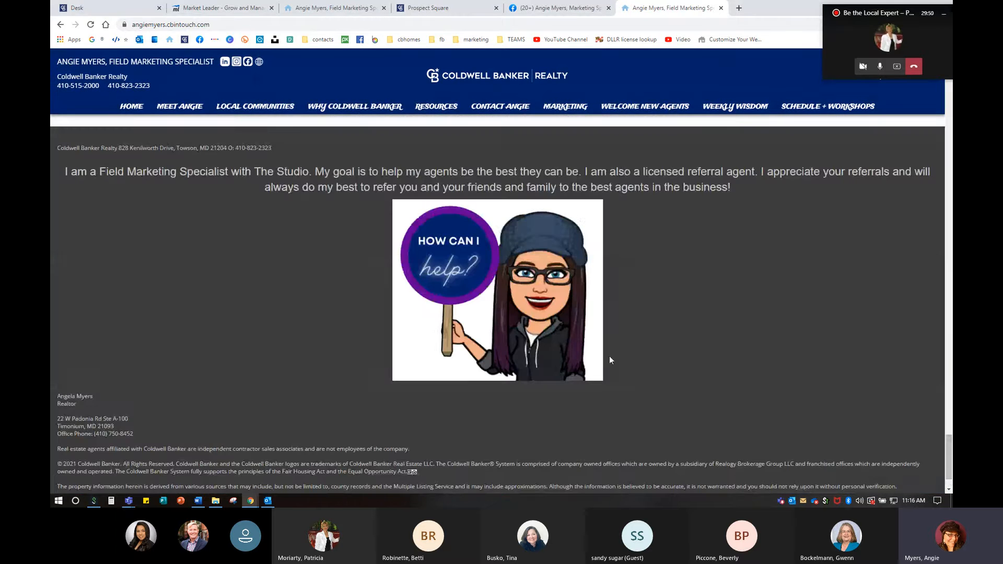
{"action": "scroll", "coordinate": [610, 357], "scroll_direction": "up", "scroll_amount": 8}
{"action": "scroll", "coordinate": [628, 363], "scroll_direction": "up", "scroll_amount": 9}
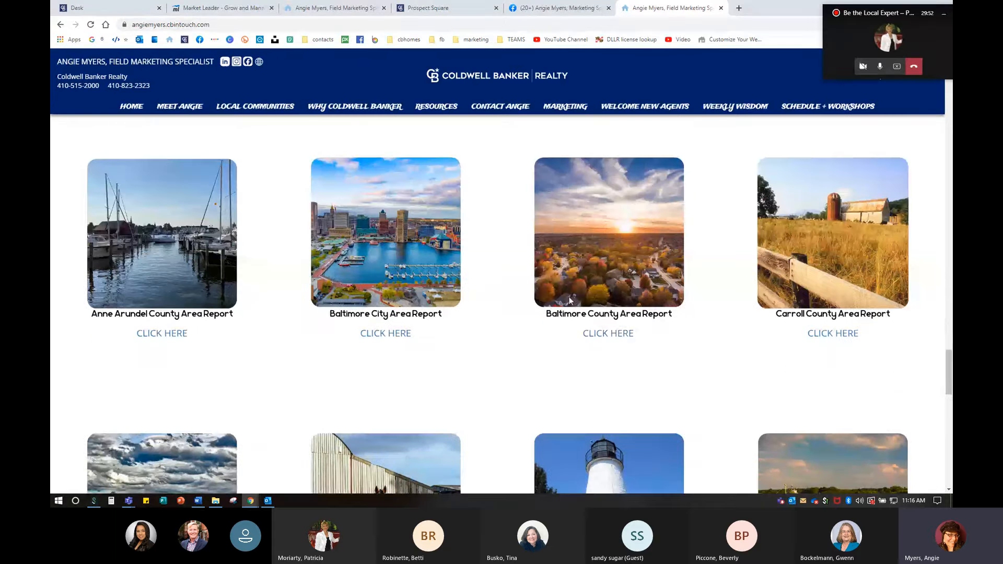
{"action": "left_click", "coordinate": [615, 340]}
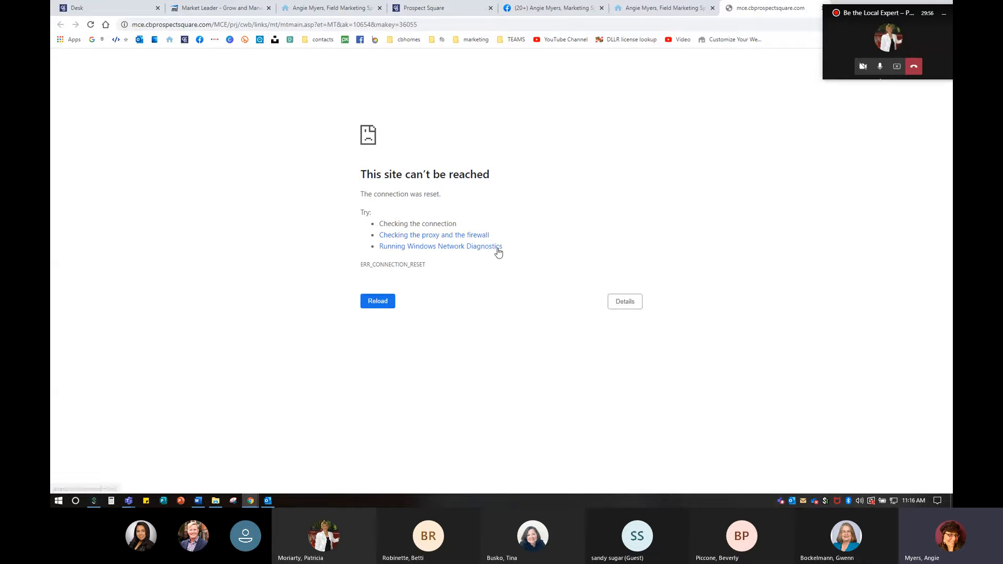
{"action": "left_click", "coordinate": [92, 25]}
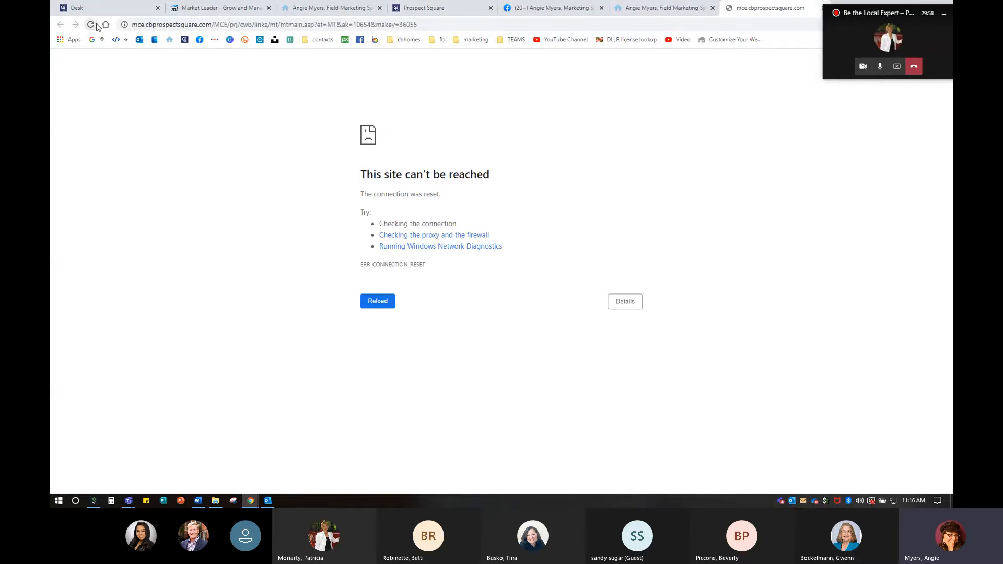
{"action": "left_click", "coordinate": [91, 29]}
{"action": "left_click", "coordinate": [894, 501]}
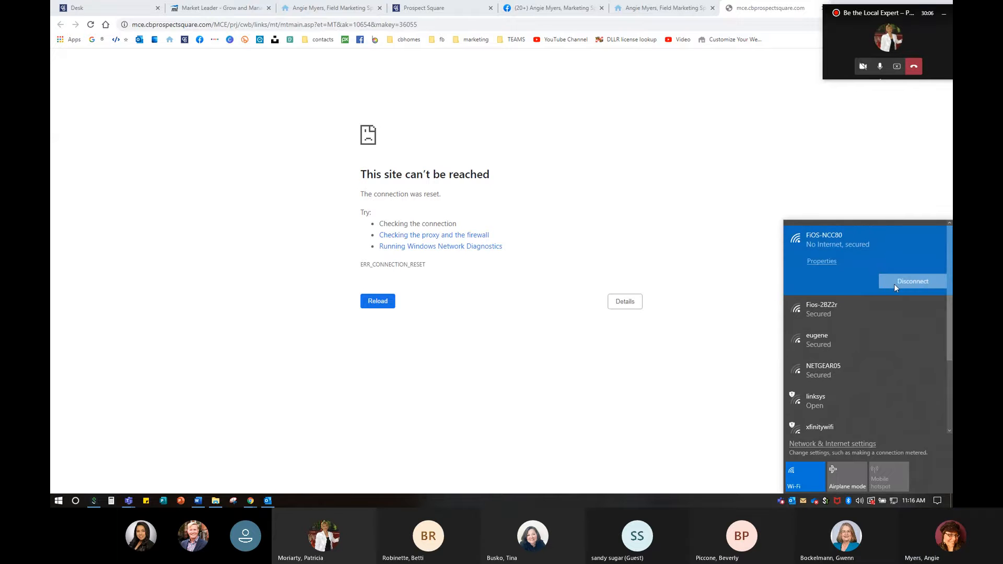
{"action": "left_click", "coordinate": [894, 284]}
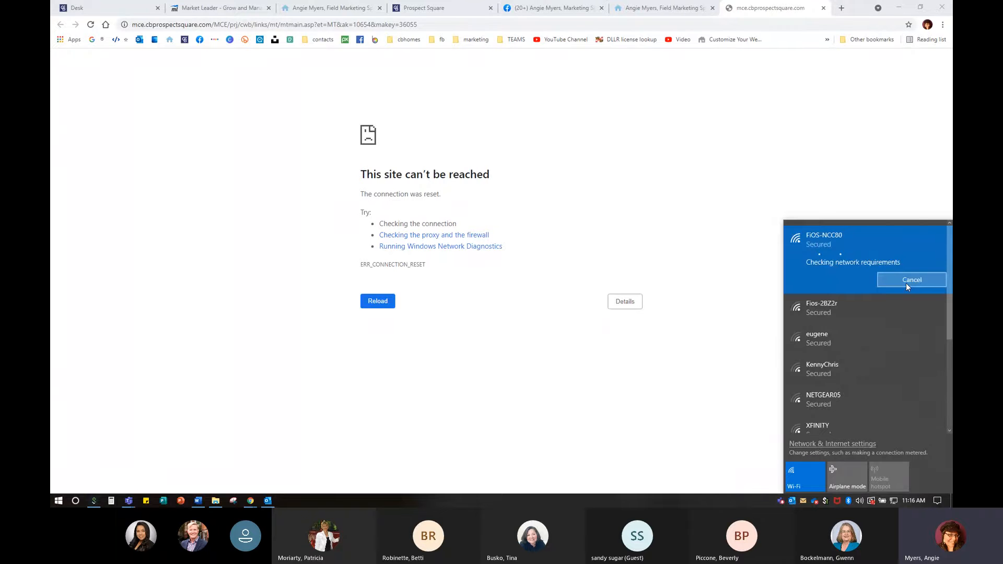
{"action": "left_click", "coordinate": [734, 144]}
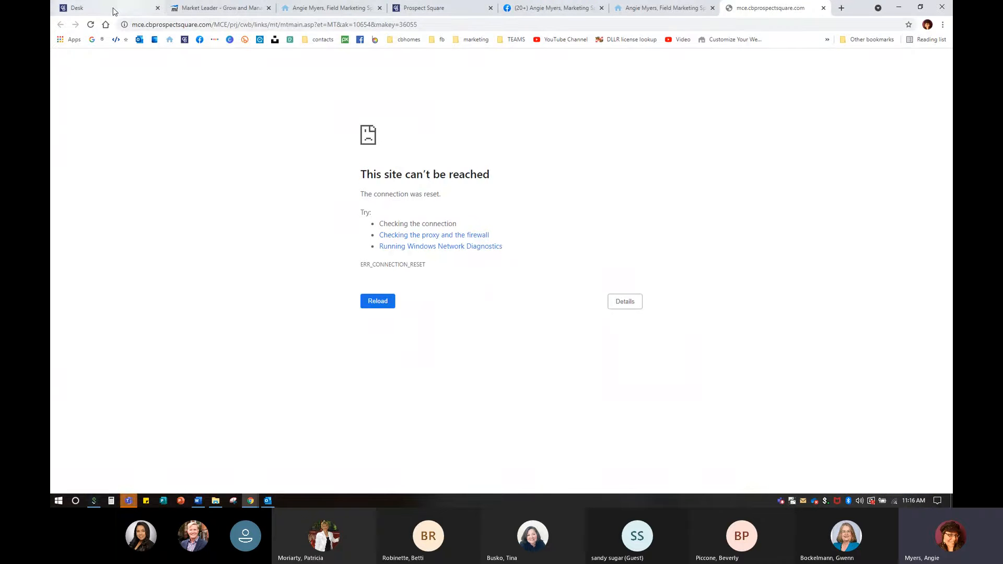
- Reload the failed tab to show the Baltimore County Area Report and the agent's contact card
{"action": "left_click", "coordinate": [91, 25]}
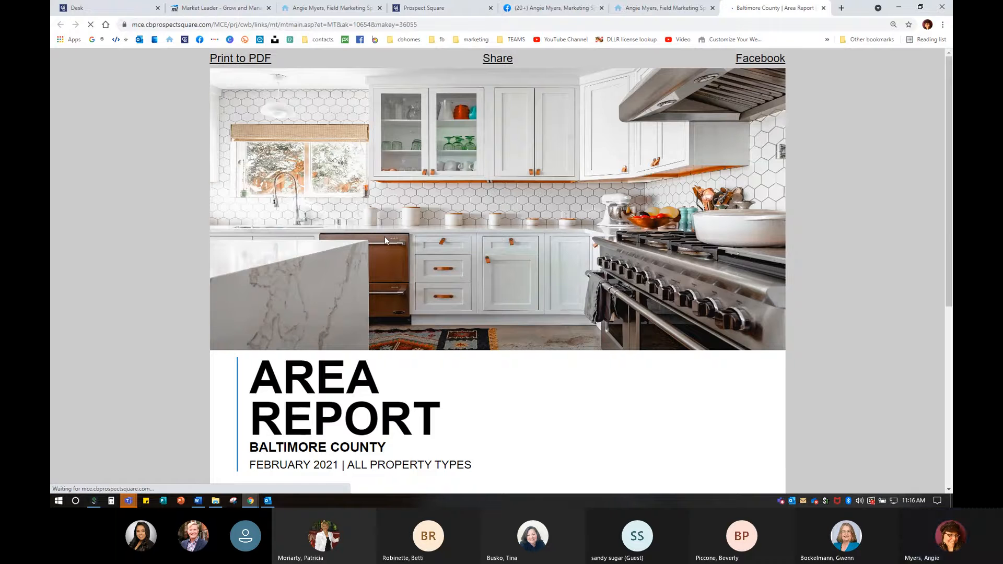
{"action": "scroll", "coordinate": [385, 238], "scroll_direction": "down", "scroll_amount": 6}
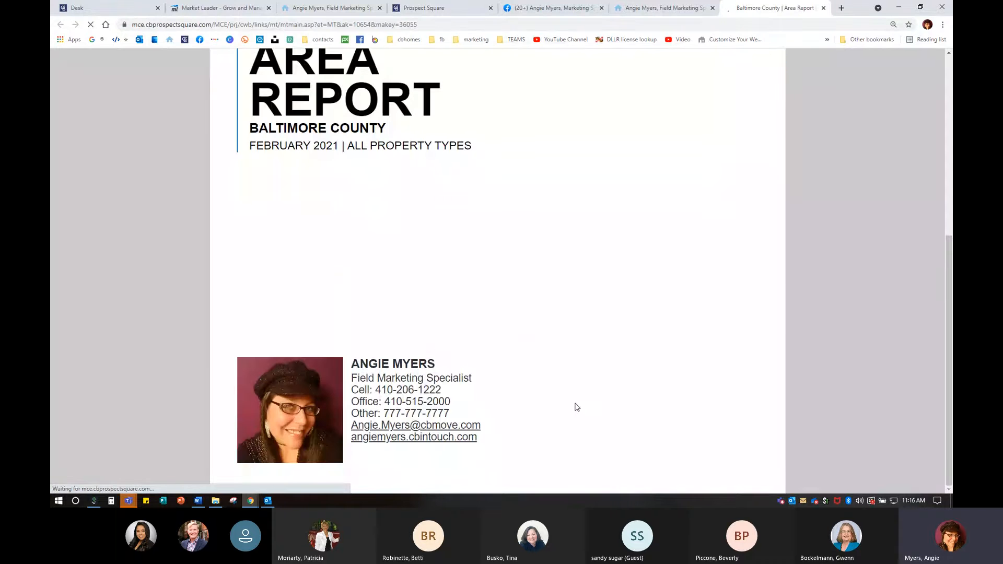
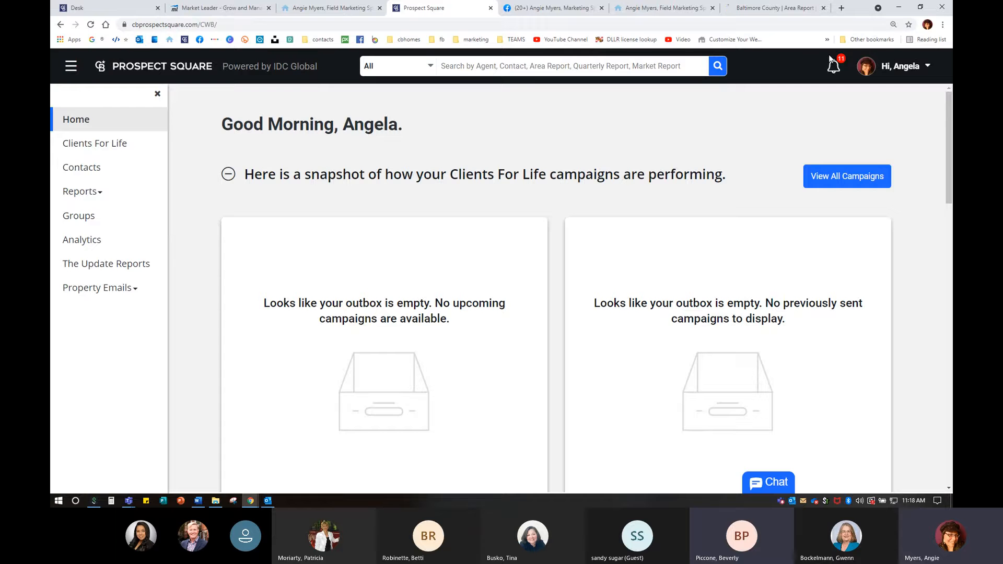
- Open My Profile and scroll Personal Info down to the Agent Website and Preferred Phone fields
{"action": "left_click", "coordinate": [894, 66]}
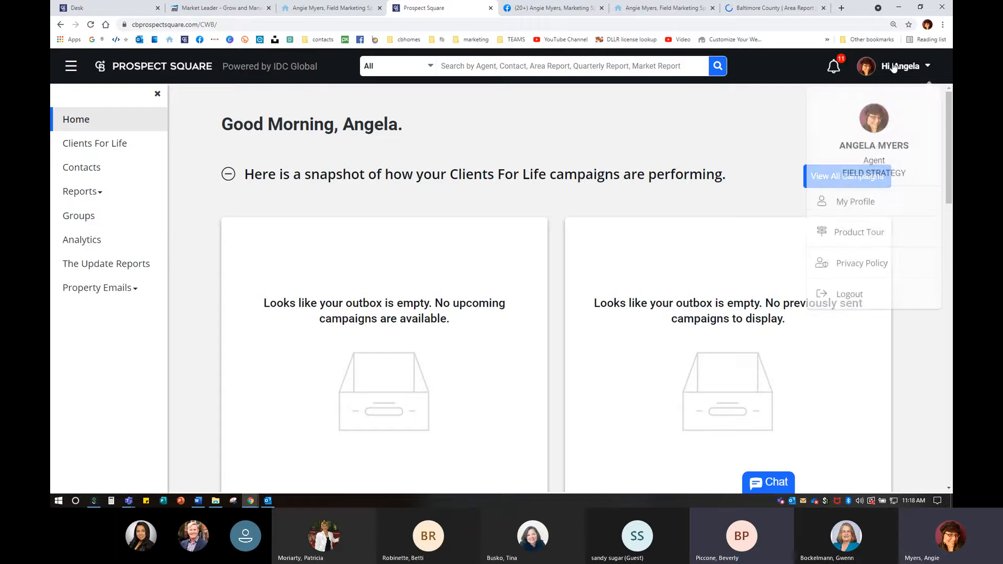
{"action": "left_click", "coordinate": [850, 196]}
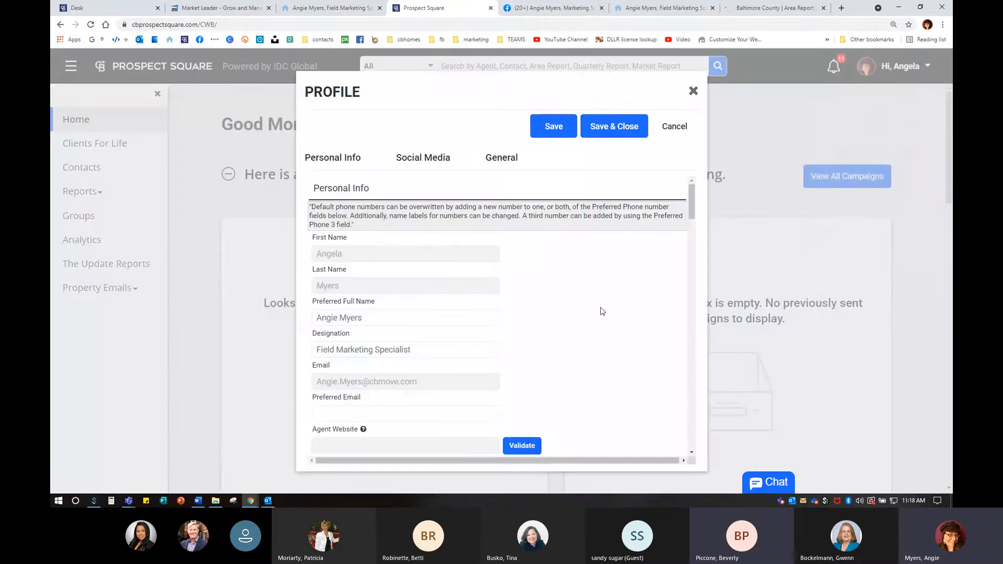
{"action": "scroll", "coordinate": [380, 306], "scroll_direction": "down", "scroll_amount": 3}
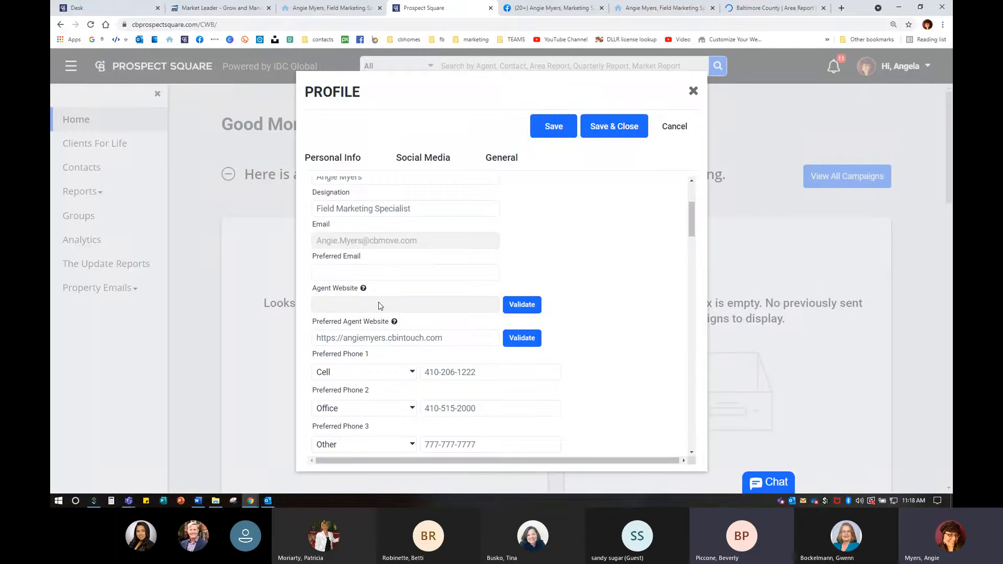
{"action": "scroll", "coordinate": [380, 306], "scroll_direction": "down", "scroll_amount": 2}
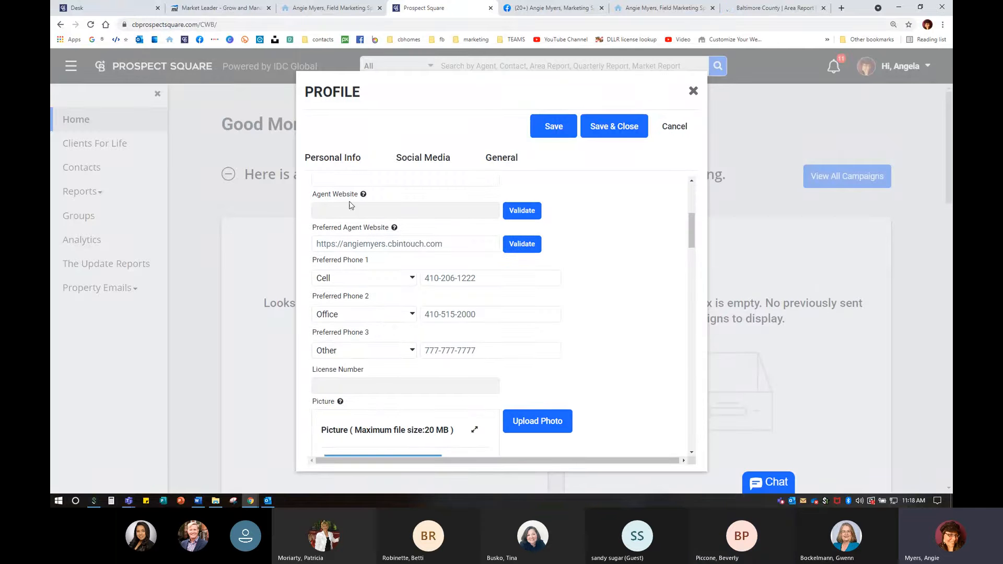
{"action": "mouse_move", "coordinate": [363, 195]}
{"action": "mouse_move", "coordinate": [395, 230]}
{"action": "key", "text": "ctrl"}
{"action": "key", "text": "ctrl"}
{"action": "key", "text": "ctrl"}
{"action": "key", "text": "ctrl"}
- Inspect the Preferred Agent Website address, then close the Profile dialog without saving
{"action": "left_click_drag", "start_coordinate": [315, 245], "coordinate": [512, 245]}
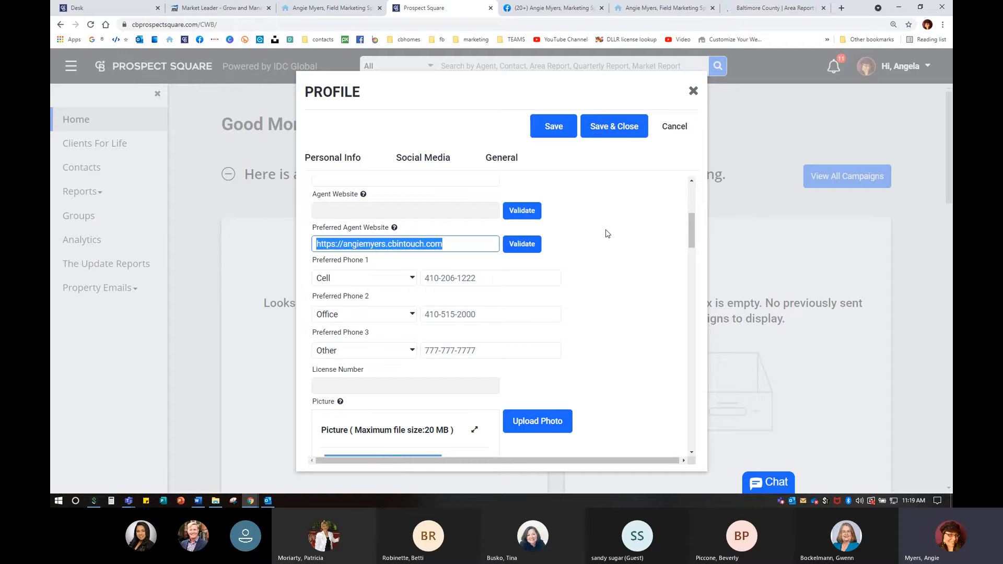
{"action": "left_click", "coordinate": [413, 244]}
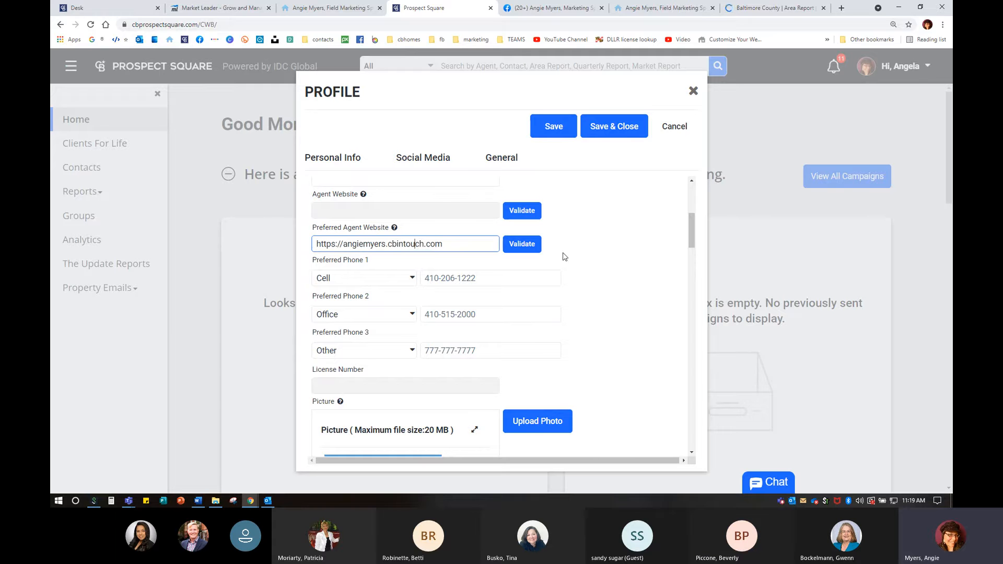
{"action": "left_click", "coordinate": [337, 207]}
{"action": "left_click", "coordinate": [414, 244]}
{"action": "left_click_drag", "start_coordinate": [316, 244], "coordinate": [500, 246]}
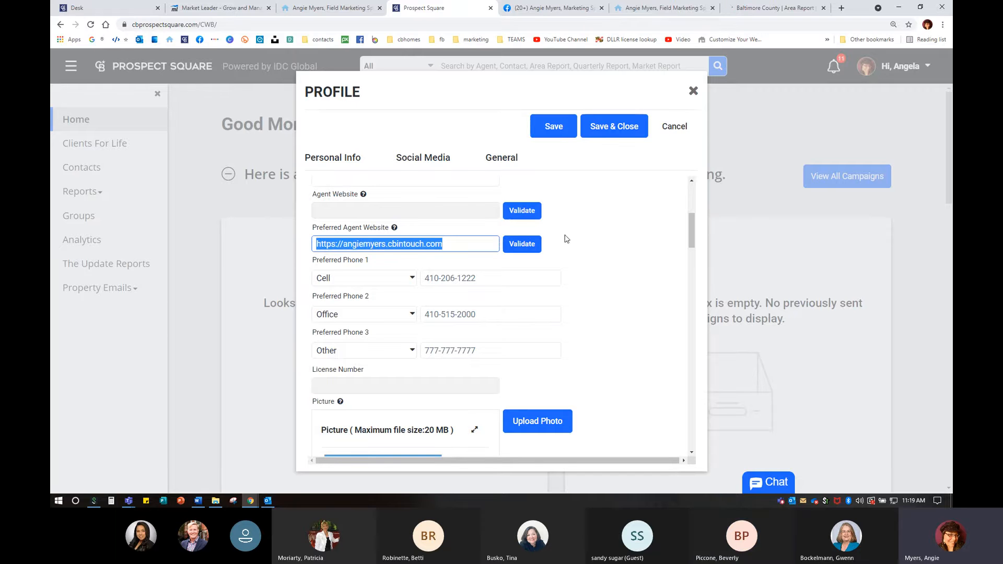
{"action": "left_click", "coordinate": [582, 225]}
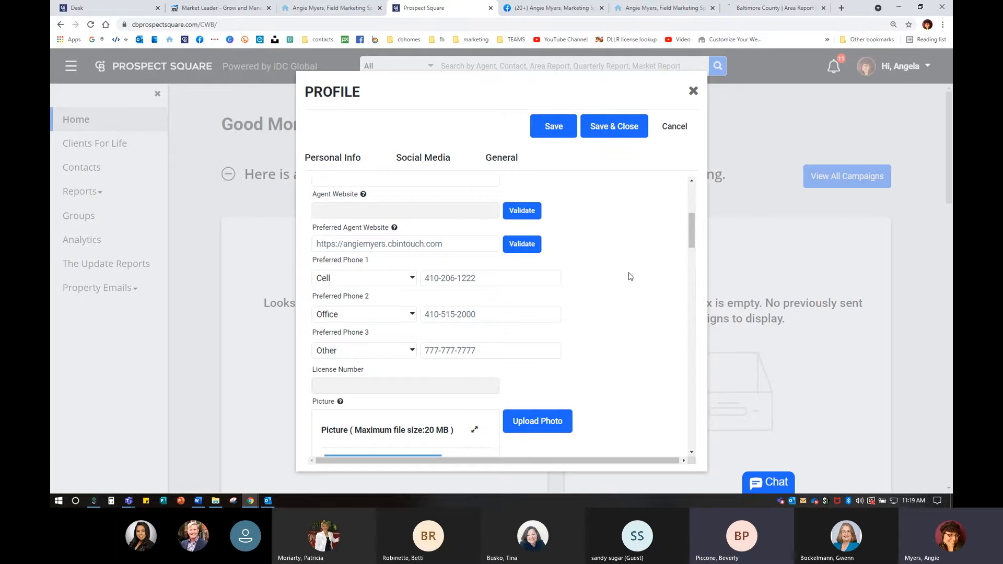
{"action": "left_click", "coordinate": [693, 92]}
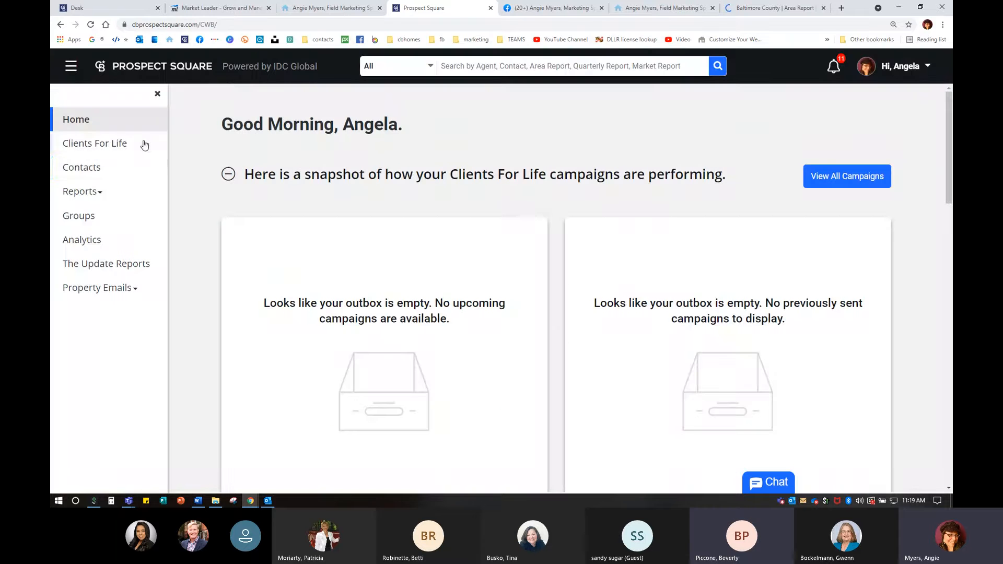
- Open the Quarterly Report list under Reports and close the Facebook, area report and profile browser tabs
{"action": "left_click", "coordinate": [86, 200]}
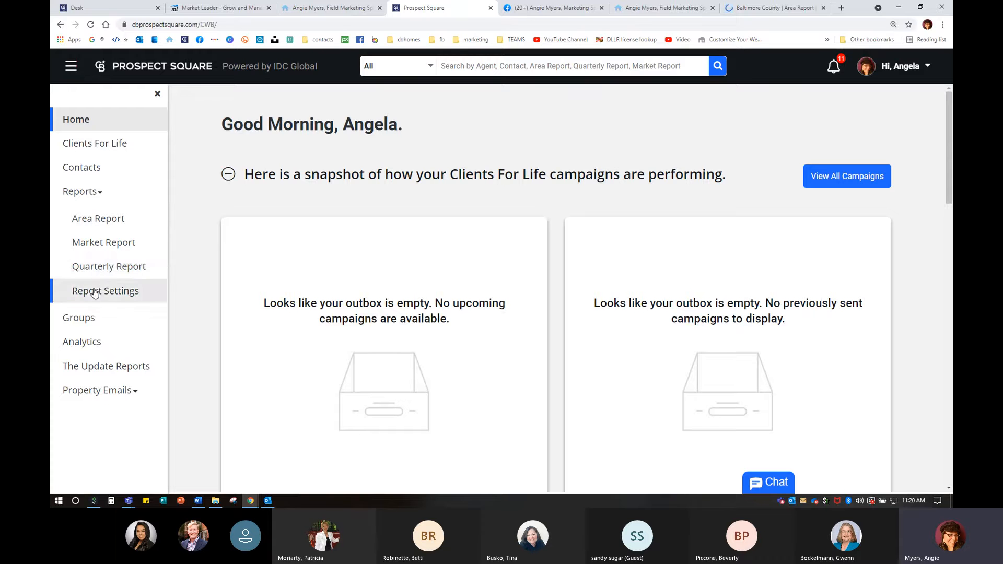
{"action": "left_click", "coordinate": [104, 268]}
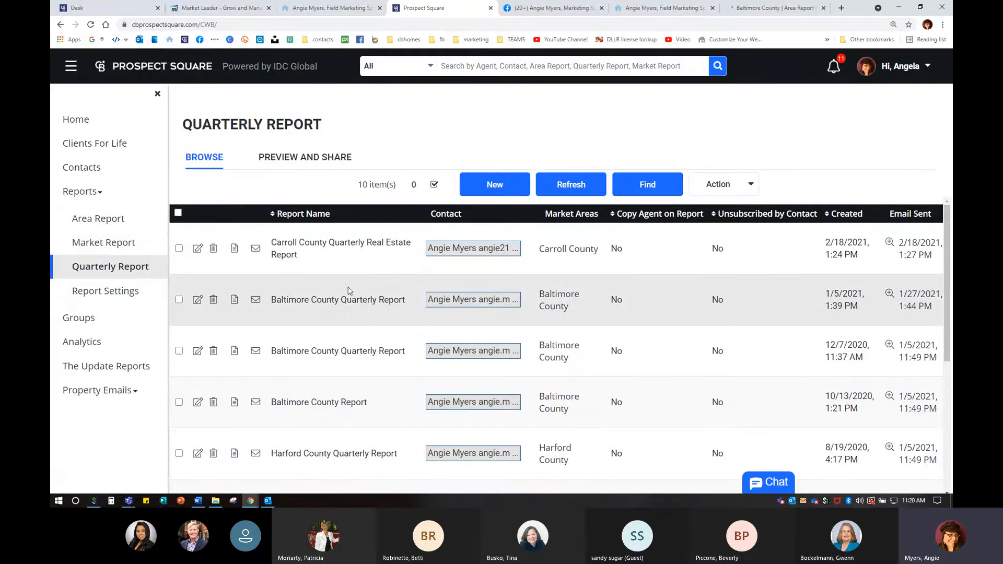
{"action": "scroll", "coordinate": [347, 303], "scroll_direction": "down", "scroll_amount": 5}
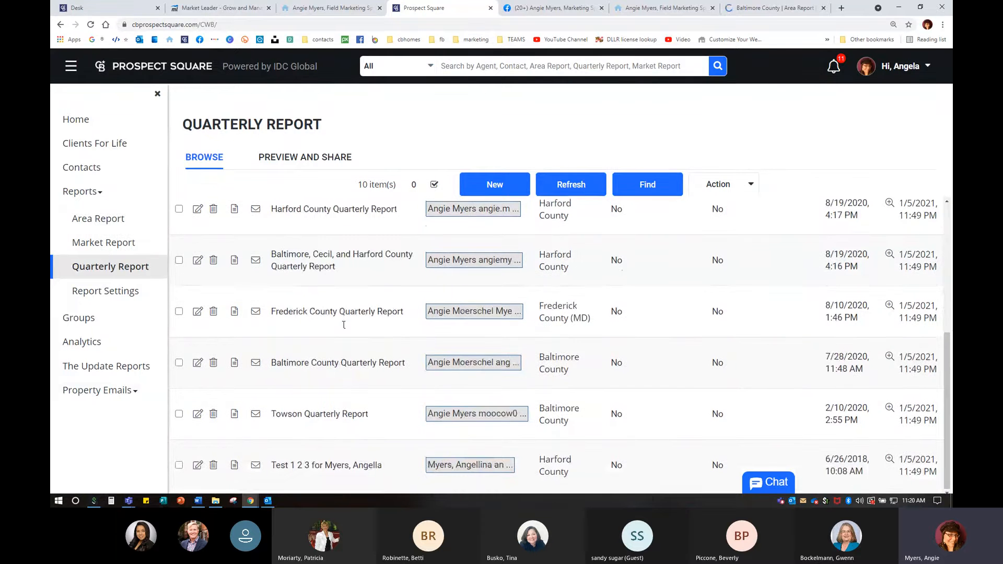
{"action": "scroll", "coordinate": [343, 325], "scroll_direction": "up", "scroll_amount": 5}
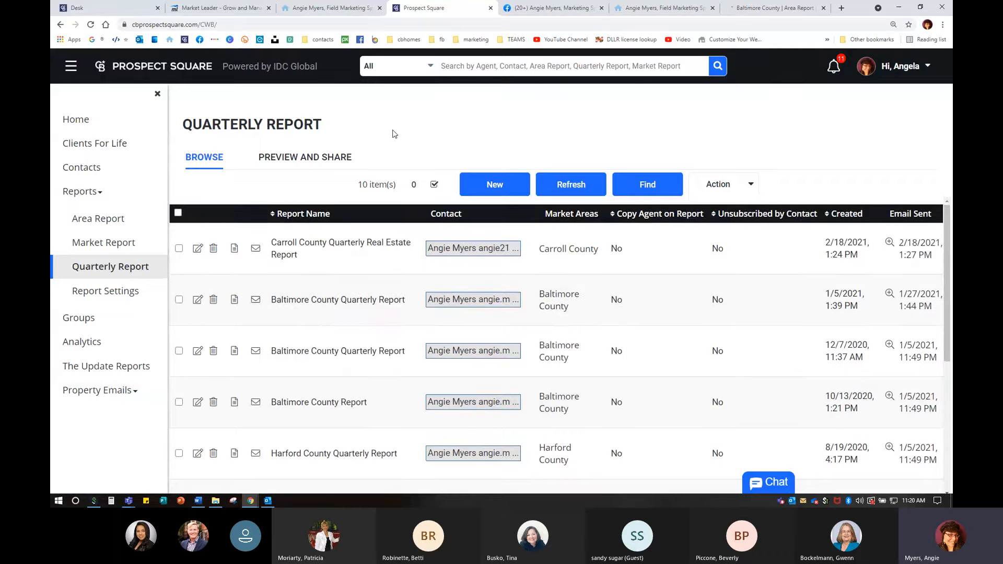
{"action": "left_click", "coordinate": [322, 163]}
{"action": "left_click", "coordinate": [322, 163]}
{"action": "left_click", "coordinate": [602, 8]}
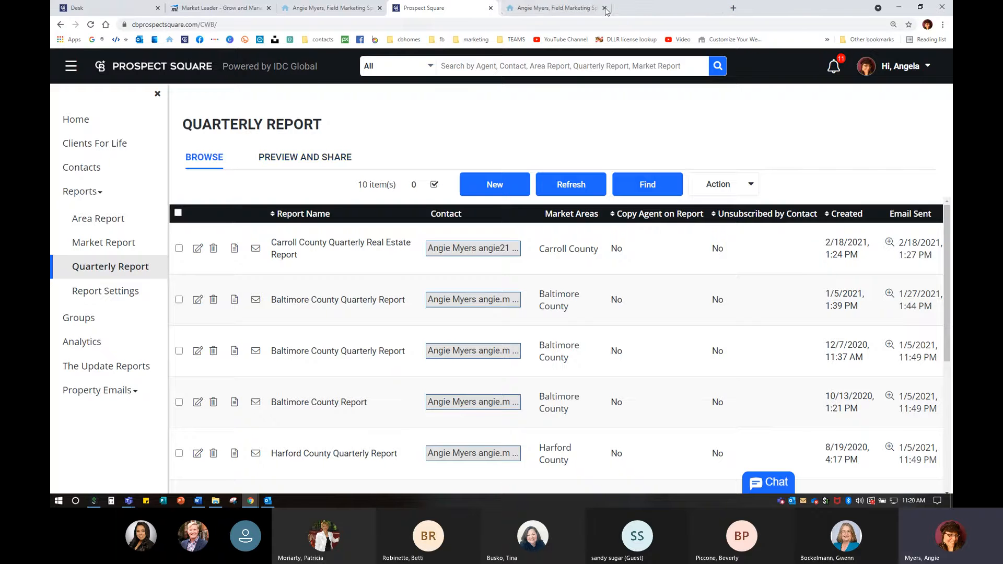
{"action": "left_click", "coordinate": [605, 8]}
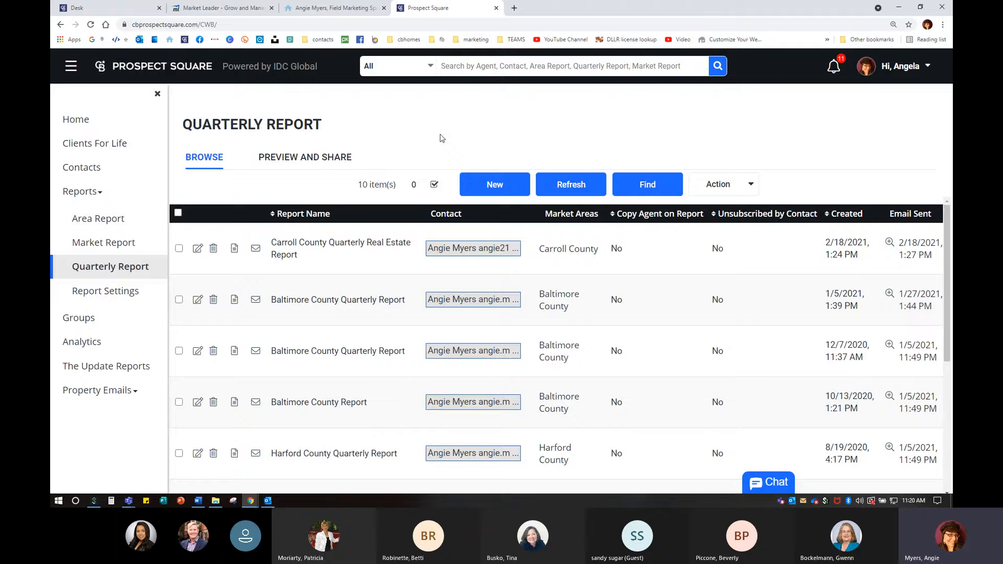
- In Preview and Share, preview the Harford County quarterly report twice, closing the failed preview
{"action": "left_click", "coordinate": [324, 158]}
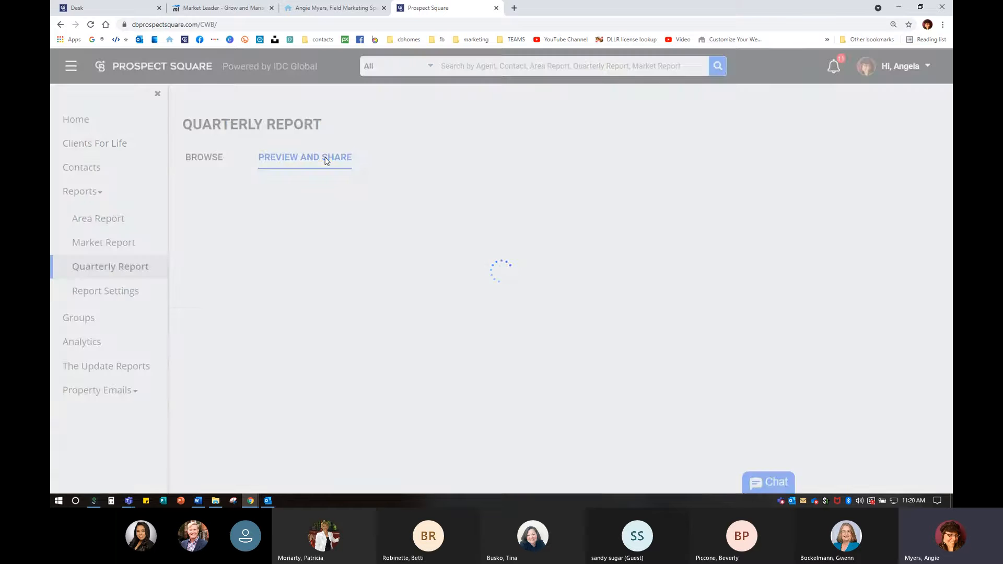
{"action": "scroll", "coordinate": [291, 296], "scroll_direction": "down", "scroll_amount": 8}
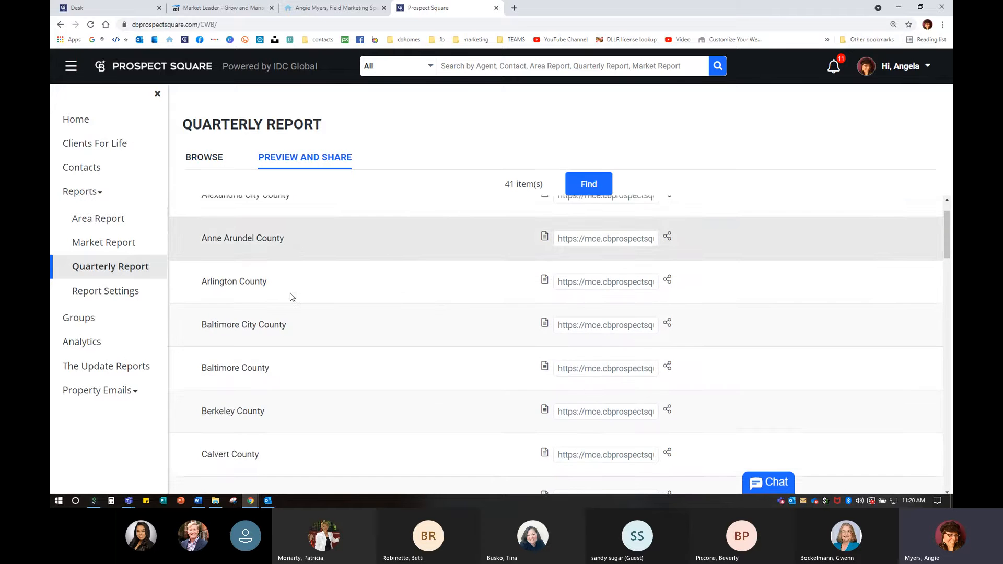
{"action": "scroll", "coordinate": [291, 297], "scroll_direction": "down", "scroll_amount": 3}
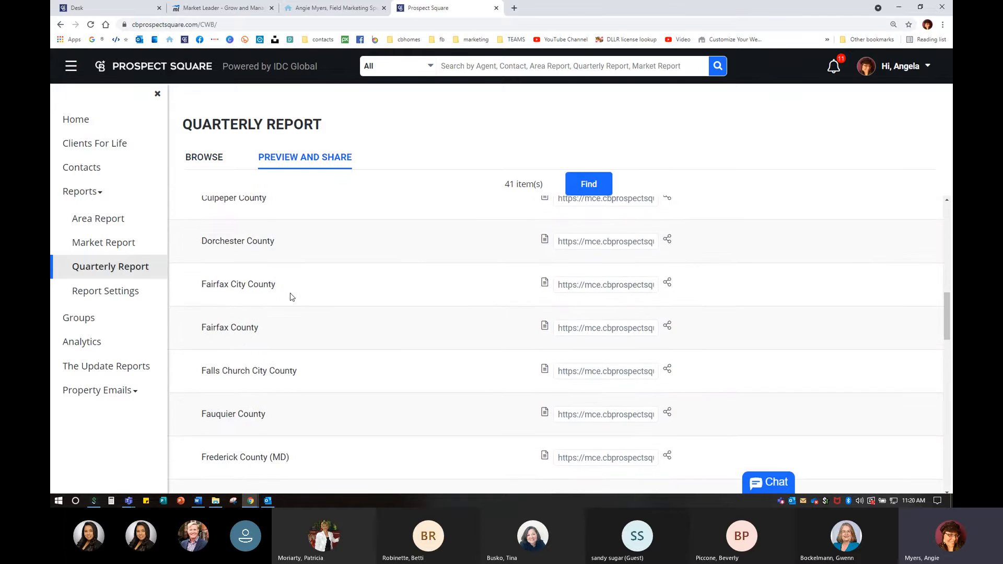
{"action": "scroll", "coordinate": [290, 295], "scroll_direction": "down", "scroll_amount": 3}
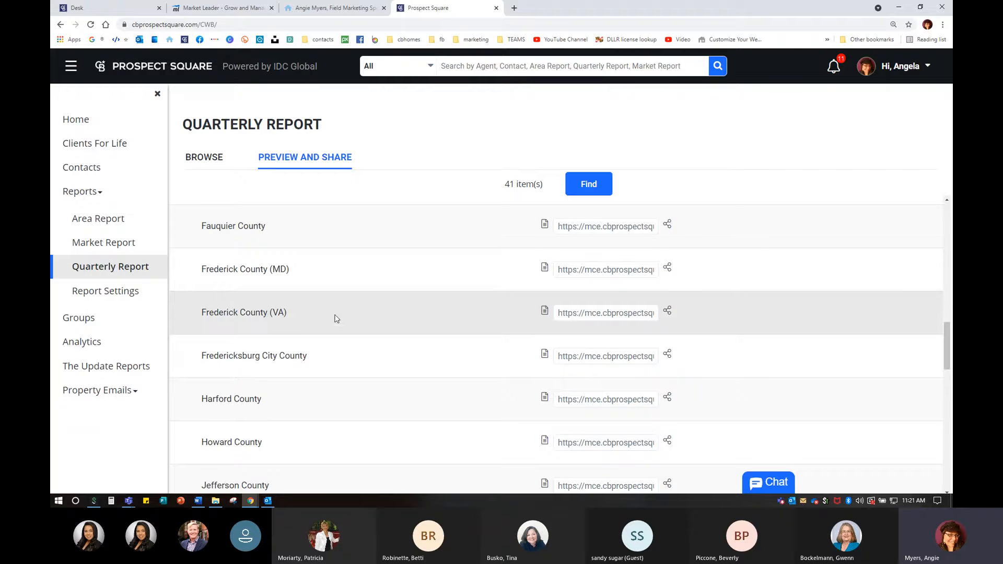
{"action": "scroll", "coordinate": [327, 331], "scroll_direction": "down", "scroll_amount": 3}
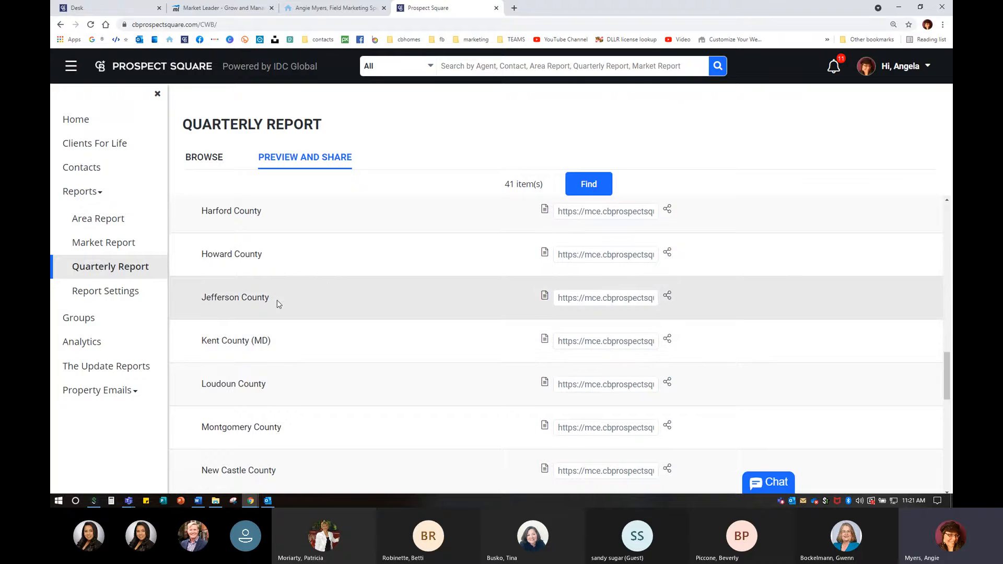
{"action": "scroll", "coordinate": [214, 255], "scroll_direction": "up", "scroll_amount": 1}
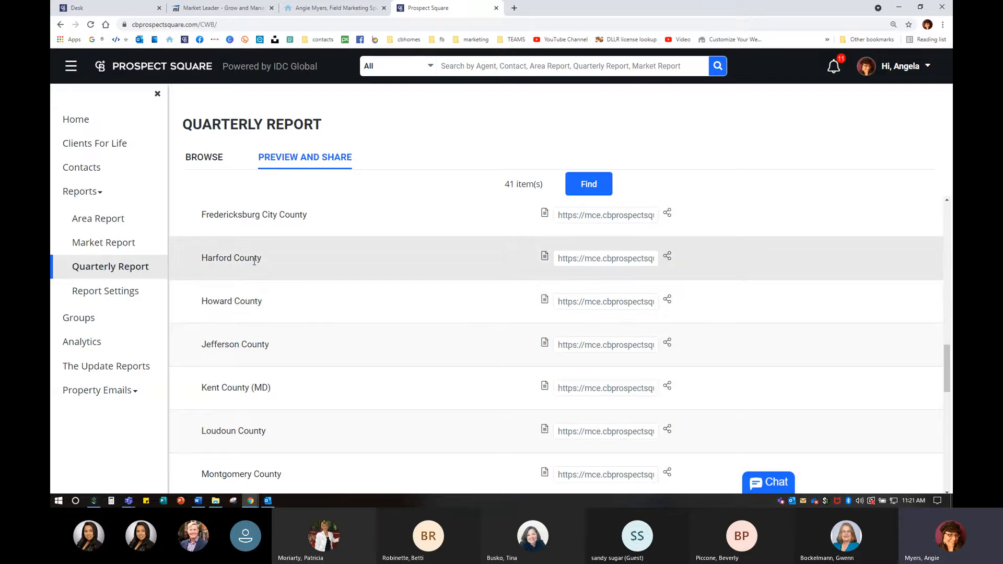
{"action": "left_click", "coordinate": [544, 256]}
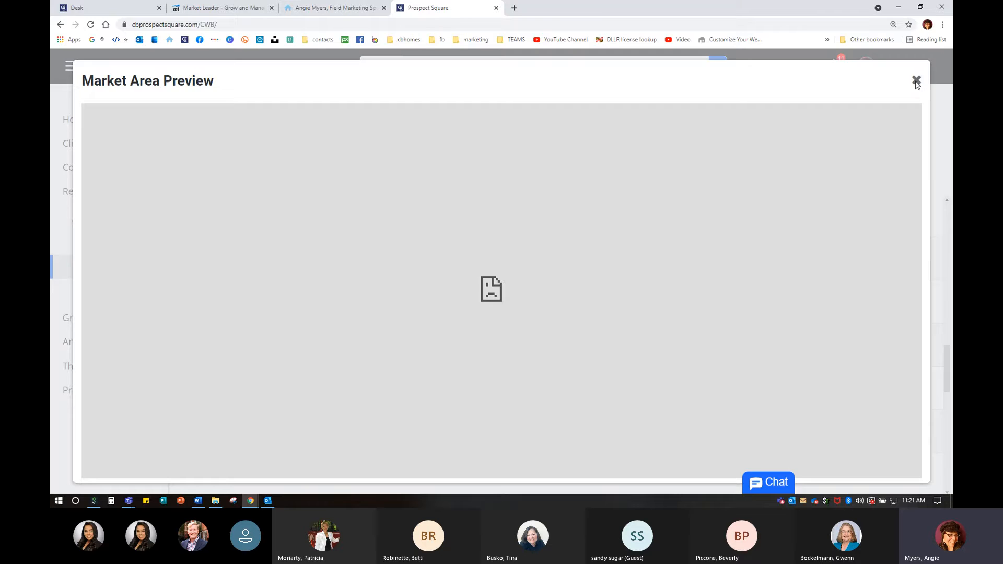
{"action": "left_click", "coordinate": [918, 80]}
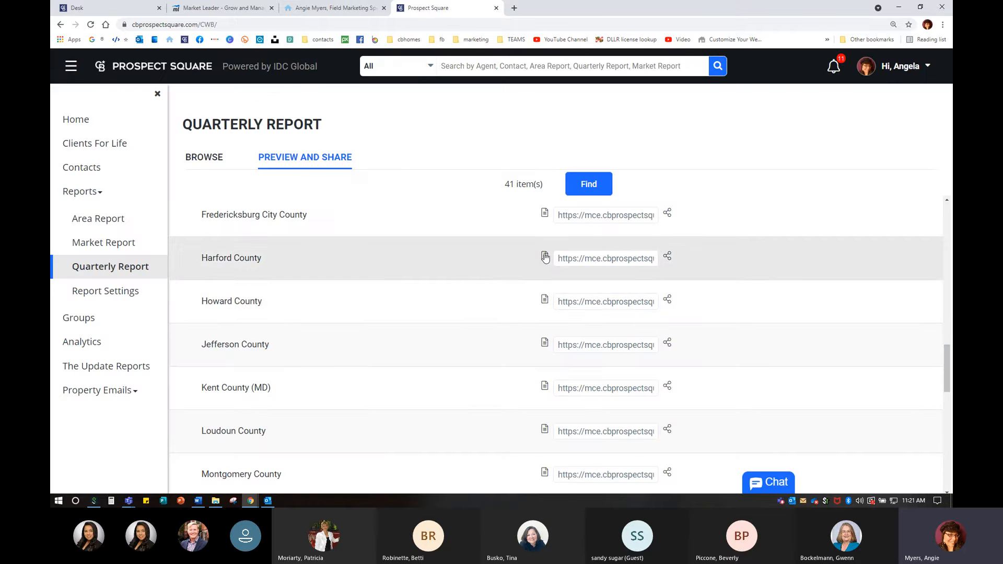
{"action": "left_click", "coordinate": [545, 257]}
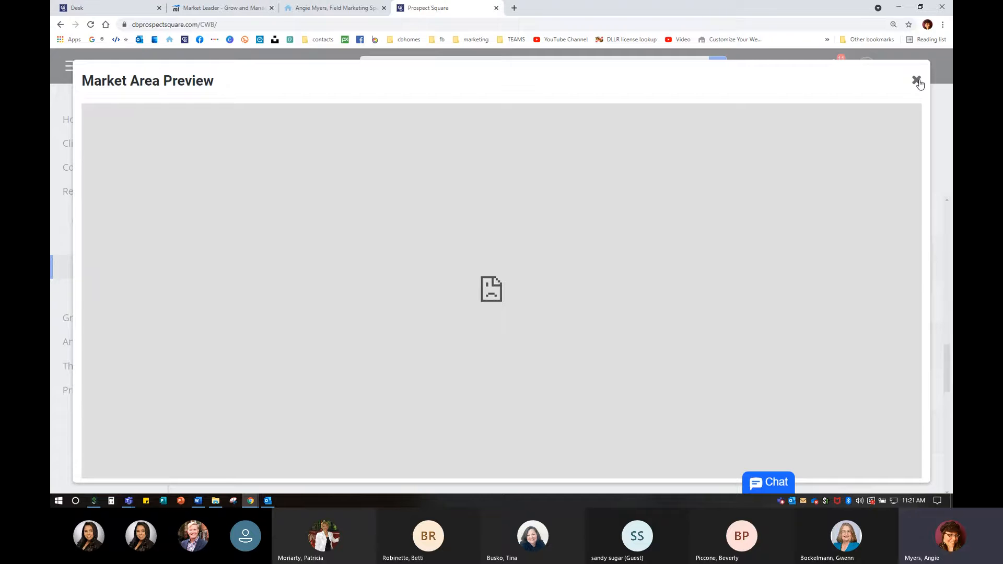
{"action": "left_click", "coordinate": [918, 81]}
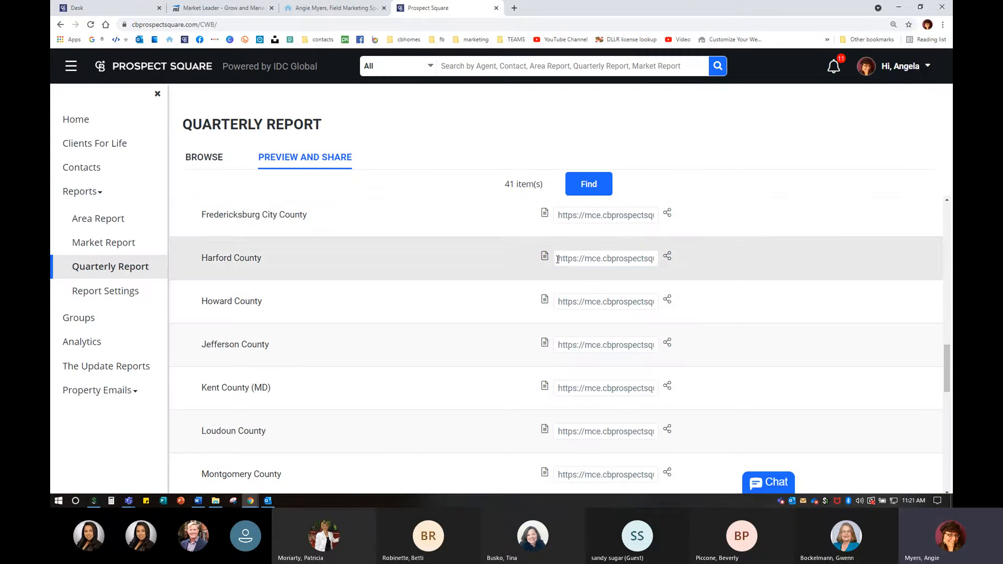
- Copy the Harford County quarterly report link
{"action": "left_click_drag", "start_coordinate": [558, 259], "coordinate": [917, 263]}
{"action": "right_click", "coordinate": [616, 265]}
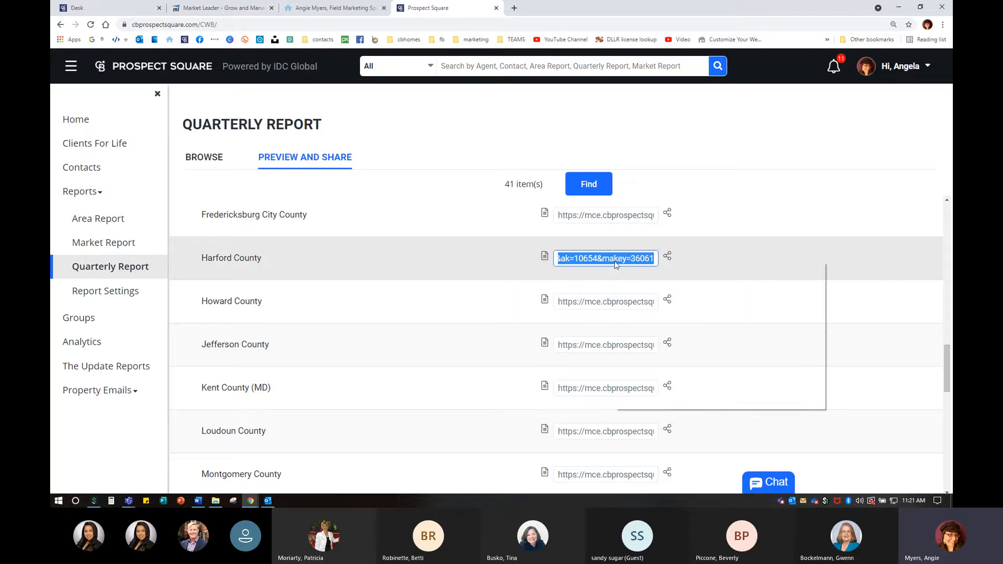
{"action": "left_click", "coordinate": [646, 296]}
- Load the copied Harford County report link in a new tab, then close the failed page
{"action": "left_click", "coordinate": [514, 8]}
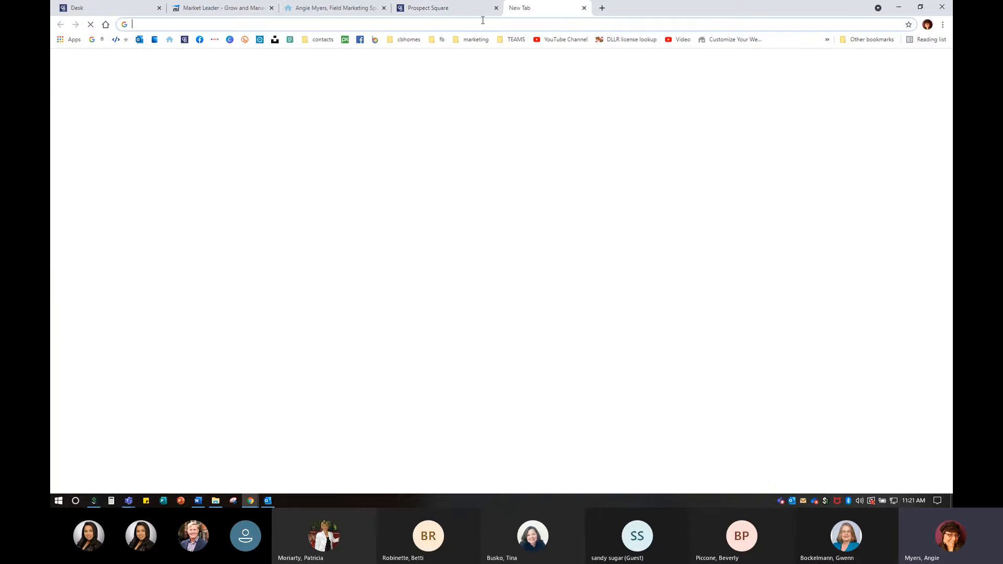
{"action": "right_click", "coordinate": [433, 27]}
{"action": "left_click", "coordinate": [478, 91]}
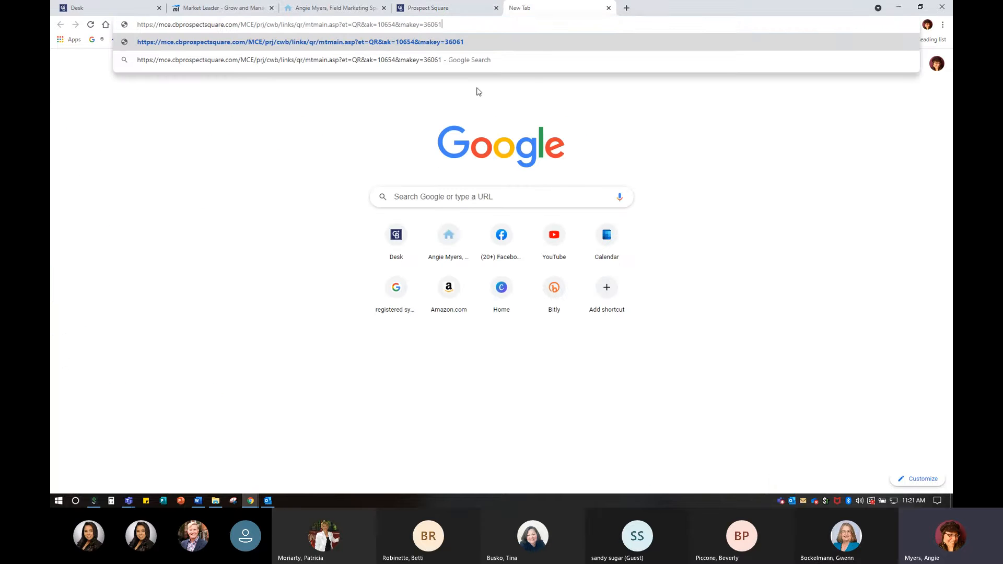
{"action": "key", "text": "Return"}
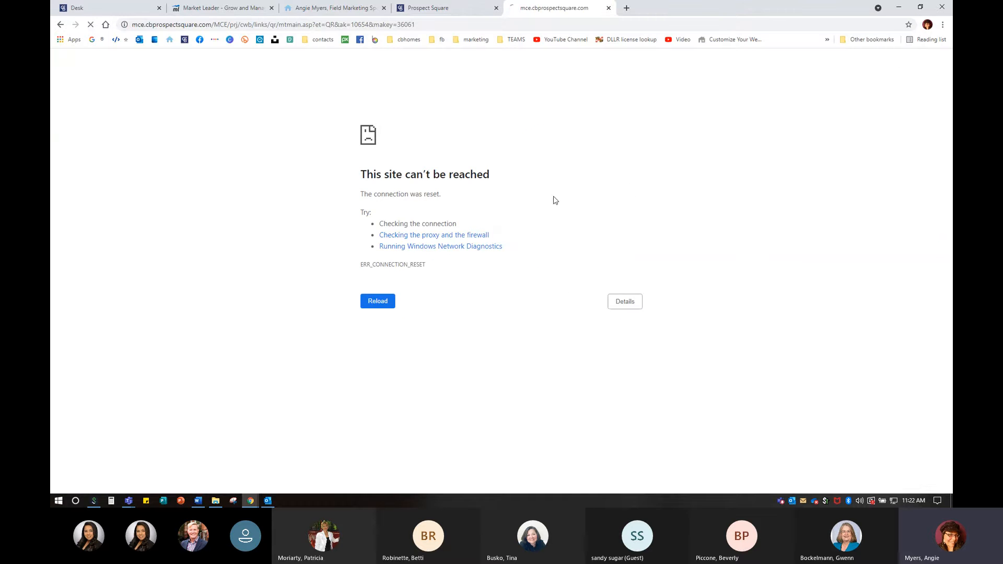
{"action": "left_click", "coordinate": [608, 8]}
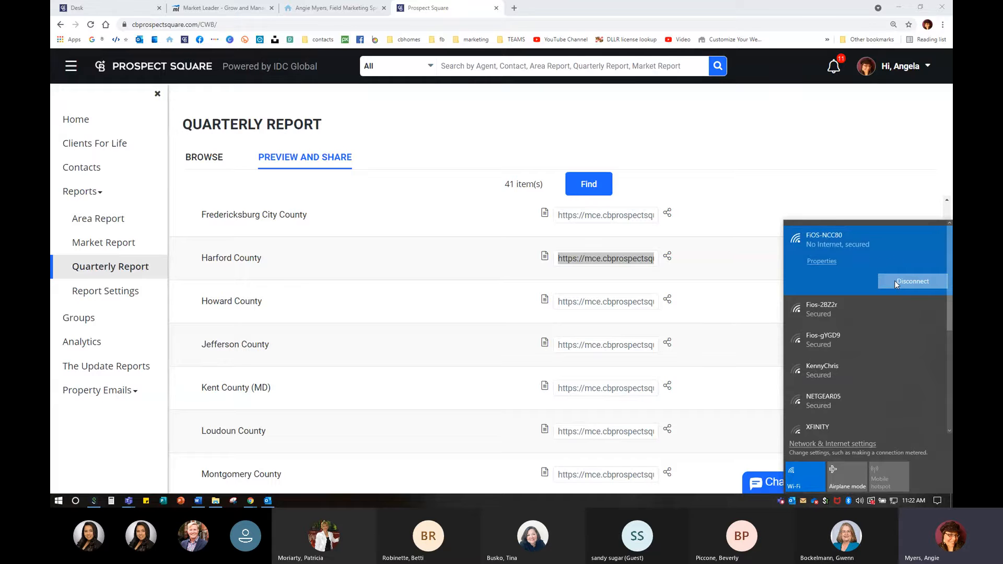
- Reset the Wi-Fi, retry the Harford County preview, then open Howard County's share options
{"action": "left_click", "coordinate": [895, 280]}
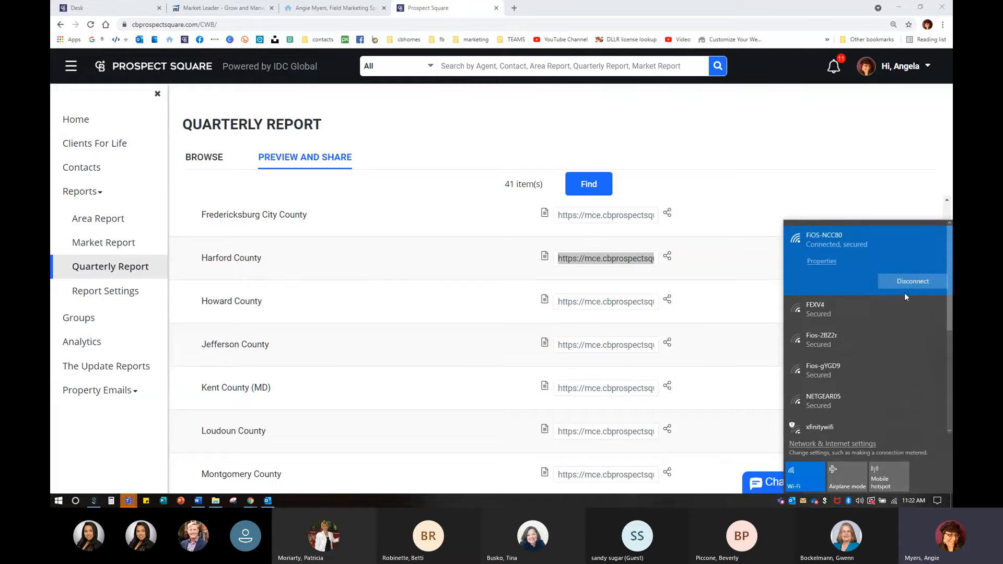
{"action": "left_click", "coordinate": [443, 319]}
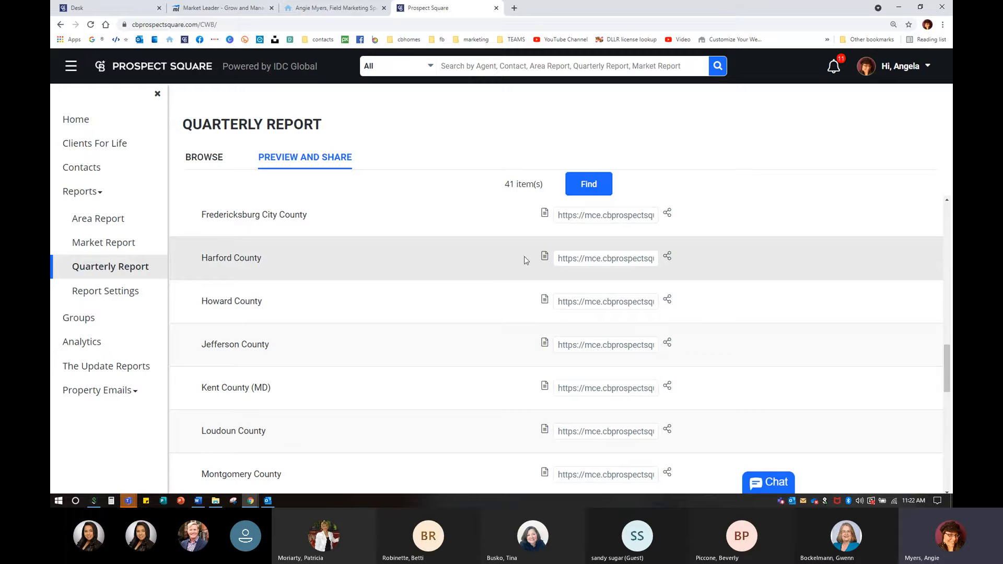
{"action": "left_click", "coordinate": [590, 259]}
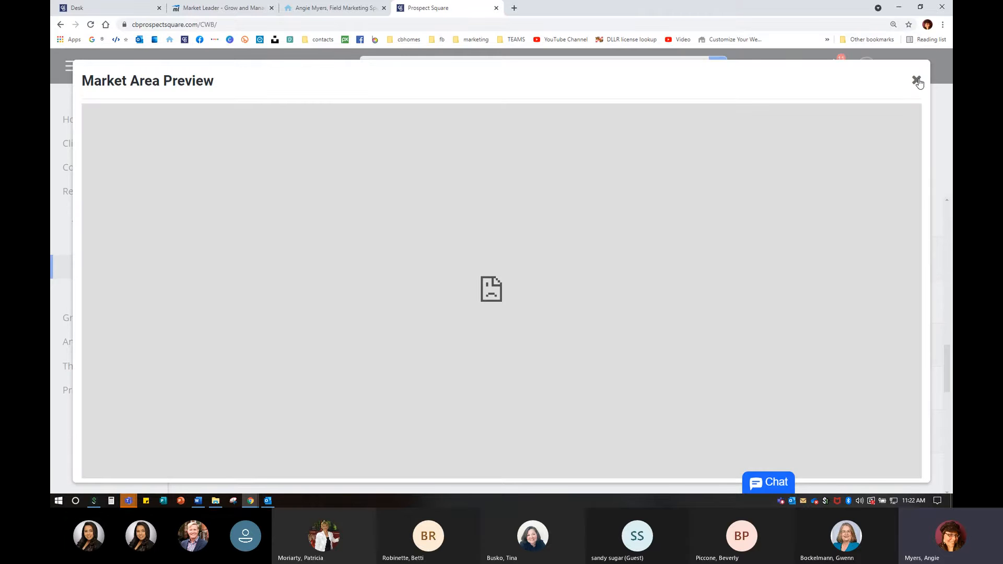
{"action": "left_click", "coordinate": [917, 79]}
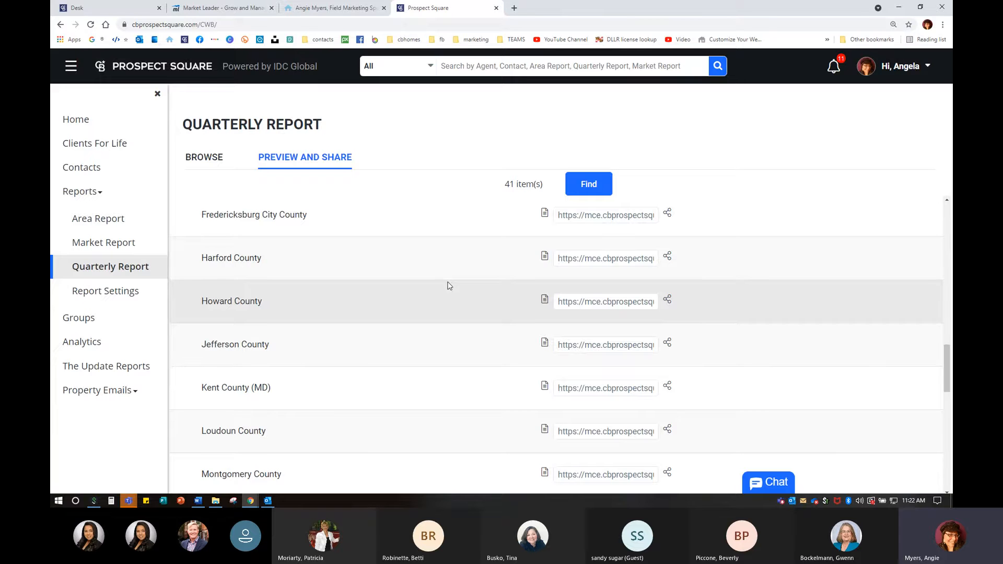
{"action": "left_click", "coordinate": [668, 301]}
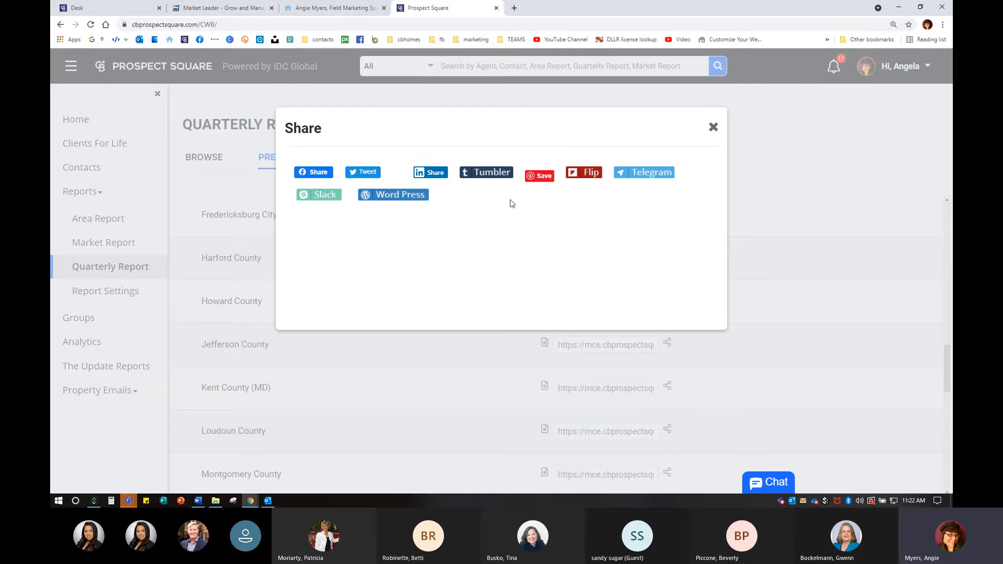
- Close the Share dialog and go to the agent's own website in a new tab
{"action": "left_click", "coordinate": [714, 129]}
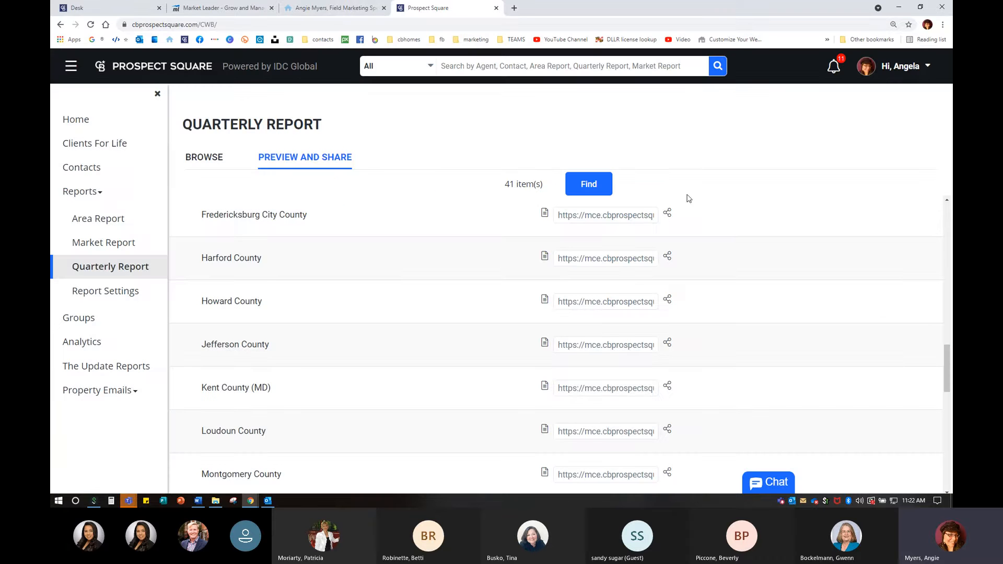
{"action": "left_click", "coordinate": [514, 8]}
{"action": "type", "text": "sandy"}
{"action": "key", "text": "Return"}
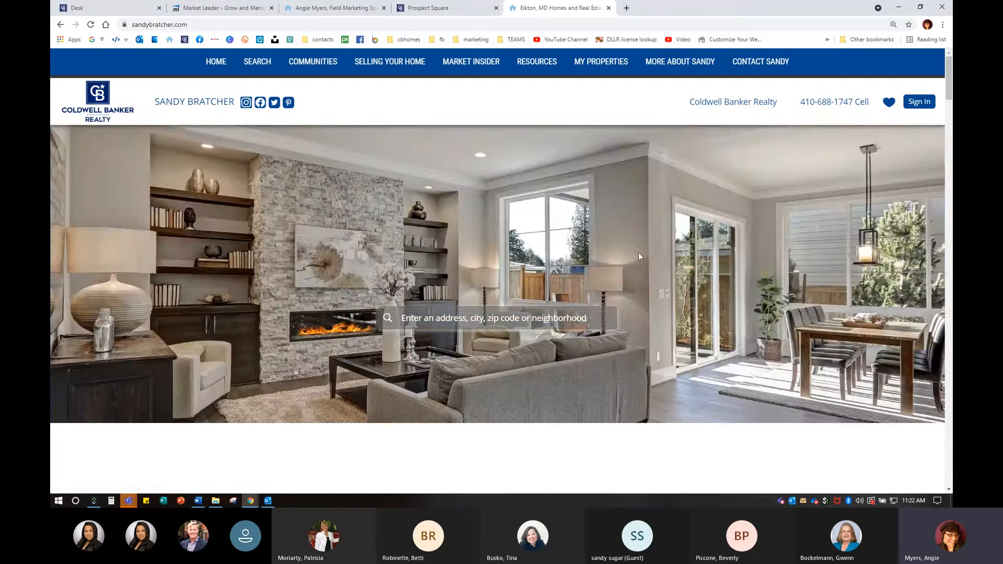
- Open a county quarterly report from the agent site, then close the unreachable page and the site
{"action": "scroll", "coordinate": [638, 257], "scroll_direction": "down", "scroll_amount": 8}
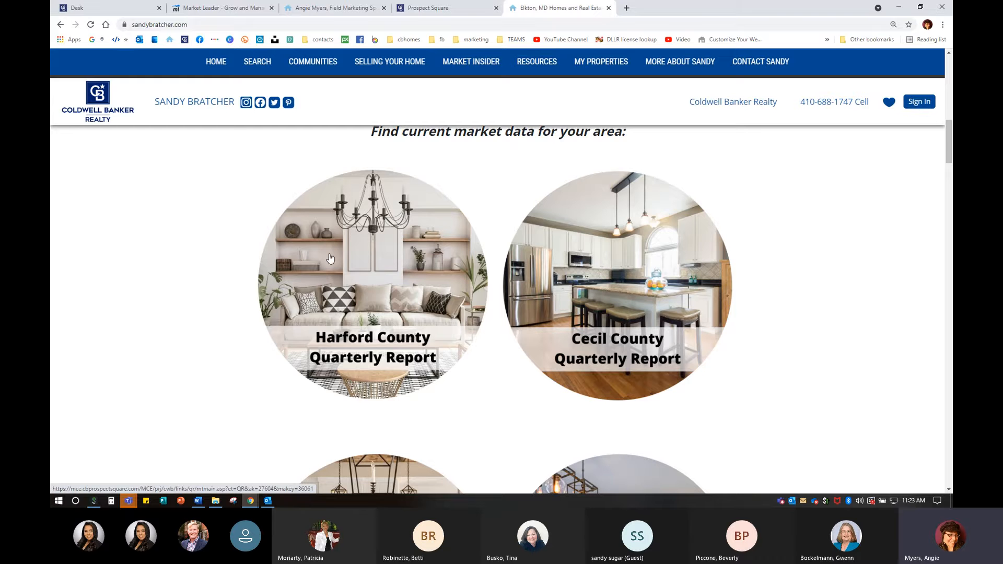
{"action": "scroll", "coordinate": [362, 314], "scroll_direction": "down", "scroll_amount": 5}
{"action": "left_click", "coordinate": [362, 314]}
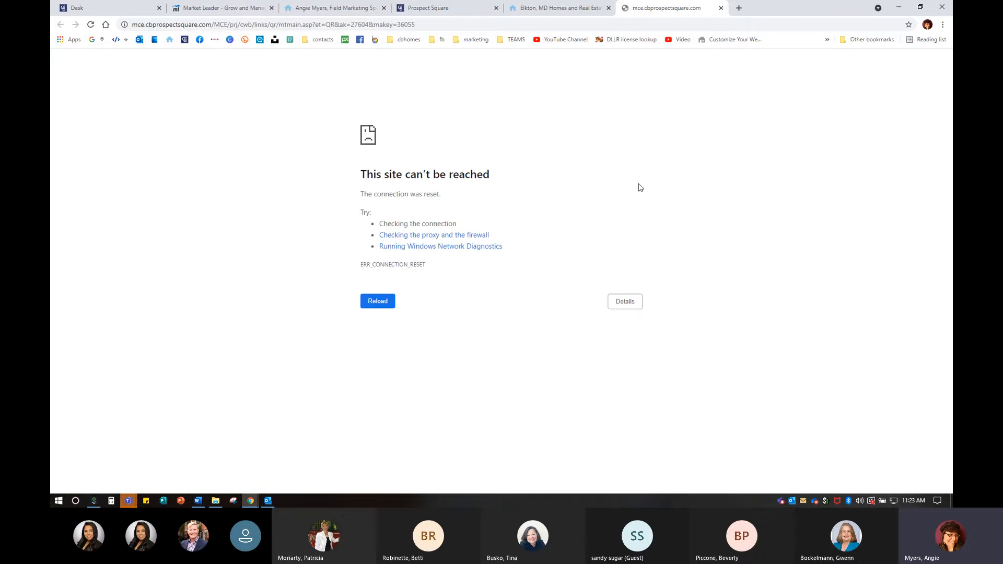
{"action": "left_click", "coordinate": [721, 8]}
{"action": "scroll", "coordinate": [794, 393], "scroll_direction": "up", "scroll_amount": 3}
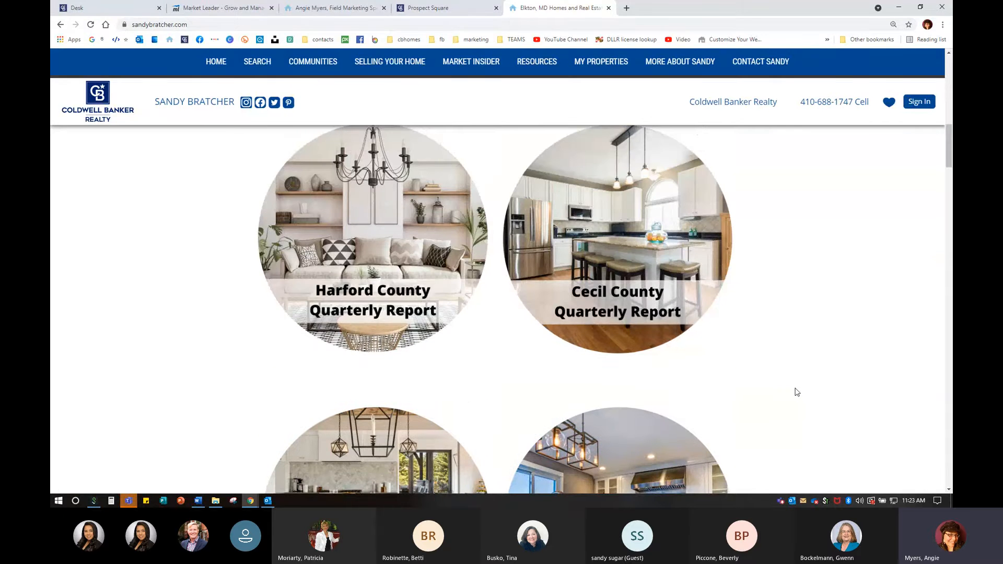
{"action": "scroll", "coordinate": [795, 389], "scroll_direction": "up", "scroll_amount": 1}
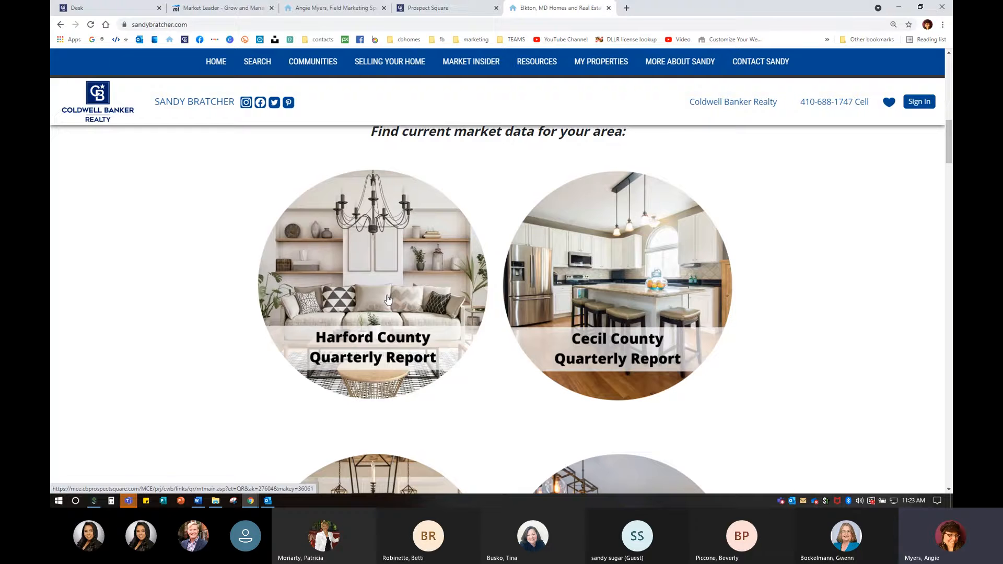
{"action": "left_click", "coordinate": [608, 8]}
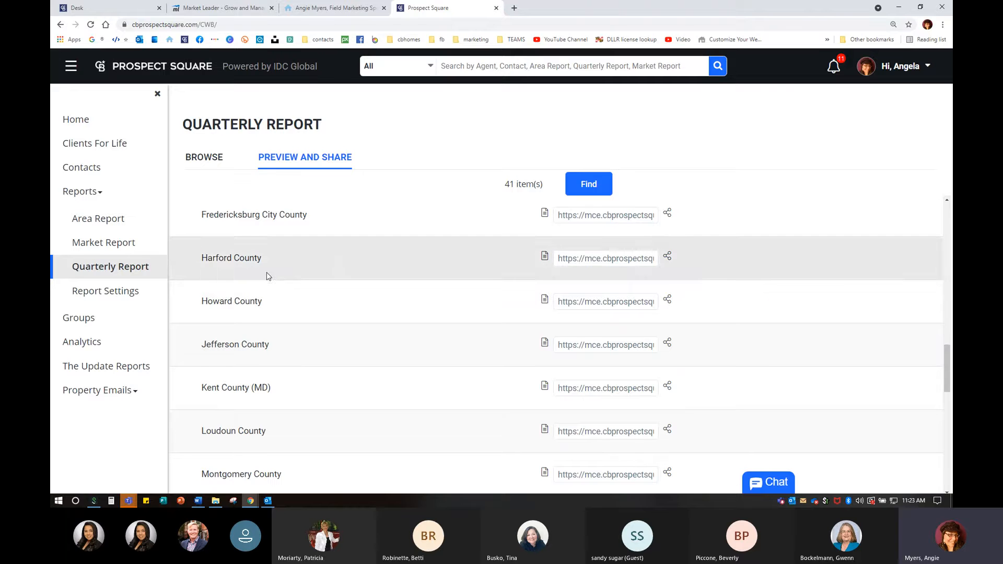
- Filter the area list to MA - Frederick County (MD), then return to the saved reports browse list
{"action": "scroll", "coordinate": [381, 334], "scroll_direction": "down", "scroll_amount": 12}
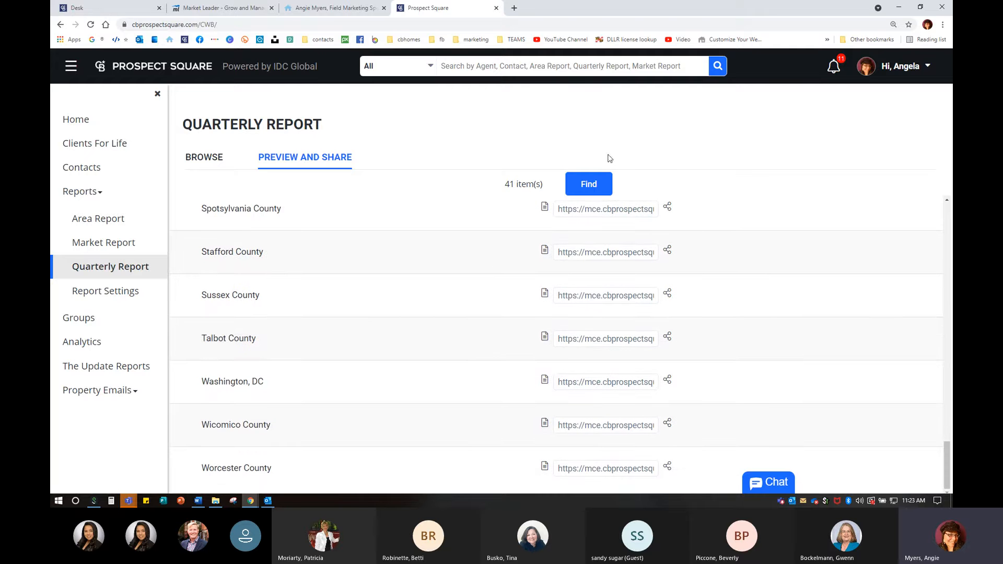
{"action": "left_click", "coordinate": [592, 185]}
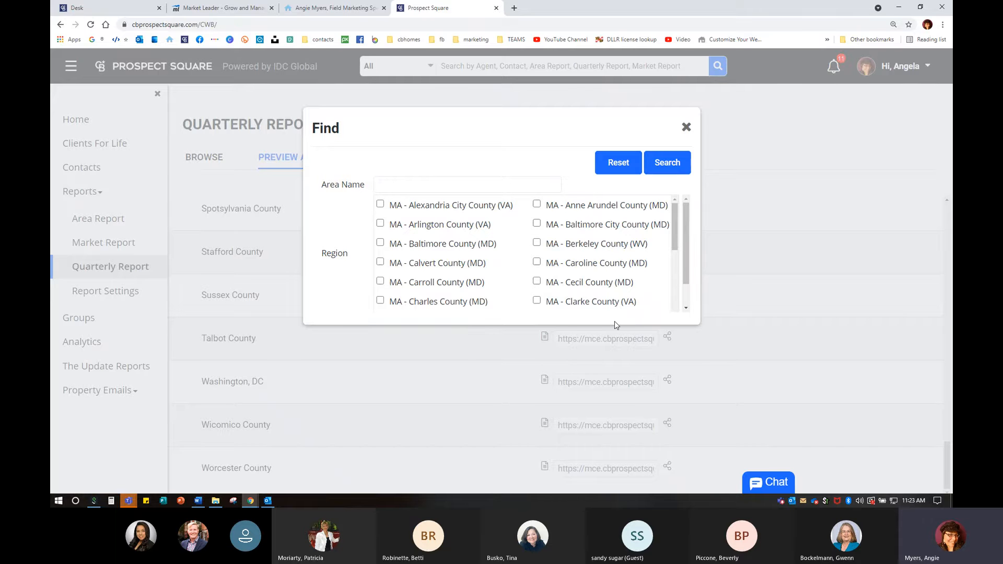
{"action": "scroll", "coordinate": [620, 286], "scroll_direction": "down", "scroll_amount": 3}
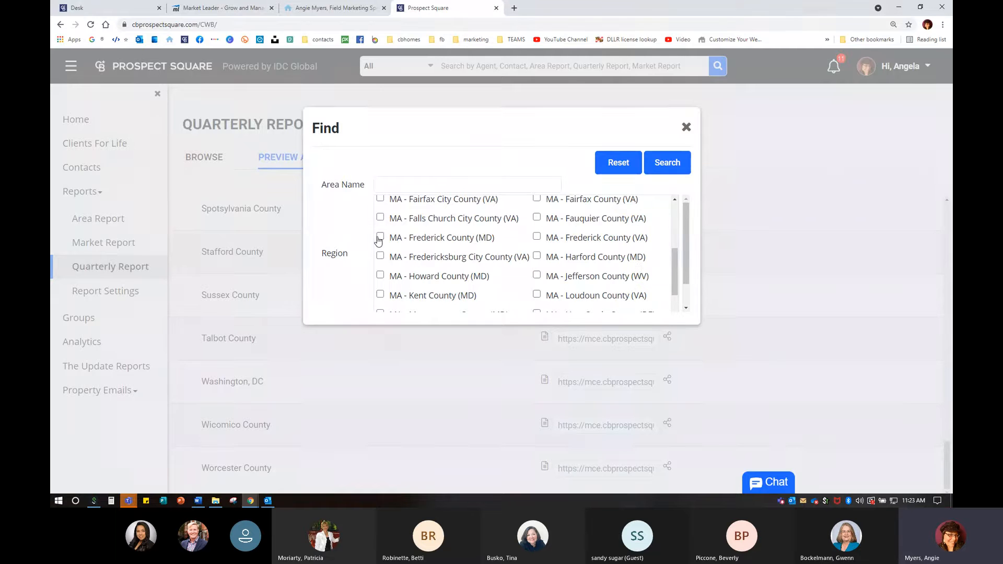
{"action": "left_click", "coordinate": [380, 236]}
{"action": "left_click", "coordinate": [664, 163]}
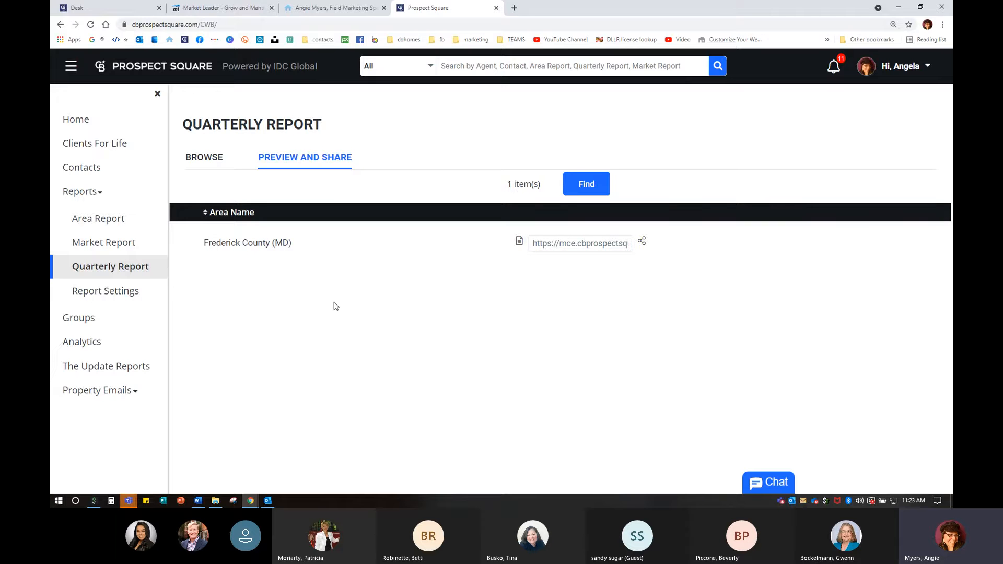
{"action": "left_click", "coordinate": [214, 157]}
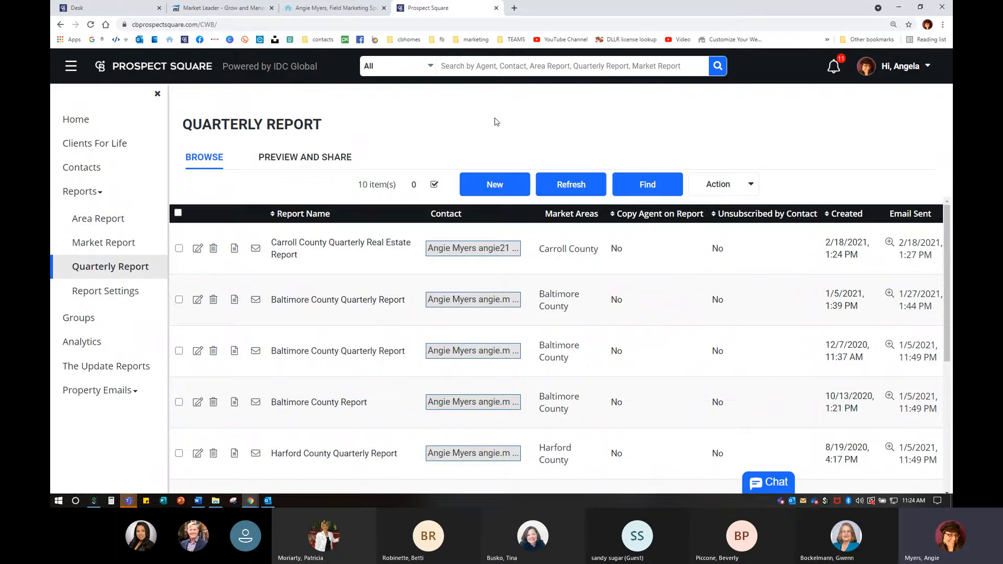
- Start a new quarterly report named 'Frederick County Quarterly Report' and browse for a contact
{"action": "left_click", "coordinate": [499, 186]}
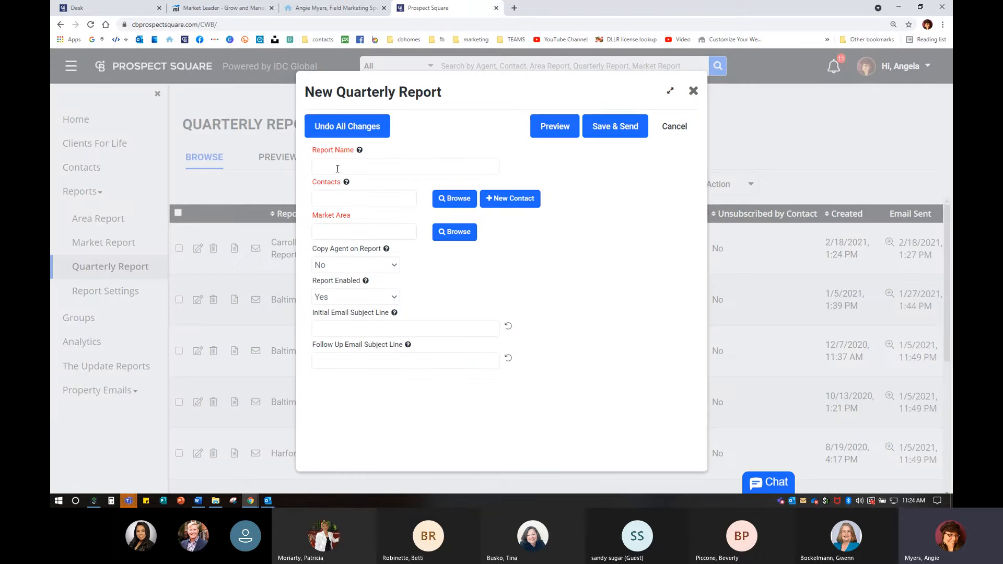
{"action": "mouse_move", "coordinate": [360, 151]}
{"action": "mouse_move", "coordinate": [360, 151]}
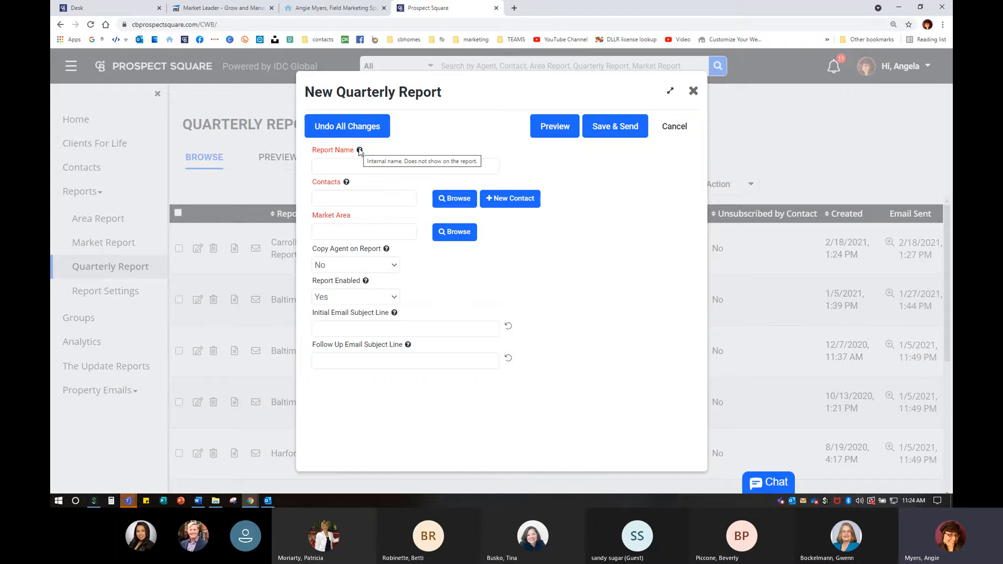
{"action": "left_click", "coordinate": [351, 162]}
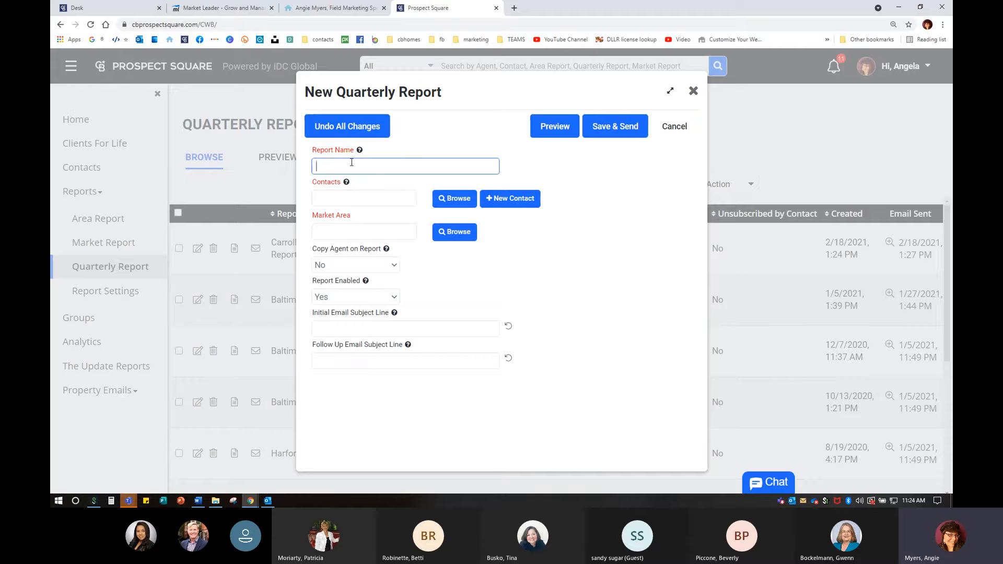
{"action": "type", "text": "Frederick County ReportQuar"}
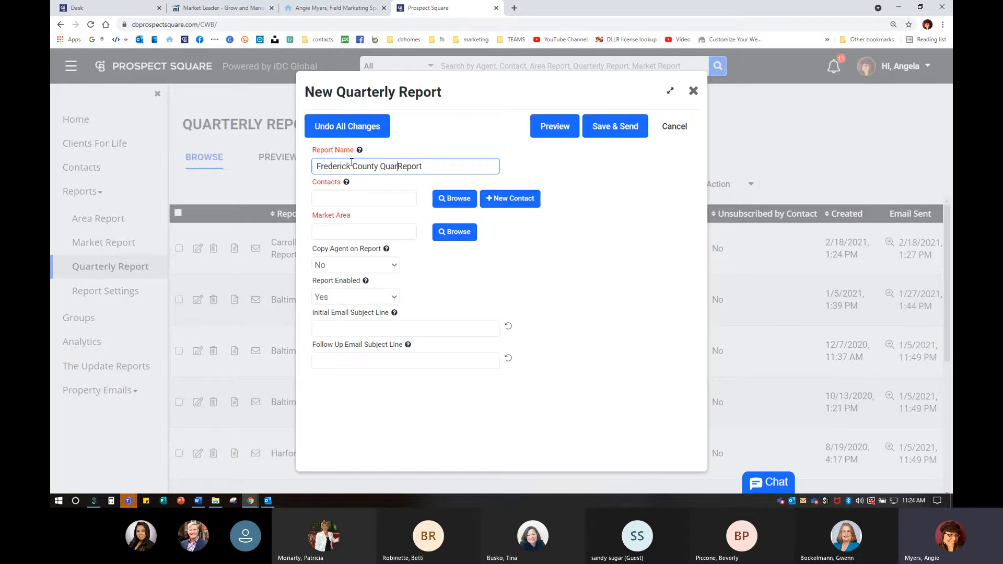
{"action": "type", "text": "terly"}
{"action": "mouse_move", "coordinate": [347, 183]}
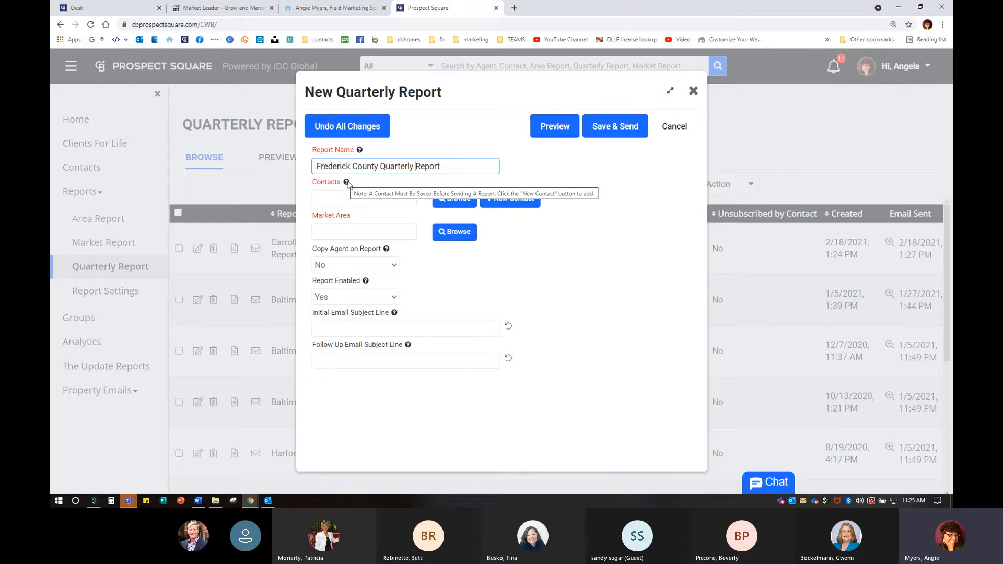
{"action": "left_click", "coordinate": [463, 200]}
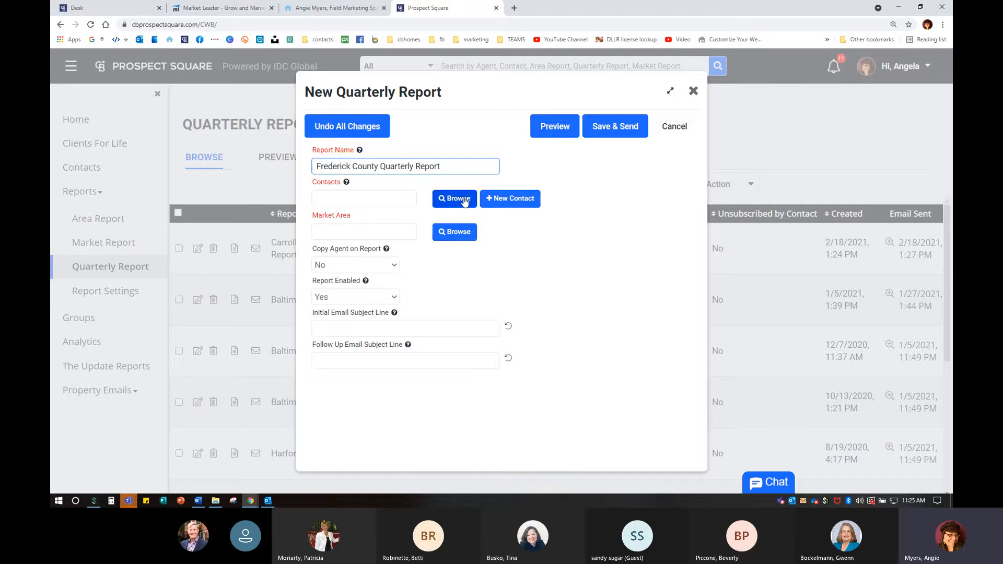
- Create a new contact for the report, entering the contact's first and last name
{"action": "left_click", "coordinate": [516, 200]}
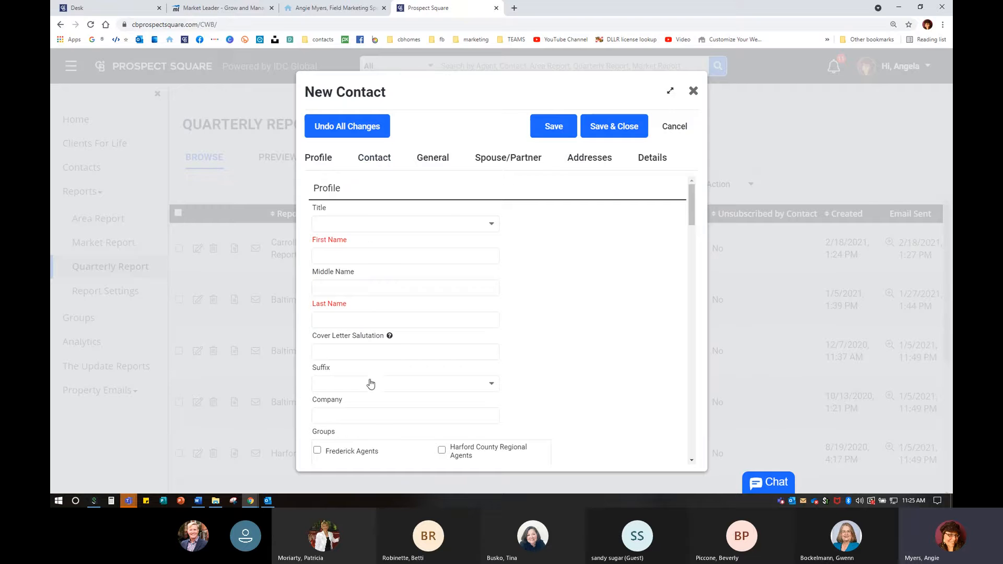
{"action": "left_click", "coordinate": [362, 251]}
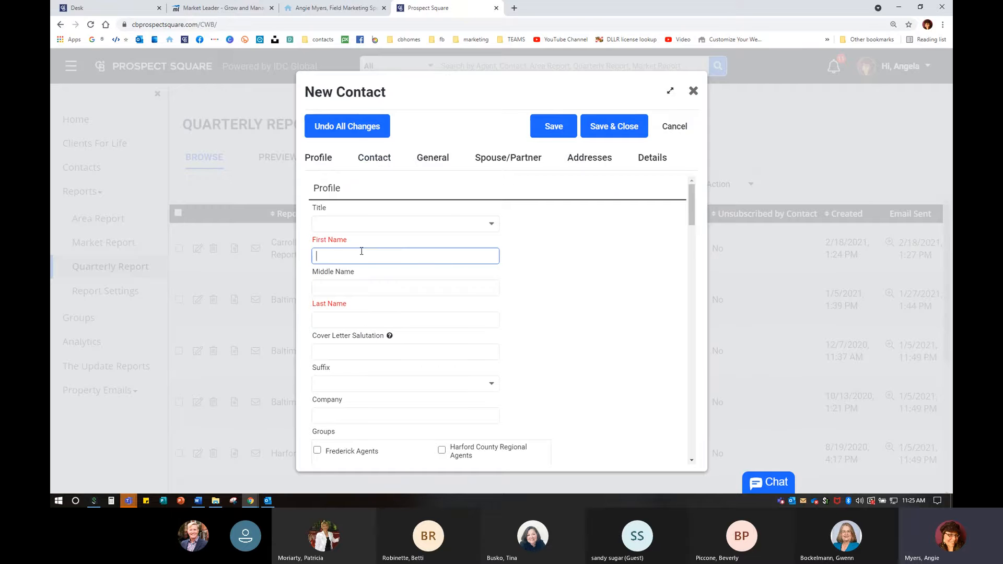
{"action": "type", "text": "Angi"}
{"action": "key", "text": "BackSpace"}
{"action": "key", "text": "BackSpace"}
{"action": "key", "text": "BackSpace"}
{"action": "key", "text": "BackSpace"}
{"action": "key", "text": "Tab"}
{"action": "key", "text": "Tab"}
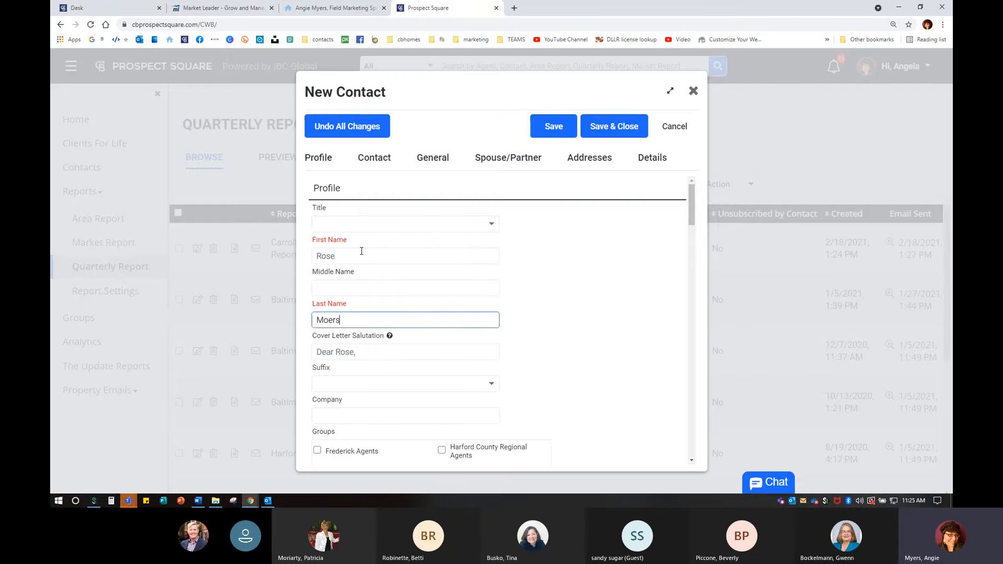
{"action": "scroll", "coordinate": [366, 300], "scroll_direction": "down", "scroll_amount": 5}
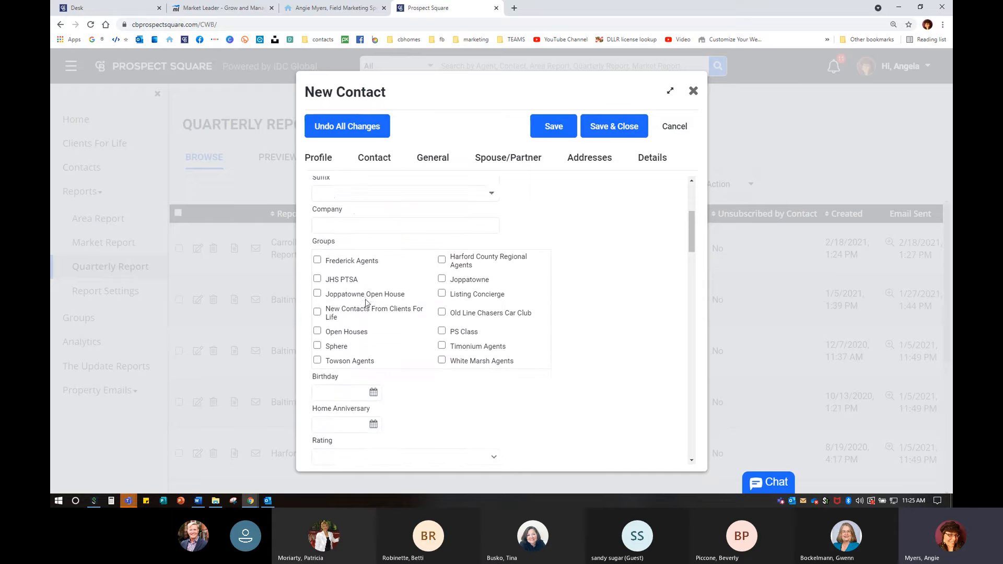
{"action": "left_click", "coordinate": [321, 196]}
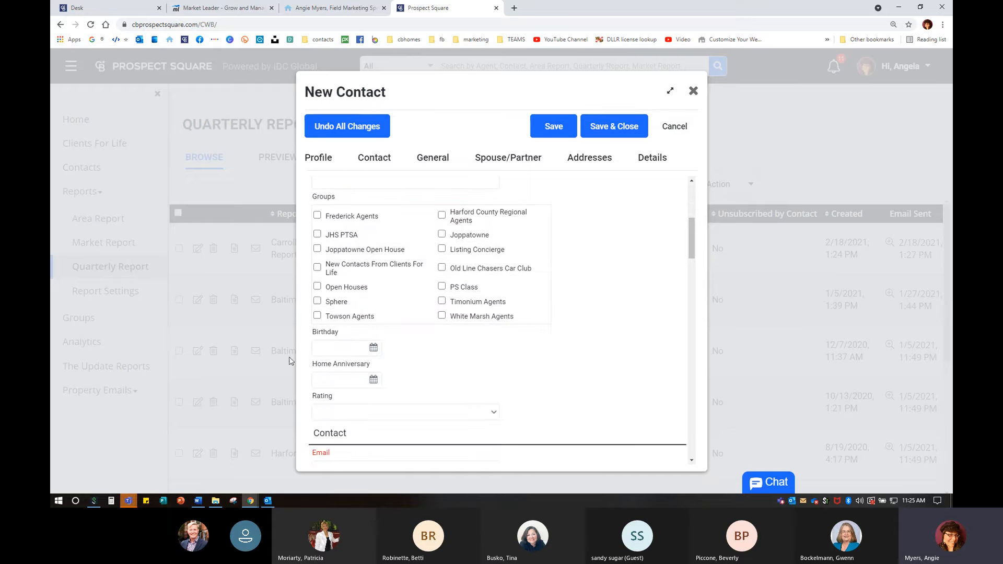
- Add the contact to the Sphere group, fill in the contact's e-mail, and save the record
{"action": "left_click", "coordinate": [318, 301]}
{"action": "scroll", "coordinate": [443, 342], "scroll_direction": "down", "scroll_amount": 3}
{"action": "scroll", "coordinate": [441, 341], "scroll_direction": "down", "scroll_amount": 1}
{"action": "left_click", "coordinate": [357, 235]}
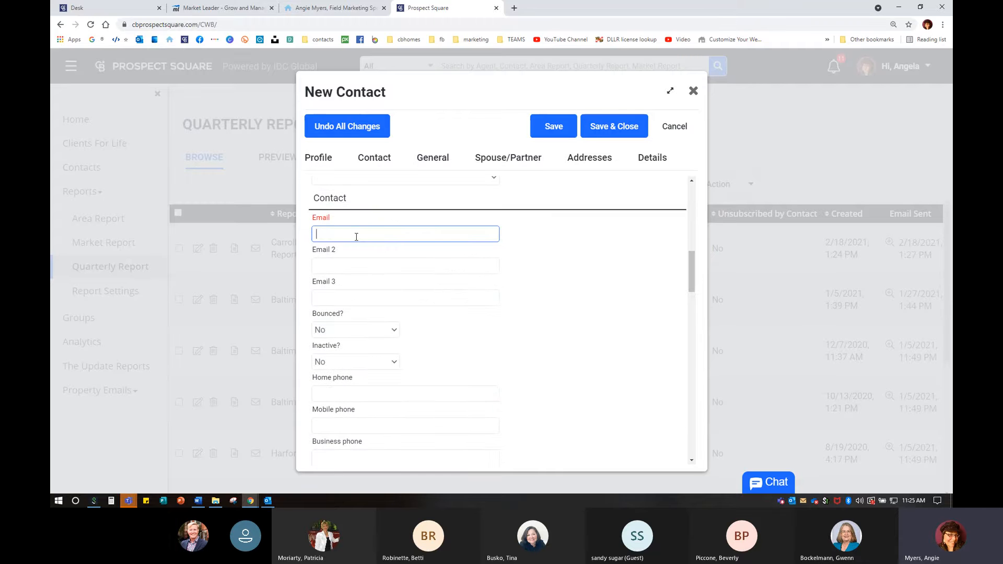
{"action": "scroll", "coordinate": [513, 293], "scroll_direction": "down", "scroll_amount": 4}
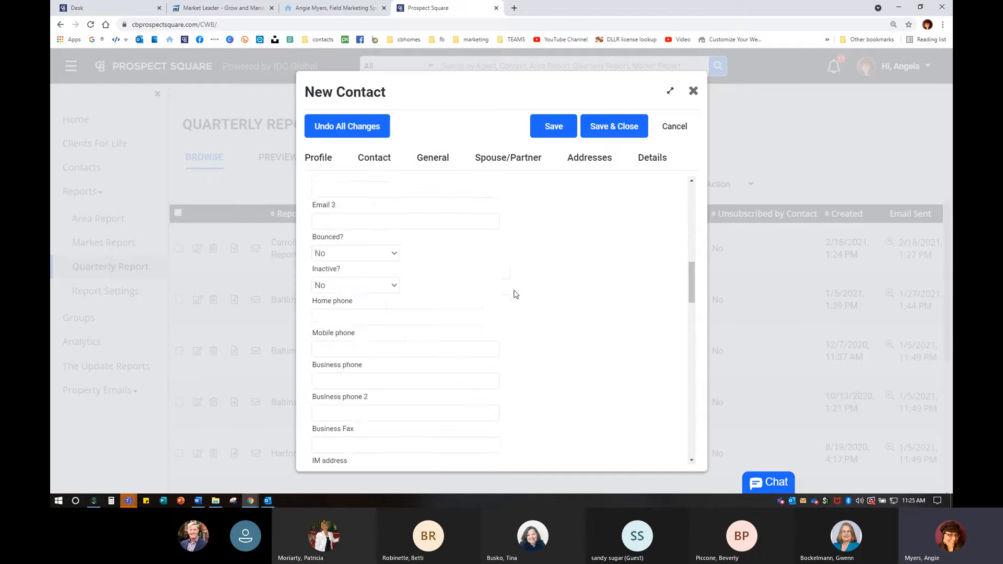
{"action": "left_click", "coordinate": [657, 163]}
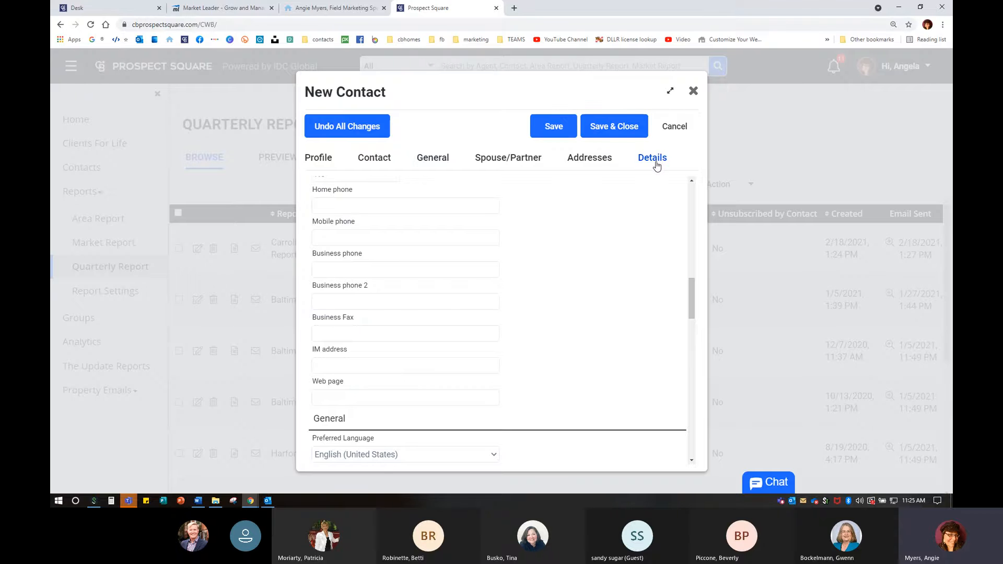
{"action": "left_click", "coordinate": [616, 225]}
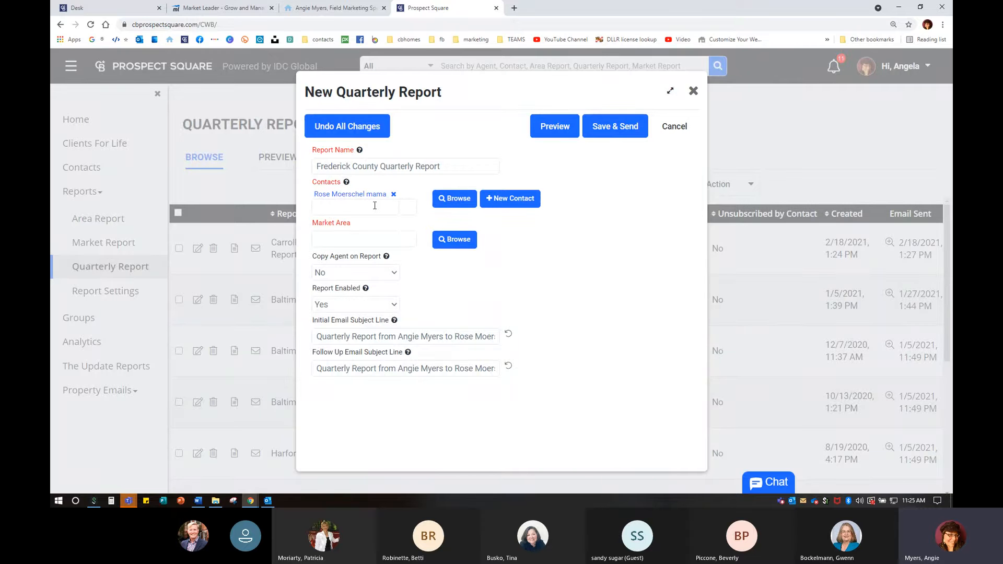
- Add a second existing contact to the report from the name suggestions
{"action": "left_click", "coordinate": [351, 205]}
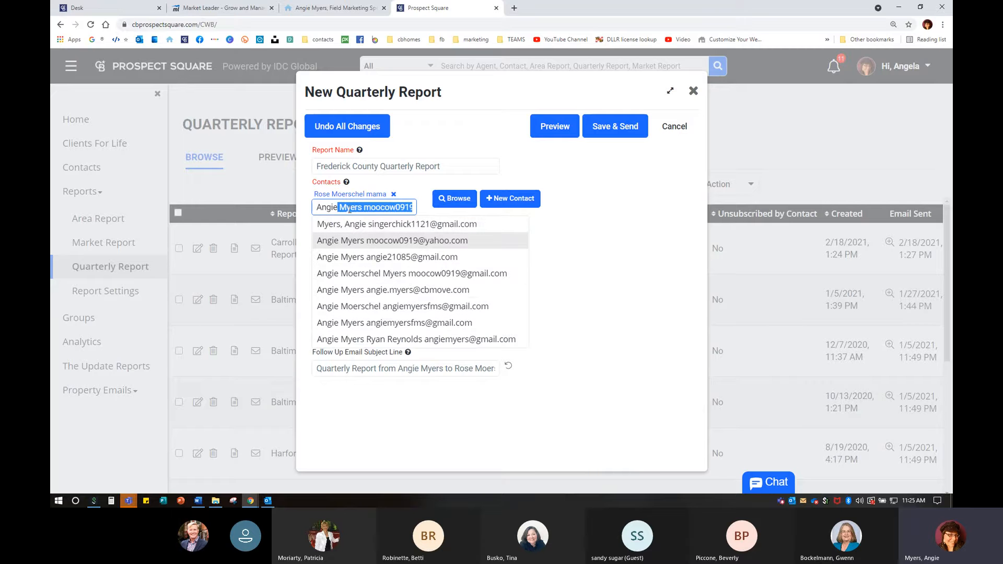
{"action": "left_click", "coordinate": [407, 291]}
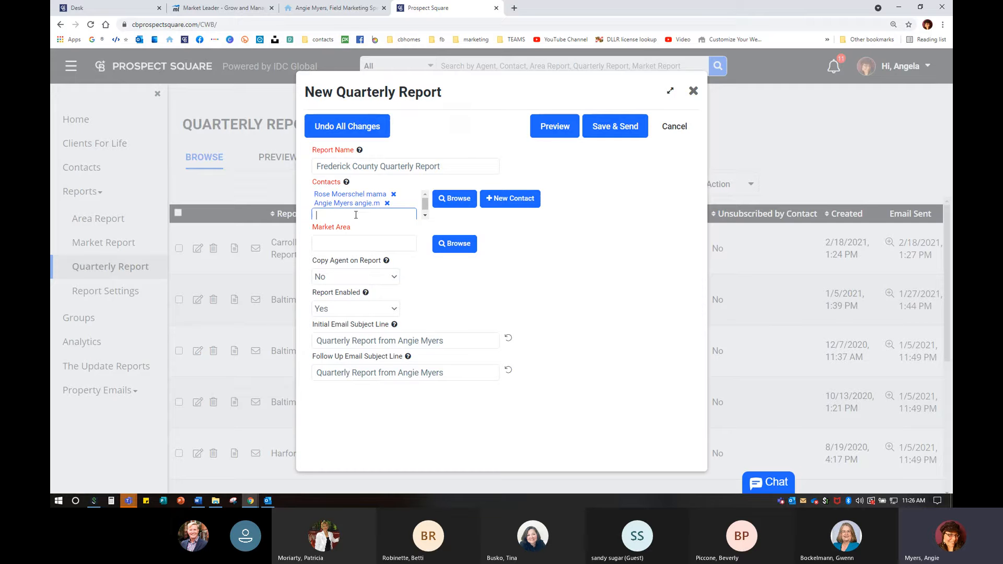
- Set the report's market area to Frederick County (MD)
{"action": "left_click", "coordinate": [358, 244]}
{"action": "type", "text": "Frederick County (MD"}
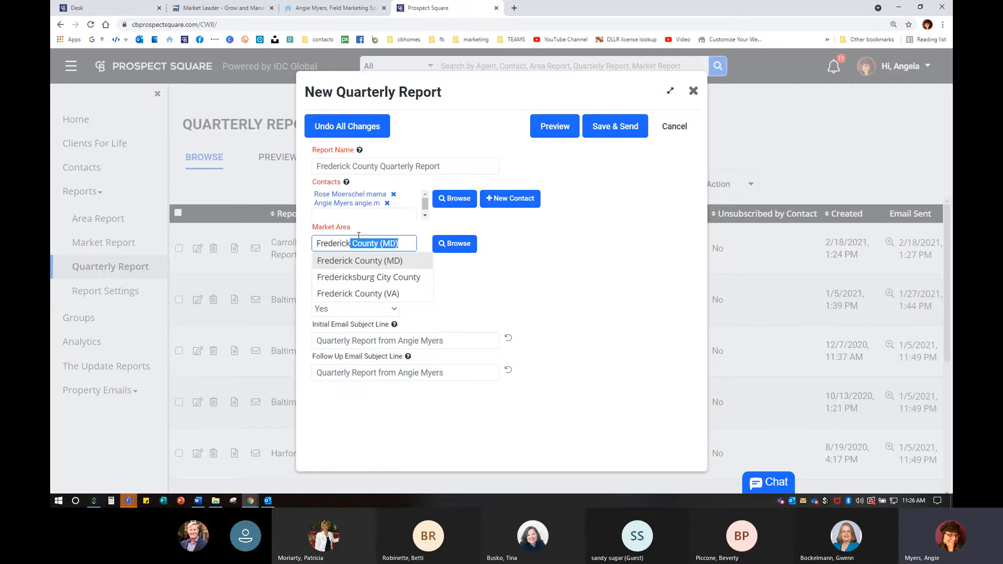
{"action": "left_click", "coordinate": [364, 263]}
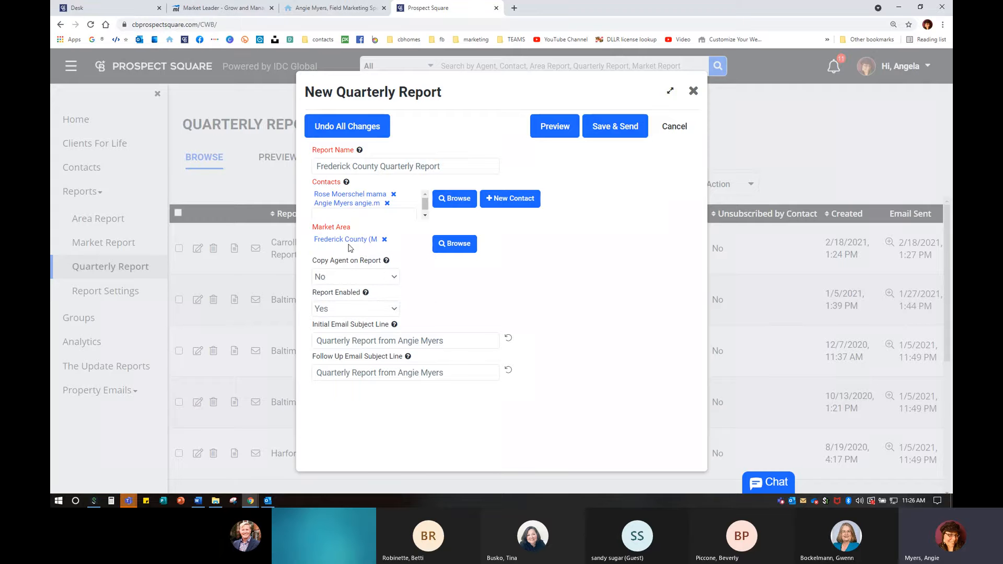
{"action": "left_click", "coordinate": [460, 240]}
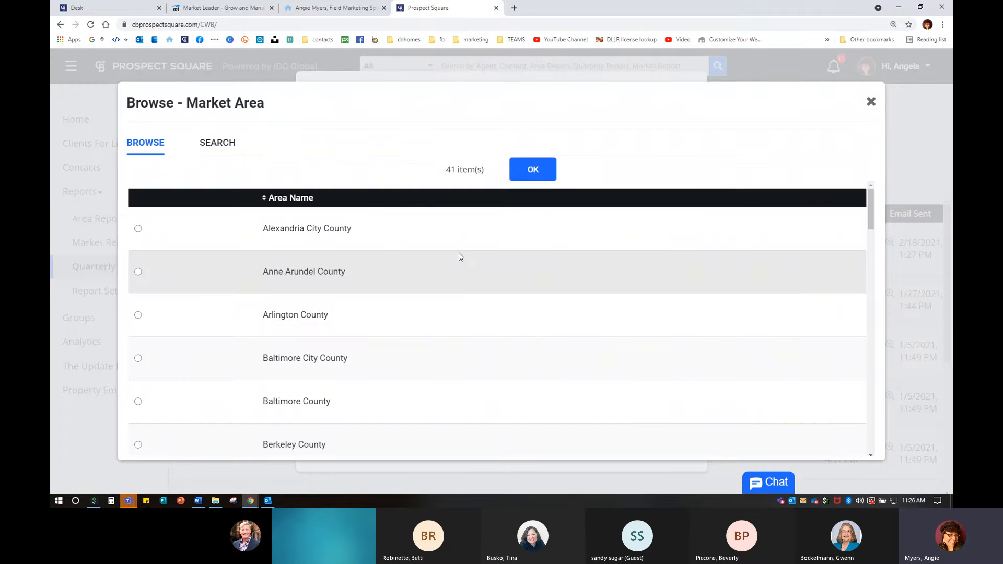
{"action": "left_click", "coordinate": [871, 102]}
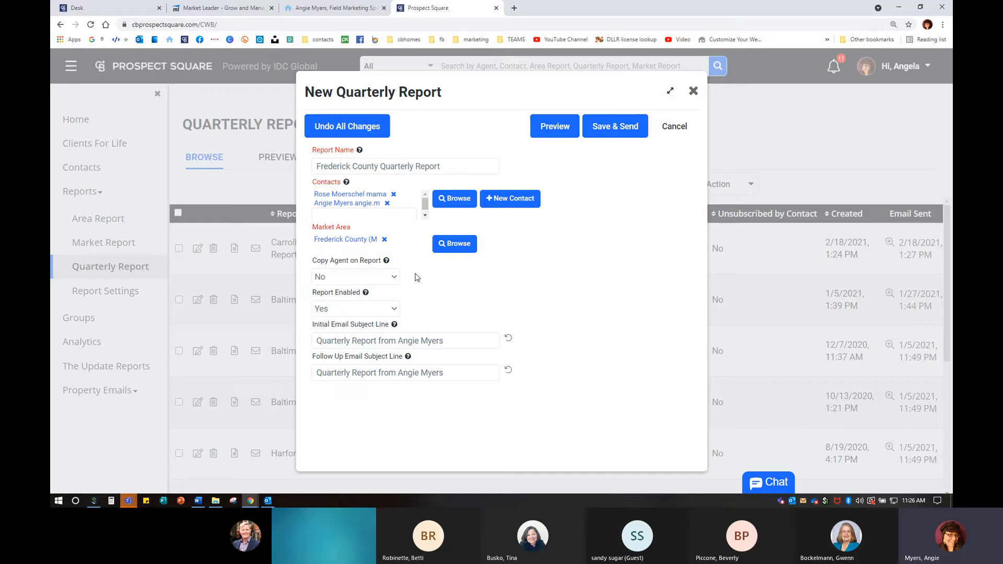
{"action": "mouse_move", "coordinate": [387, 262]}
{"action": "left_click", "coordinate": [342, 314]}
{"action": "left_click", "coordinate": [344, 328]}
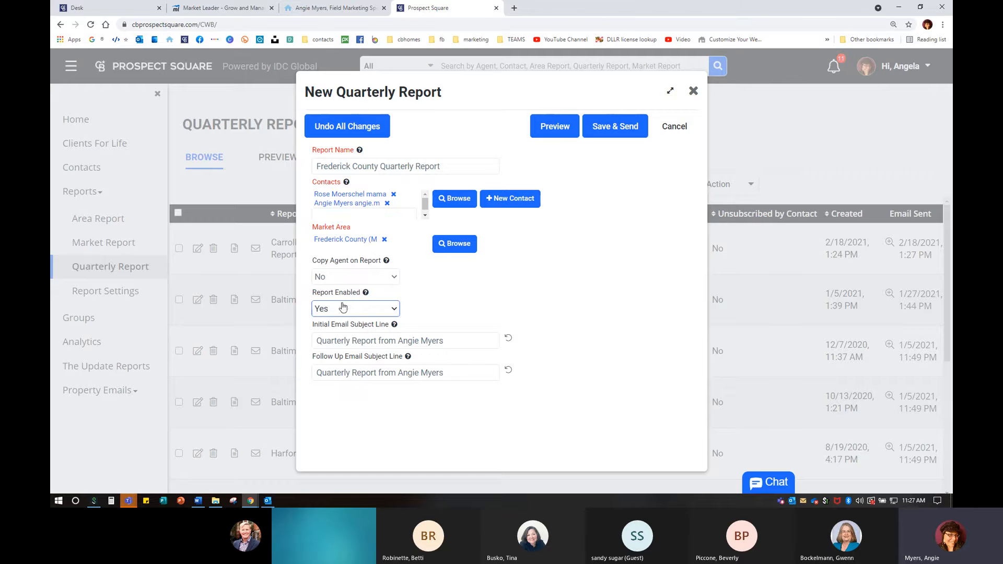
- Reset the email subject to its default and change the market area from Frederick to Harford County
{"action": "mouse_move", "coordinate": [366, 294]}
{"action": "left_click", "coordinate": [399, 340]}
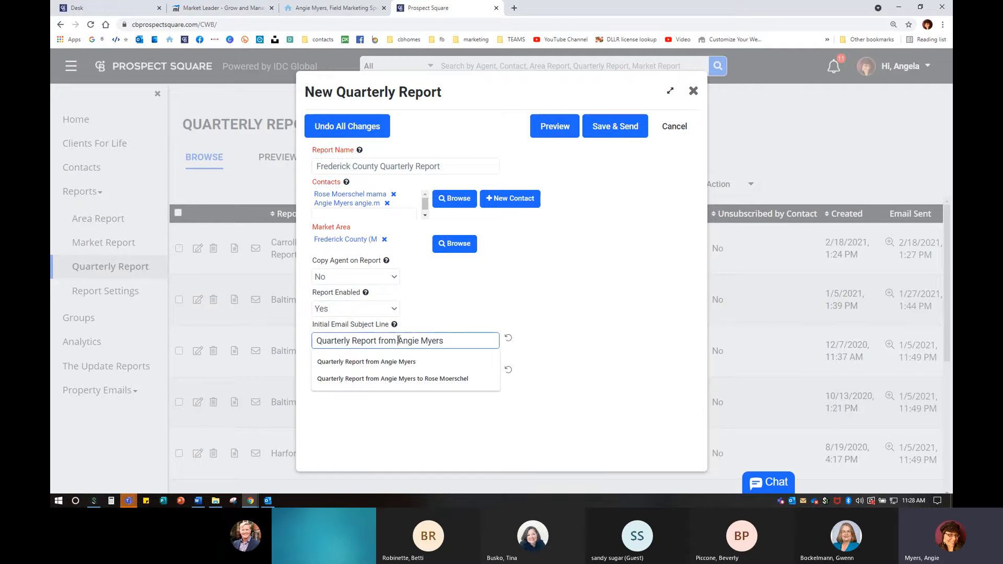
{"action": "left_click", "coordinate": [584, 356]}
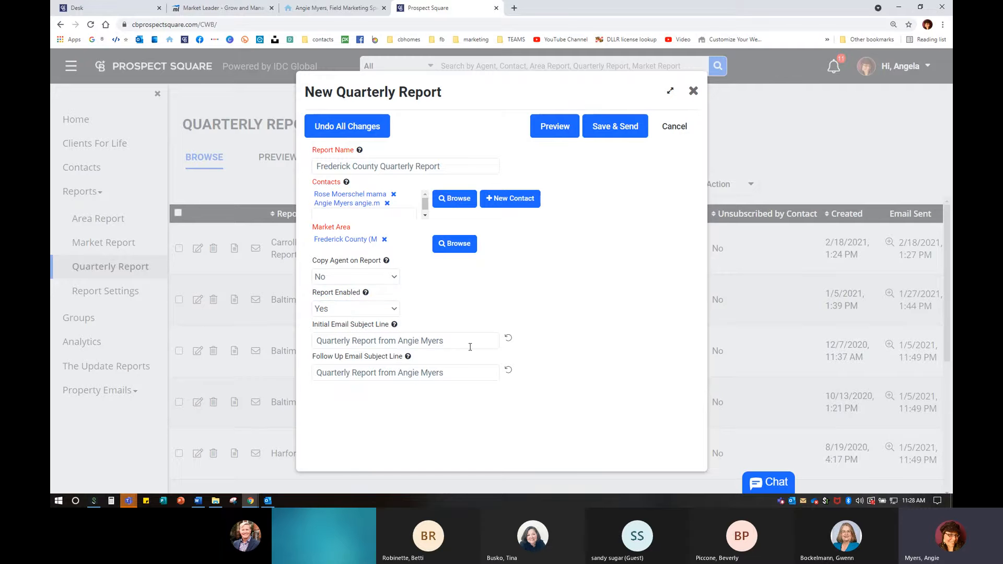
{"action": "left_click", "coordinate": [510, 340]}
{"action": "left_click", "coordinate": [384, 239]}
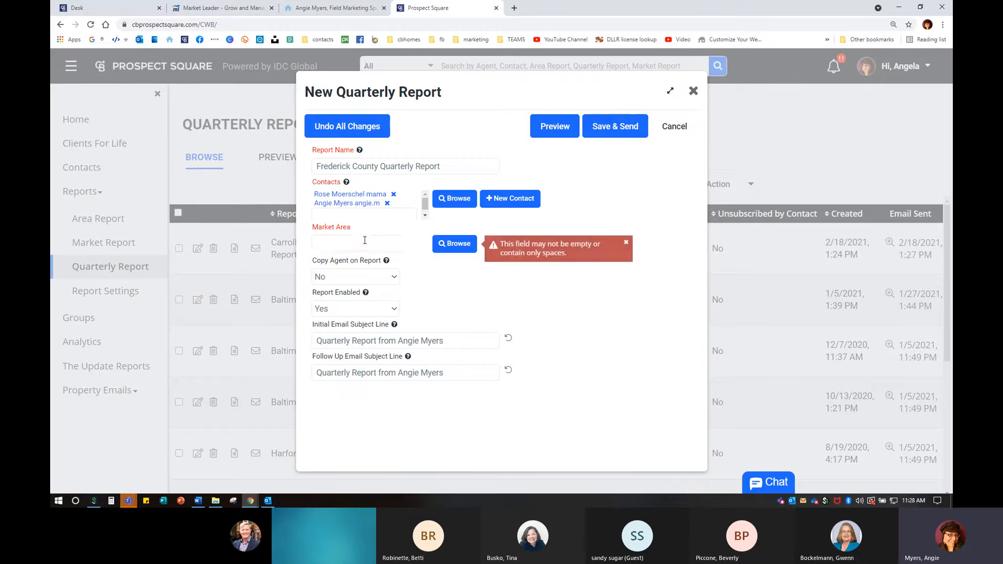
{"action": "left_click", "coordinate": [364, 242]}
{"action": "type", "text": "harford"}
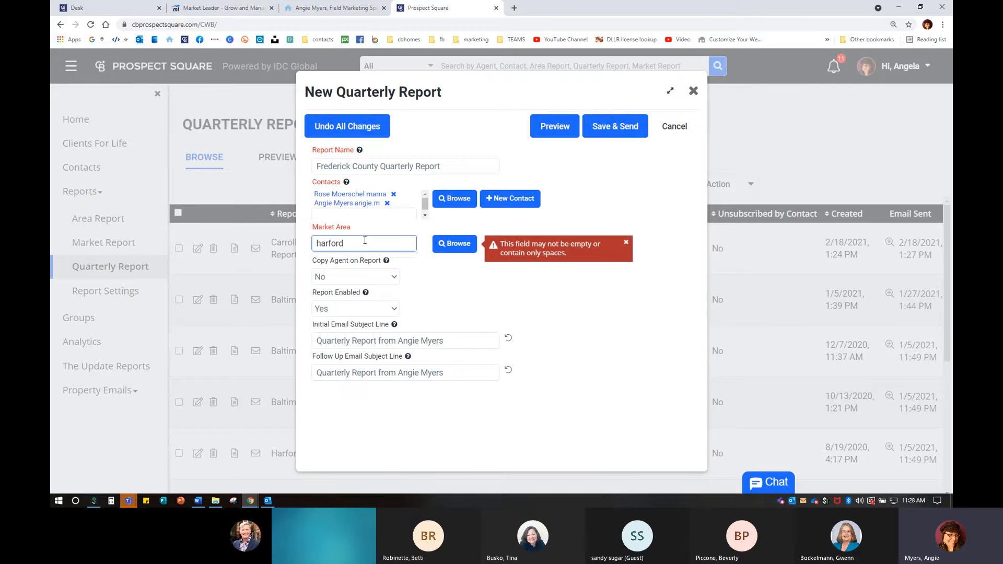
{"action": "left_click", "coordinate": [347, 261]}
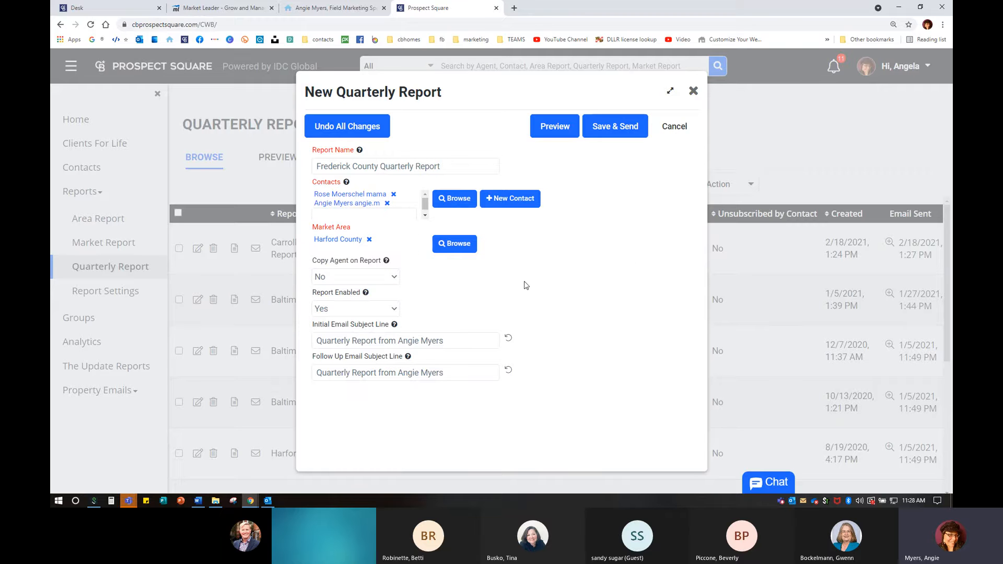
- Rename the report to Harford County Quarterly Report and open its preview
{"action": "left_click", "coordinate": [555, 130]}
{"action": "left_click", "coordinate": [555, 130]}
{"action": "double_click", "coordinate": [349, 167]}
{"action": "type", "text": "Harford"}
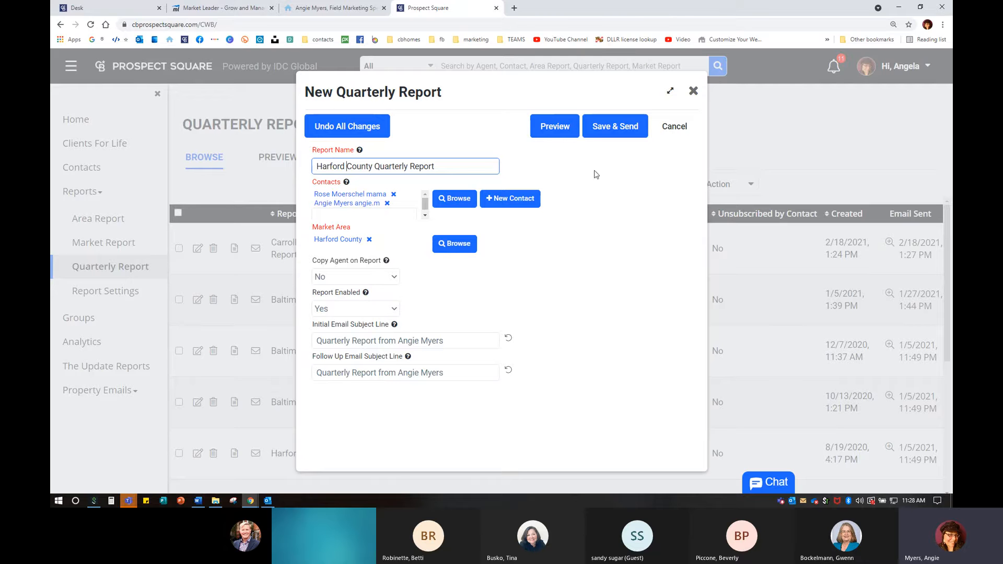
{"action": "left_click", "coordinate": [551, 126]}
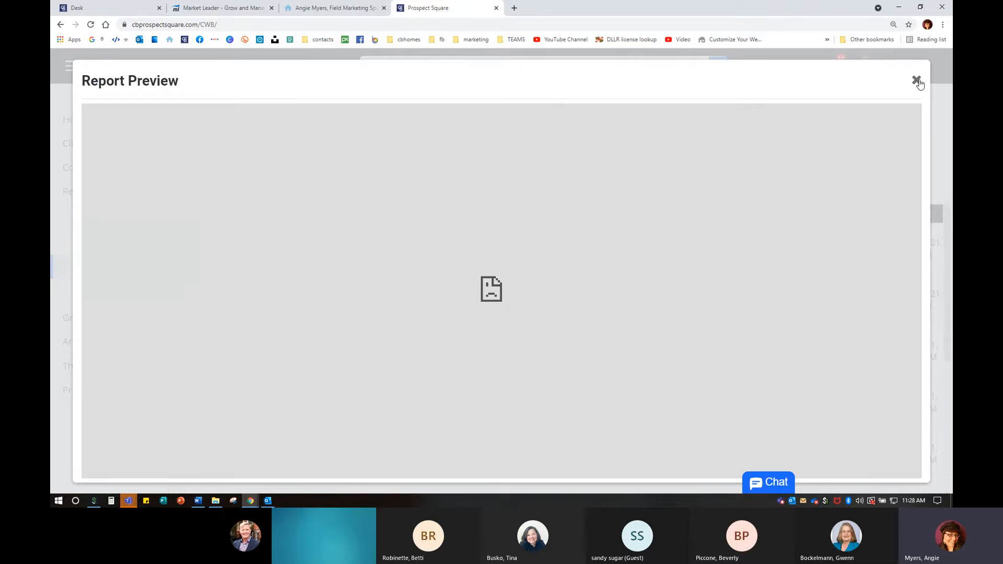
- Close the preview, save and email the Harford County Quarterly Report, then go to Area Report
{"action": "left_click", "coordinate": [916, 80]}
{"action": "left_click", "coordinate": [617, 128]}
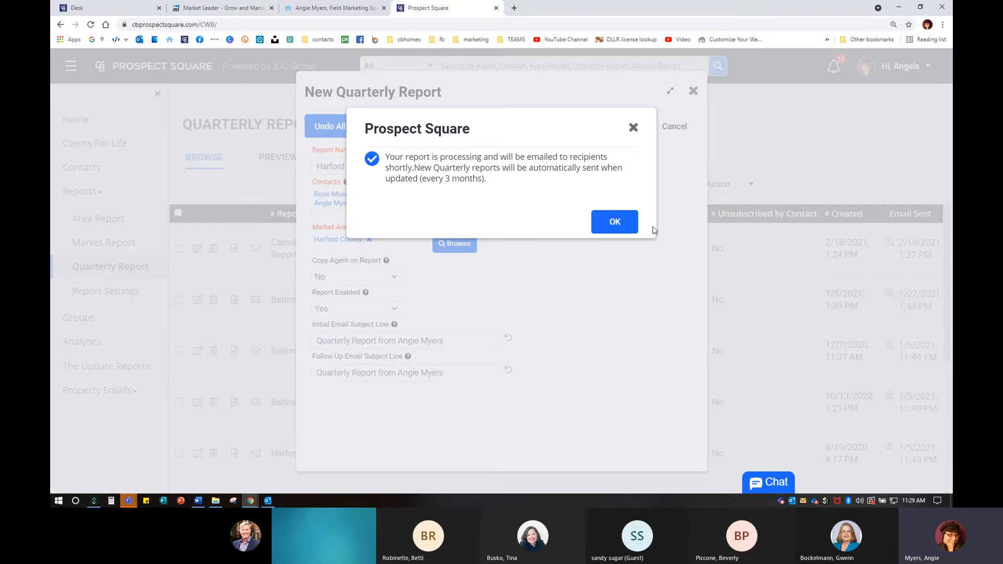
{"action": "left_click", "coordinate": [627, 222]}
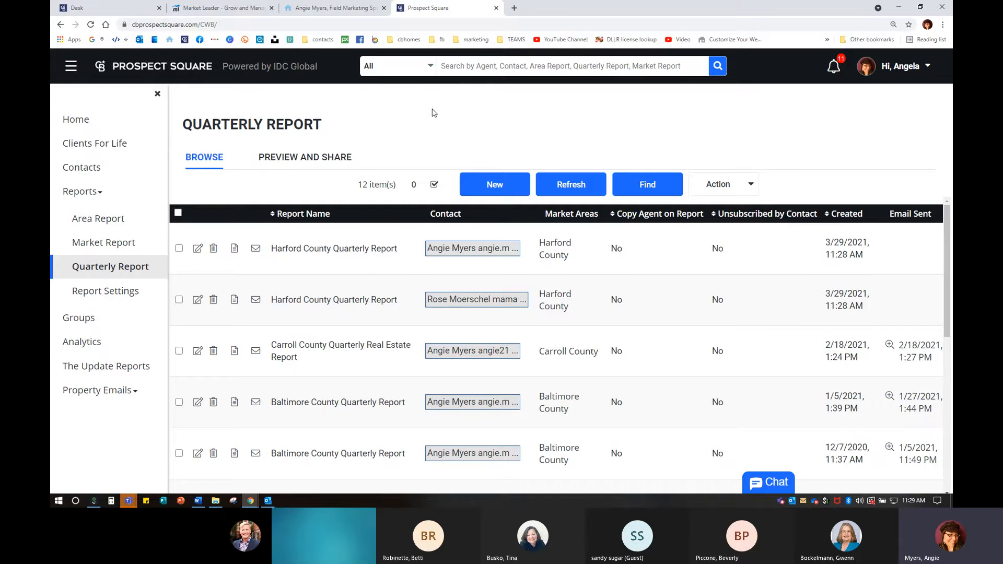
{"action": "left_click", "coordinate": [103, 222]}
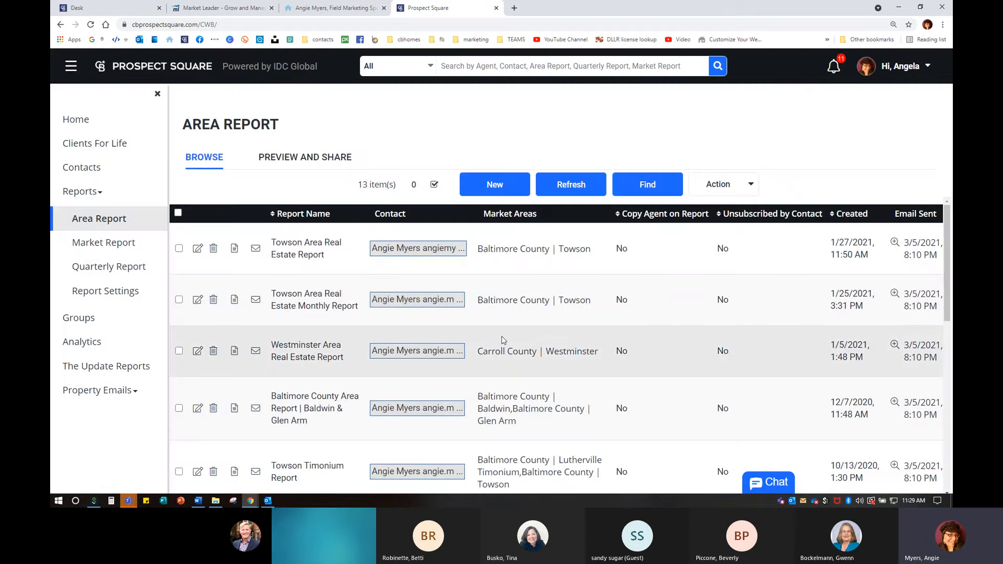
- Scroll through the 13 saved area reports in the Browse list and back to the top
{"action": "scroll", "coordinate": [502, 340], "scroll_direction": "down", "scroll_amount": 6}
{"action": "scroll", "coordinate": [502, 339], "scroll_direction": "up", "scroll_amount": 6}
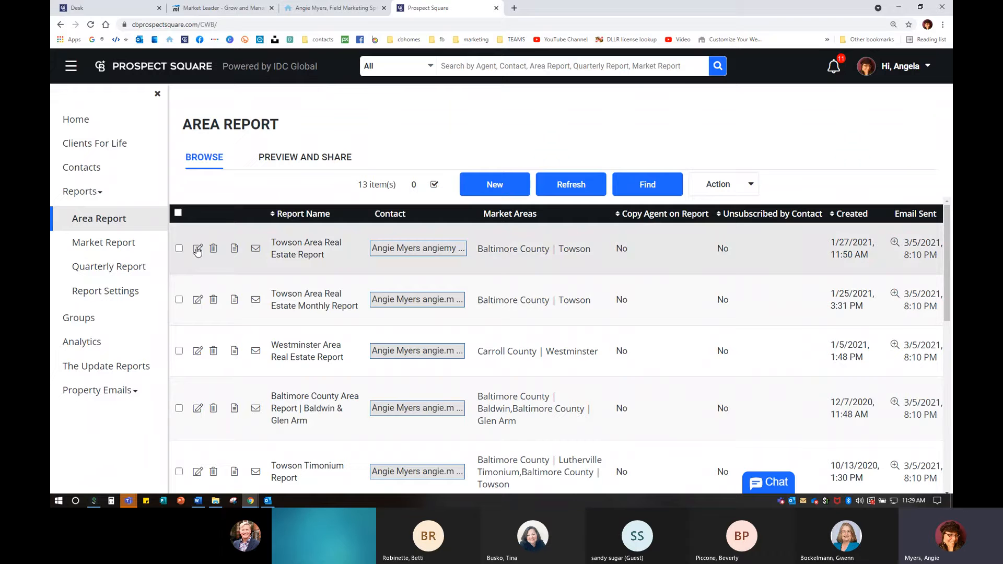
{"action": "key", "text": "ctrl"}
{"action": "key", "text": "ctrl"}
{"action": "key", "text": "ctrl"}
{"action": "left_click", "coordinate": [256, 253]}
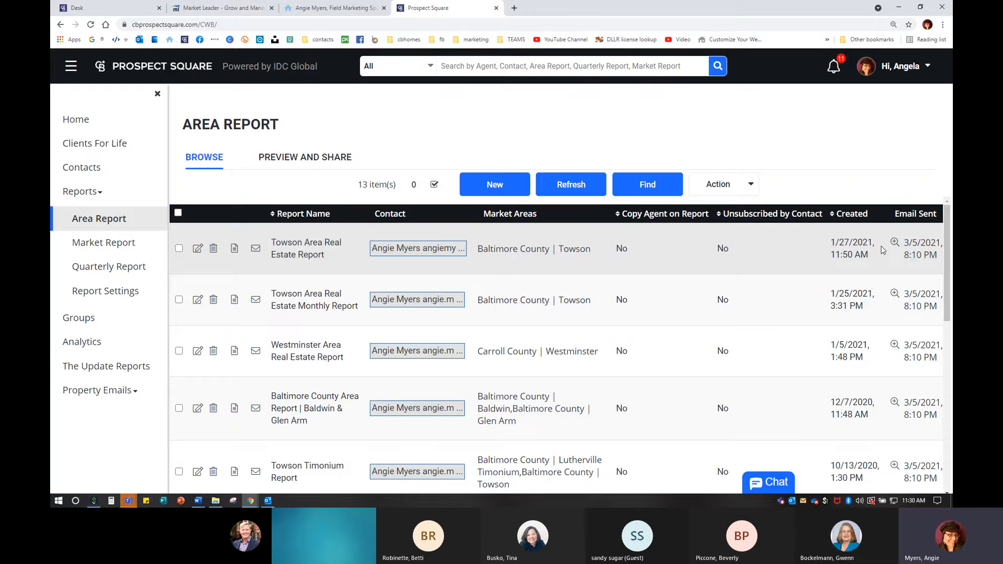
{"action": "scroll", "coordinate": [883, 282], "scroll_direction": "down", "scroll_amount": 7}
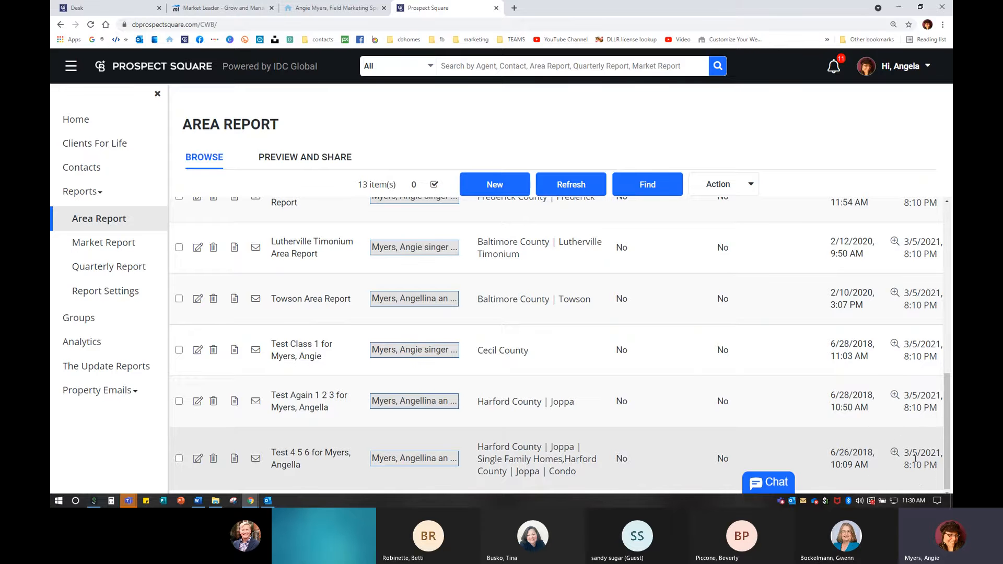
{"action": "scroll", "coordinate": [919, 309], "scroll_direction": "up", "scroll_amount": 5}
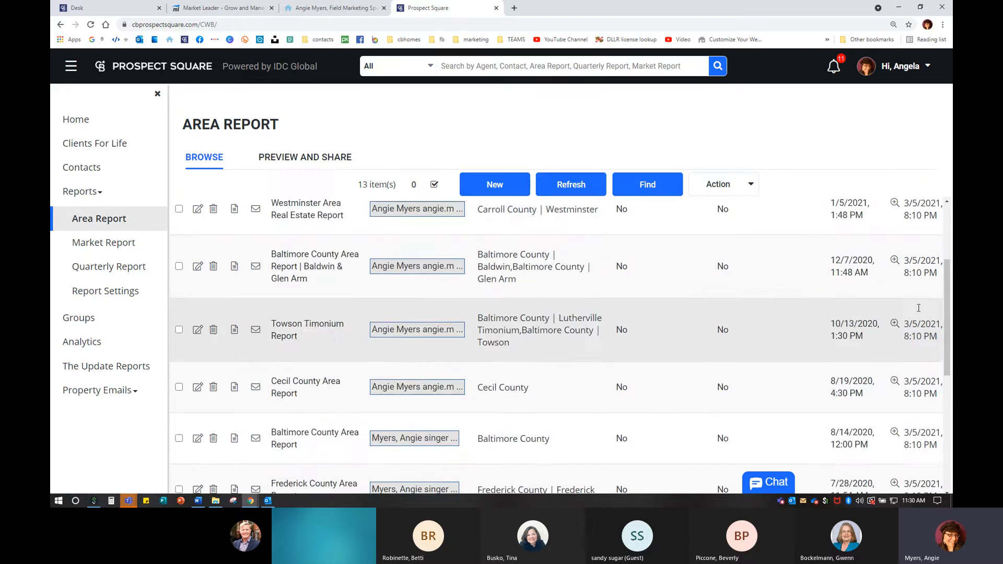
{"action": "scroll", "coordinate": [919, 308], "scroll_direction": "up", "scroll_amount": 3}
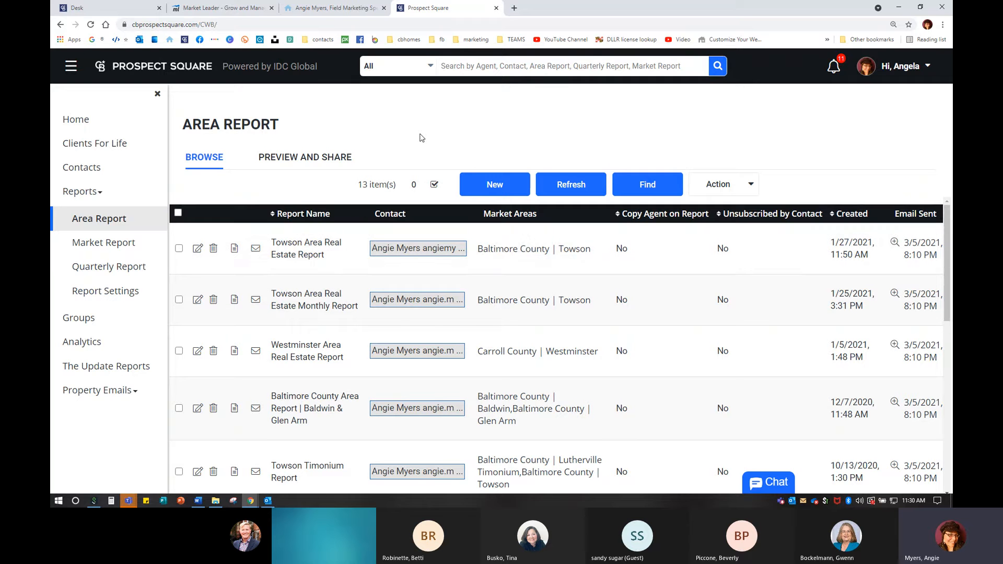
- Switch Area Report to the Preview and Share list of 1,249 area report links
{"action": "left_click", "coordinate": [316, 158]}
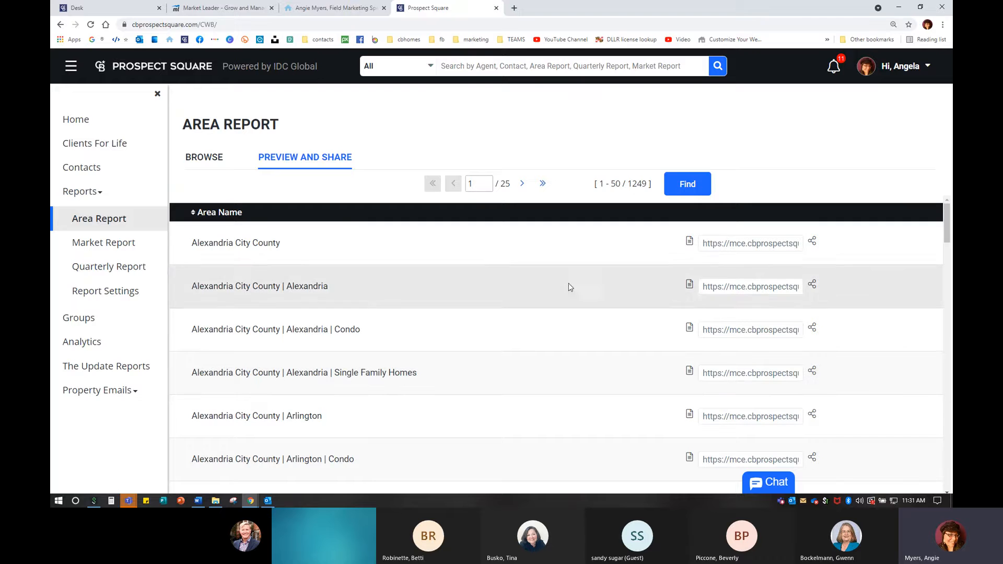
{"action": "scroll", "coordinate": [397, 299], "scroll_direction": "down", "scroll_amount": 20}
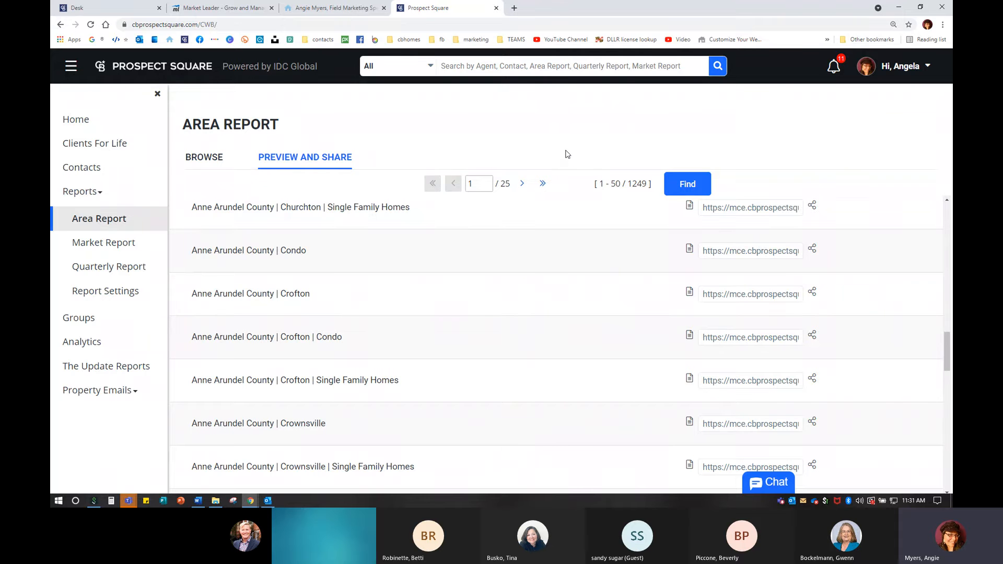
- Filter the area reports by Area Name 'Towson' with Find
{"action": "left_click", "coordinate": [686, 185]}
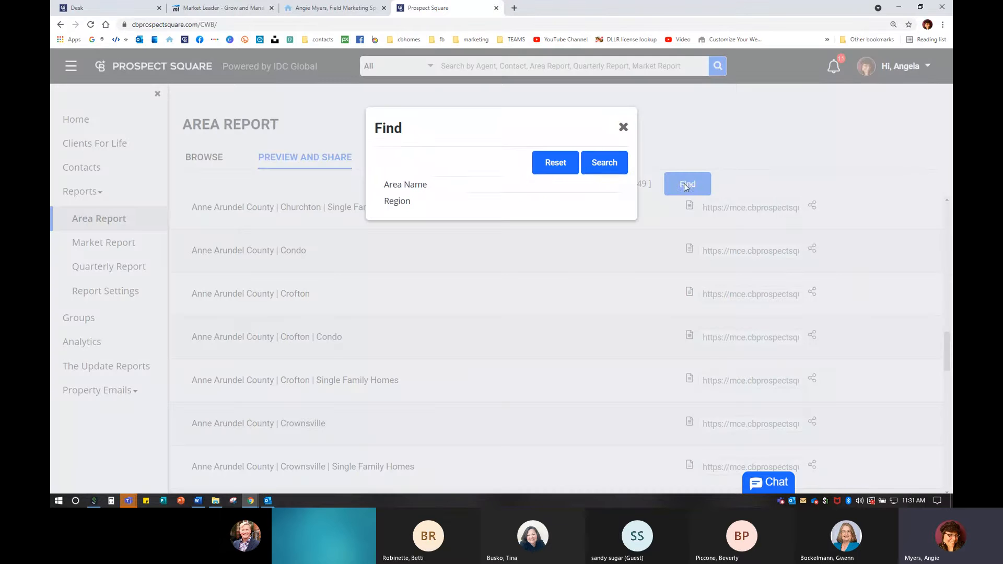
{"action": "left_click", "coordinate": [473, 183]}
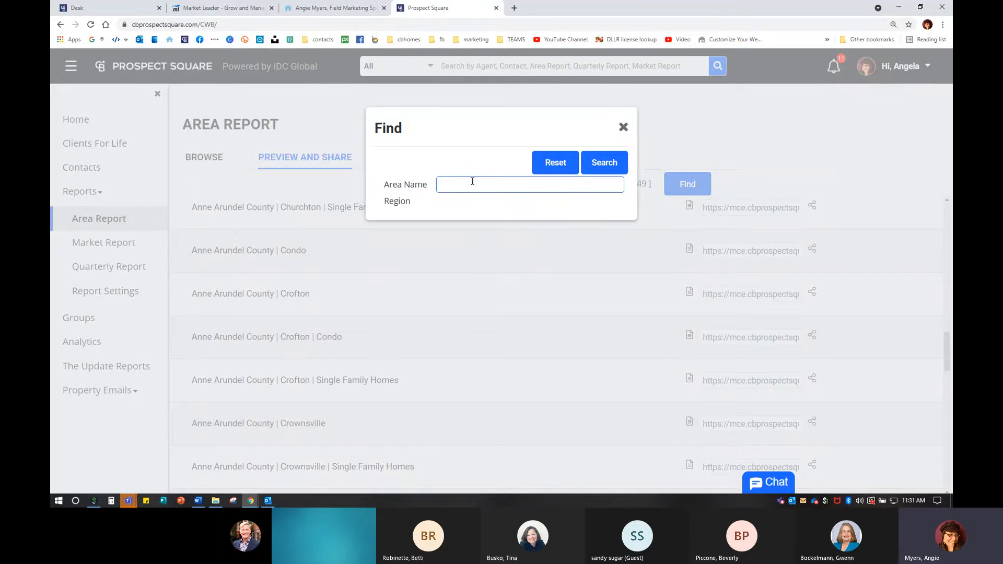
{"action": "type", "text": "Harfor"}
{"action": "key", "text": "BackSpace"}
{"action": "key", "text": "BackSpace"}
{"action": "key", "text": "BackSpace"}
{"action": "key", "text": "BackSpace"}
{"action": "key", "text": "BackSpace"}
{"action": "key", "text": "BackSpace"}
{"action": "type", "text": "Towson"}
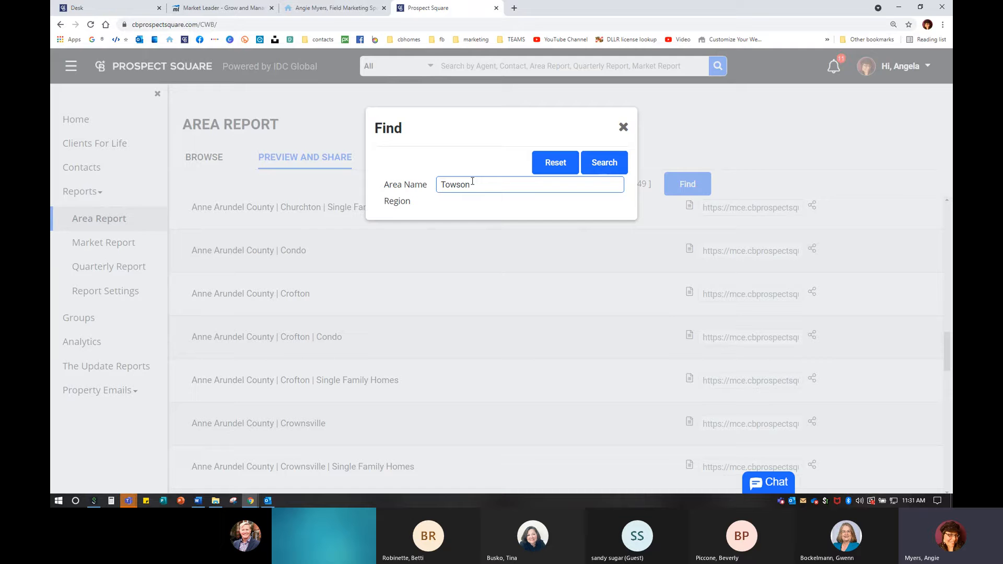
{"action": "left_click", "coordinate": [601, 162]}
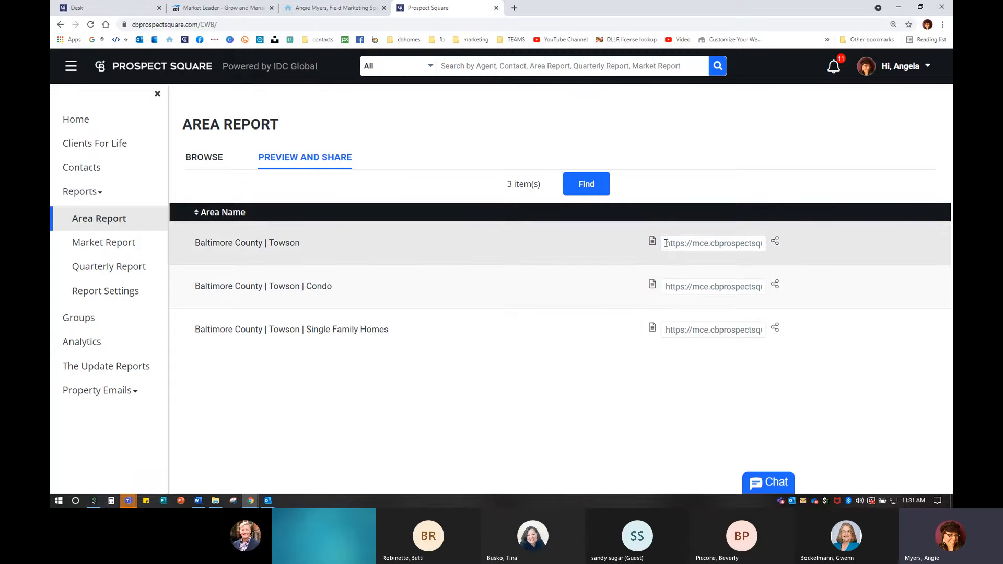
- Select the first Towson report link, open and close its Share popup, and rerun the search
{"action": "left_click_drag", "start_coordinate": [666, 243], "coordinate": [939, 247]}
{"action": "left_click", "coordinate": [776, 241]}
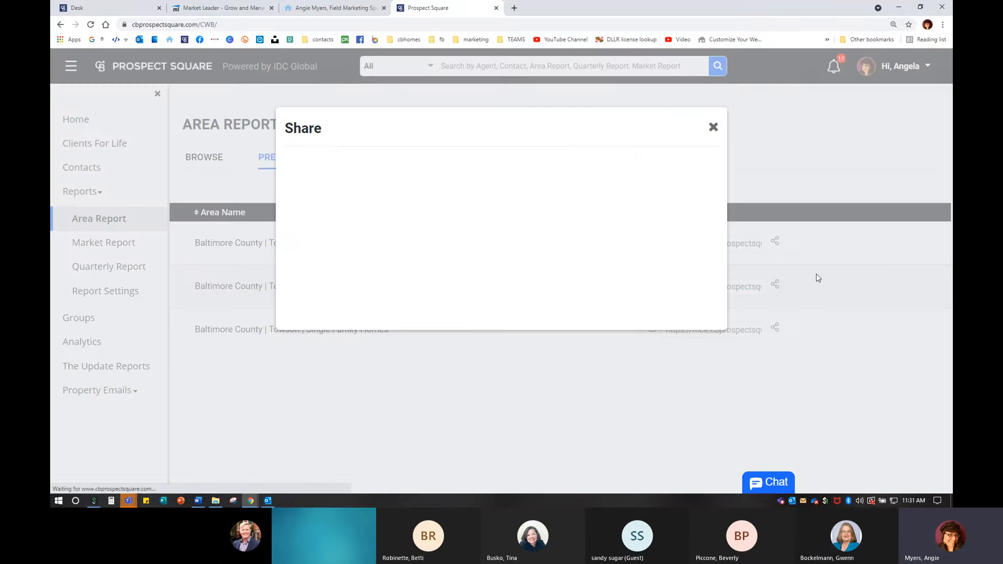
{"action": "left_click", "coordinate": [714, 128]}
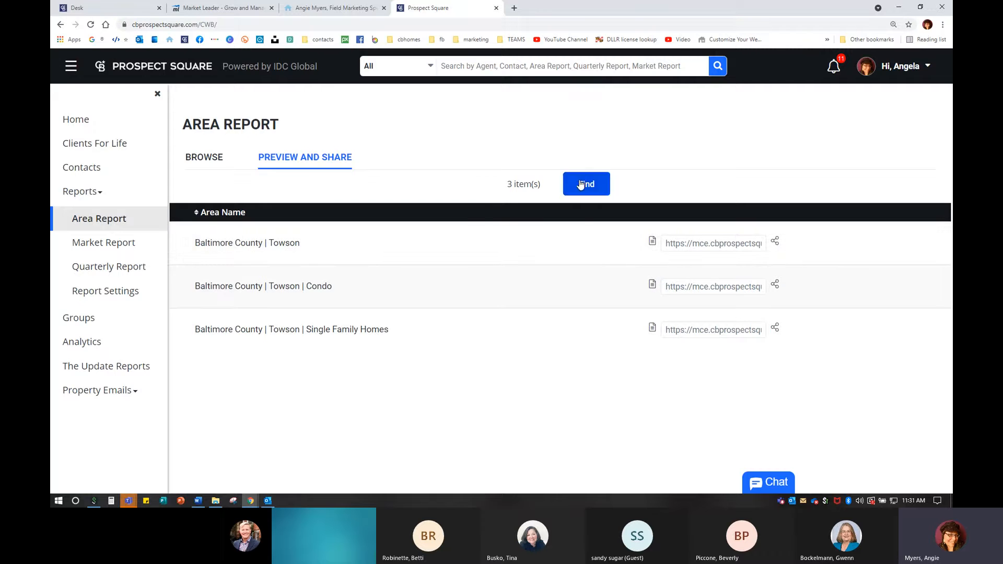
{"action": "left_click", "coordinate": [581, 185]}
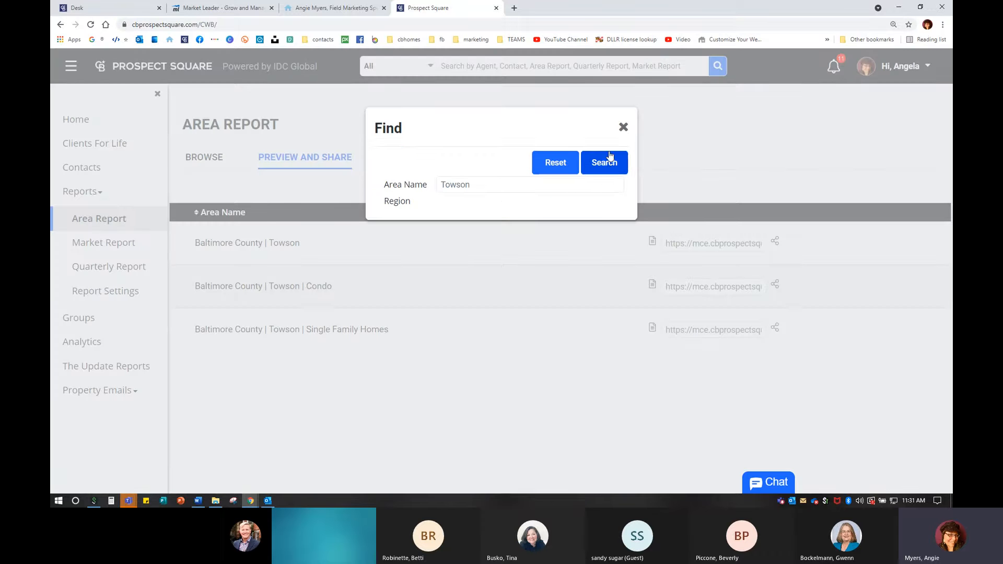
{"action": "left_click", "coordinate": [608, 158]}
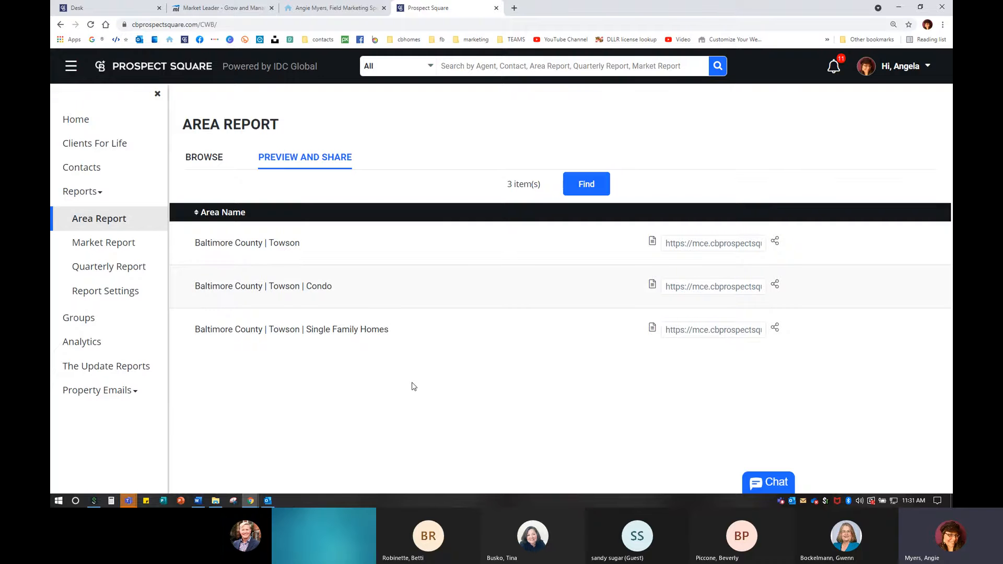
- Replace the Area Name filter Towson with Baltimore and run the search
{"action": "left_click", "coordinate": [593, 183]}
{"action": "left_click_drag", "start_coordinate": [490, 187], "coordinate": [352, 187]}
{"action": "type", "text": "B"}
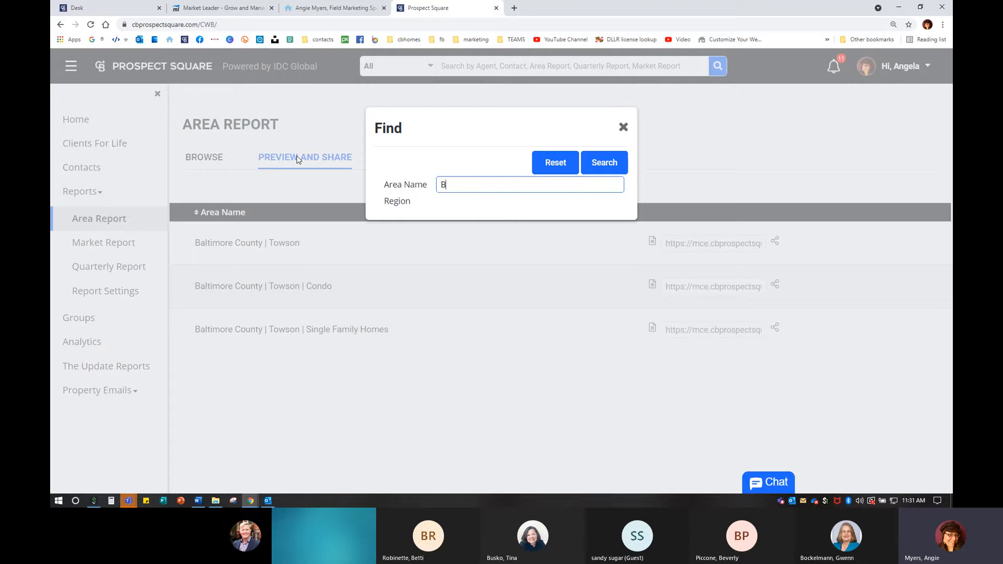
{"action": "type", "text": "altimore"}
{"action": "key", "text": "Return"}
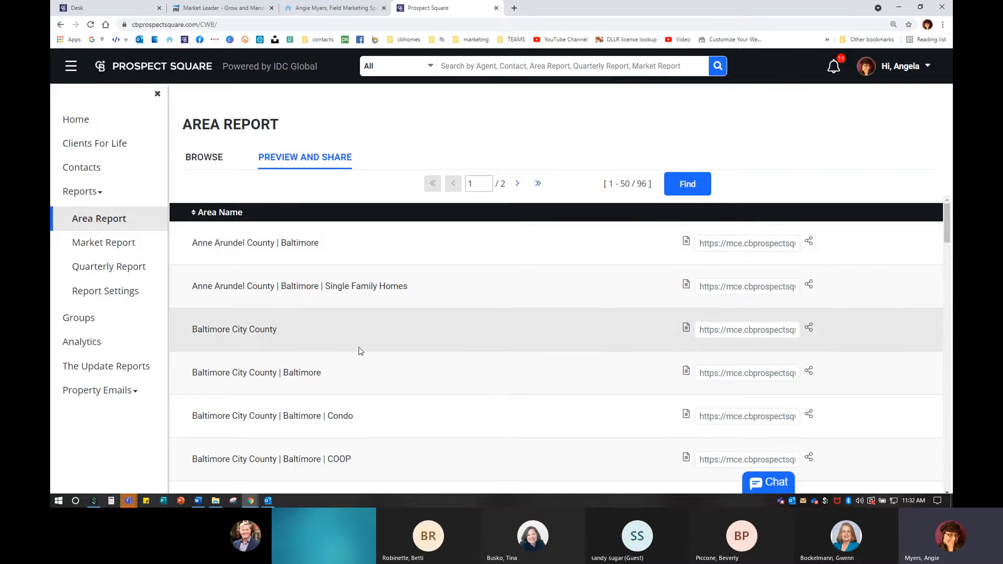
- Scroll through the 96 Baltimore results, then switch to Browse and back to Preview and Share
{"action": "scroll", "coordinate": [352, 341], "scroll_direction": "down", "scroll_amount": 12}
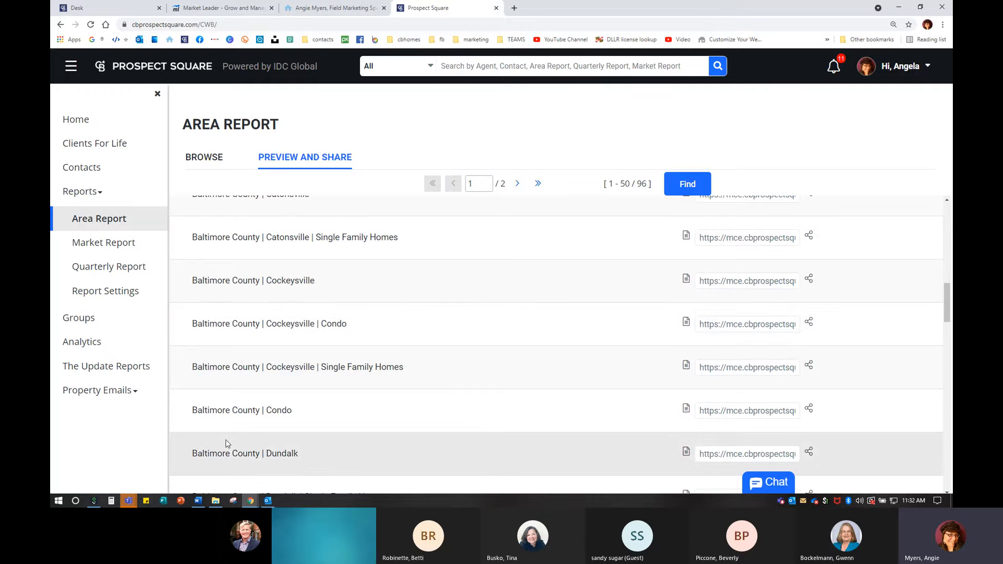
{"action": "scroll", "coordinate": [306, 346], "scroll_direction": "down", "scroll_amount": 5}
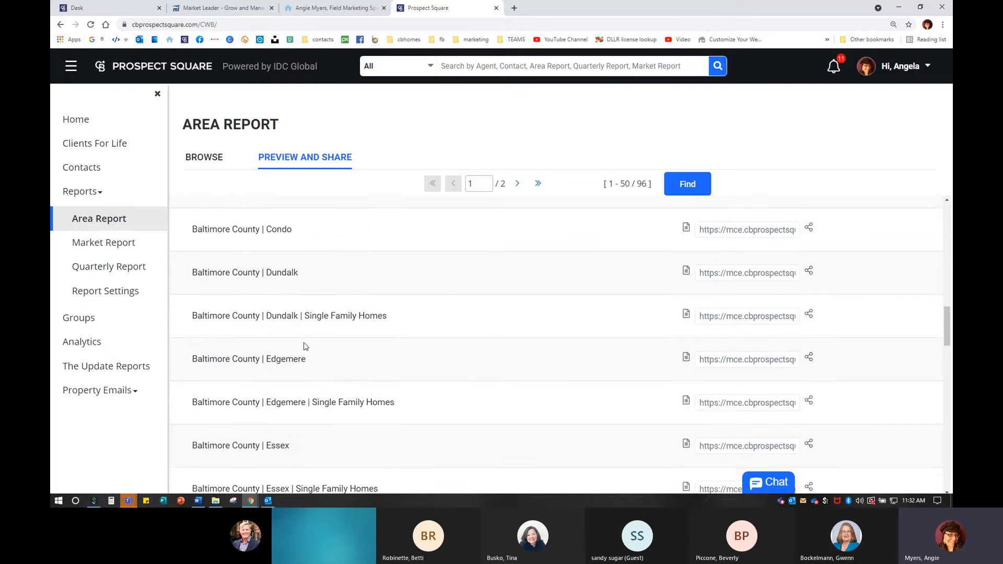
{"action": "scroll", "coordinate": [306, 346], "scroll_direction": "down", "scroll_amount": 1}
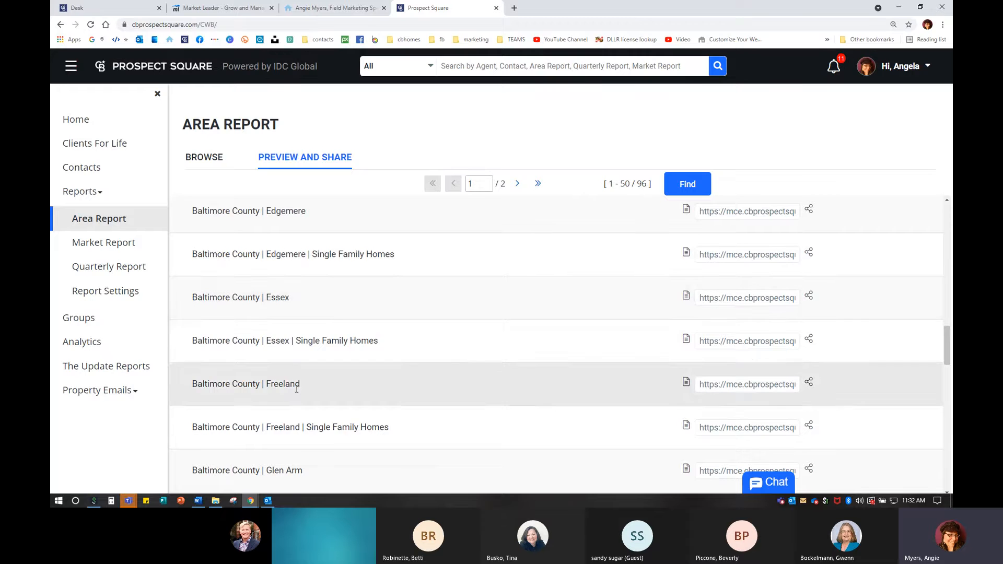
{"action": "scroll", "coordinate": [297, 345], "scroll_direction": "down", "scroll_amount": 4}
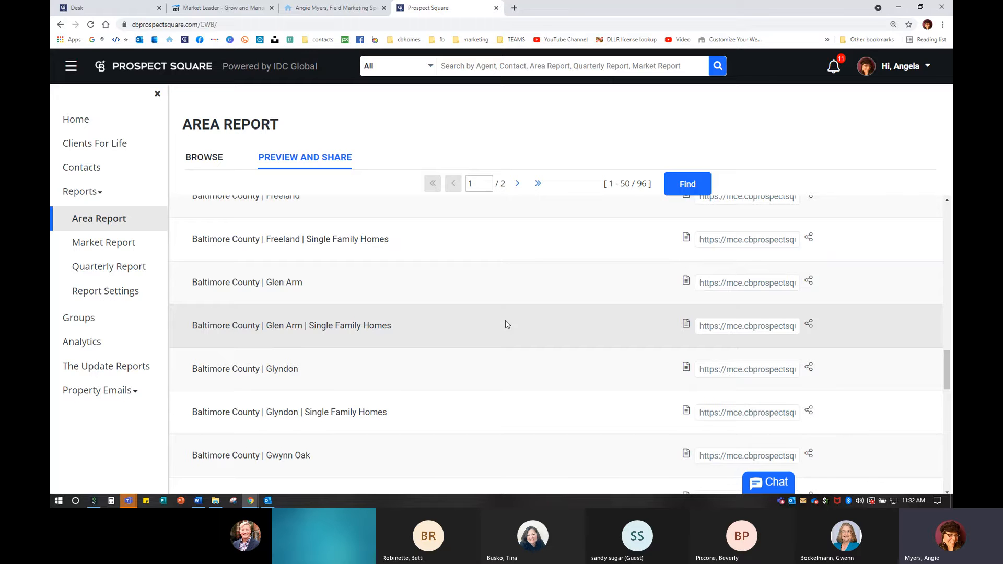
{"action": "scroll", "coordinate": [463, 323], "scroll_direction": "up", "scroll_amount": 8}
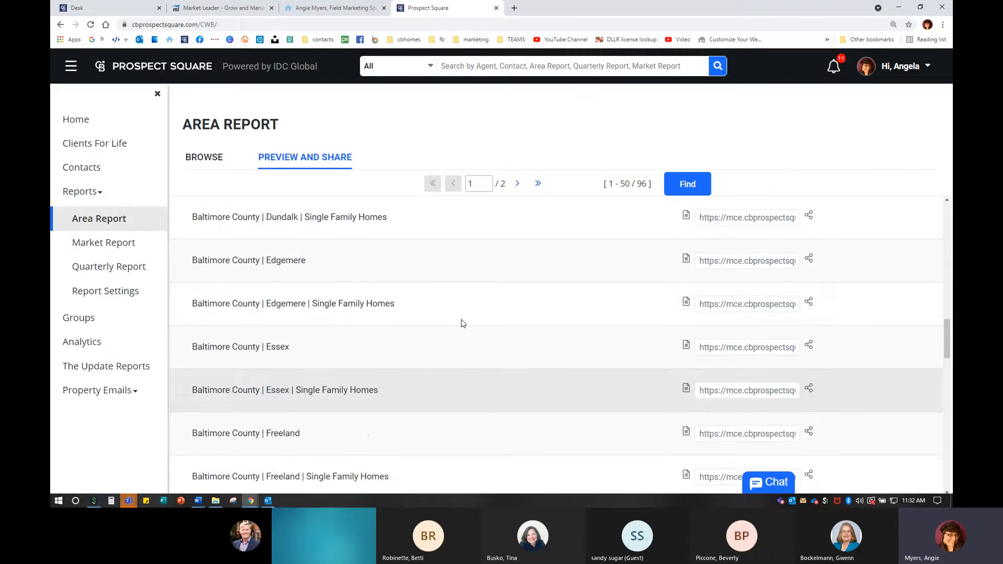
{"action": "scroll", "coordinate": [462, 321], "scroll_direction": "up", "scroll_amount": 7}
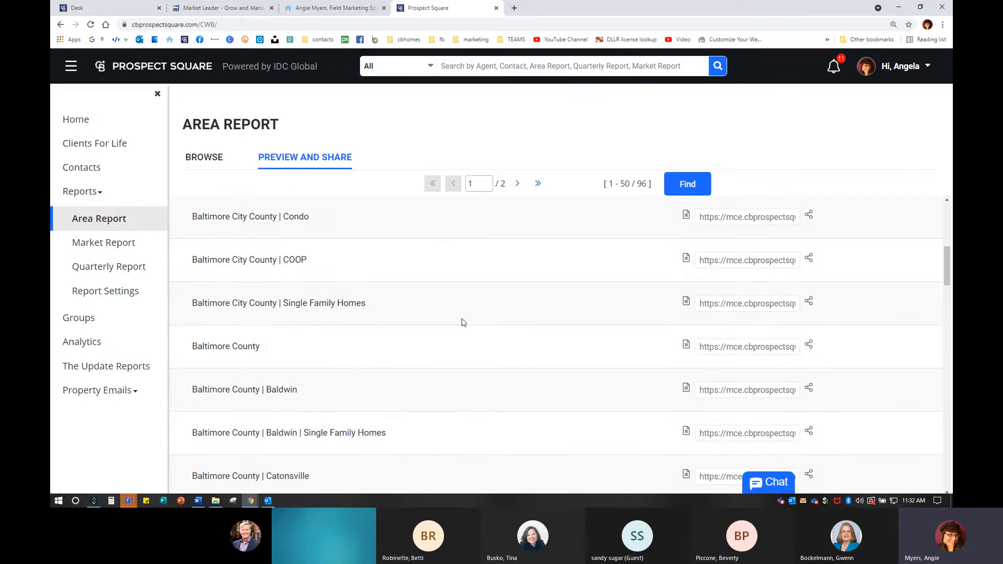
{"action": "left_click", "coordinate": [234, 347]}
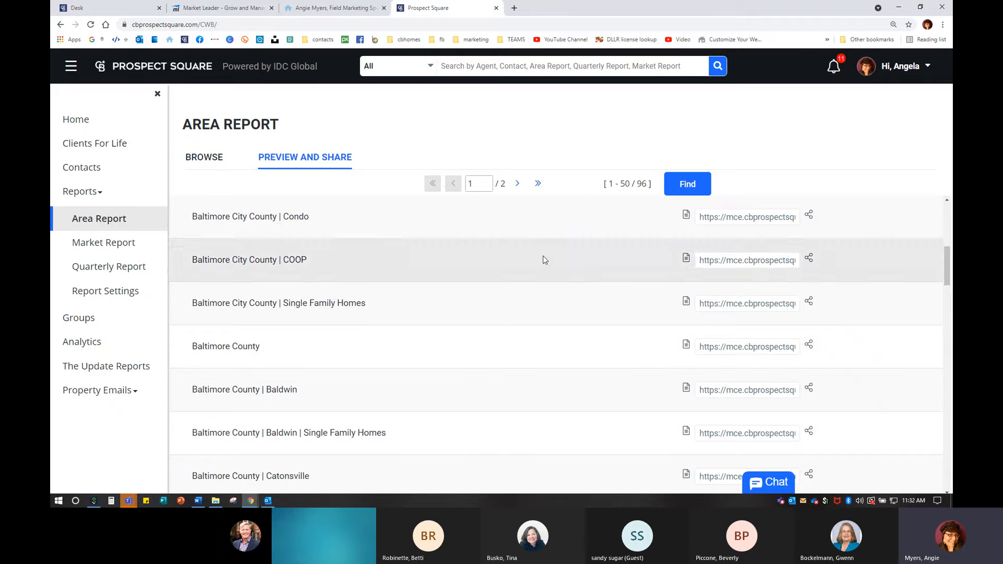
{"action": "left_click", "coordinate": [214, 163]}
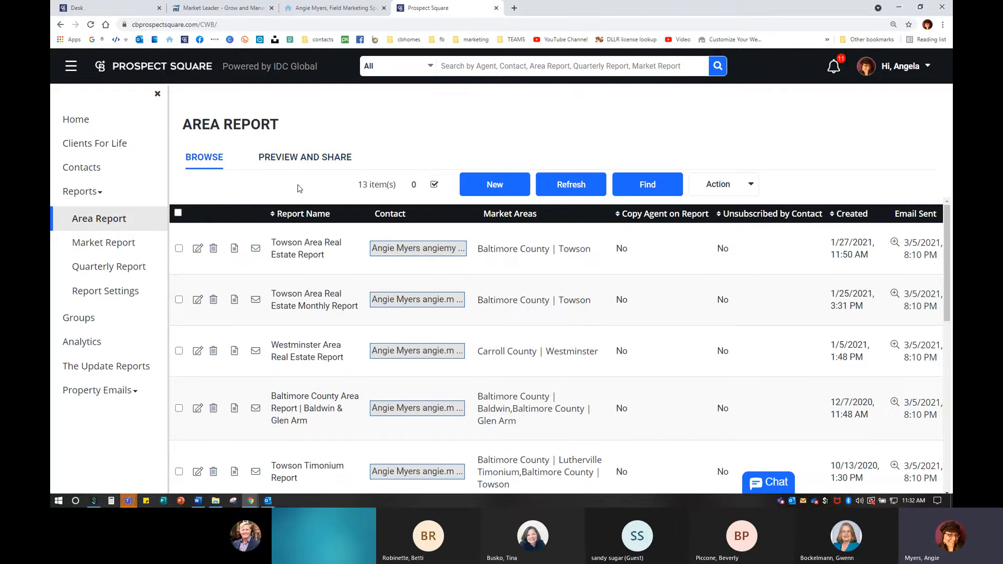
{"action": "left_click", "coordinate": [301, 159]}
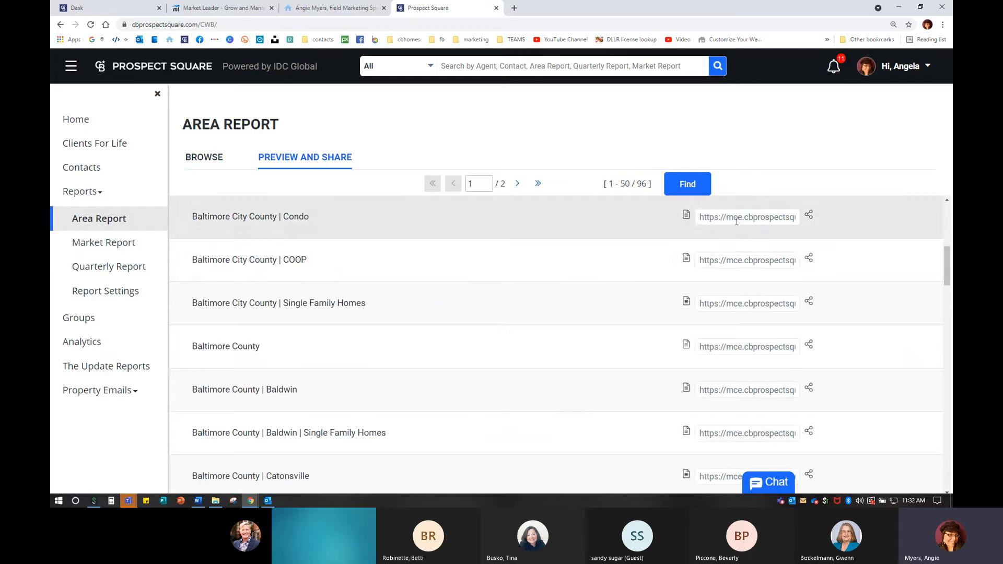
- Load the agent's Coldwell Banker site in a new tab, try Harford's area report, close the failed tab
{"action": "left_click", "coordinate": [514, 9]}
{"action": "left_click", "coordinate": [170, 39]}
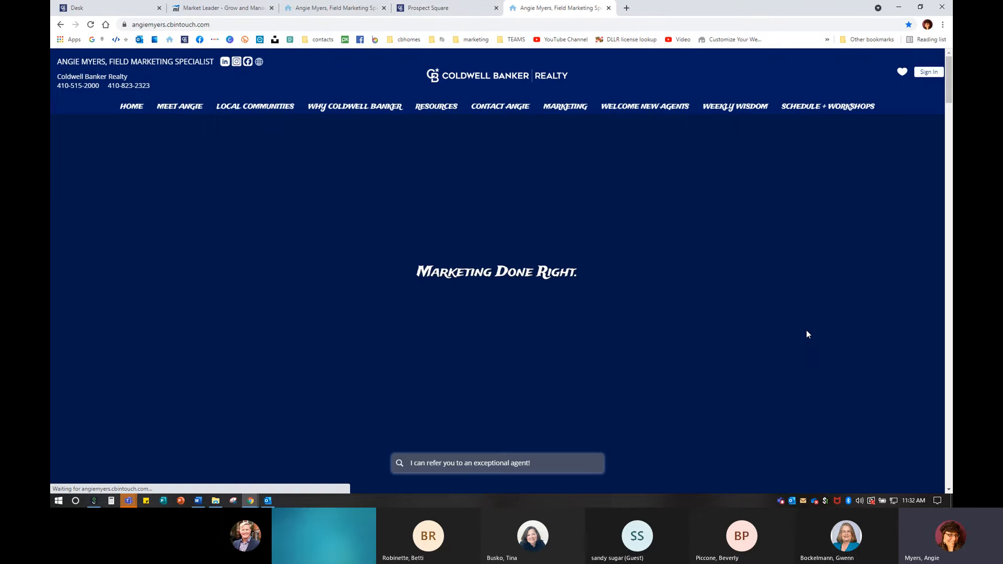
{"action": "scroll", "coordinate": [806, 334], "scroll_direction": "down", "scroll_amount": 15}
{"action": "scroll", "coordinate": [838, 344], "scroll_direction": "down", "scroll_amount": 10}
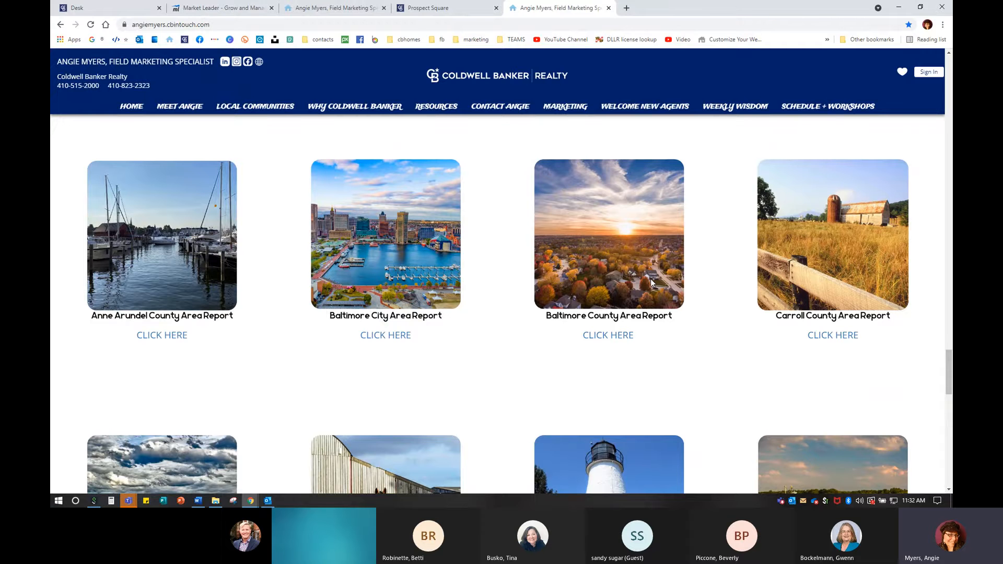
{"action": "scroll", "coordinate": [791, 340], "scroll_direction": "down", "scroll_amount": 5}
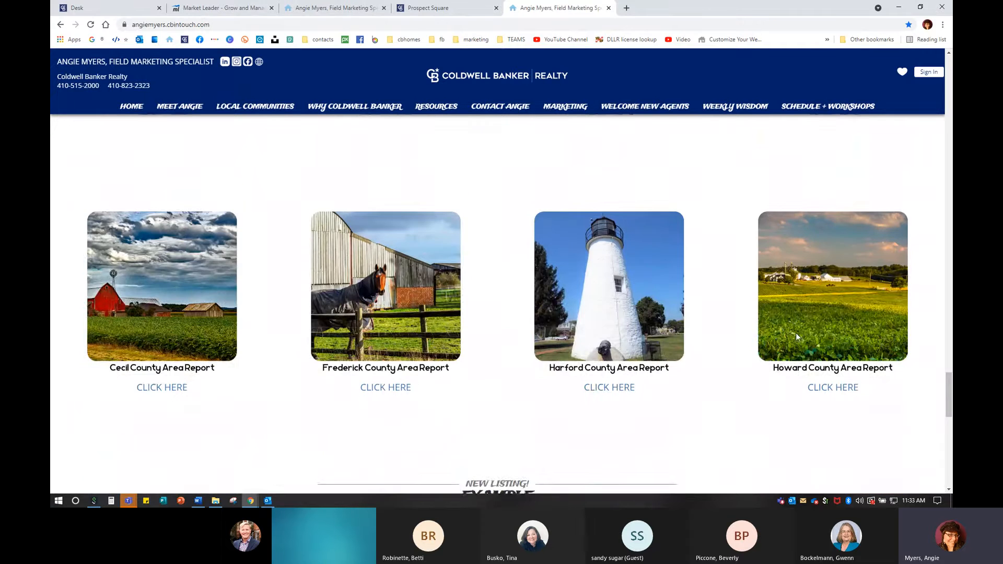
{"action": "left_click", "coordinate": [612, 375]}
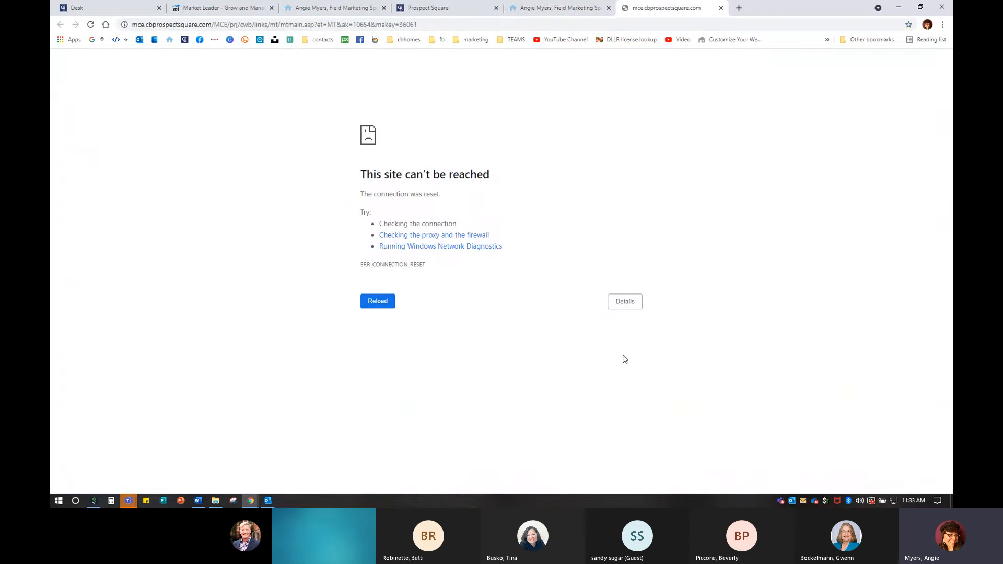
{"action": "left_click", "coordinate": [720, 8]}
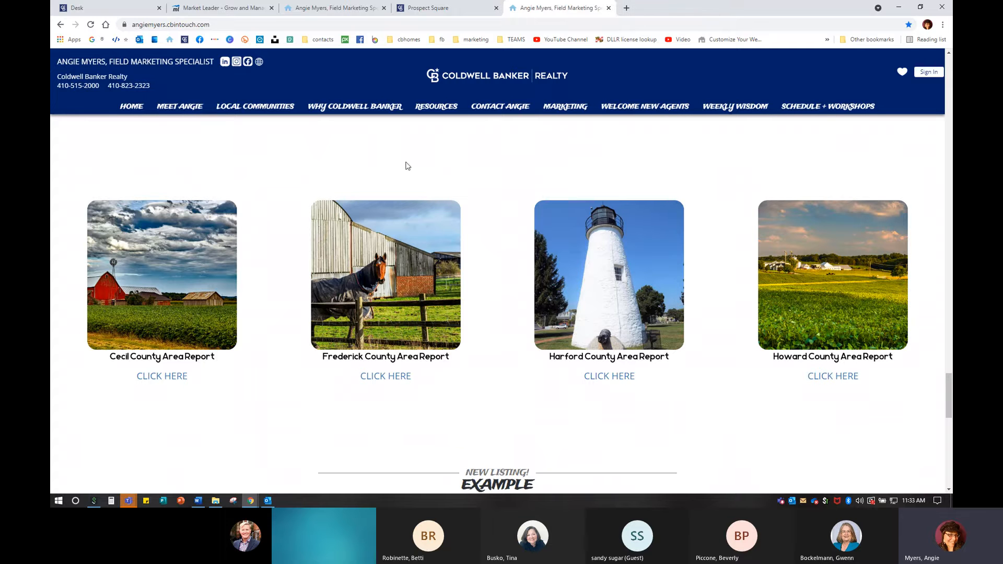
- Open the local communities page and the Joppatowne 21085 community page
{"action": "left_click", "coordinate": [251, 109]}
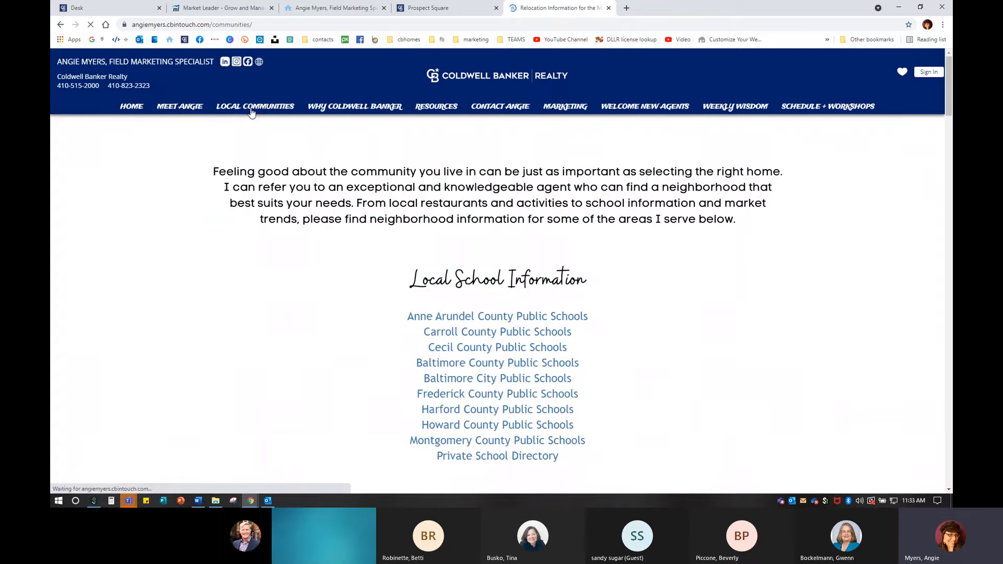
{"action": "scroll", "coordinate": [150, 272], "scroll_direction": "down", "scroll_amount": 20}
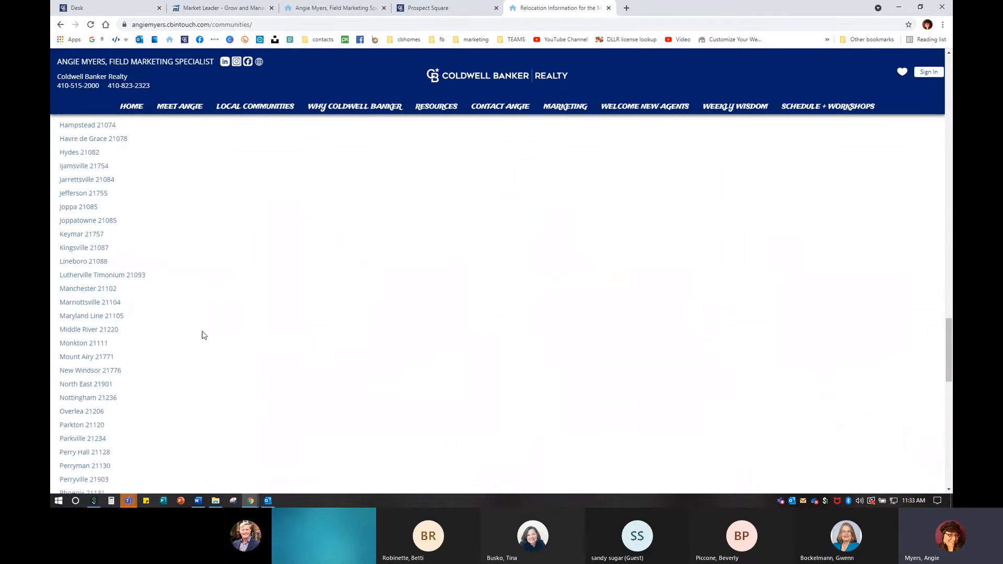
{"action": "left_click", "coordinate": [109, 222]}
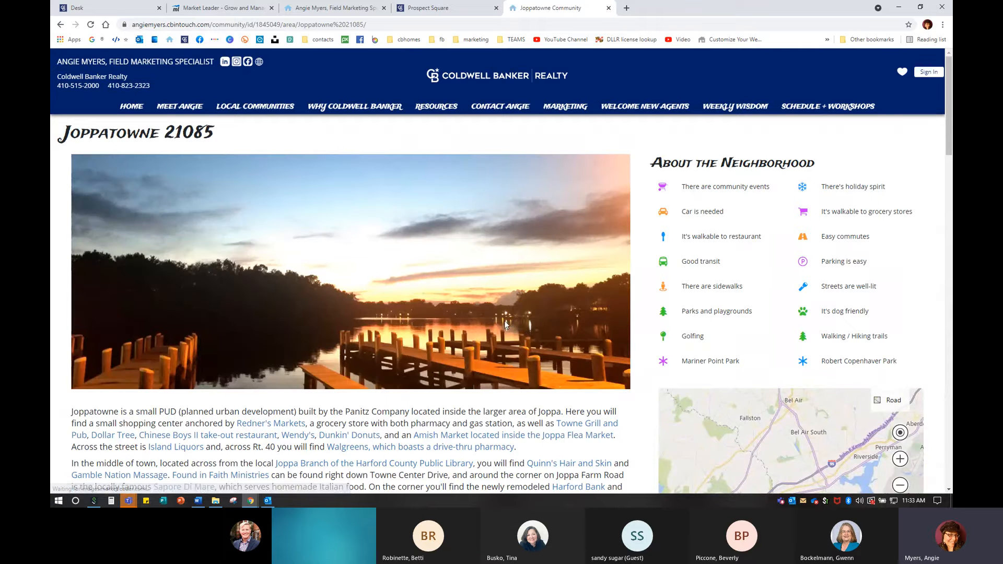
- Try Joppatowne's Area Report, close the failed tab and the community tab
{"action": "scroll", "coordinate": [501, 329], "scroll_direction": "down", "scroll_amount": 11}
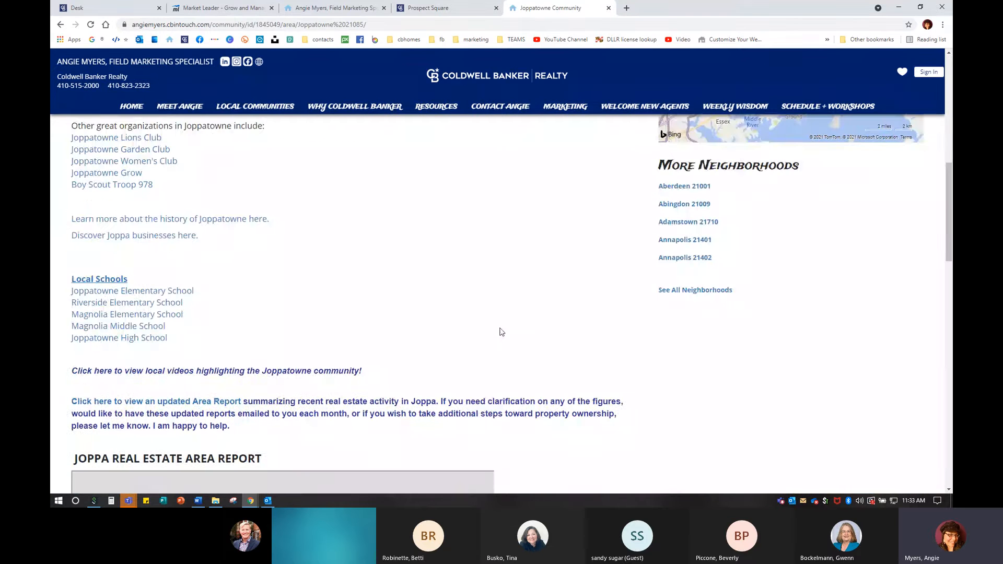
{"action": "scroll", "coordinate": [501, 331], "scroll_direction": "down", "scroll_amount": 4}
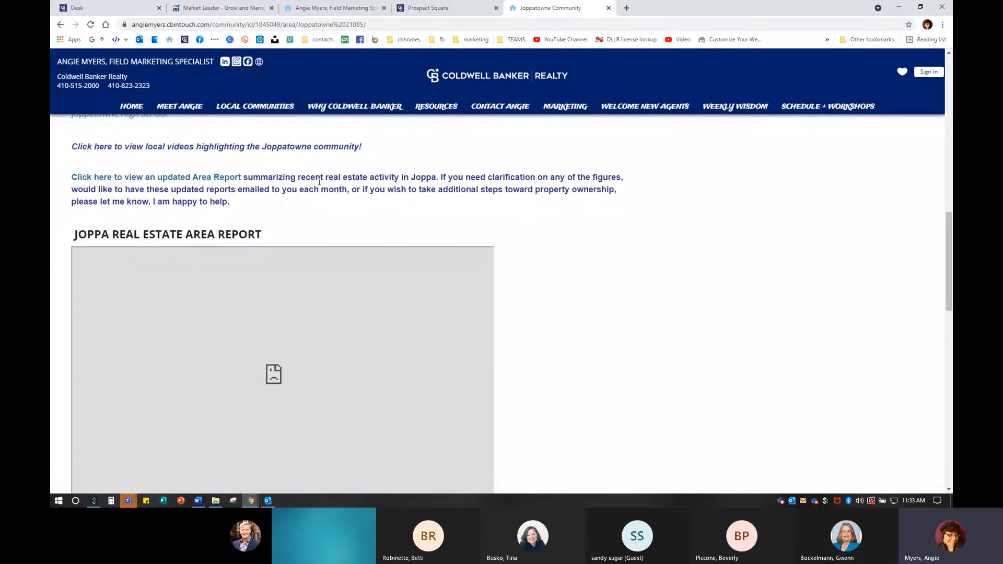
{"action": "left_click", "coordinate": [218, 179]}
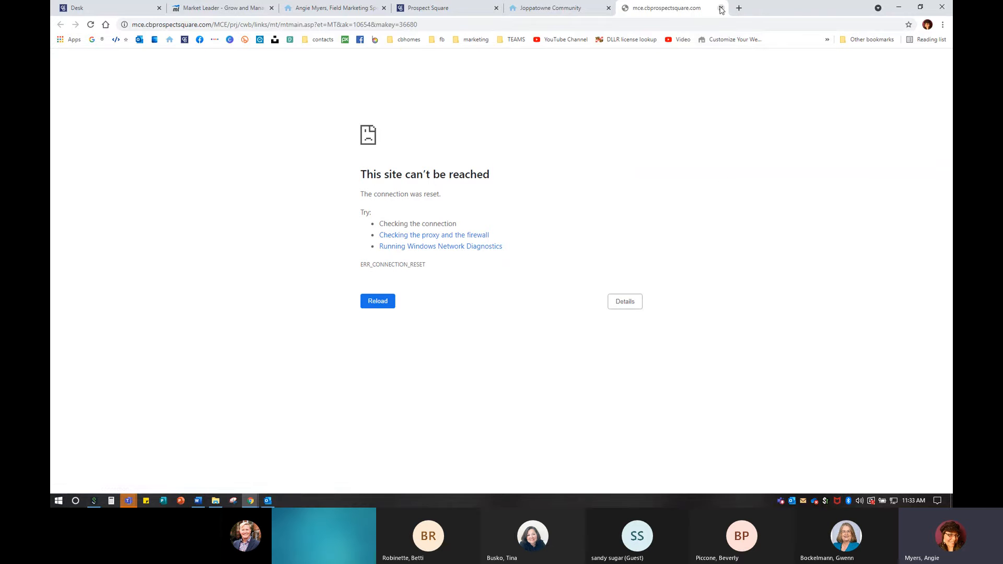
{"action": "left_click", "coordinate": [721, 8]}
{"action": "scroll", "coordinate": [316, 342], "scroll_direction": "down", "scroll_amount": 3}
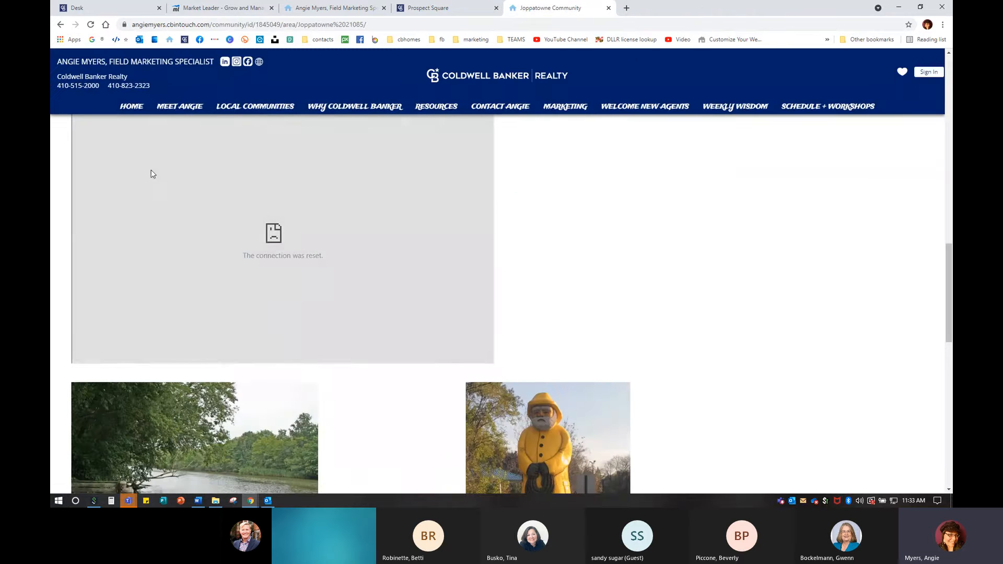
{"action": "scroll", "coordinate": [251, 373], "scroll_direction": "up", "scroll_amount": 2}
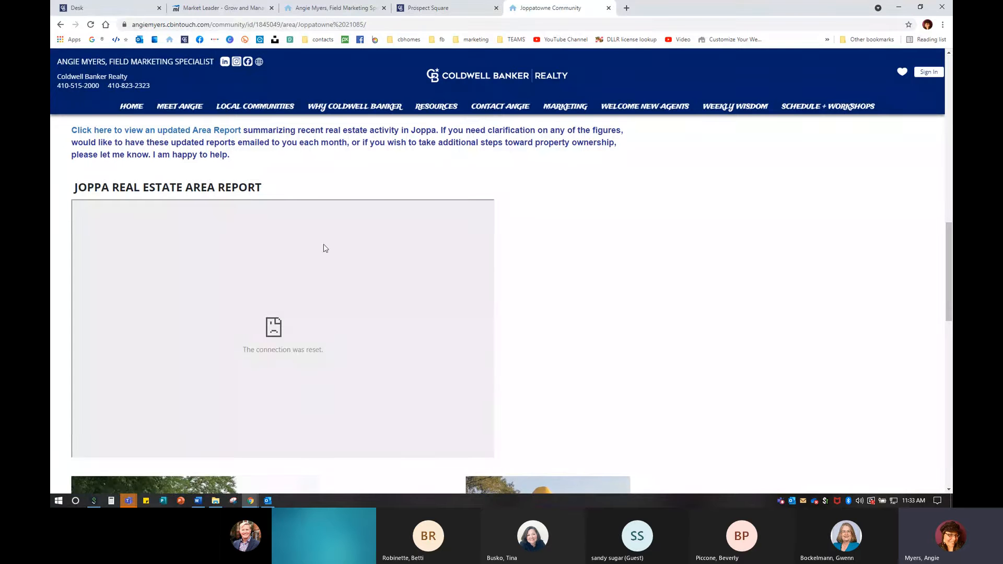
{"action": "left_click", "coordinate": [608, 8]}
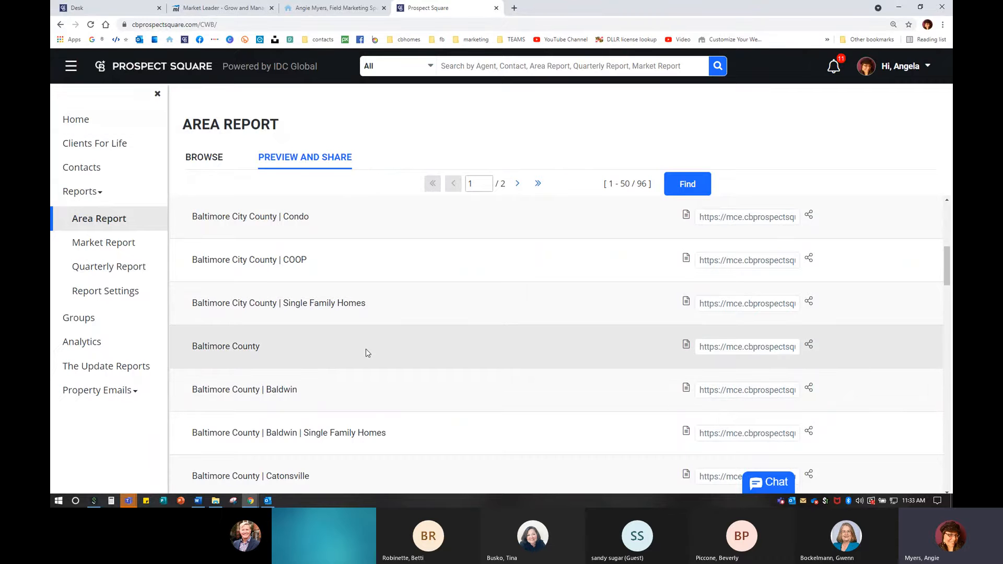
- Scroll to the top of Preview and Share and switch to the Browse table of 13 reports
{"action": "scroll", "coordinate": [369, 352], "scroll_direction": "up", "scroll_amount": 1}
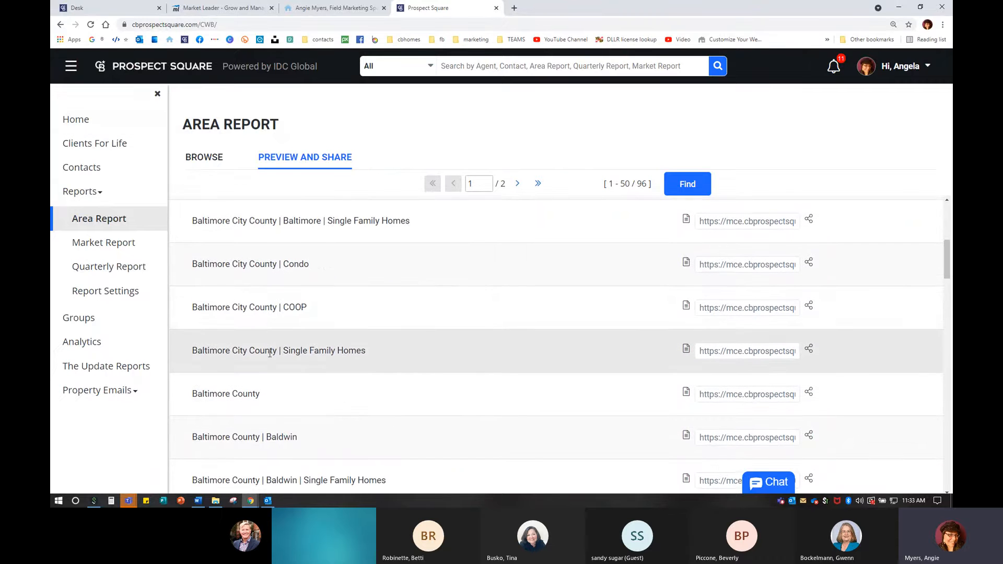
{"action": "scroll", "coordinate": [235, 348], "scroll_direction": "up", "scroll_amount": 1}
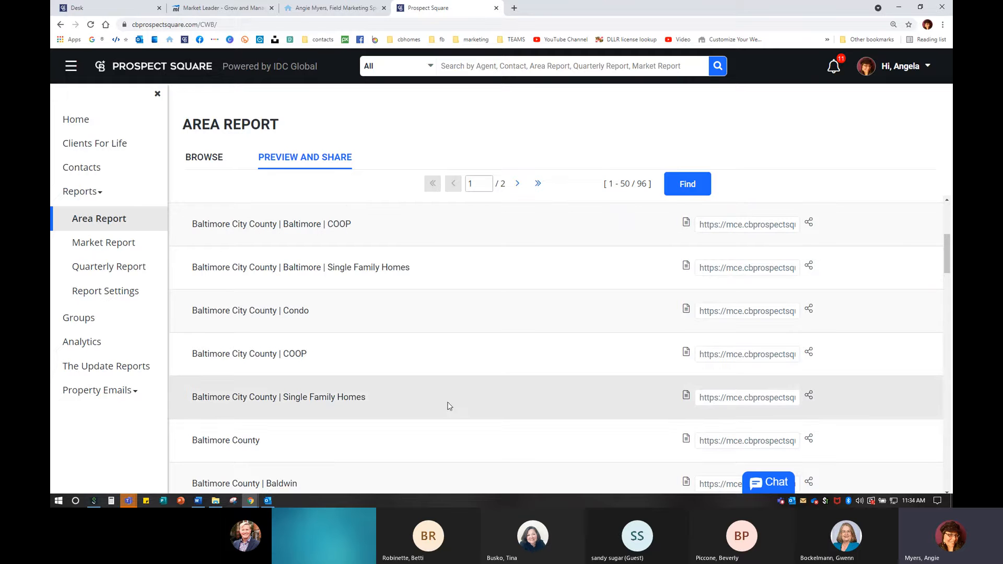
{"action": "left_click", "coordinate": [207, 158]}
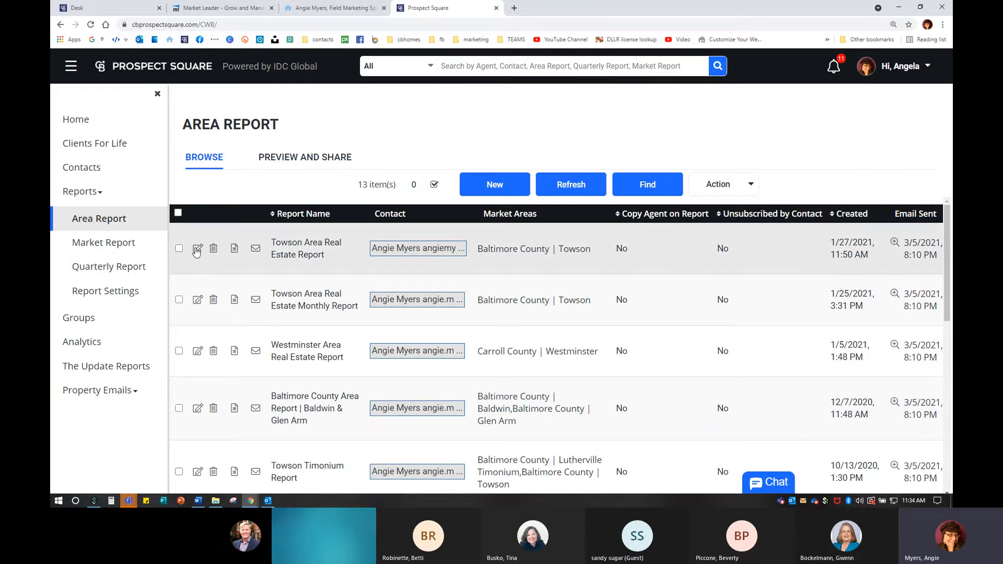
- Send the Towson Area Real Estate Report now, confirm emailing, and close the Send Report window
{"action": "left_click", "coordinate": [256, 248]}
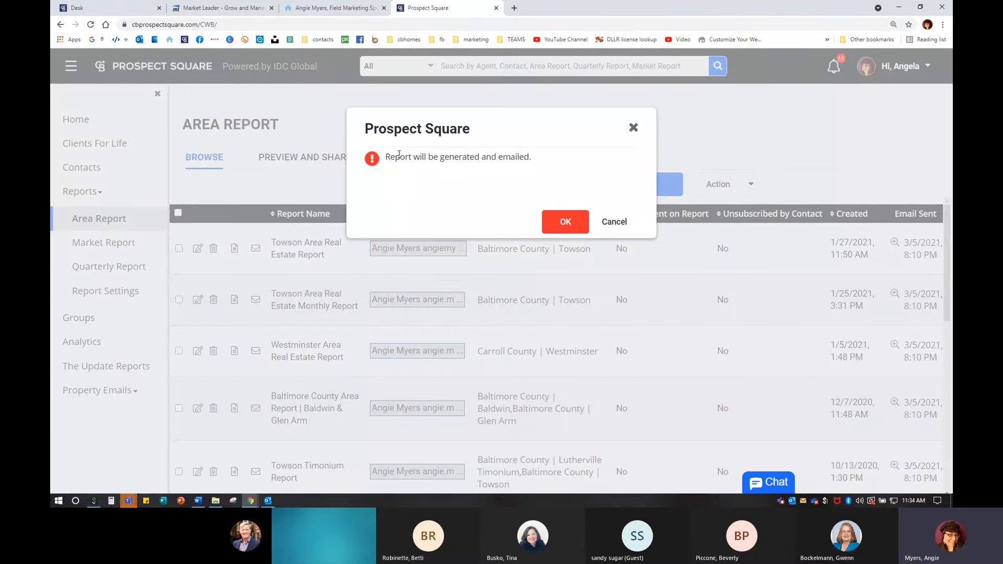
{"action": "left_click", "coordinate": [573, 224]}
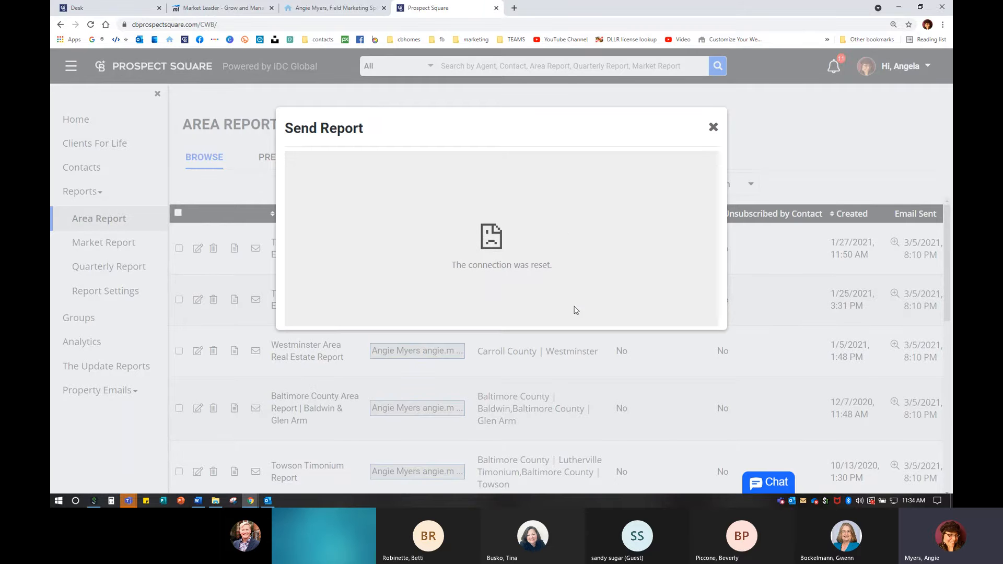
{"action": "left_click", "coordinate": [714, 127]}
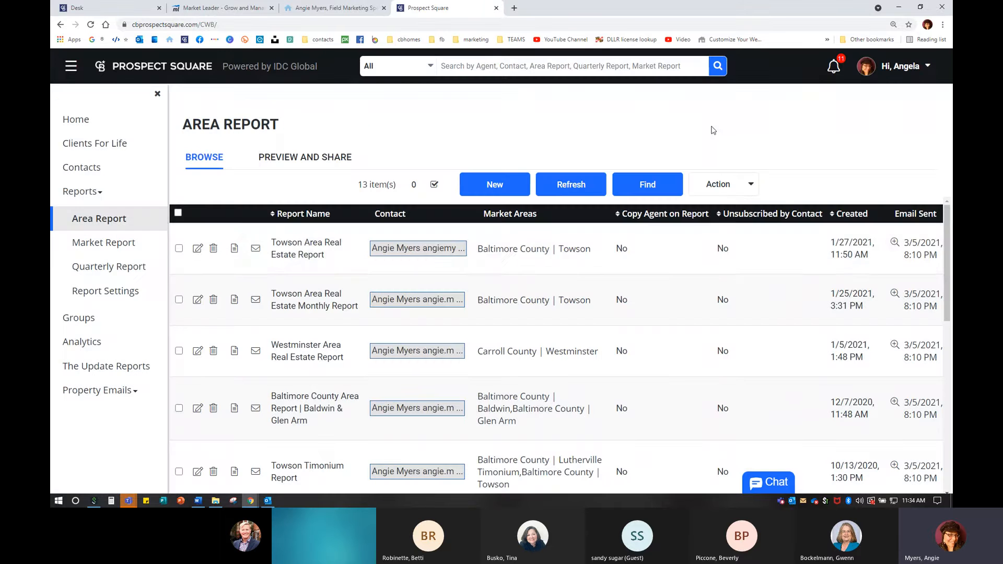
{"action": "key", "text": "ctrl"}
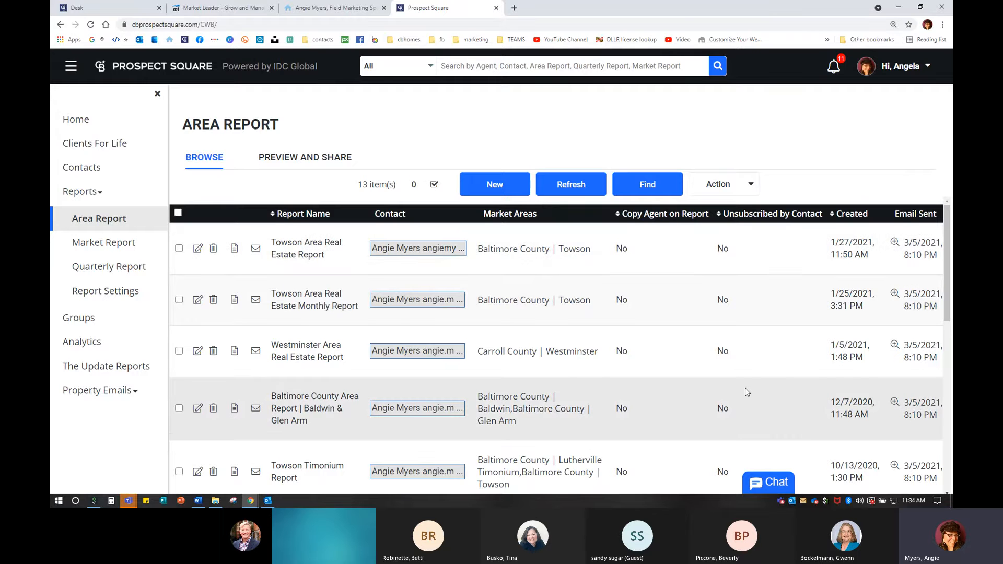
- Scroll the 13 saved reports, from the 1/27/2021 Towson report to the 2018 test reports
{"action": "scroll", "coordinate": [747, 392], "scroll_direction": "down", "scroll_amount": 7}
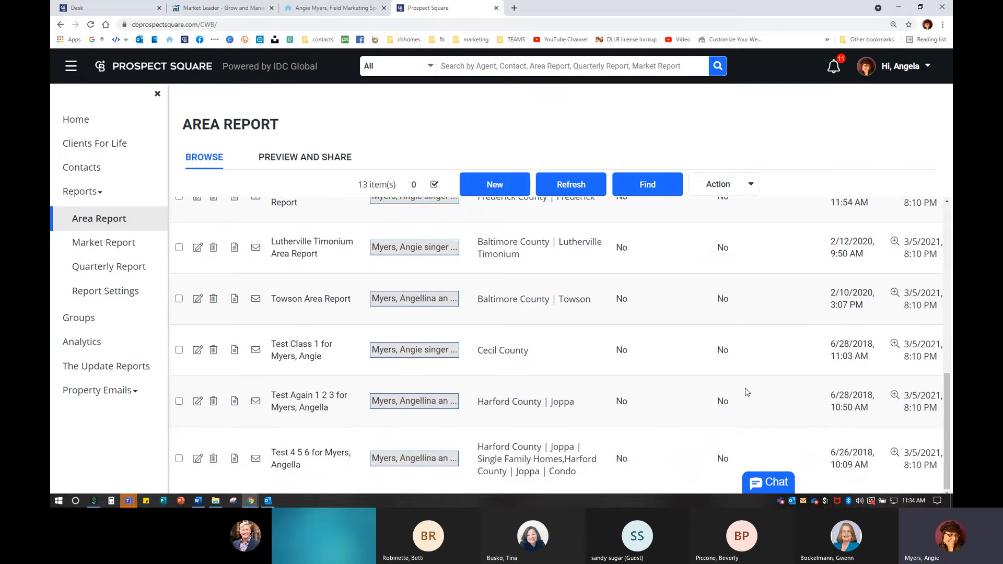
{"action": "scroll", "coordinate": [745, 392], "scroll_direction": "up", "scroll_amount": 10}
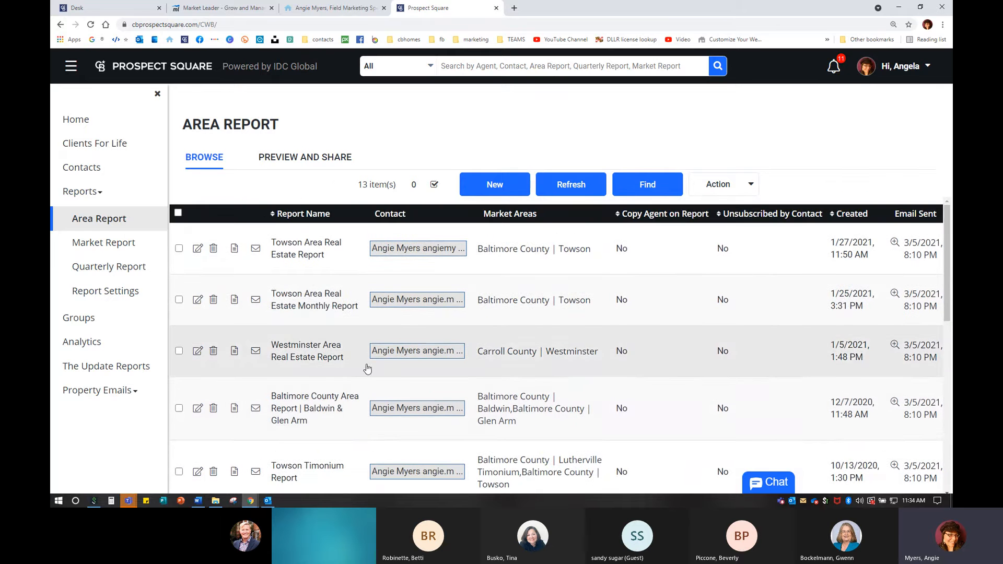
{"action": "scroll", "coordinate": [367, 369], "scroll_direction": "down", "scroll_amount": 8}
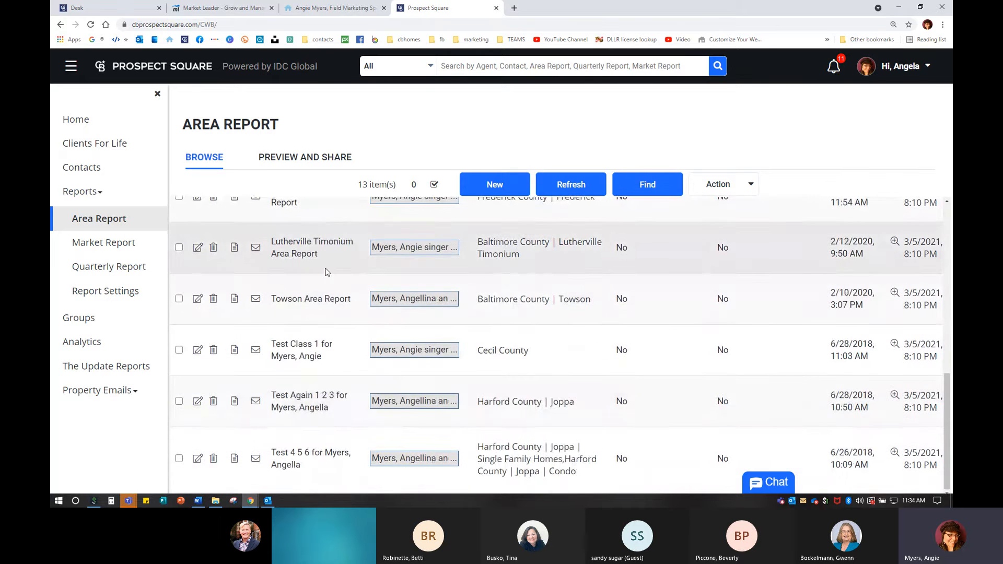
{"action": "scroll", "coordinate": [537, 405], "scroll_direction": "up", "scroll_amount": 2}
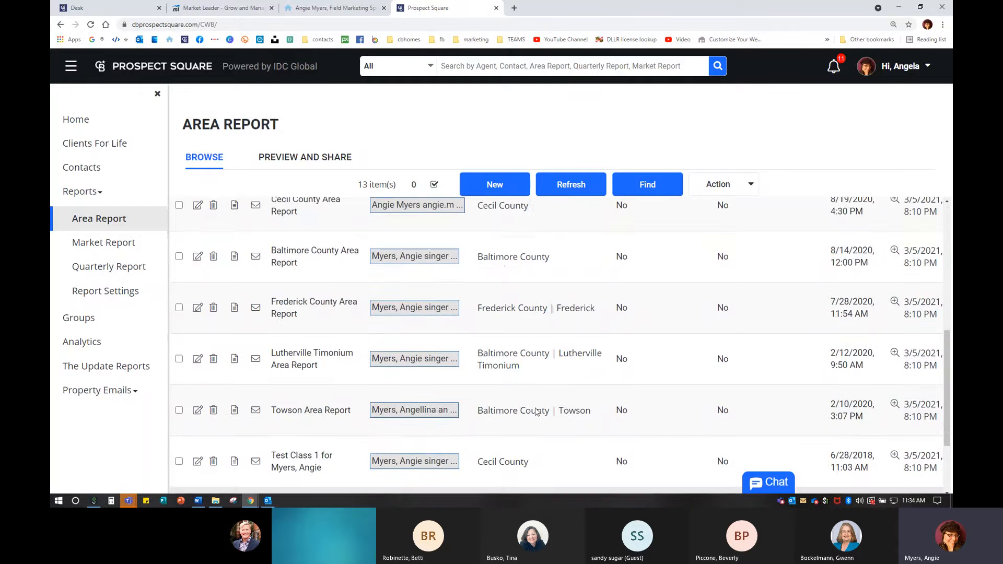
{"action": "scroll", "coordinate": [537, 411], "scroll_direction": "up", "scroll_amount": 5}
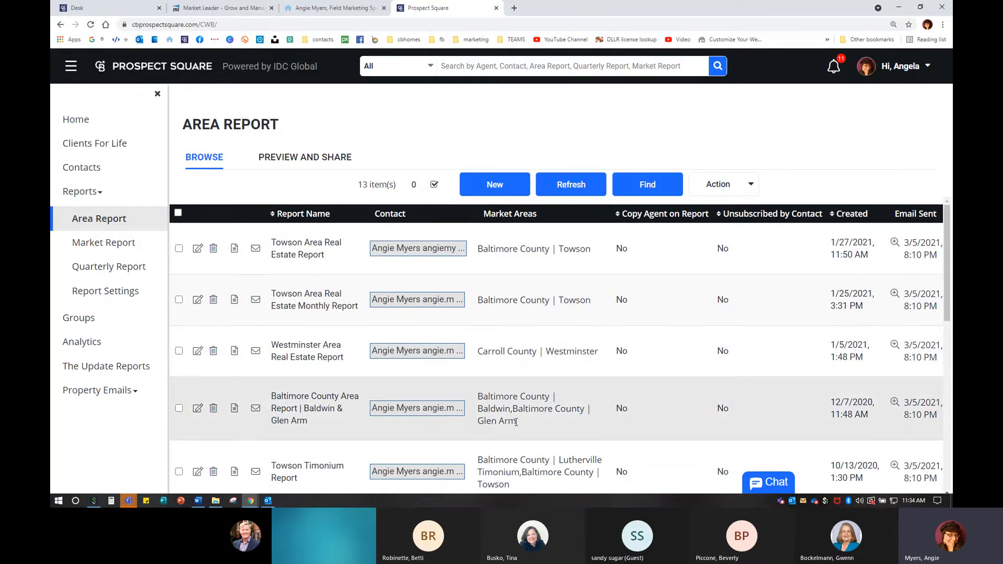
{"action": "scroll", "coordinate": [516, 423], "scroll_direction": "down", "scroll_amount": 8}
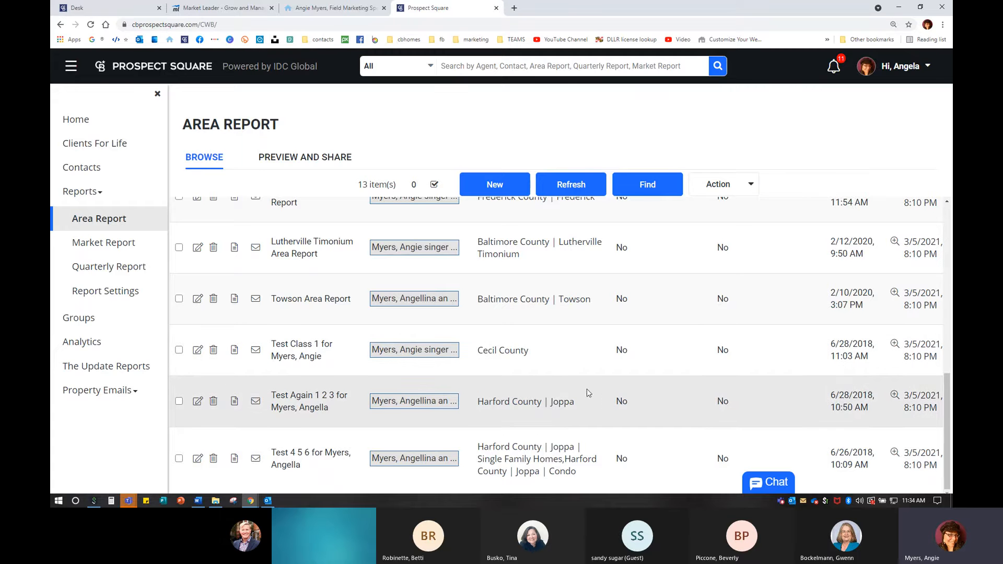
{"action": "scroll", "coordinate": [580, 392], "scroll_direction": "up", "scroll_amount": 5}
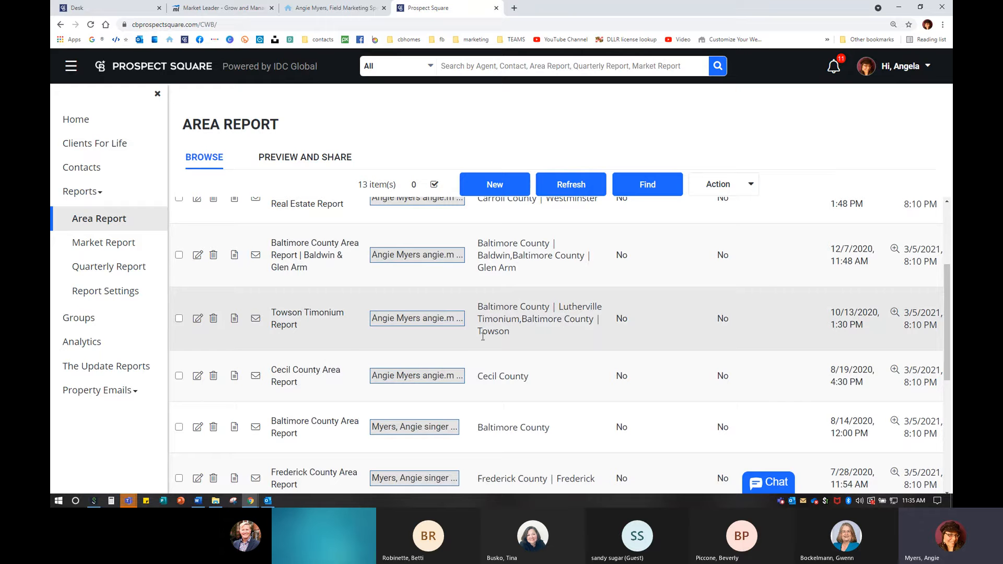
{"action": "scroll", "coordinate": [483, 336], "scroll_direction": "up", "scroll_amount": 2}
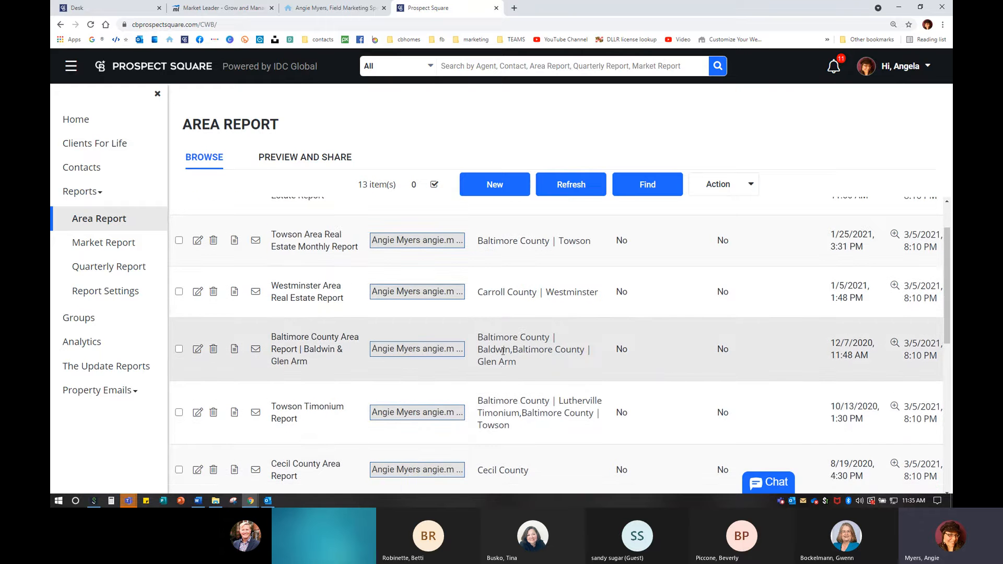
{"action": "scroll", "coordinate": [502, 334], "scroll_direction": "up", "scroll_amount": 2}
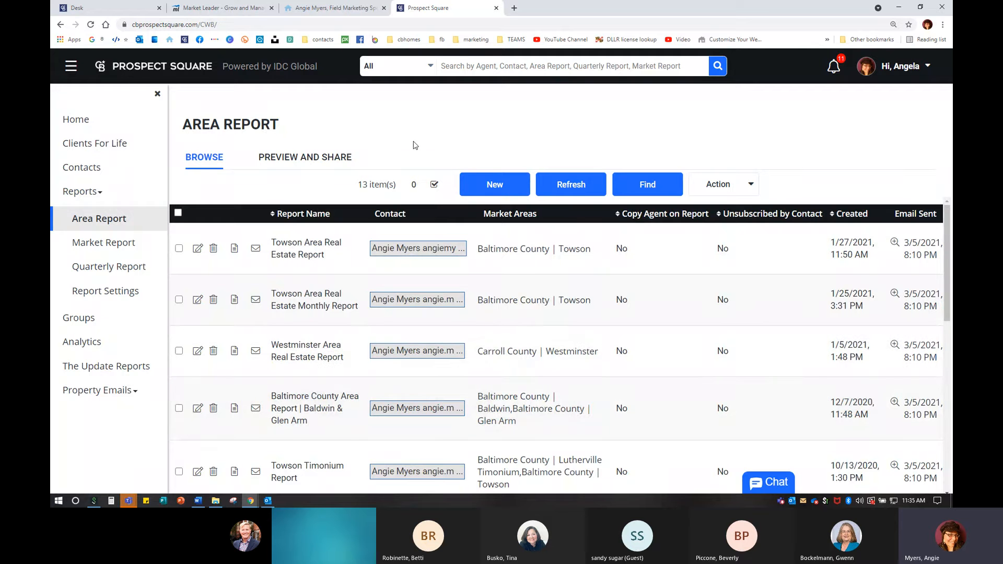
{"action": "left_click", "coordinate": [499, 183]}
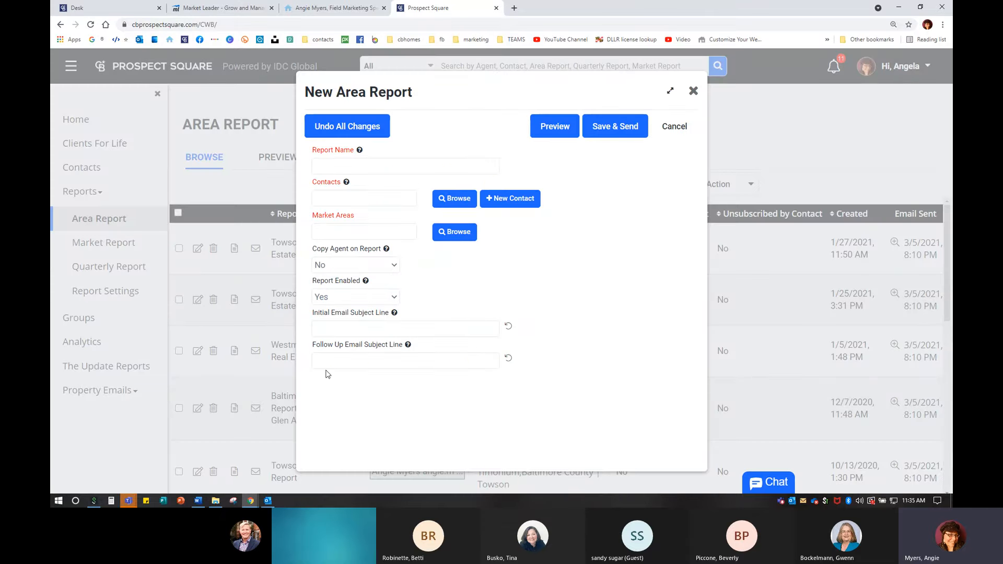
{"action": "key", "text": "ctrl"}
{"action": "key", "text": "ctrl"}
{"action": "left_click", "coordinate": [335, 228]}
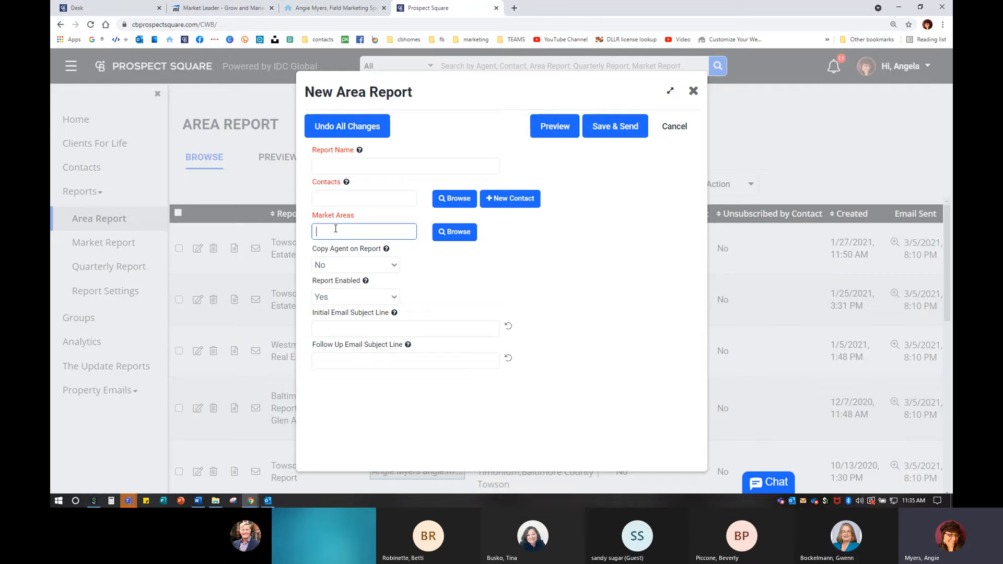
{"action": "left_click", "coordinate": [341, 203]}
{"action": "type", "text": "angie"}
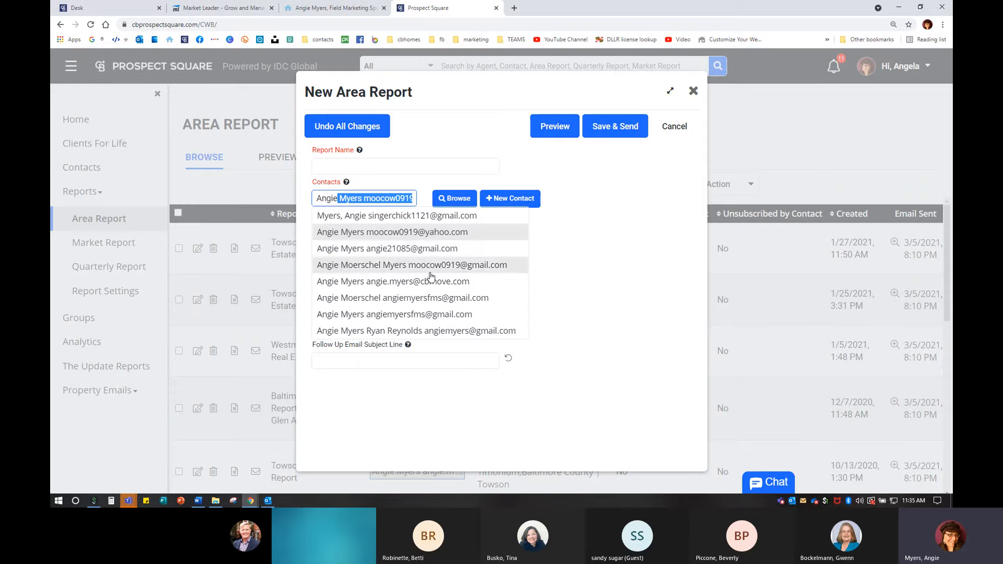
{"action": "left_click", "coordinate": [402, 281]}
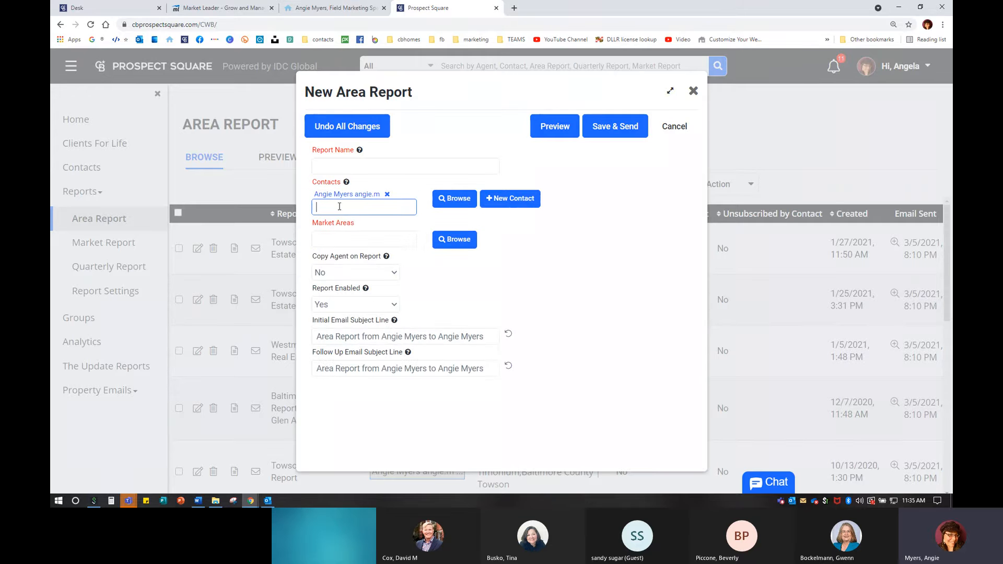
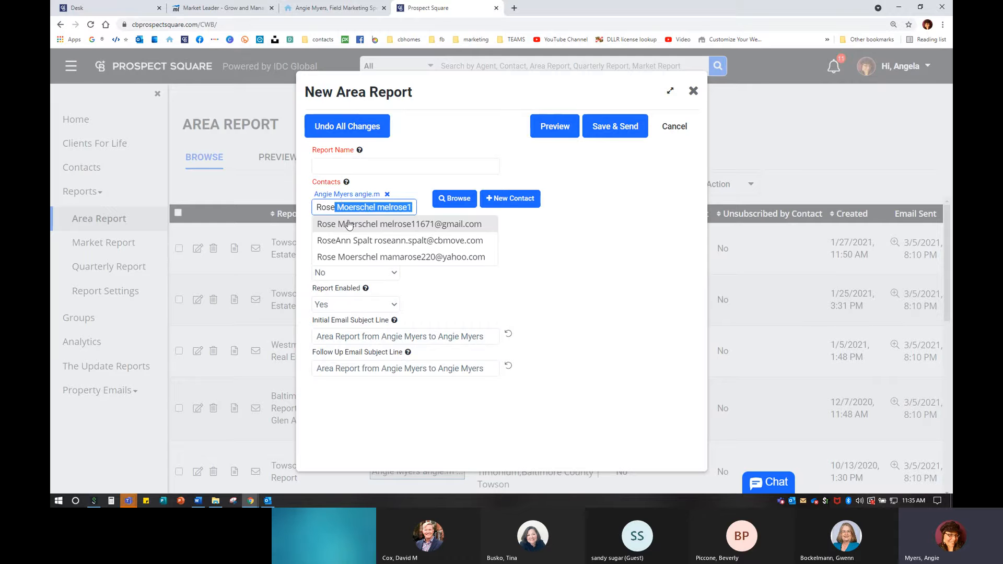
{"action": "left_click", "coordinate": [436, 256]}
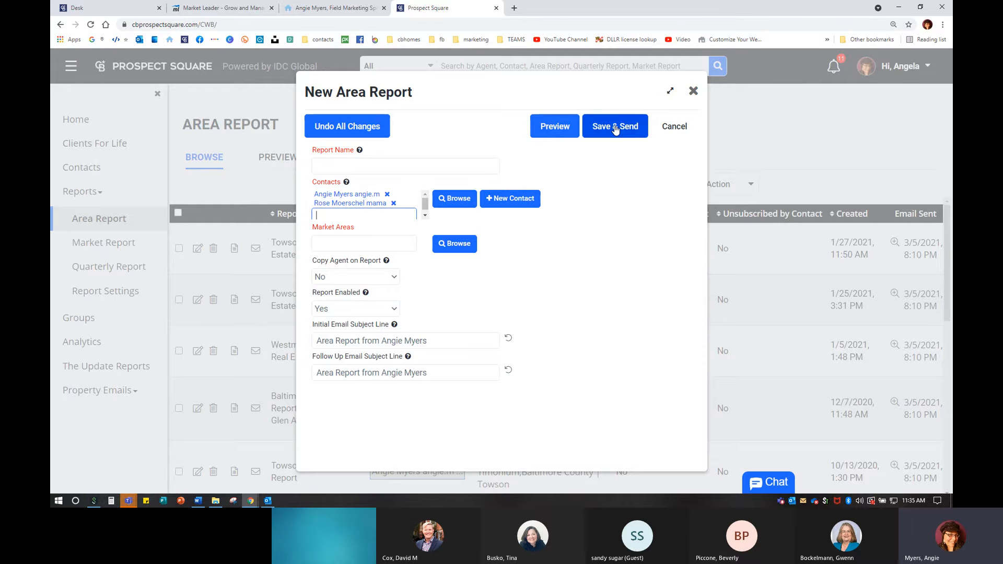
{"action": "left_click", "coordinate": [559, 131]}
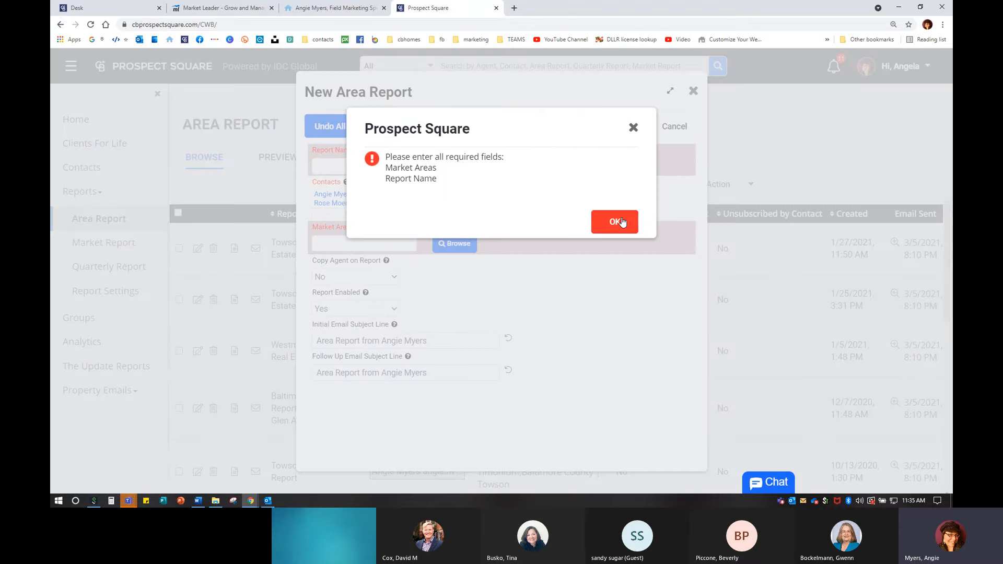
{"action": "left_click", "coordinate": [622, 224]}
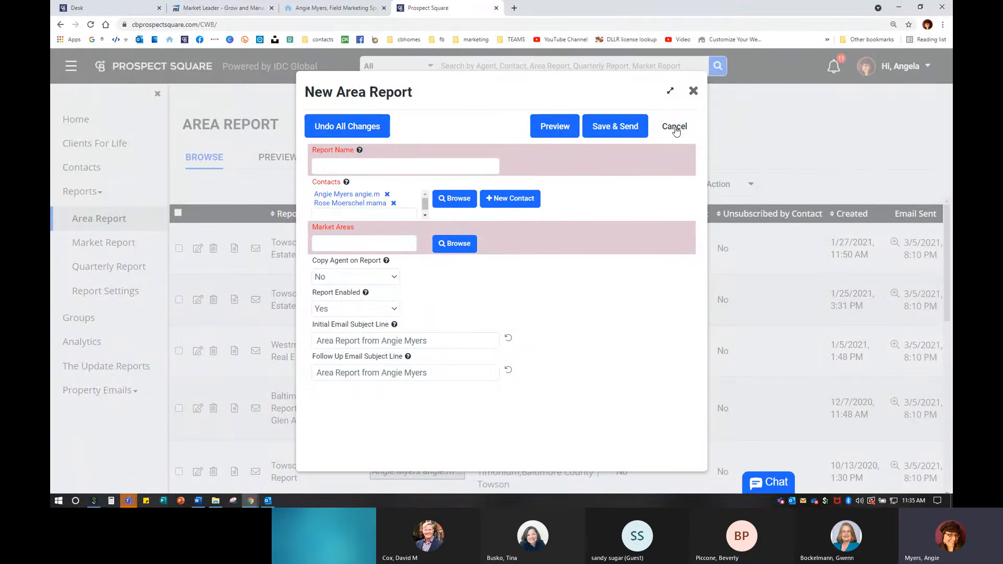
{"action": "left_click", "coordinate": [675, 126]}
{"action": "left_click", "coordinate": [615, 223]}
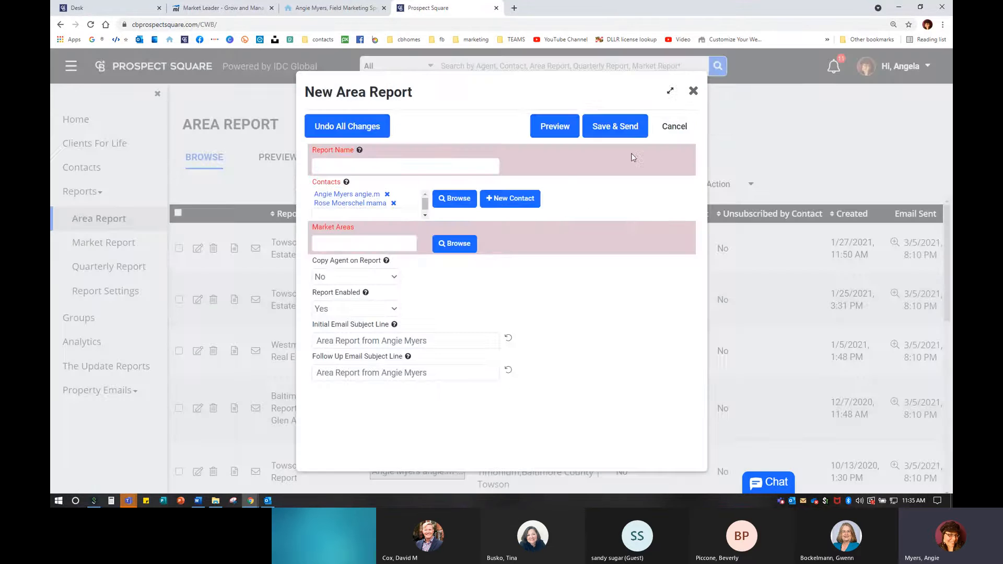
{"action": "left_click", "coordinate": [672, 127]}
{"action": "left_click", "coordinate": [579, 222]}
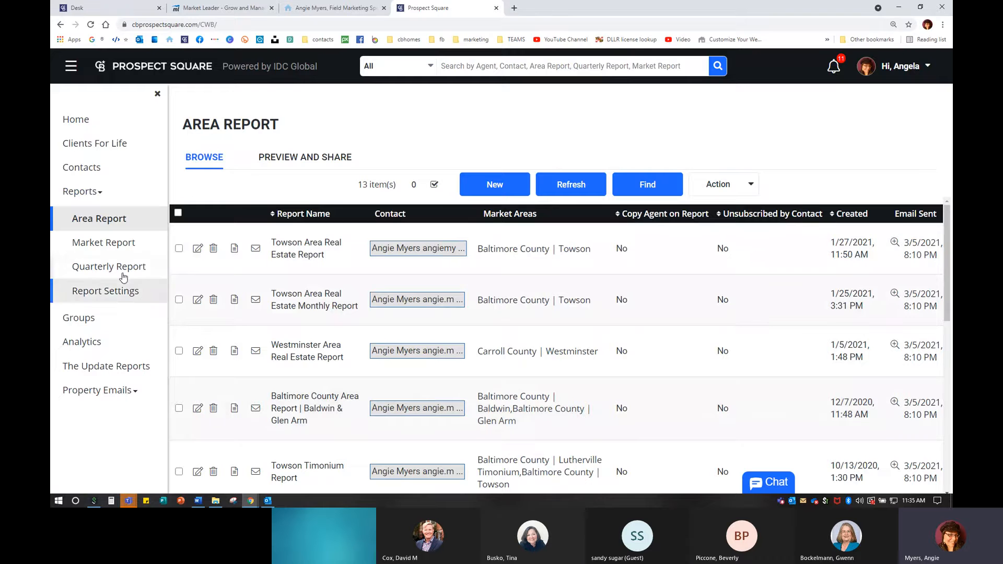
- Switch to the 13 area reports, look through Preview and Share, then return to Browse
{"action": "left_click", "coordinate": [116, 245]}
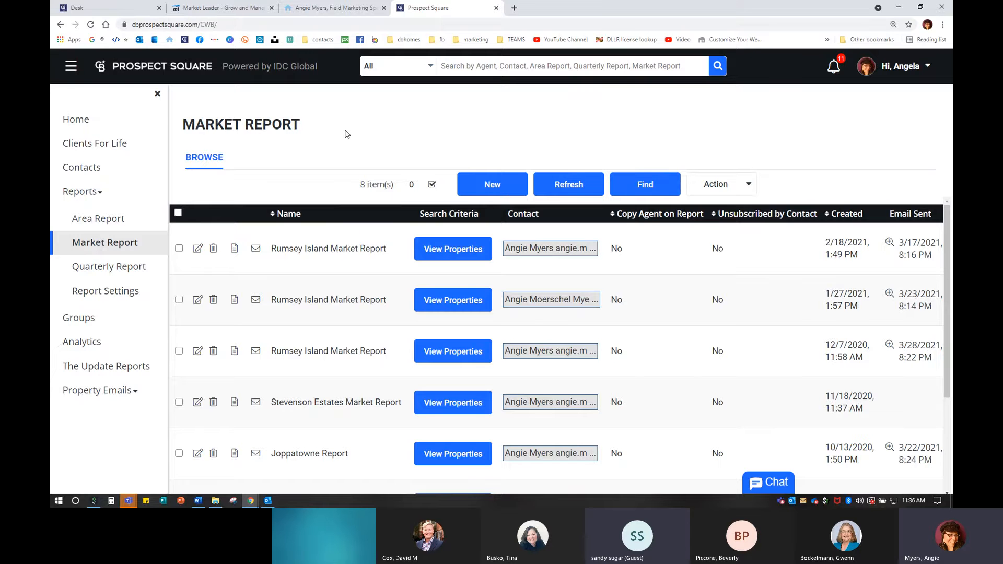
{"action": "left_click", "coordinate": [100, 224]}
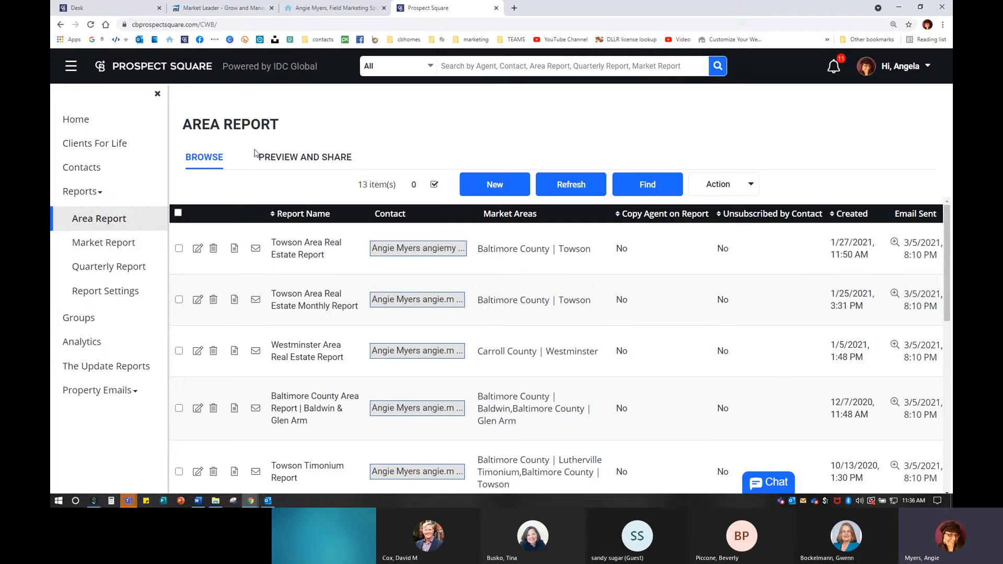
{"action": "left_click", "coordinate": [295, 157]}
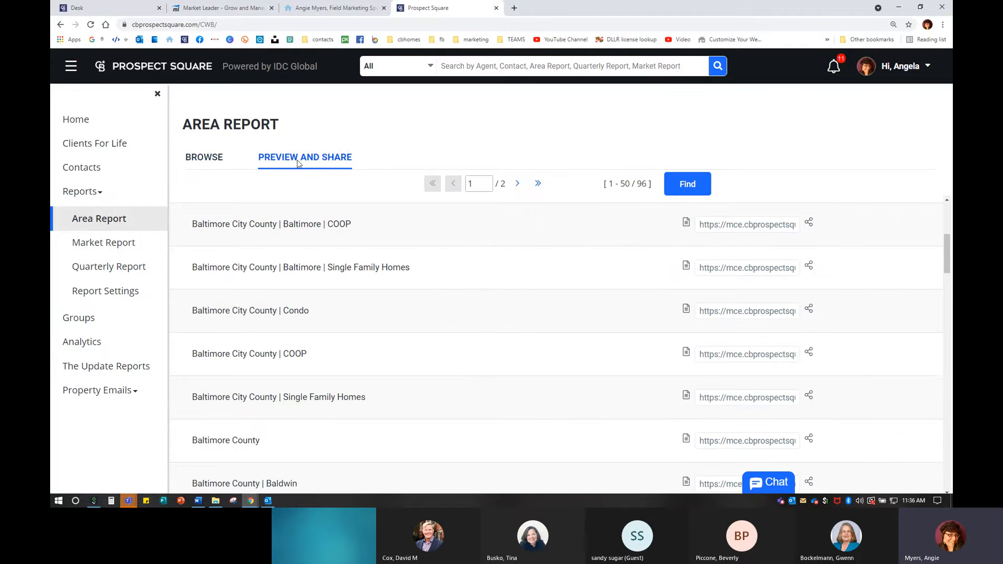
{"action": "scroll", "coordinate": [293, 320], "scroll_direction": "up", "scroll_amount": 2}
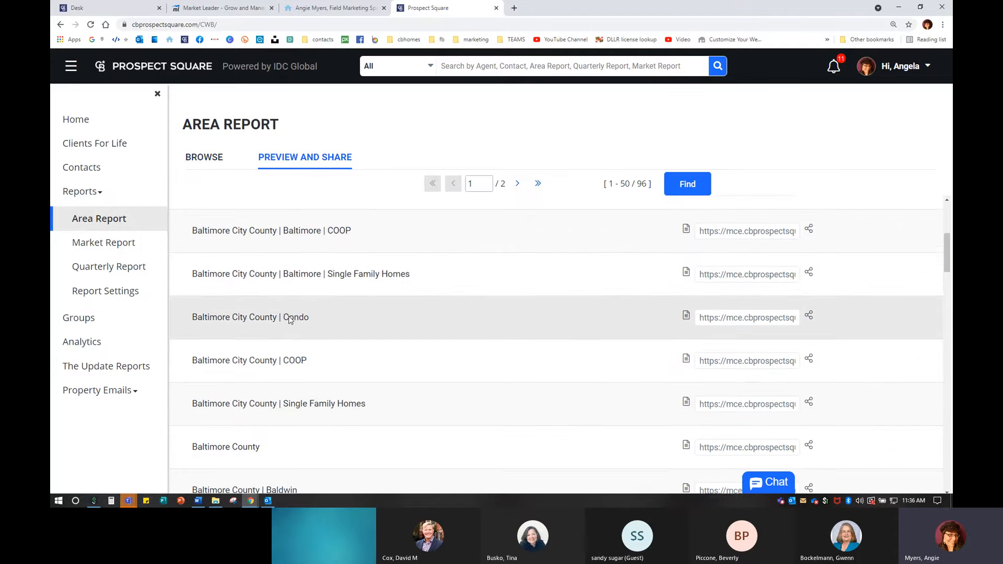
{"action": "scroll", "coordinate": [290, 318], "scroll_direction": "up", "scroll_amount": 1}
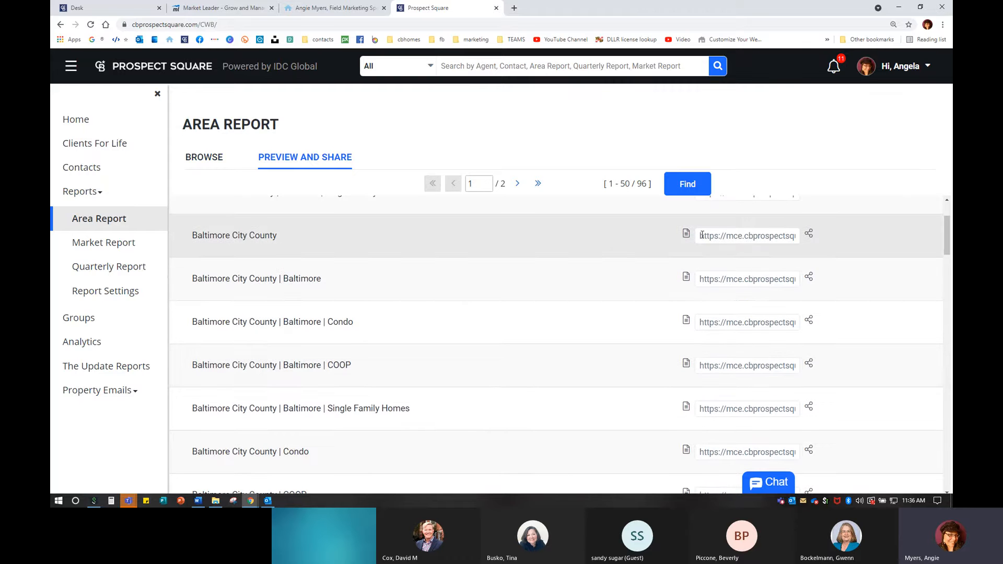
{"action": "left_click", "coordinate": [204, 157]}
- Start a new area report and search market areas limited to the Baltimore City County region
{"action": "left_click", "coordinate": [503, 178]}
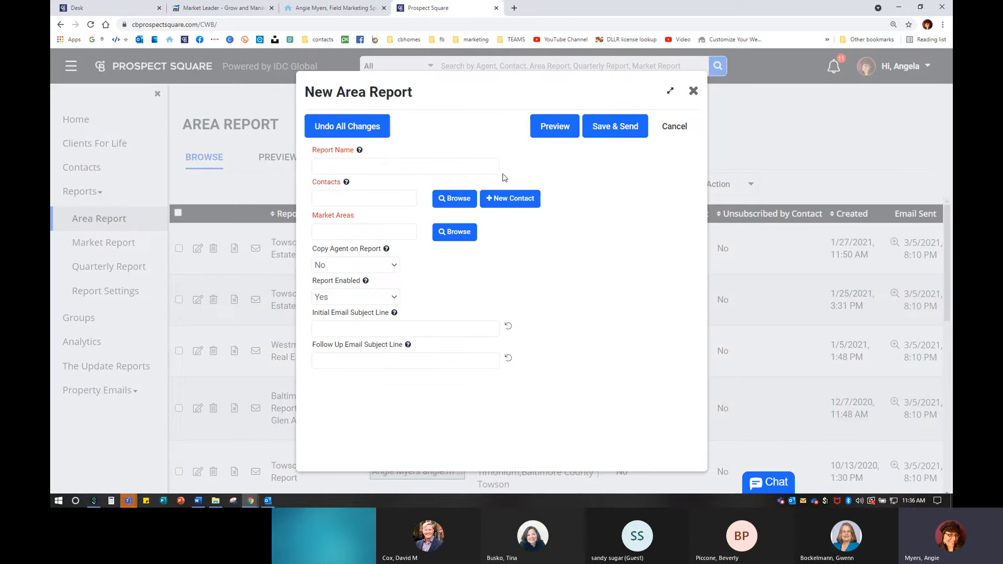
{"action": "left_click", "coordinate": [449, 229]}
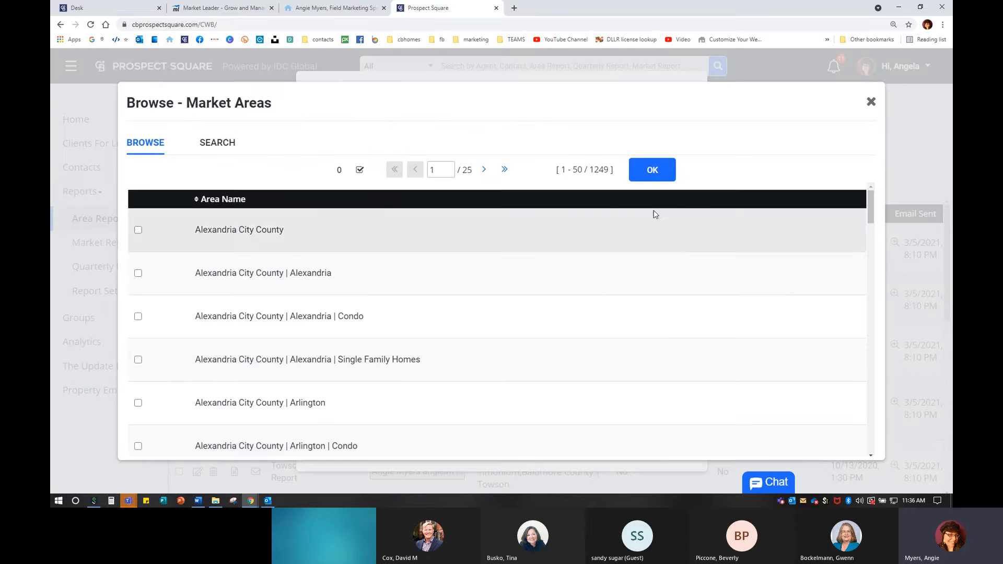
{"action": "left_click", "coordinate": [219, 145]}
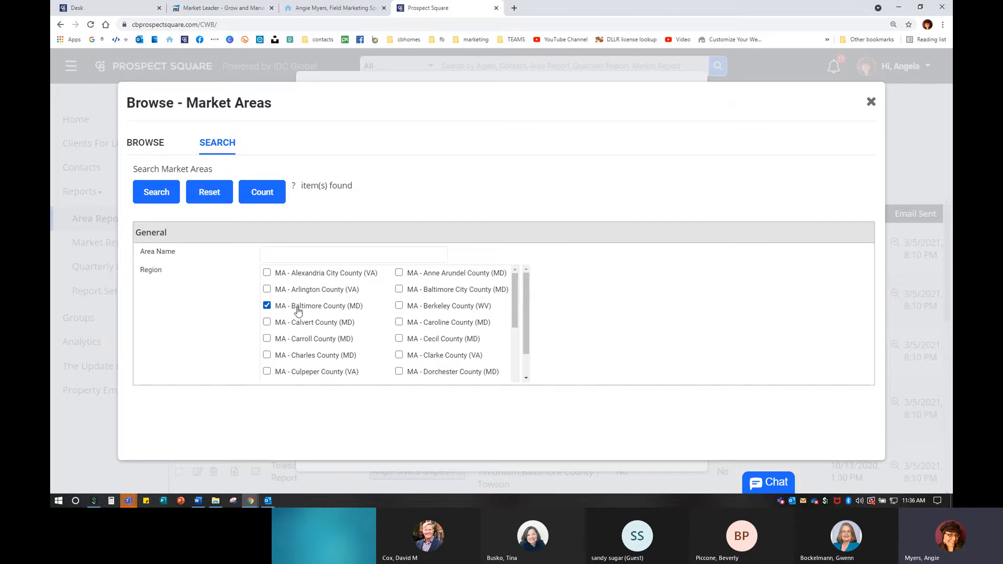
{"action": "left_click", "coordinate": [399, 289]}
{"action": "left_click", "coordinate": [161, 196]}
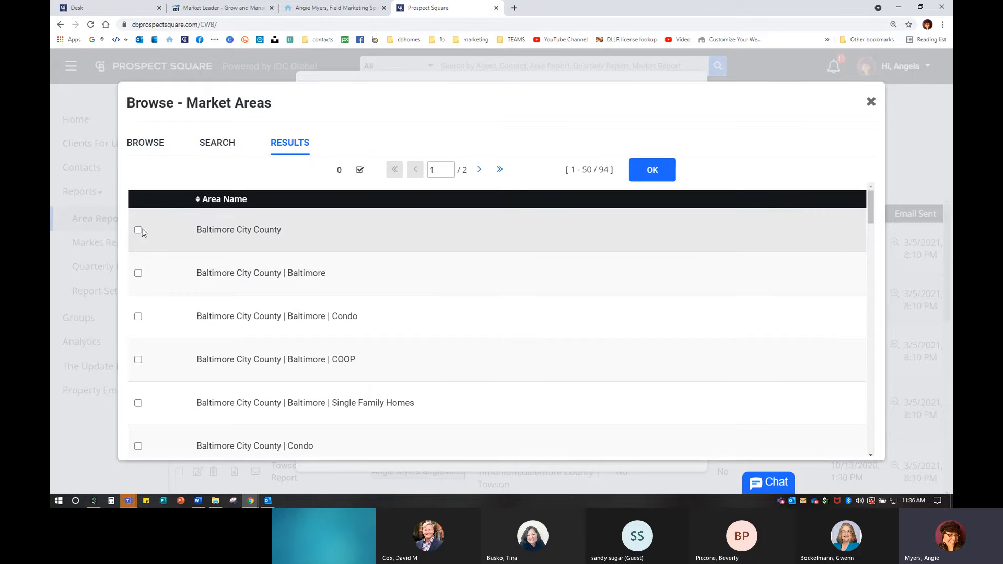
- Pick the Baltimore City County and Single Family Homes areas, adding then dropping Catonsville
{"action": "left_click", "coordinate": [138, 230]}
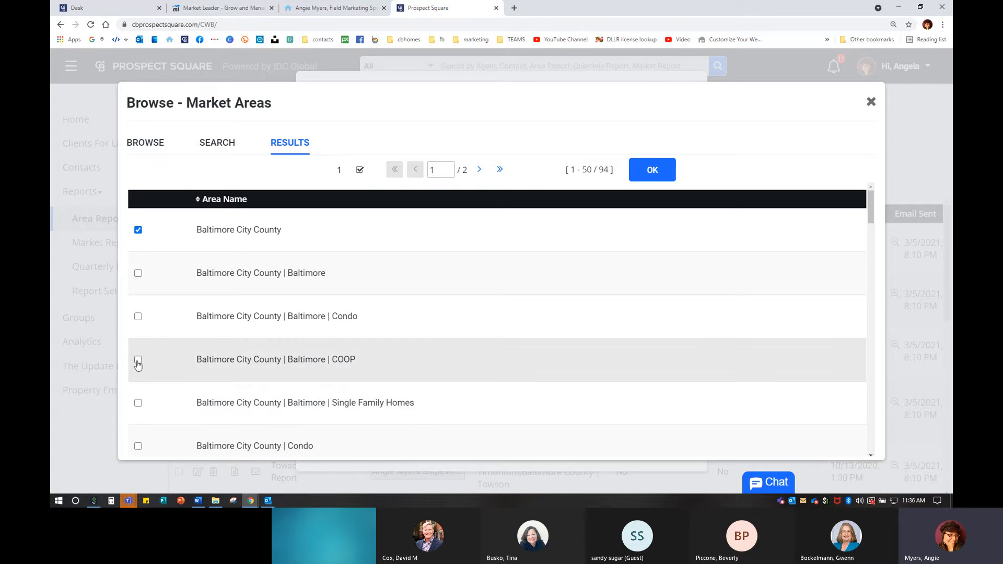
{"action": "scroll", "coordinate": [186, 386], "scroll_direction": "down", "scroll_amount": 3}
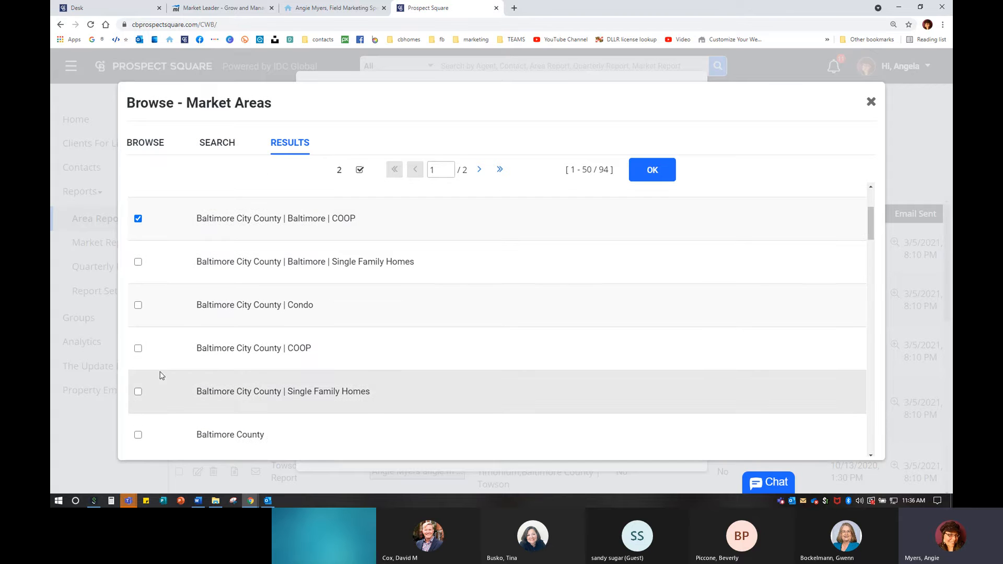
{"action": "left_click", "coordinate": [137, 393]}
{"action": "scroll", "coordinate": [151, 395], "scroll_direction": "down", "scroll_amount": 3}
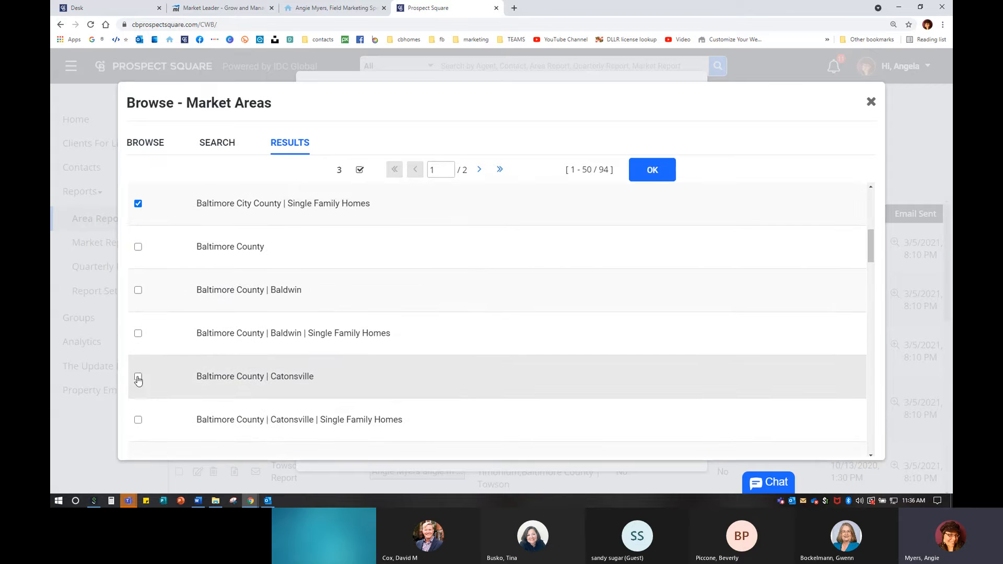
{"action": "left_click", "coordinate": [138, 377]}
{"action": "left_click", "coordinate": [138, 376]}
{"action": "scroll", "coordinate": [193, 391], "scroll_direction": "up", "scroll_amount": 5}
{"action": "scroll", "coordinate": [195, 386], "scroll_direction": "up", "scroll_amount": 2}
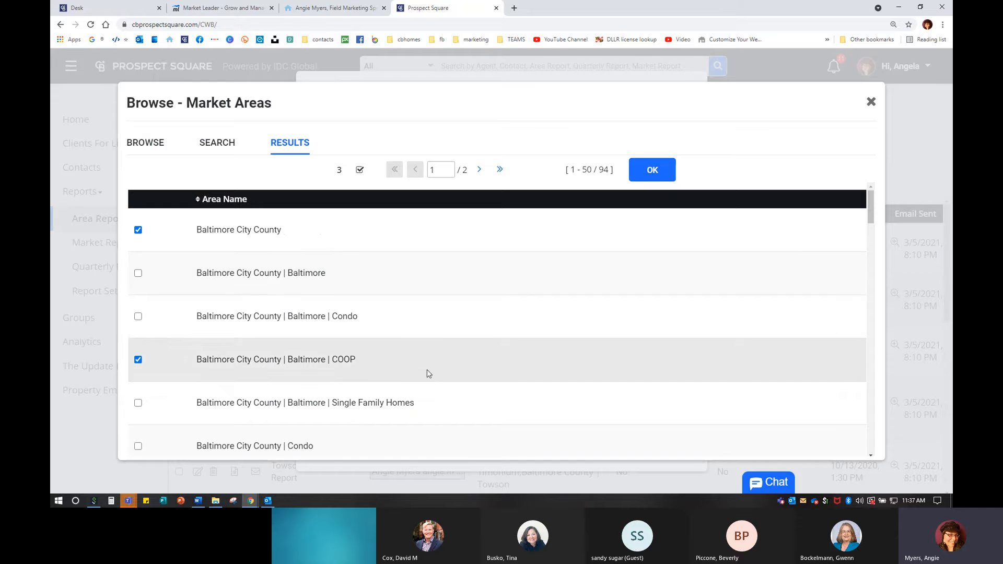
- Rerun the search, pick Baltimore COOP, then close the picker and discard the new report
{"action": "left_click", "coordinate": [230, 144]}
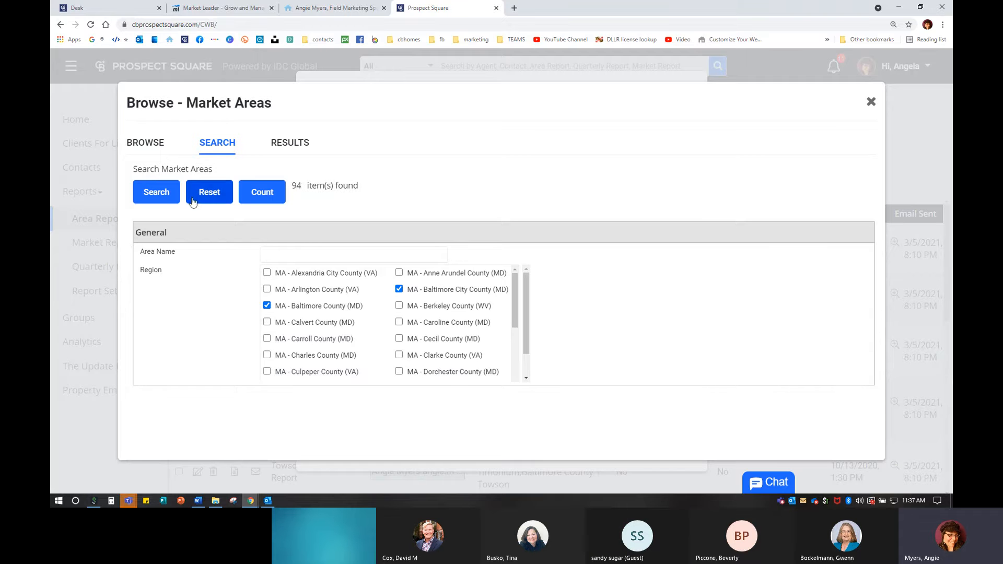
{"action": "left_click", "coordinate": [166, 197]}
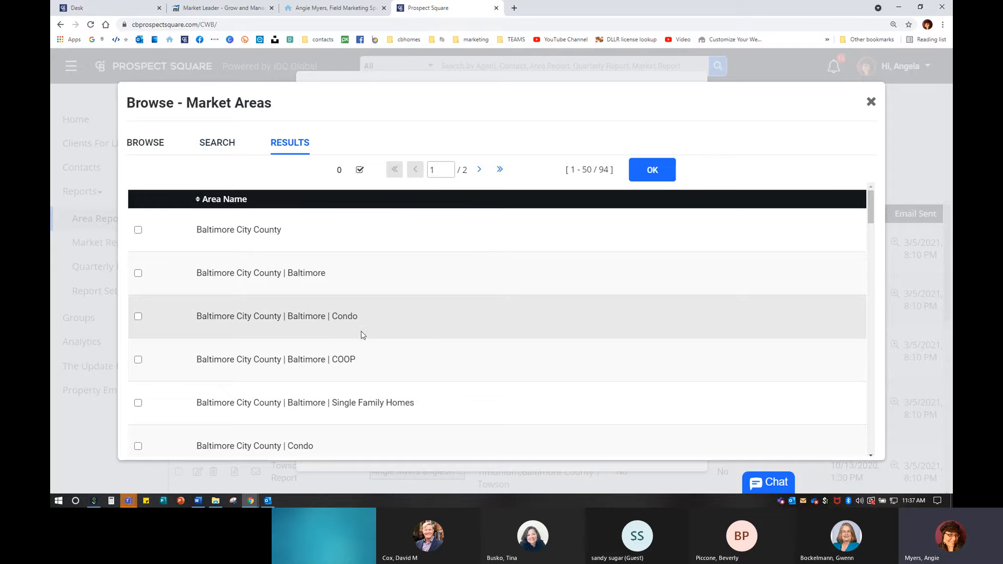
{"action": "left_click", "coordinate": [138, 360]}
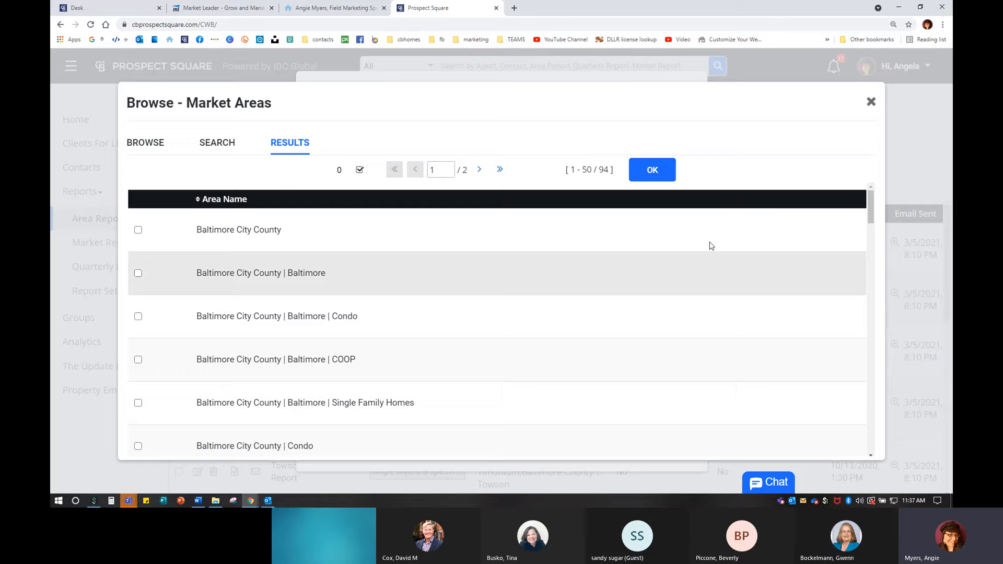
{"action": "left_click", "coordinate": [871, 102]}
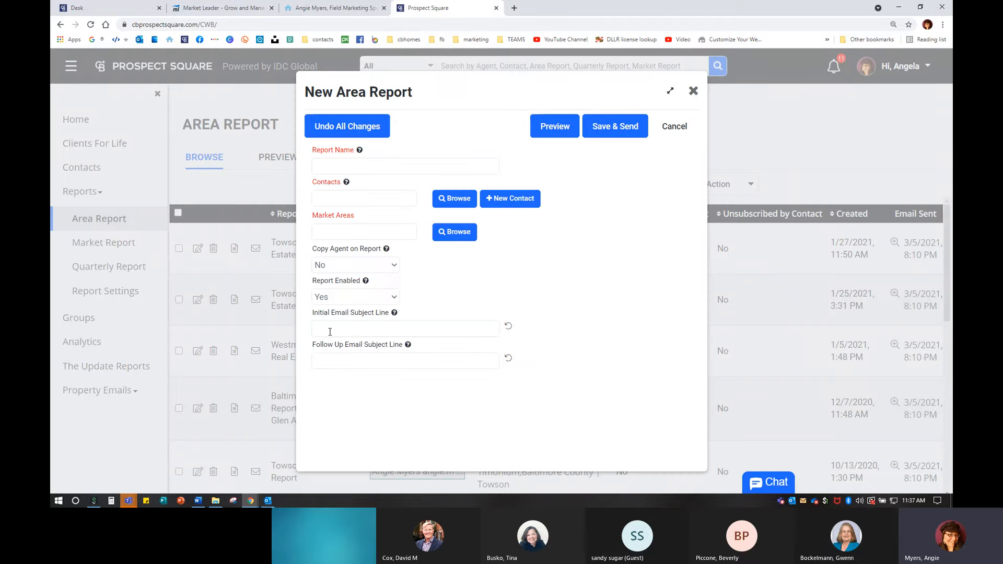
{"action": "left_click", "coordinate": [693, 91]}
- Return to the Market Report list and scroll through its 8 saved reports
{"action": "left_click", "coordinate": [139, 242]}
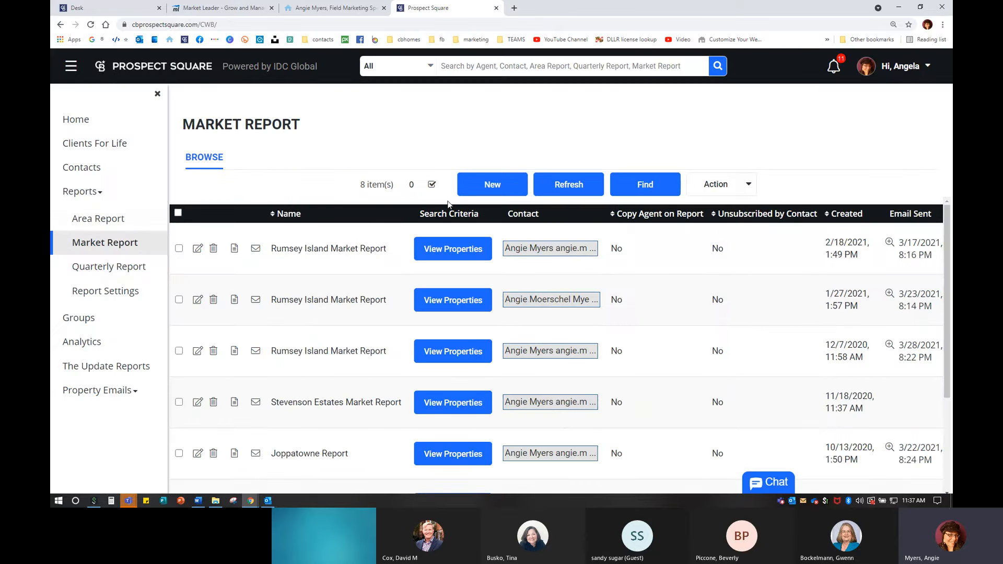
{"action": "left_click", "coordinate": [280, 154]}
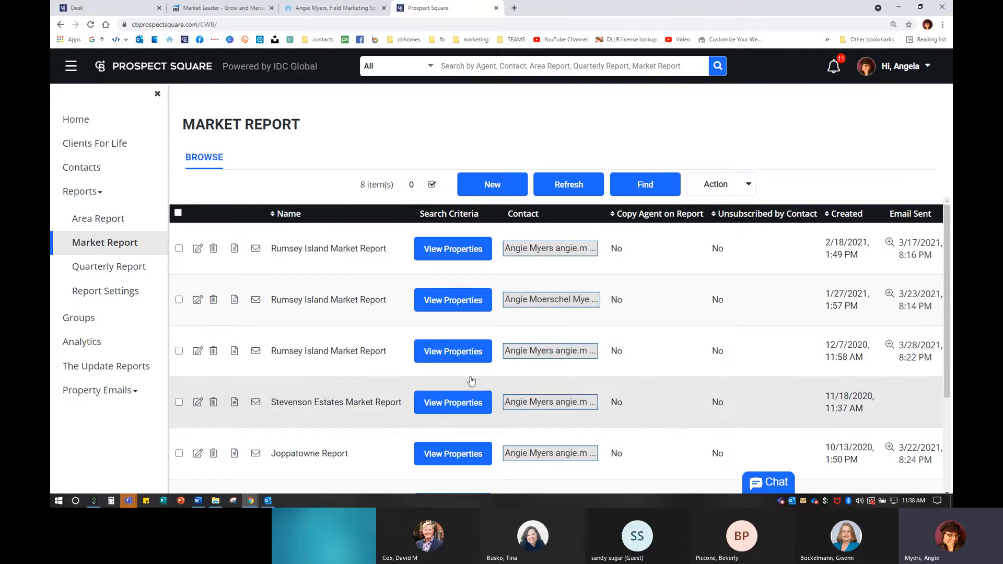
{"action": "scroll", "coordinate": [665, 356], "scroll_direction": "down", "scroll_amount": 1}
{"action": "scroll", "coordinate": [665, 356], "scroll_direction": "down", "scroll_amount": 2}
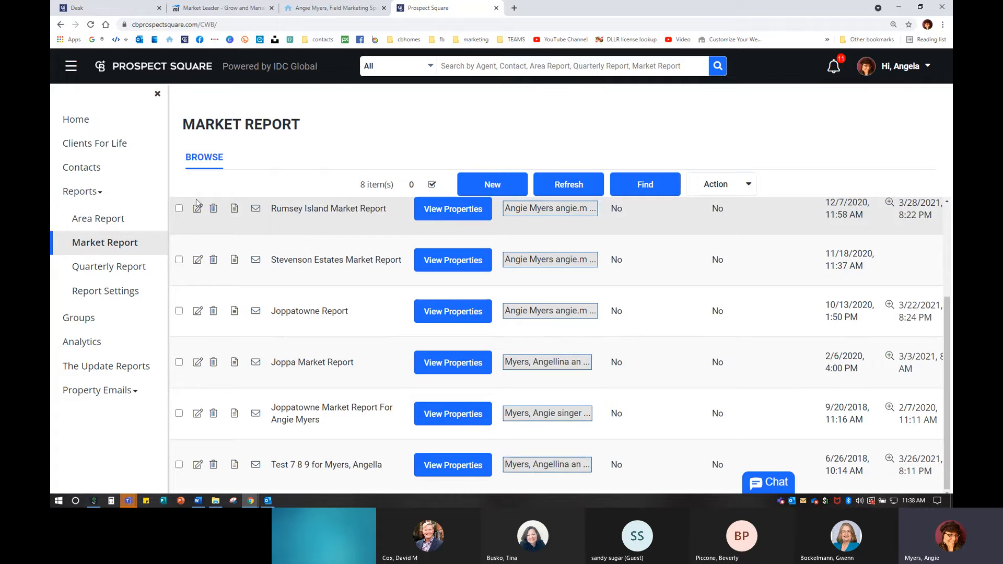
{"action": "scroll", "coordinate": [700, 376], "scroll_direction": "up", "scroll_amount": 3}
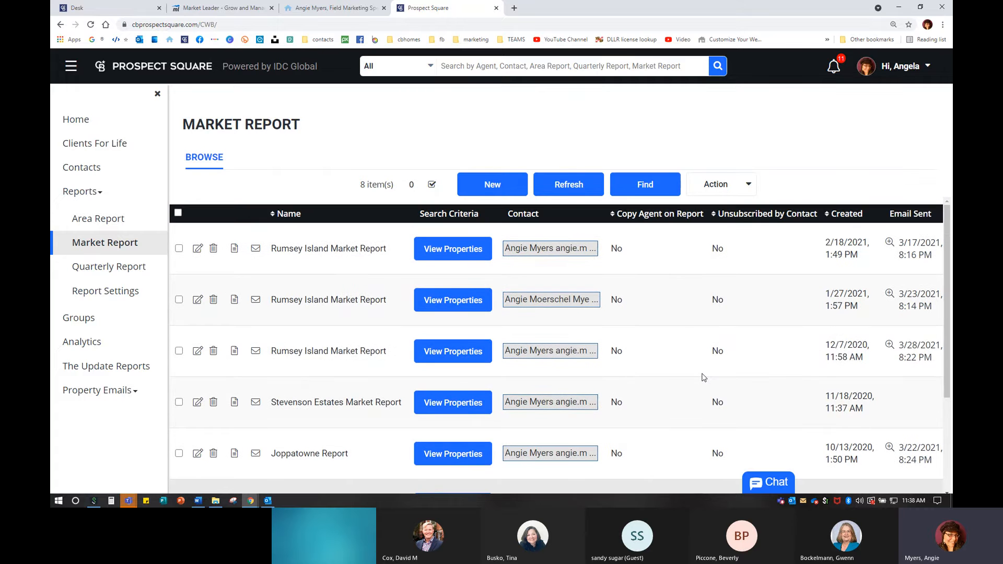
{"action": "scroll", "coordinate": [741, 349], "scroll_direction": "down", "scroll_amount": 3}
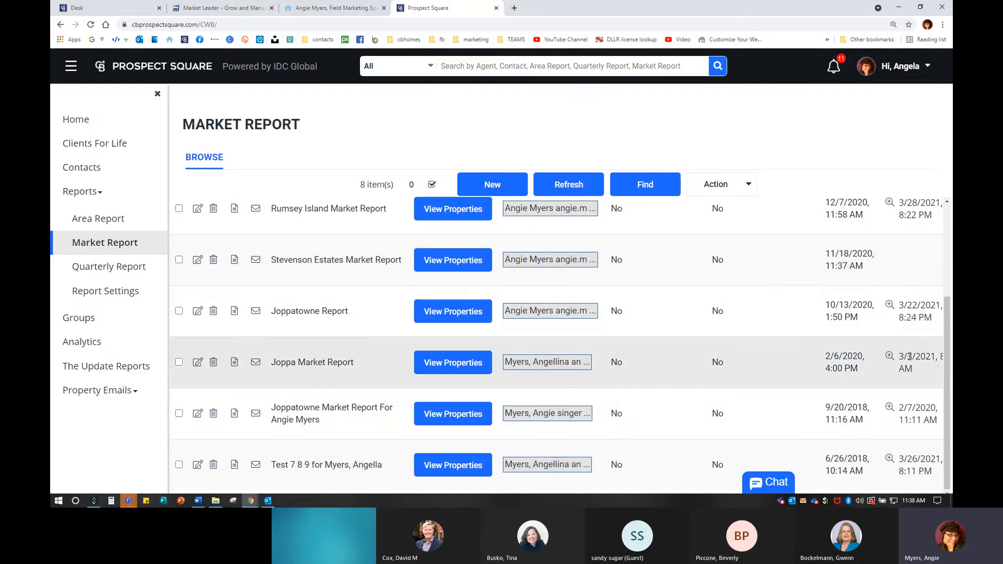
{"action": "scroll", "coordinate": [909, 357], "scroll_direction": "up", "scroll_amount": 3}
{"action": "scroll", "coordinate": [909, 357], "scroll_direction": "down", "scroll_amount": 3}
{"action": "scroll", "coordinate": [892, 391], "scroll_direction": "up", "scroll_amount": 3}
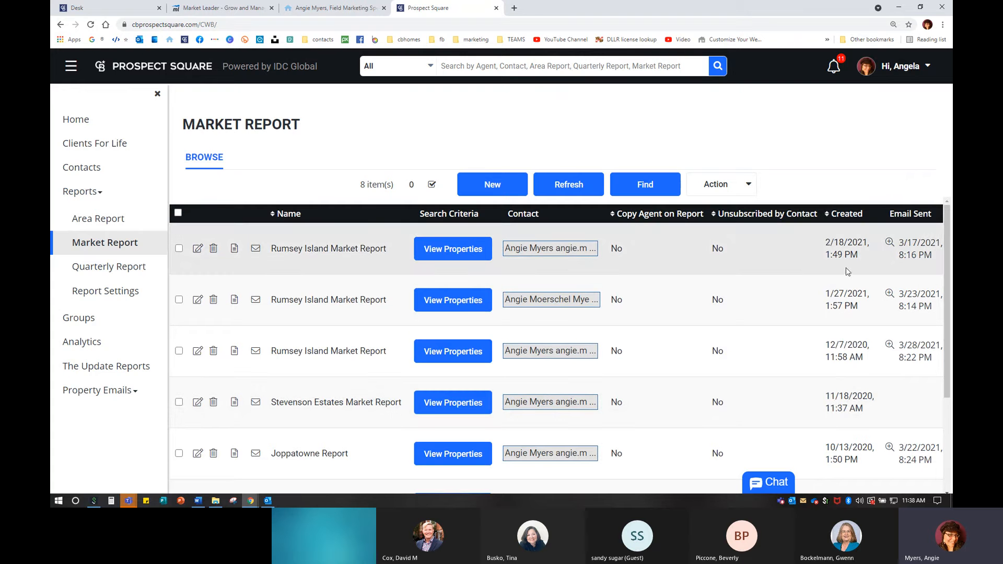
- Open the saved search properties for the first Rumsey Island report and scroll the Joppa listings
{"action": "left_click", "coordinate": [439, 254]}
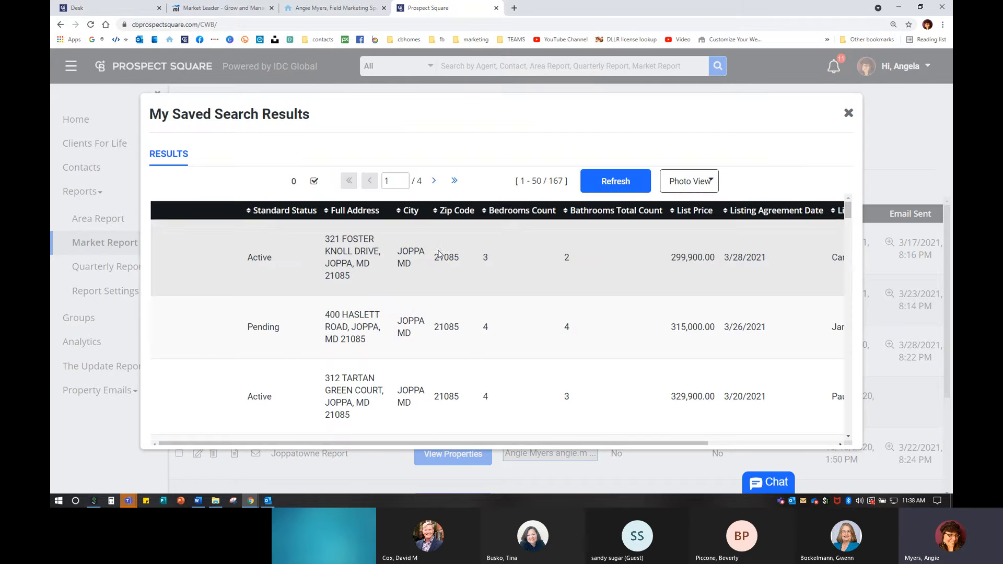
{"action": "scroll", "coordinate": [373, 286], "scroll_direction": "down", "scroll_amount": 3}
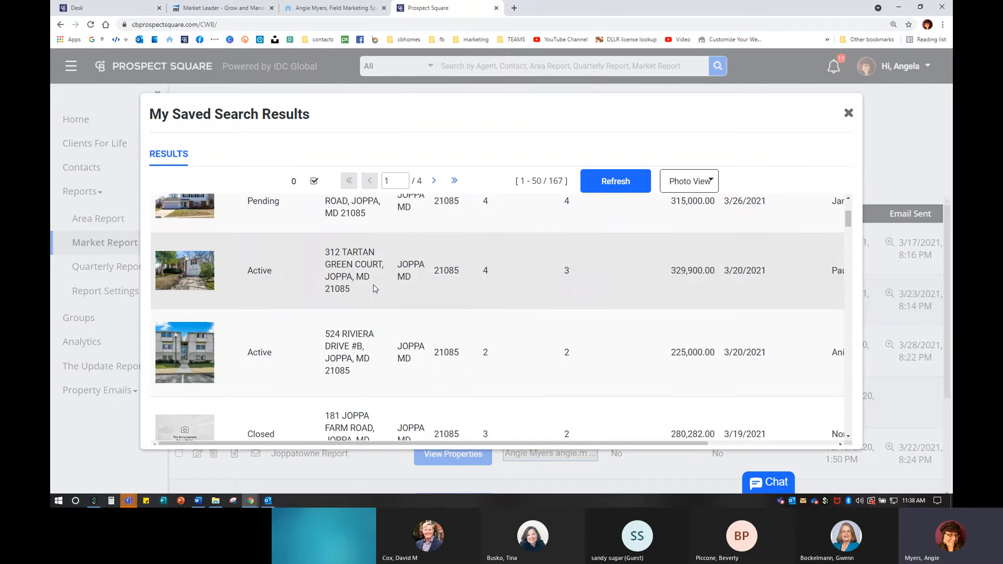
{"action": "scroll", "coordinate": [375, 288], "scroll_direction": "down", "scroll_amount": 10}
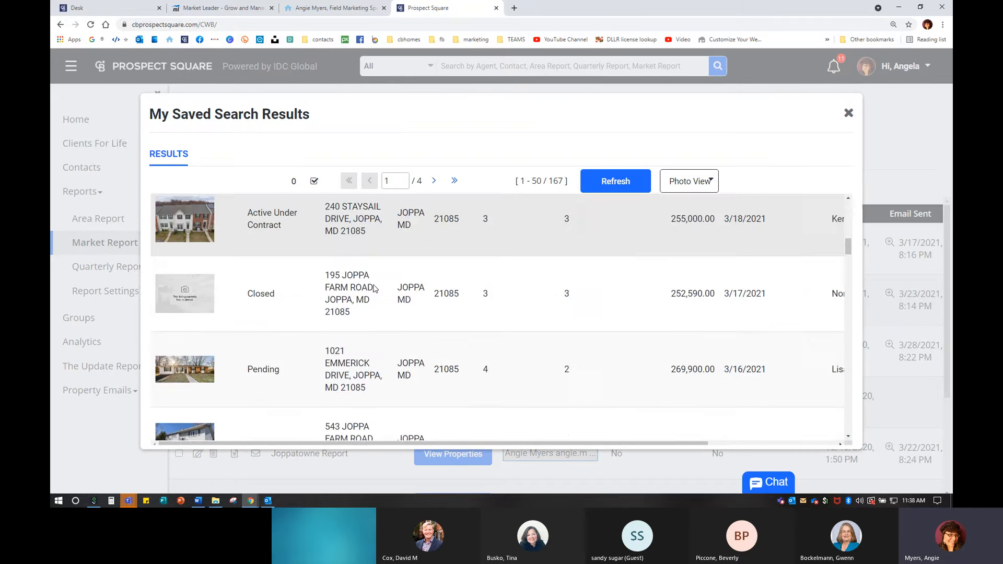
{"action": "scroll", "coordinate": [374, 288], "scroll_direction": "down", "scroll_amount": 8}
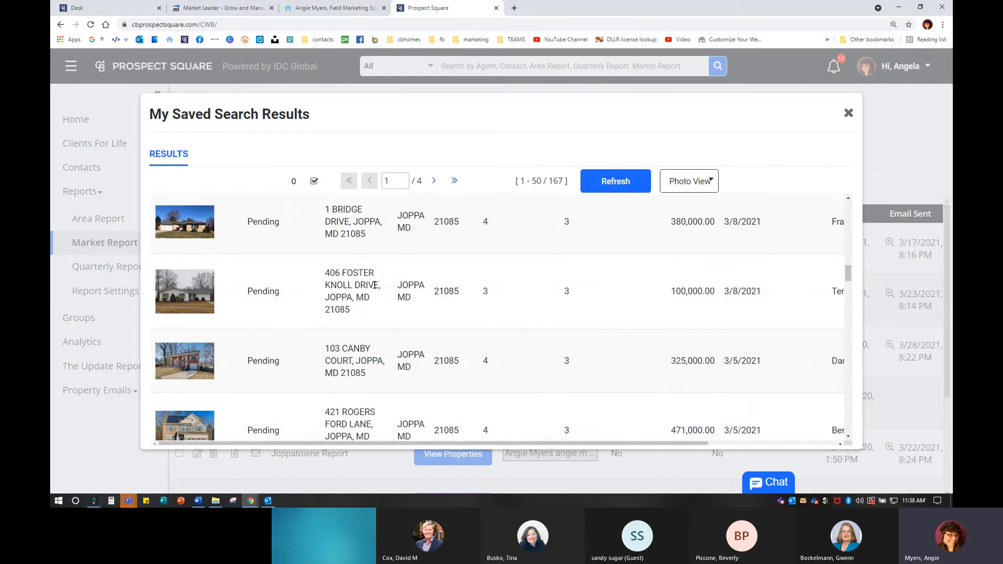
{"action": "scroll", "coordinate": [375, 287], "scroll_direction": "down", "scroll_amount": 5}
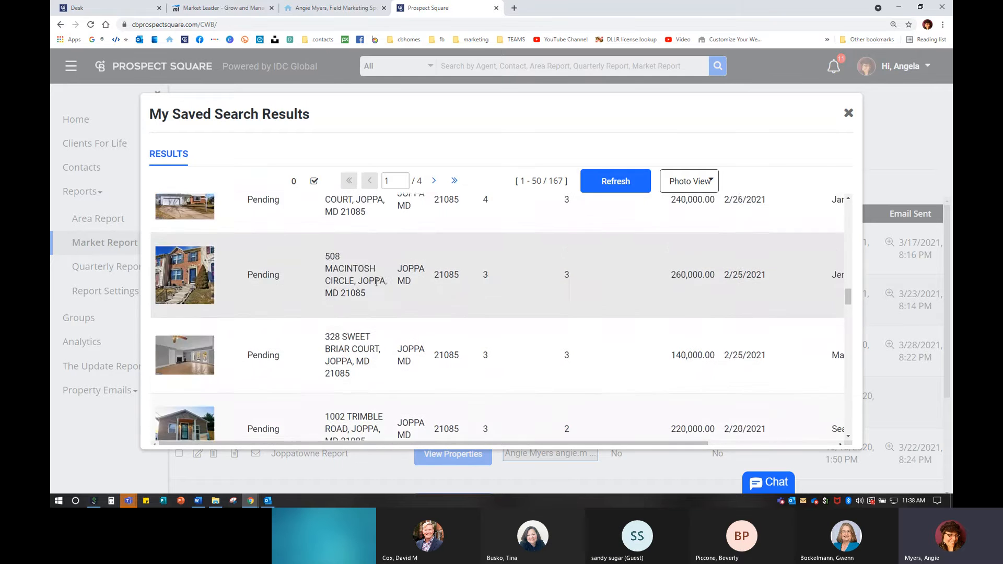
- Switch the results layout to List, then to Photo View, and scroll the listings
{"action": "left_click", "coordinate": [697, 183]}
{"action": "left_click", "coordinate": [688, 219]}
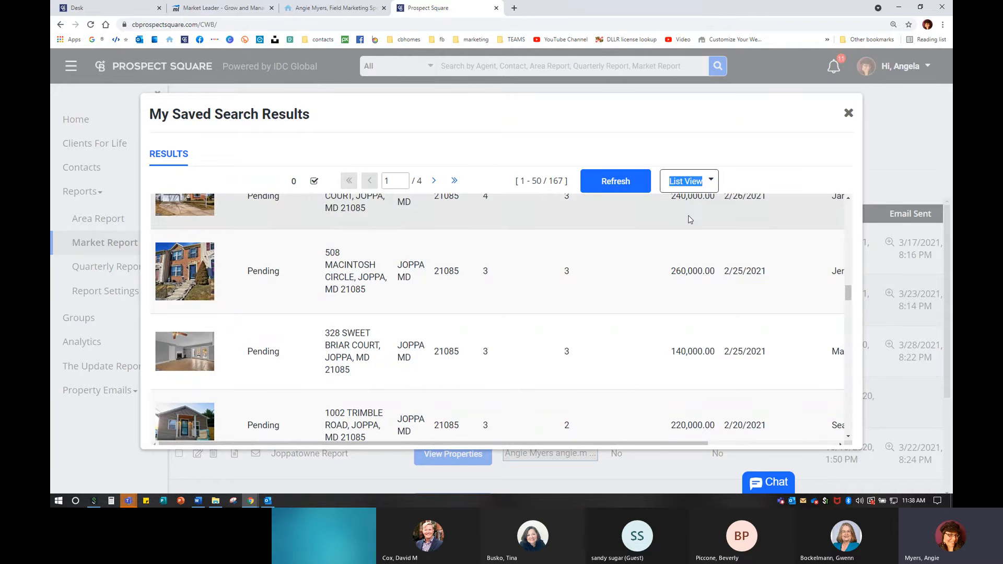
{"action": "key", "text": "ctrl"}
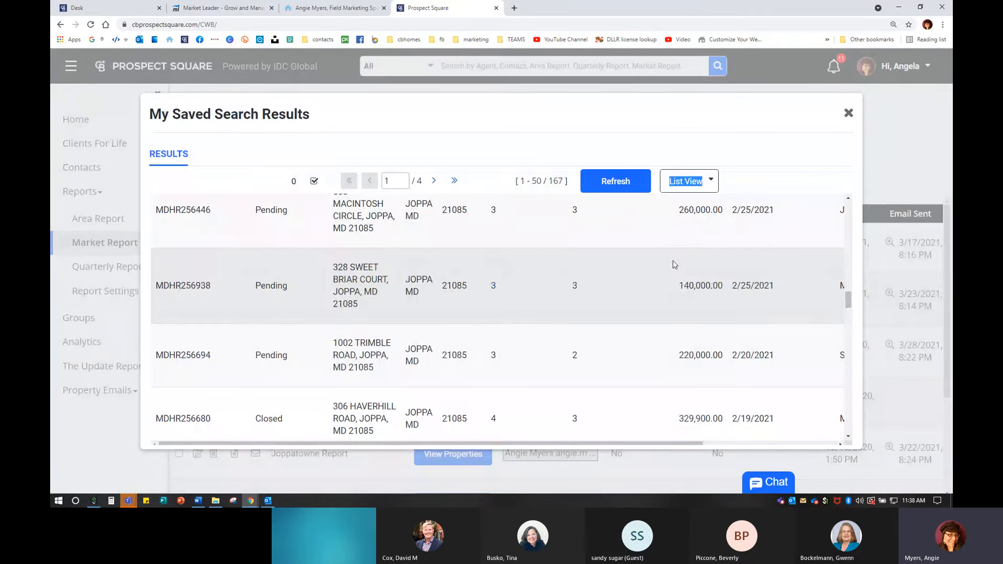
{"action": "left_click", "coordinate": [696, 186]}
{"action": "left_click", "coordinate": [690, 203]}
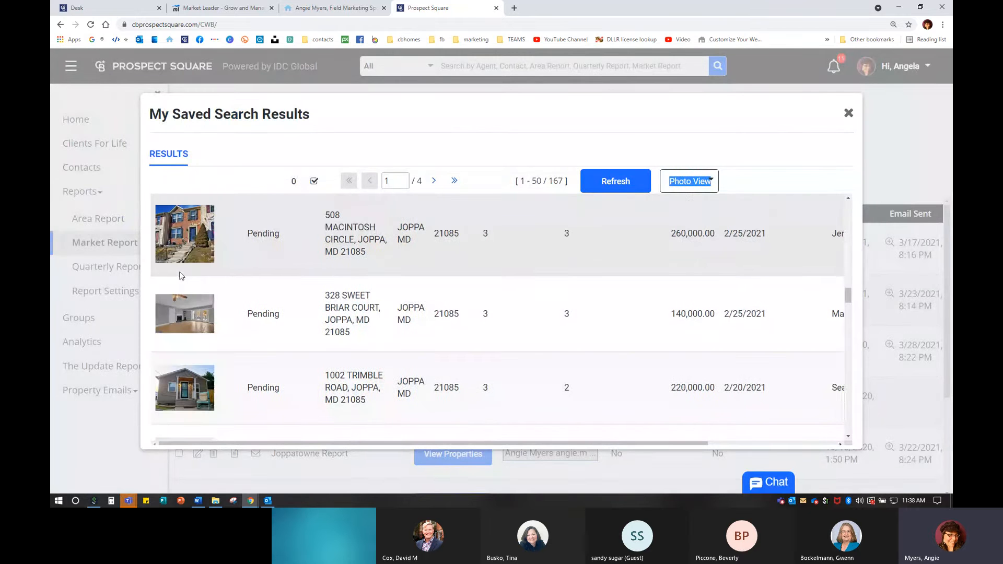
{"action": "scroll", "coordinate": [195, 275], "scroll_direction": "down", "scroll_amount": 4}
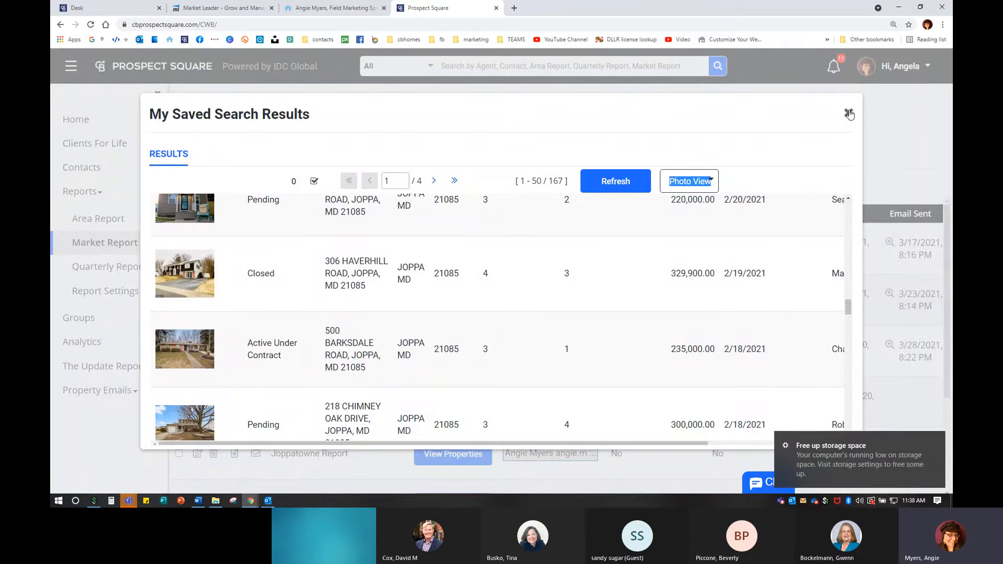
- Close the results and preview the first Rumsey Island Market Report, dismissing the storage notice
{"action": "left_click", "coordinate": [849, 114]}
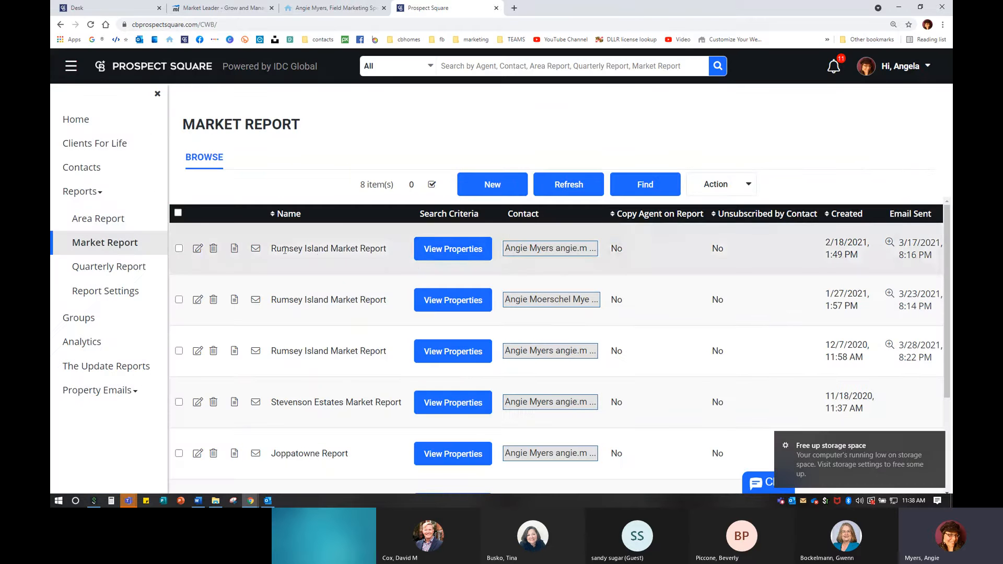
{"action": "left_click", "coordinate": [234, 250]}
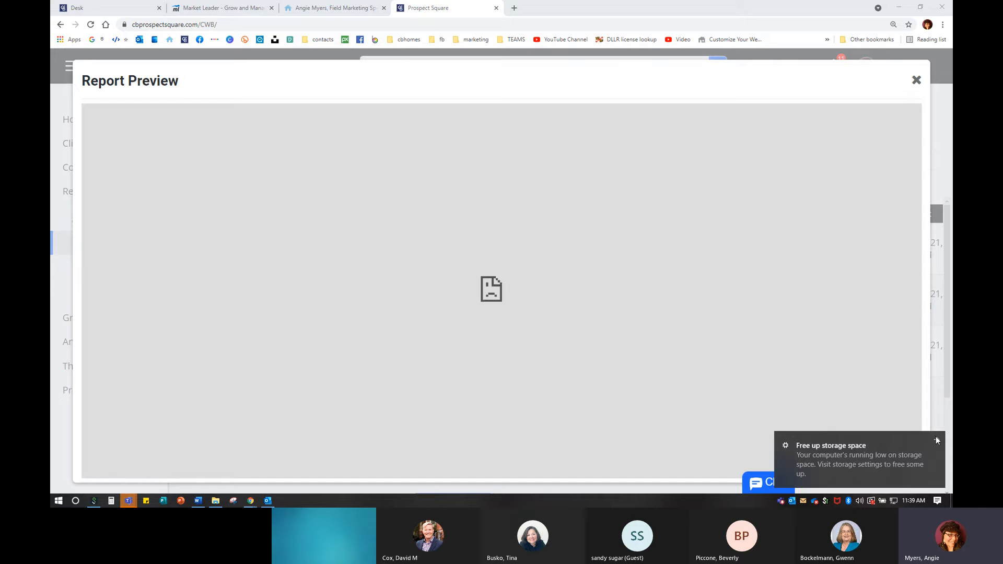
{"action": "left_click", "coordinate": [936, 437]}
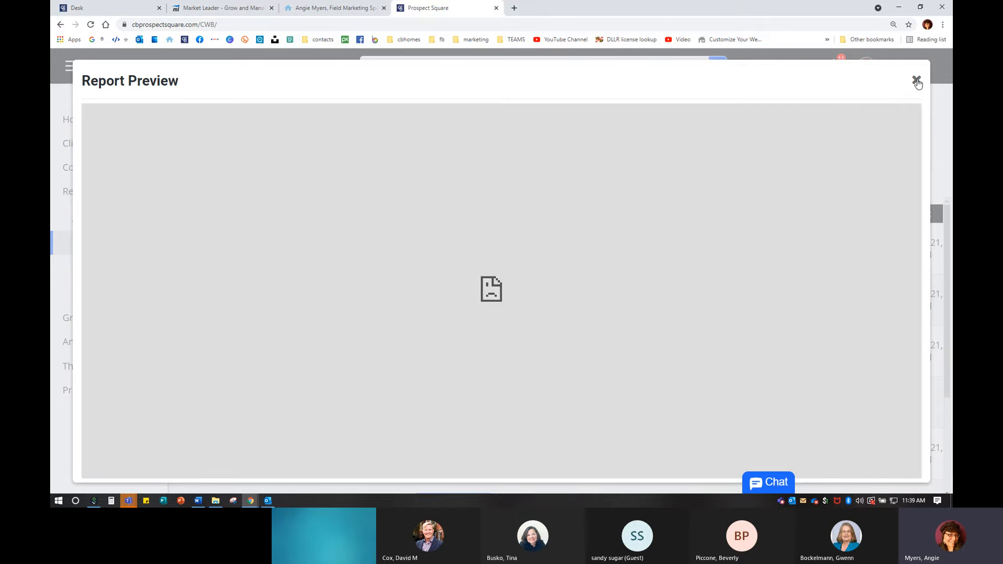
{"action": "left_click", "coordinate": [916, 80]}
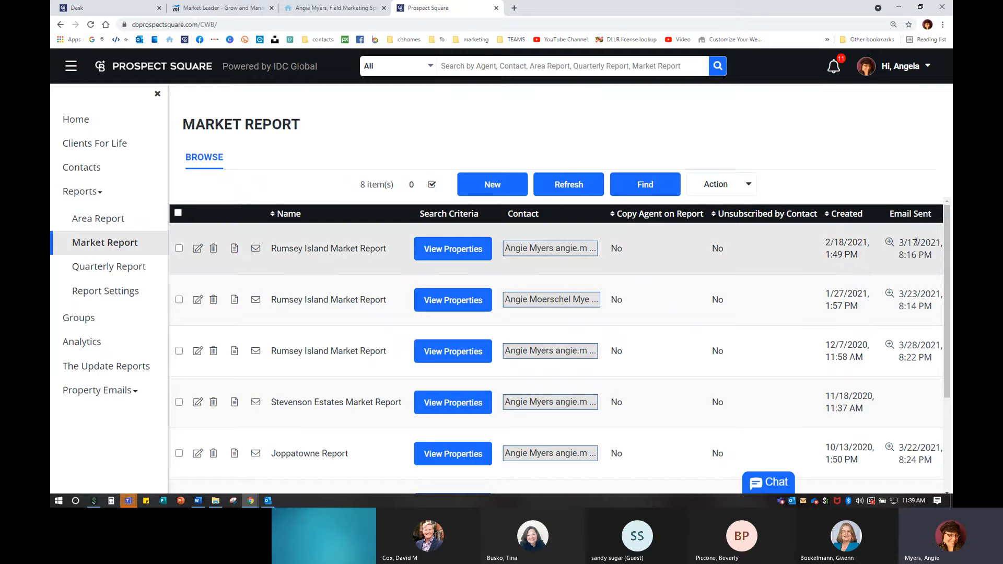
{"action": "key", "text": "ctrl"}
{"action": "key", "text": "ctrl"}
{"action": "key", "text": "ctrl"}
- Email the first Rumsey Island Market Report, confirming generation, then close Send Report
{"action": "left_click", "coordinate": [256, 250]}
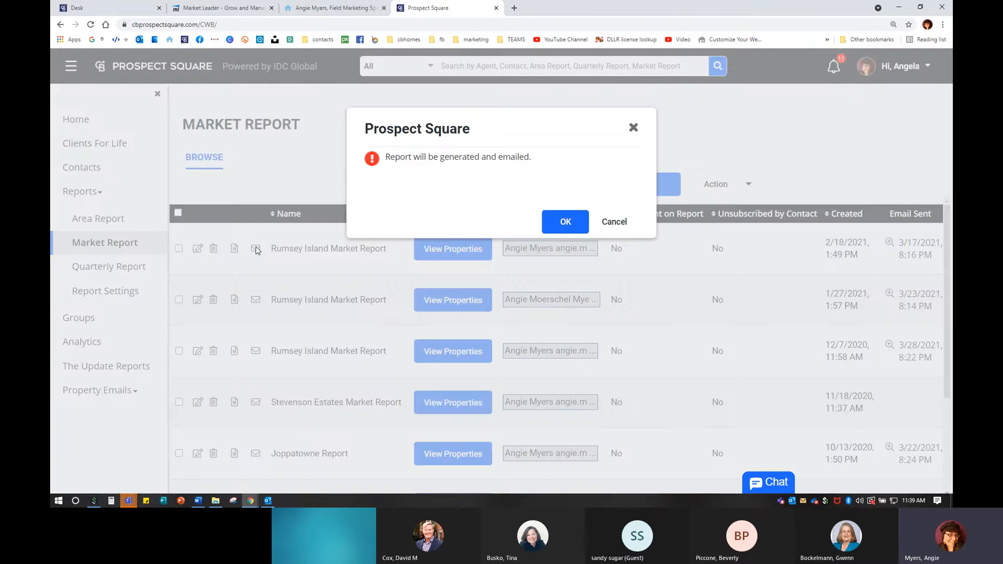
{"action": "left_click", "coordinate": [566, 223]}
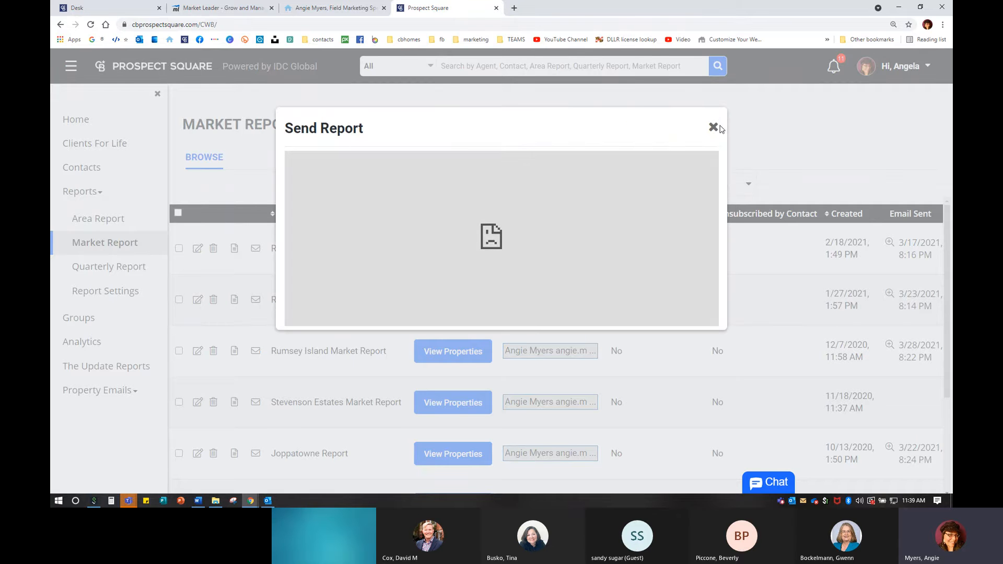
{"action": "left_click", "coordinate": [714, 128]}
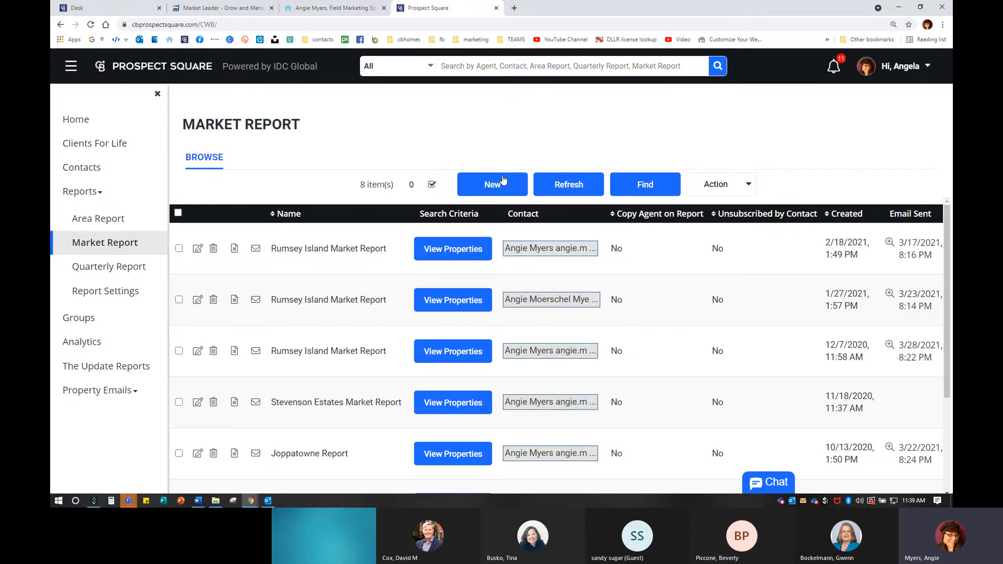
- Filter the Market Report list by the name 'stevenson'
{"action": "left_click", "coordinate": [641, 186]}
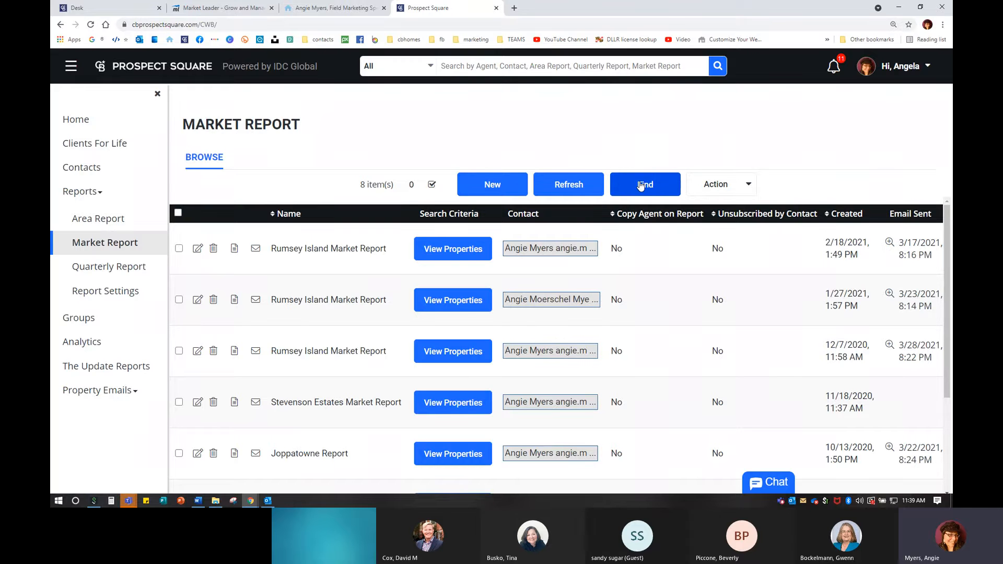
{"action": "scroll", "coordinate": [384, 328], "scroll_direction": "down", "scroll_amount": 3}
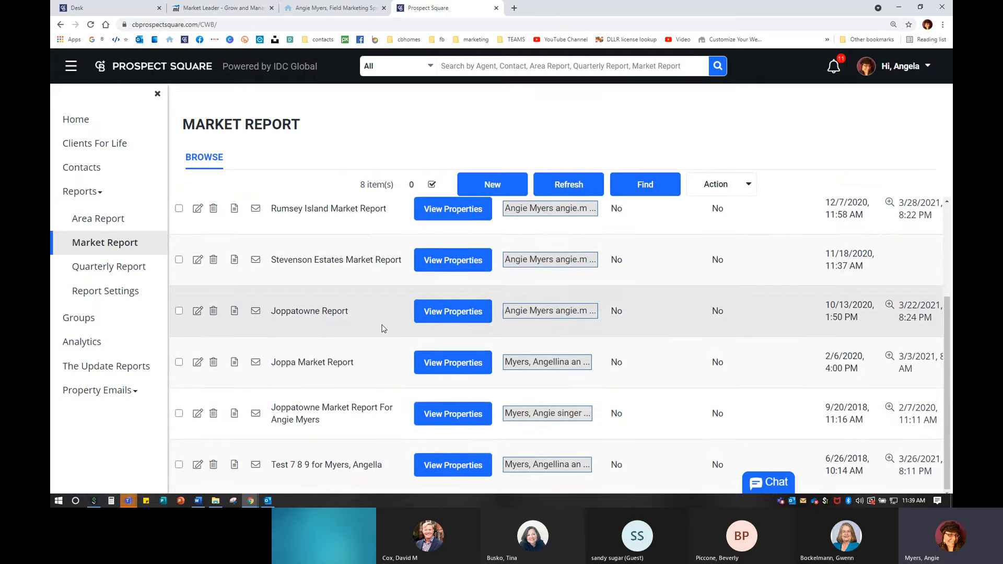
{"action": "scroll", "coordinate": [384, 330], "scroll_direction": "up", "scroll_amount": 3}
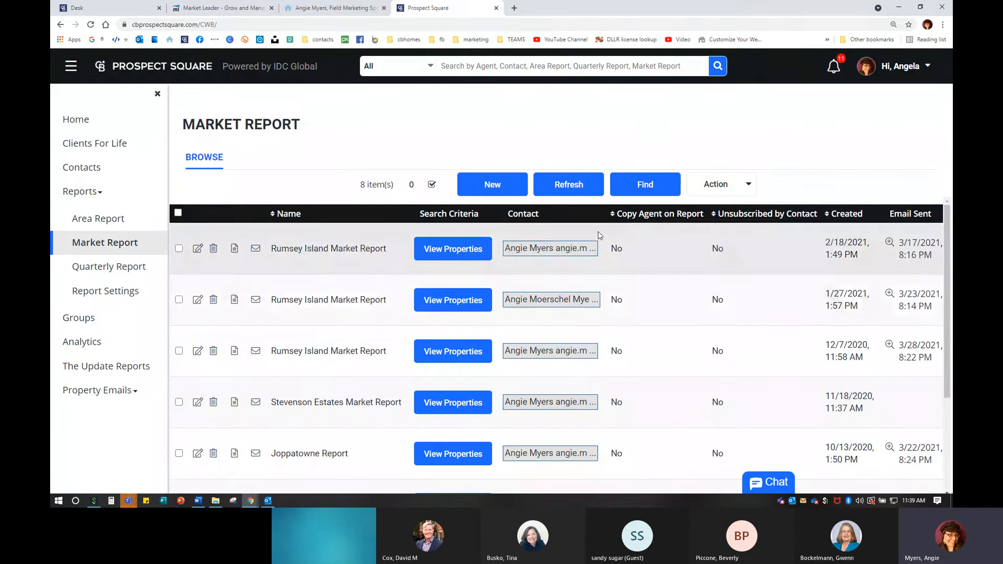
{"action": "left_click", "coordinate": [630, 189]}
{"action": "left_click", "coordinate": [456, 180]}
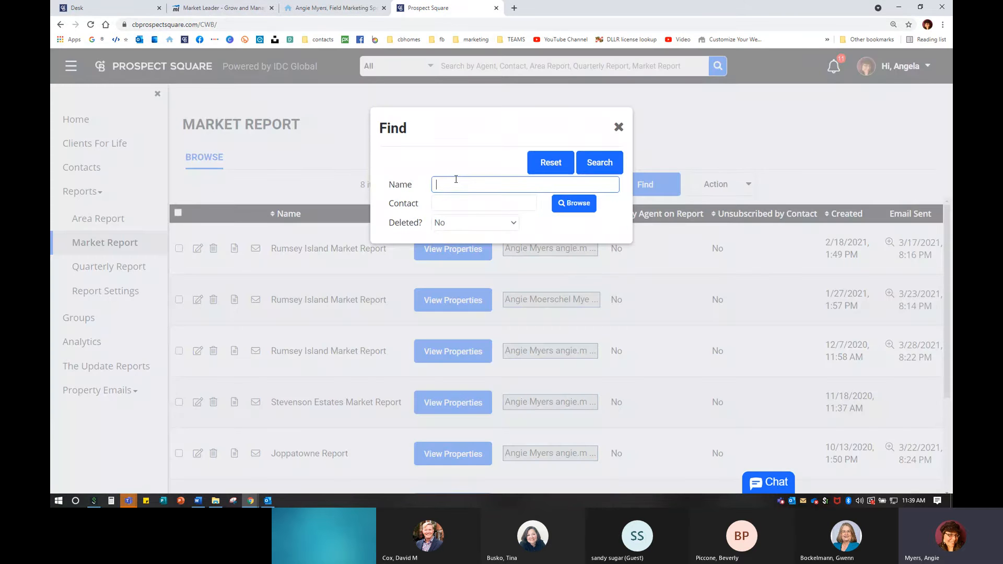
{"action": "type", "text": "stevenson"}
{"action": "double_click", "coordinate": [456, 181]}
{"action": "left_click", "coordinate": [598, 163]}
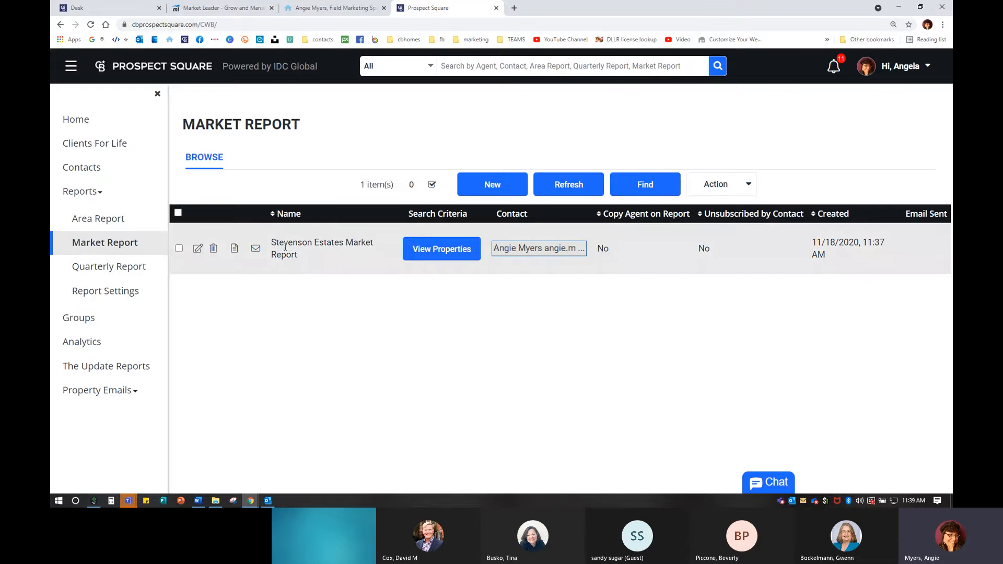
- Clear the name term, try filtering by a contact, then remove the contact again
{"action": "left_click", "coordinate": [653, 189]}
{"action": "double_click", "coordinate": [495, 183]}
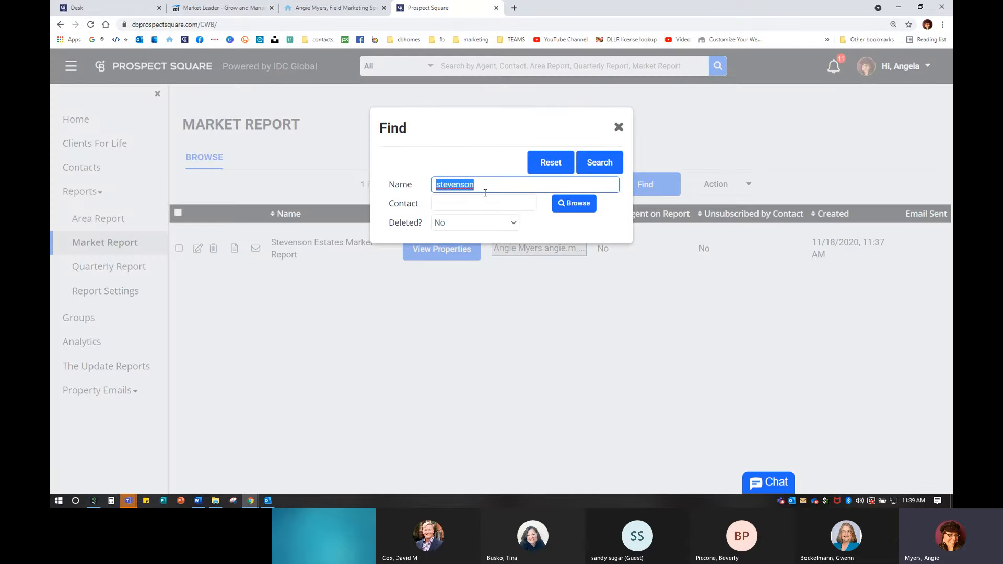
{"action": "key", "text": "BackSpace"}
{"action": "left_click", "coordinate": [471, 204]}
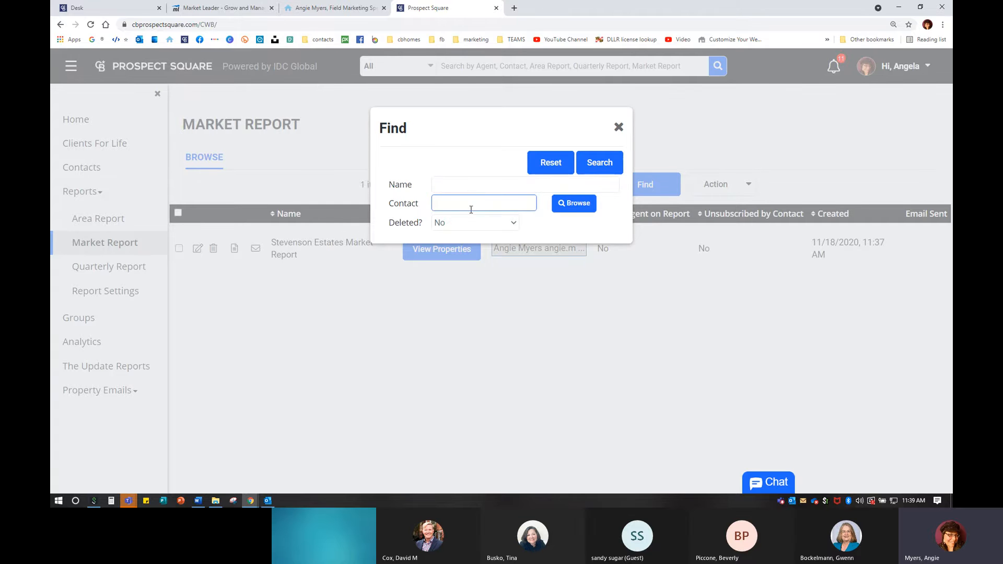
{"action": "type", "text": "angie"}
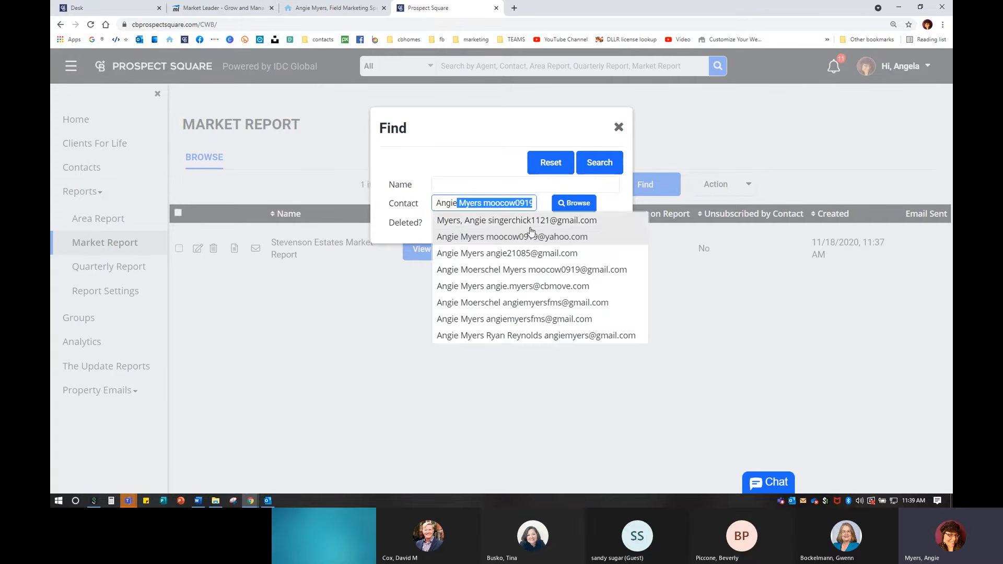
{"action": "left_click", "coordinate": [528, 256]}
{"action": "left_click", "coordinate": [568, 204]}
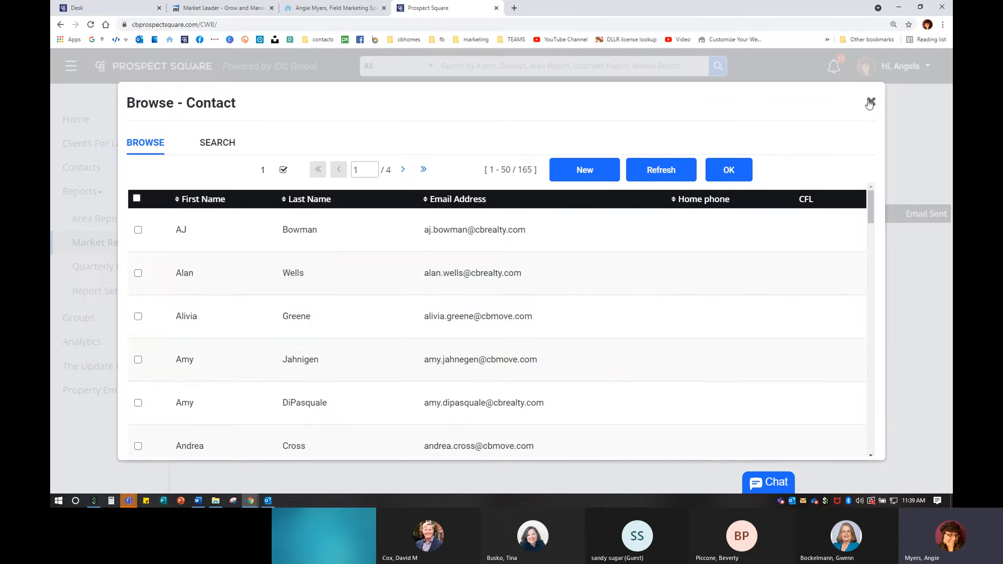
{"action": "left_click", "coordinate": [871, 102]}
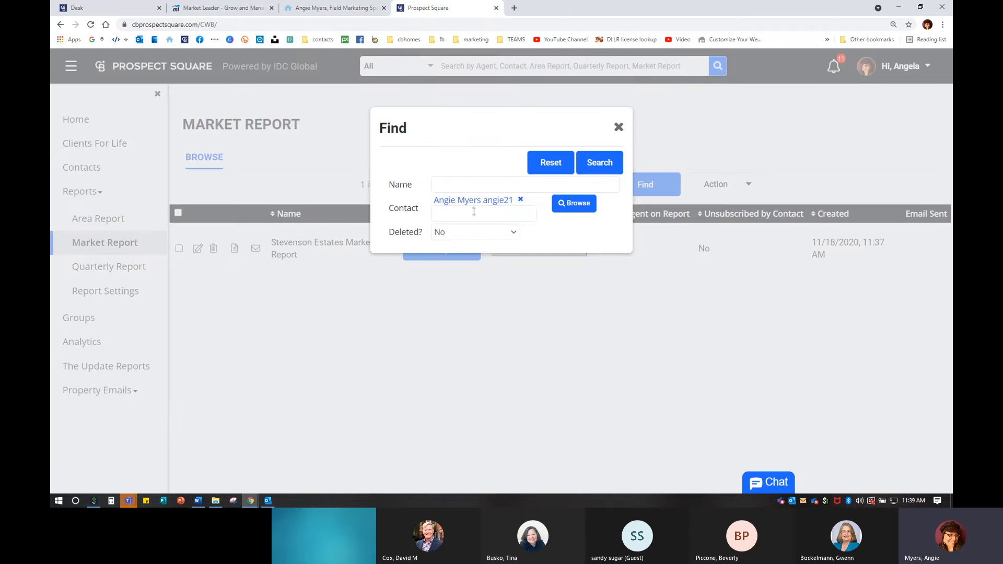
{"action": "left_click", "coordinate": [520, 200]}
- Set Deleted? to All and close the Find filter without searching
{"action": "left_click", "coordinate": [451, 225]}
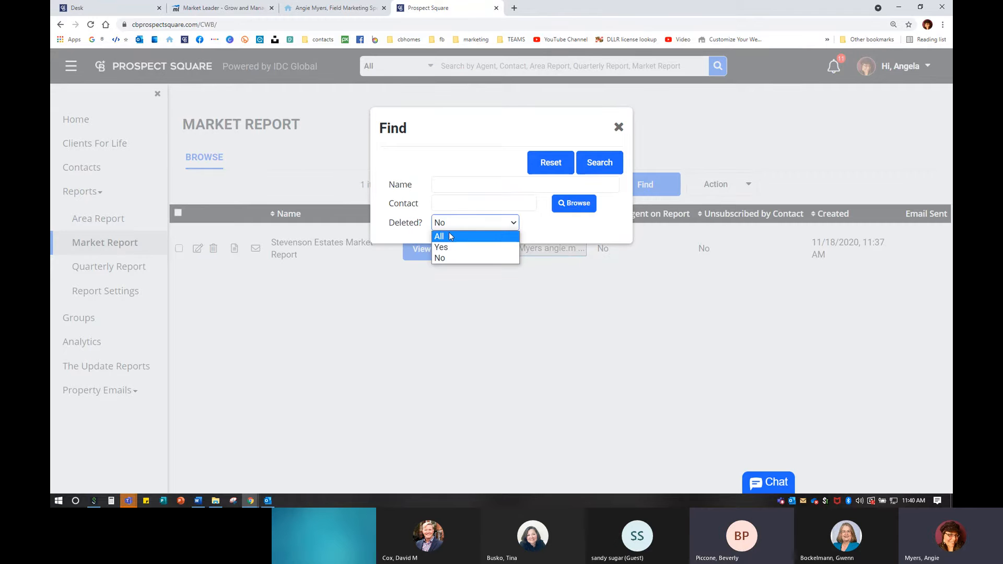
{"action": "left_click", "coordinate": [451, 236]}
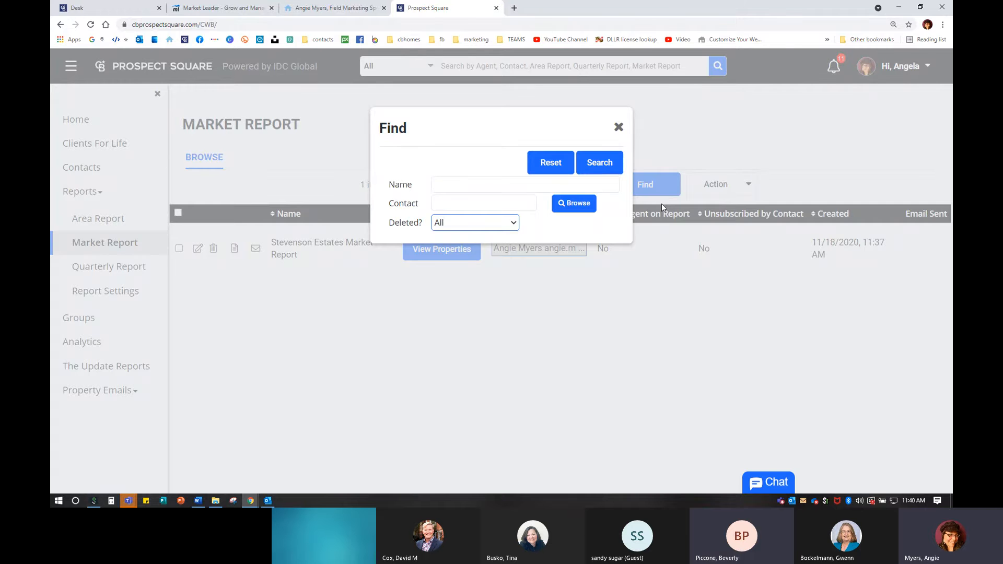
{"action": "left_click", "coordinate": [619, 129]}
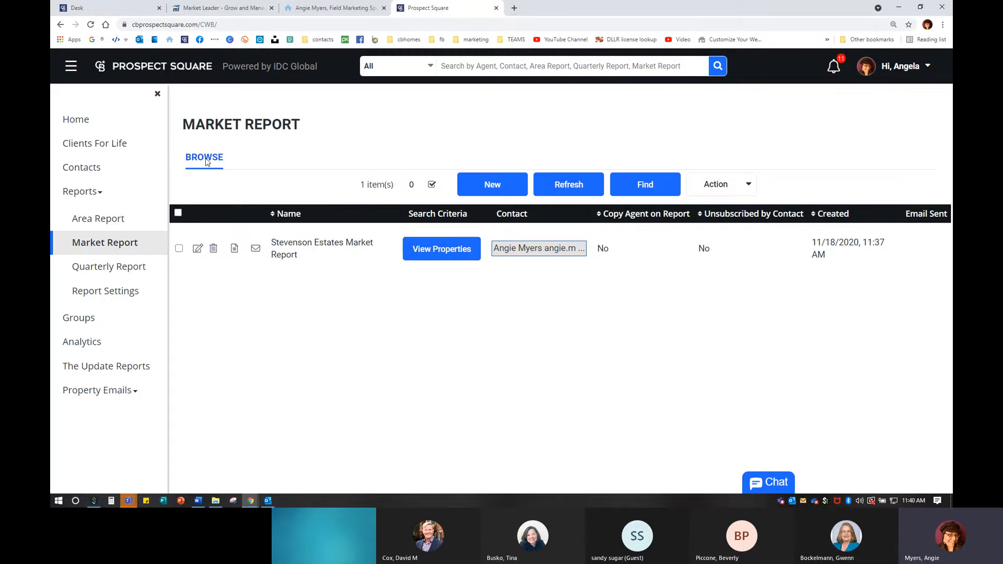
- Run Find with empty fields so the Market Report list shows all 8 reports
{"action": "left_click", "coordinate": [98, 218]}
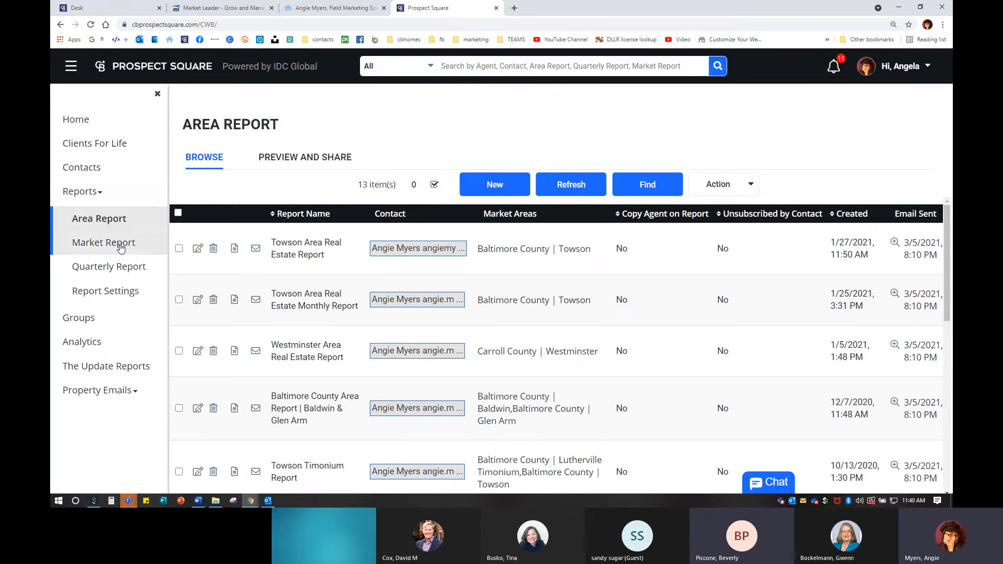
{"action": "left_click", "coordinate": [104, 242]}
{"action": "left_click", "coordinate": [645, 186]}
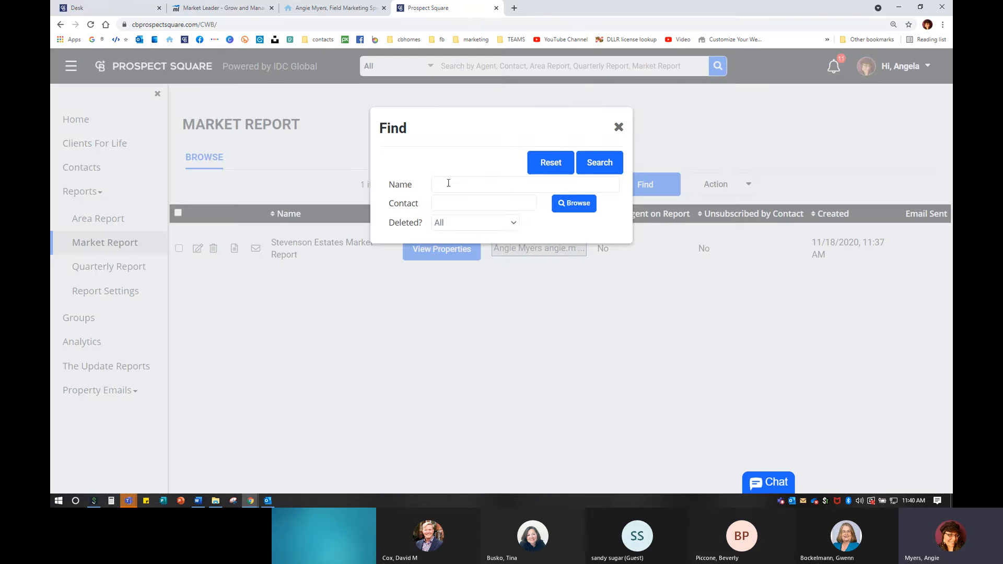
{"action": "left_click", "coordinate": [584, 163]}
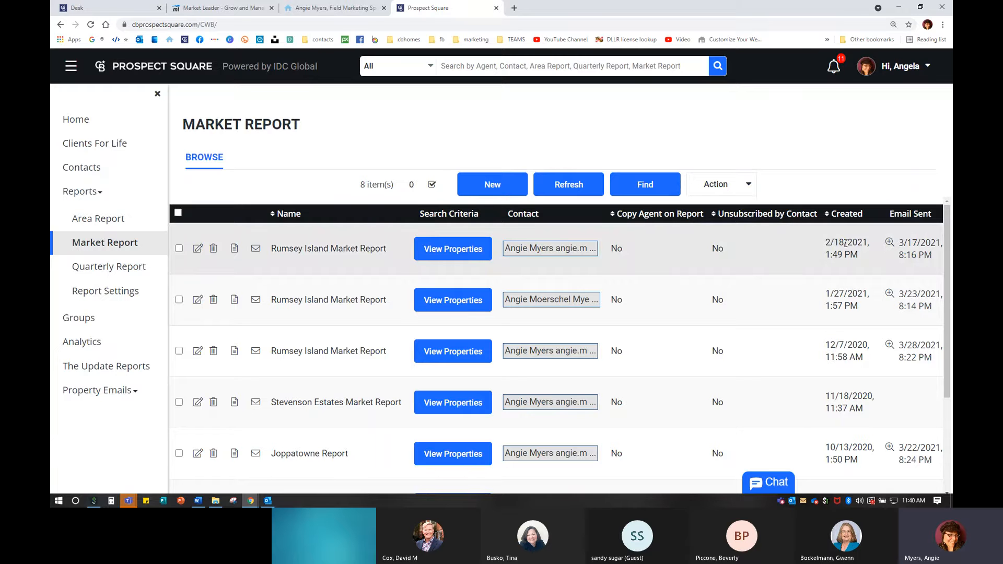
- Select the first report's created date 2/18/2021 and email sent date 3/17/2021
{"action": "left_click_drag", "start_coordinate": [828, 243], "coordinate": [868, 242]}
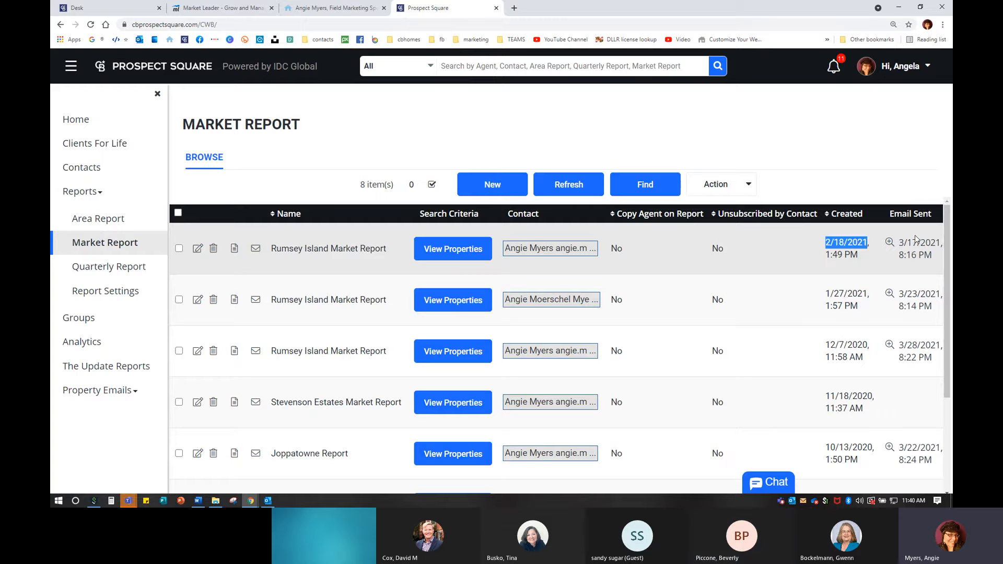
{"action": "left_click_drag", "start_coordinate": [900, 243], "coordinate": [941, 244]}
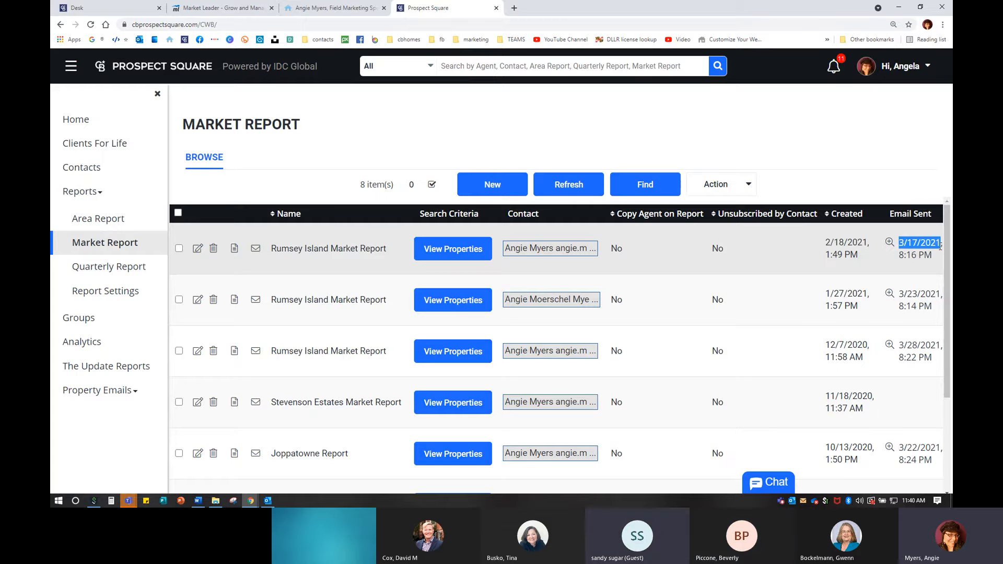
{"action": "scroll", "coordinate": [852, 396], "scroll_direction": "down", "scroll_amount": 3}
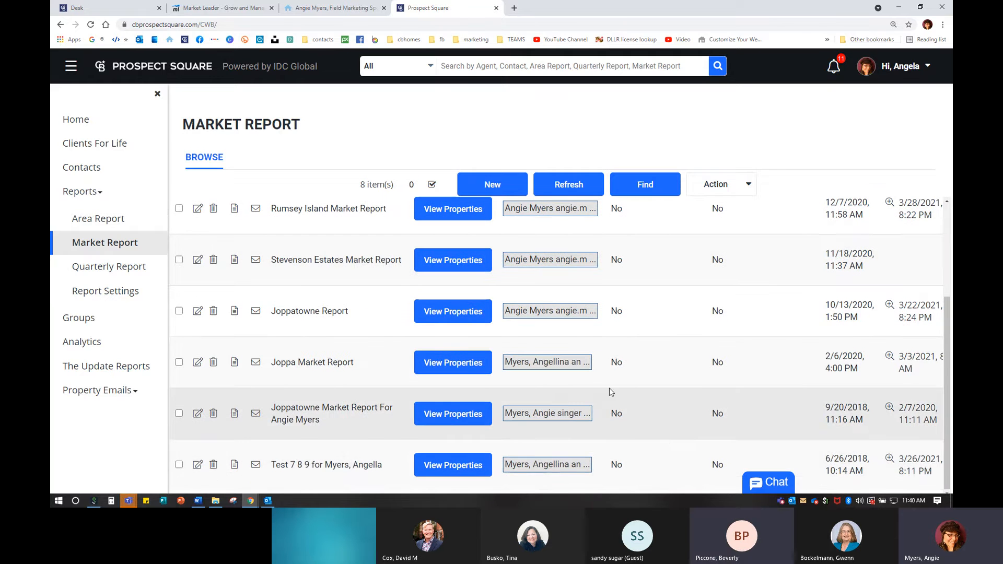
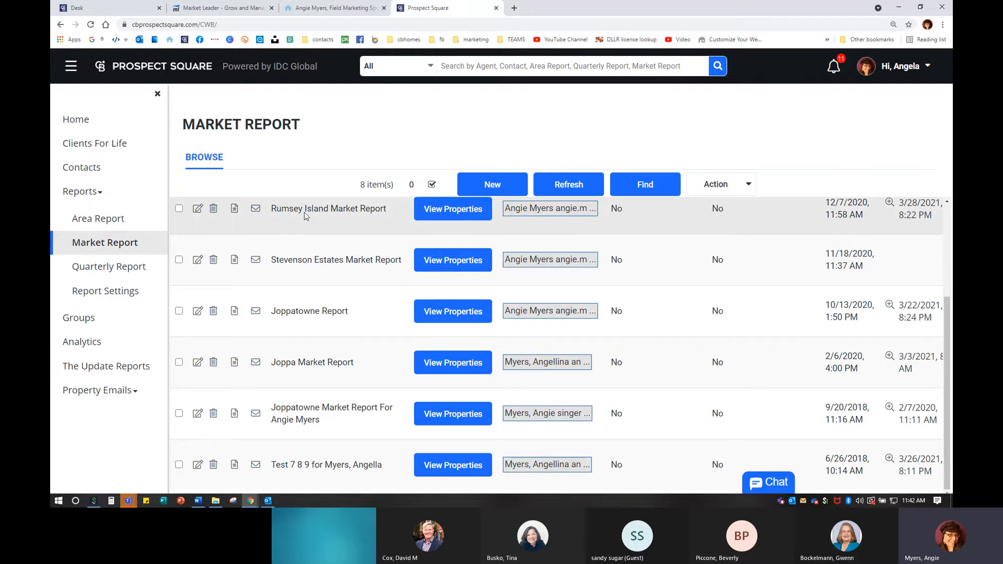
- Start a new, blank market report from the Market Report list
{"action": "key", "text": "ctrl"}
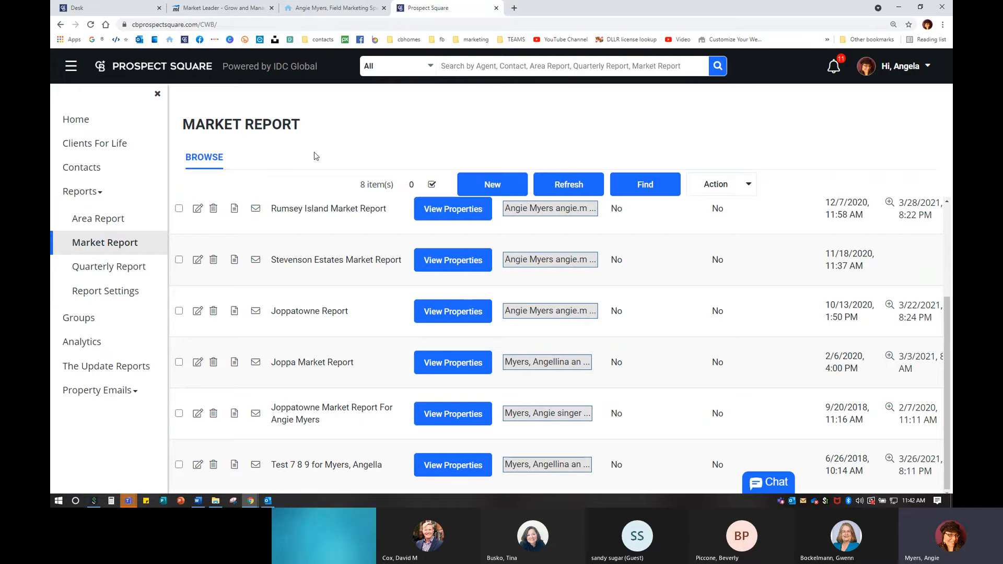
{"action": "left_click", "coordinate": [506, 184]}
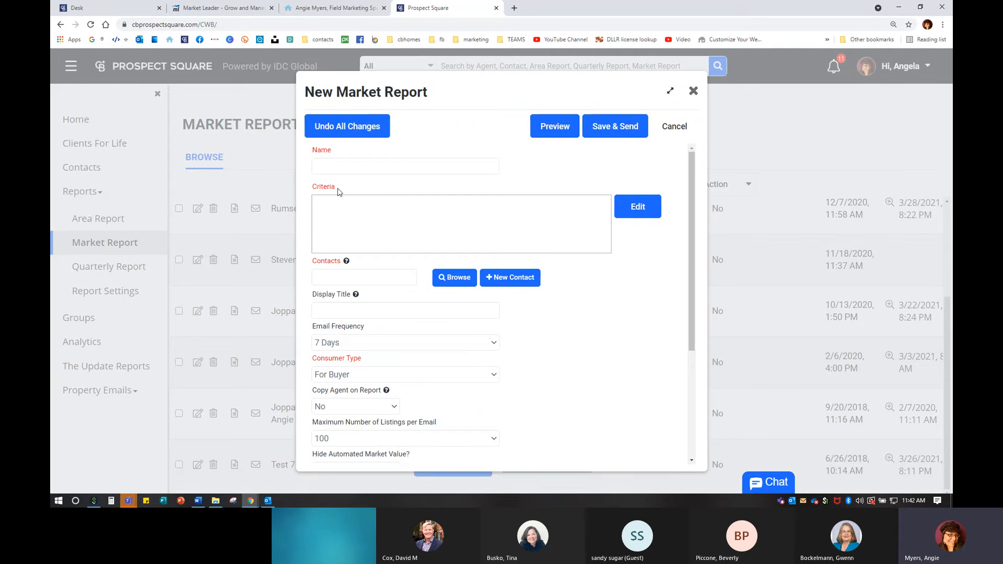
- Check the report title preview info box, then close it
{"action": "left_click", "coordinate": [339, 161]}
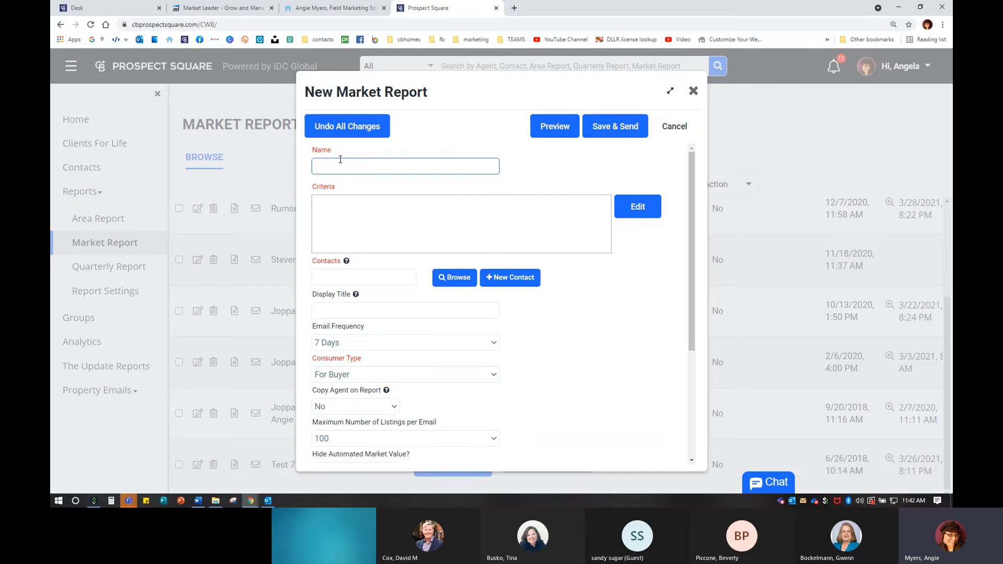
{"action": "left_click", "coordinate": [343, 211]}
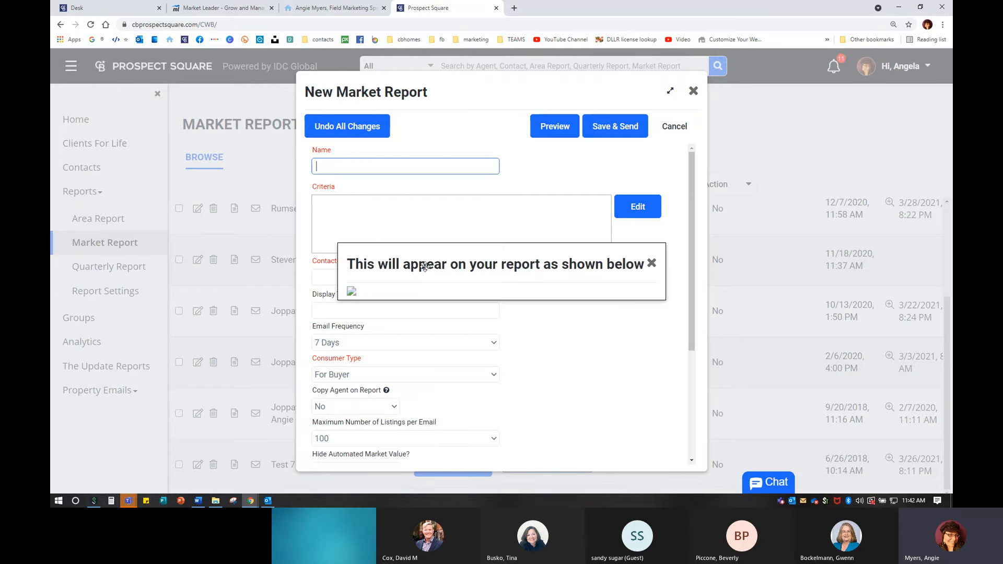
{"action": "left_click", "coordinate": [652, 264]}
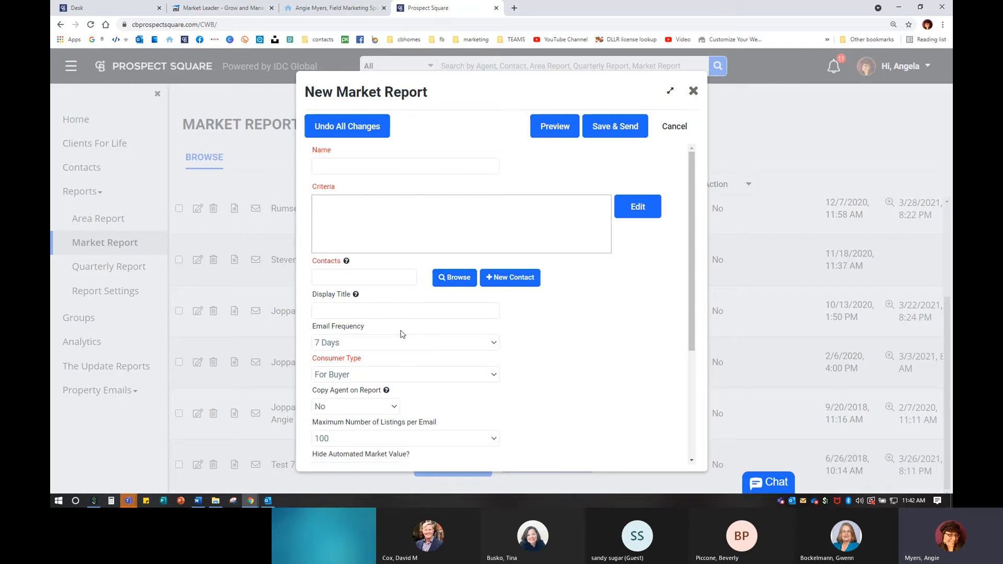
- Enter the Display Title 'Rumsey Island Market Real Estate Report'
{"action": "left_click", "coordinate": [335, 310]}
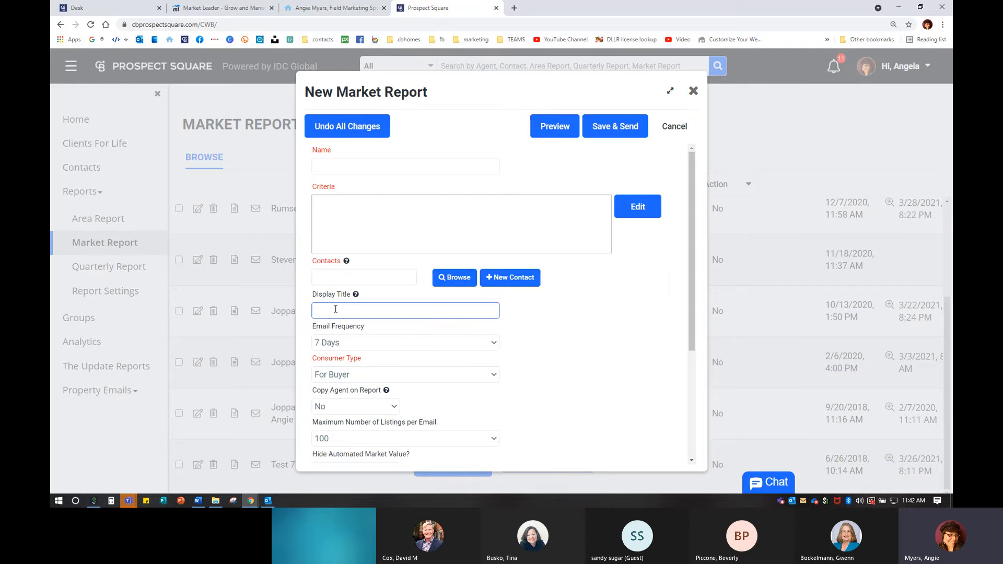
{"action": "type", "text": "Rumsey Island Market Report"}
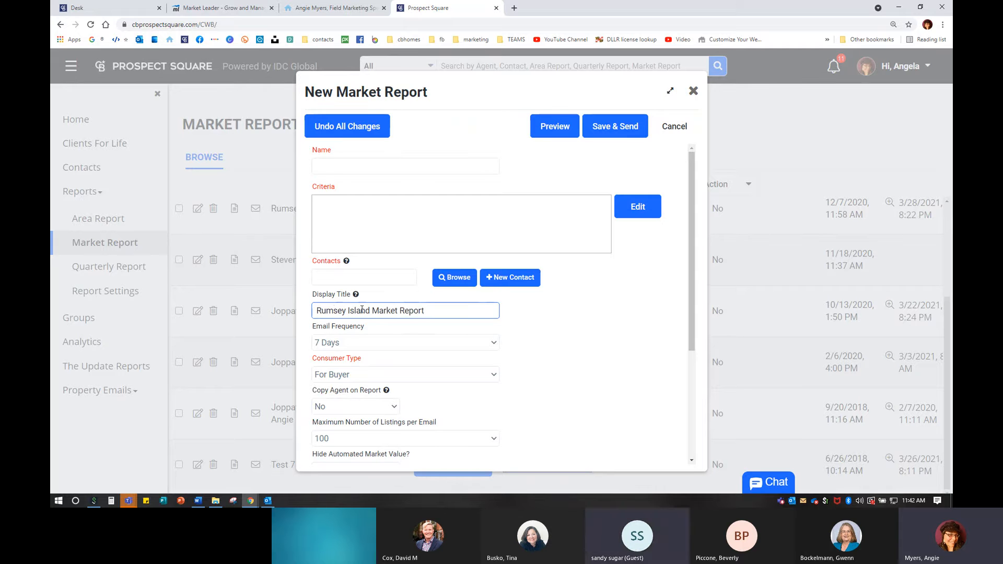
{"action": "left_click", "coordinate": [400, 312]}
{"action": "type", "text": "Real Estate"}
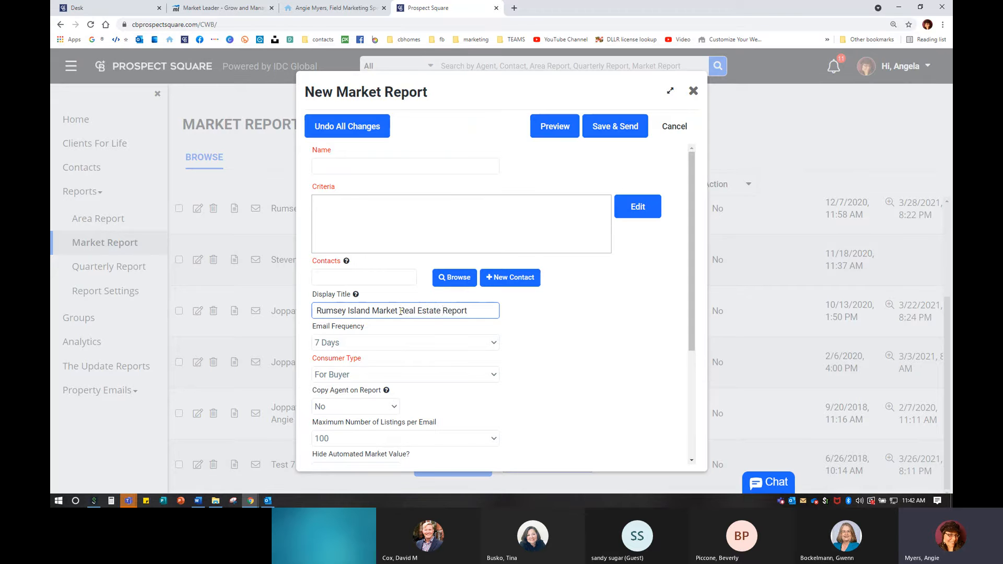
{"action": "key", "text": "ctrl"}
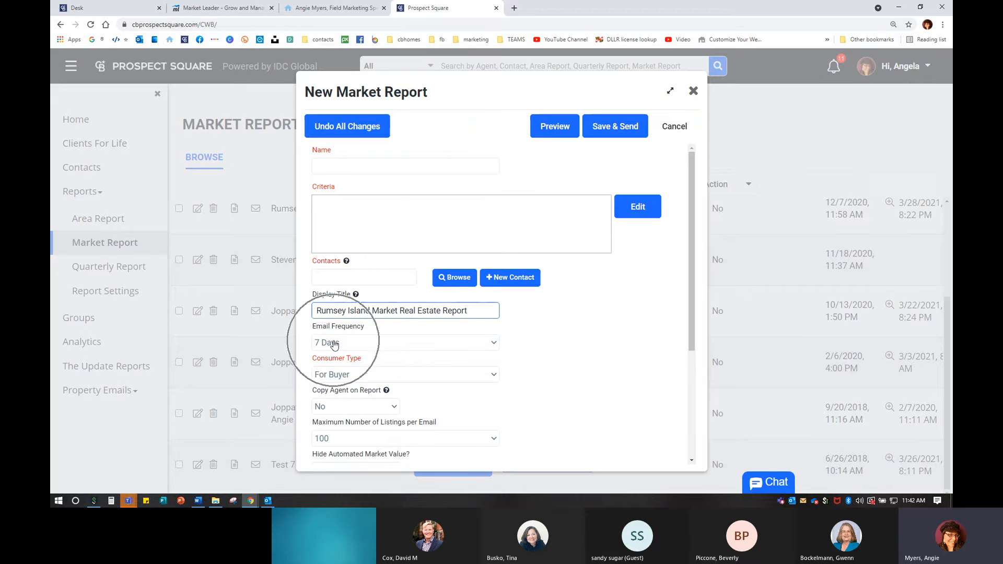
{"action": "left_click", "coordinate": [334, 344]}
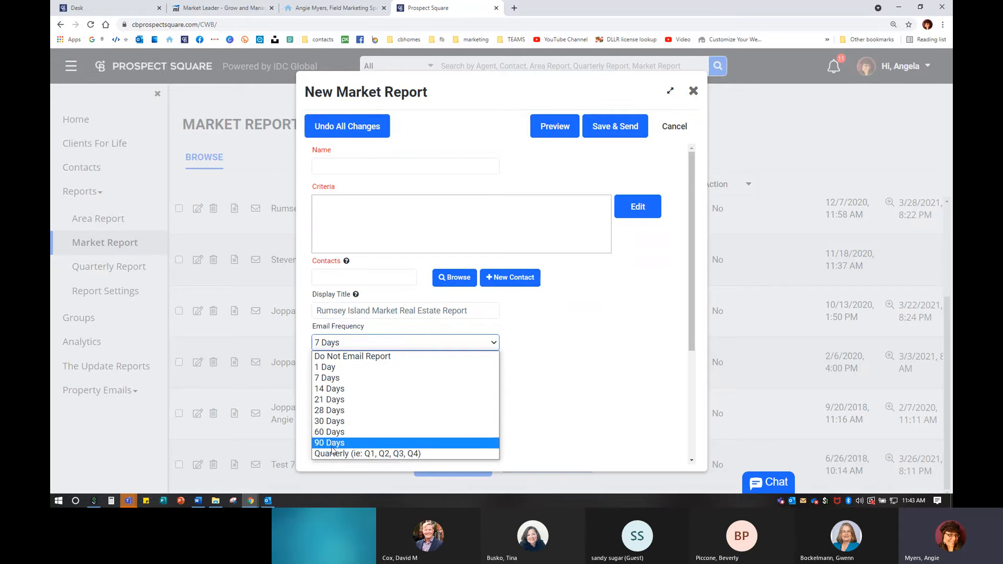
- Keep Email Frequency at 7 Days, Consumer Type For Buyer, and Copy Agent on Report No
{"action": "left_click", "coordinate": [340, 378]}
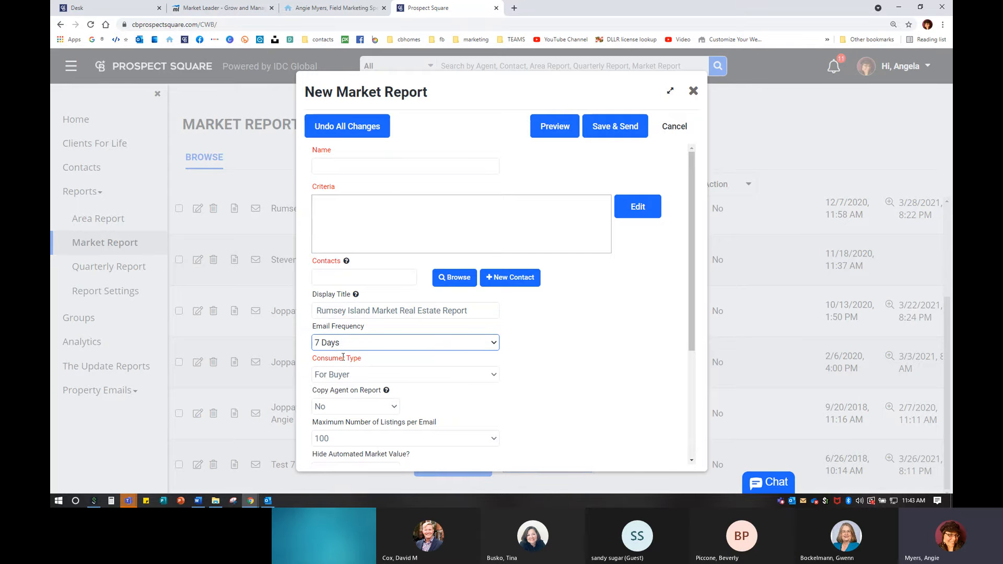
{"action": "left_click", "coordinate": [339, 374]}
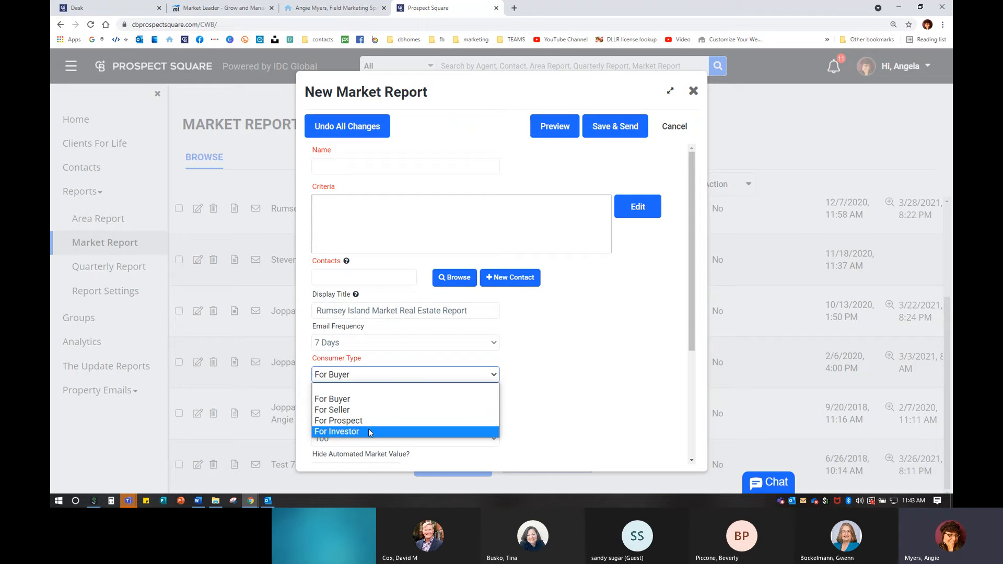
{"action": "left_click", "coordinate": [365, 402]}
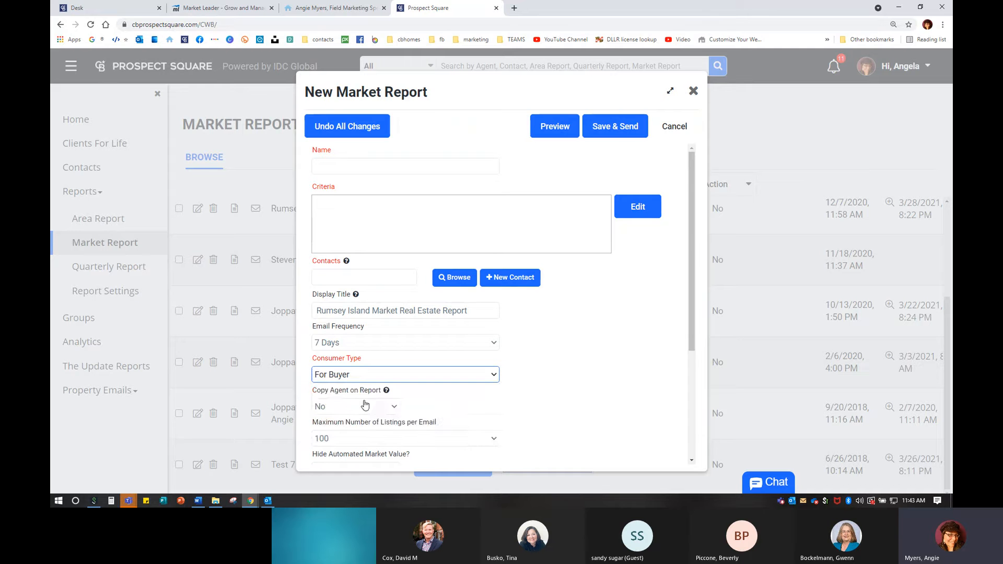
{"action": "scroll", "coordinate": [365, 404], "scroll_direction": "down", "scroll_amount": 3}
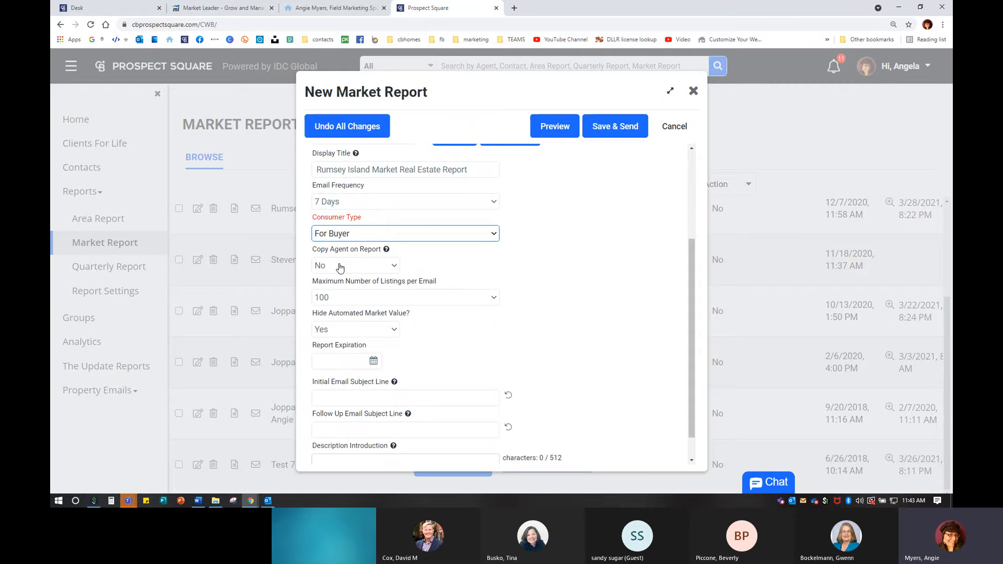
{"action": "left_click", "coordinate": [340, 268]}
{"action": "left_click", "coordinate": [339, 267]}
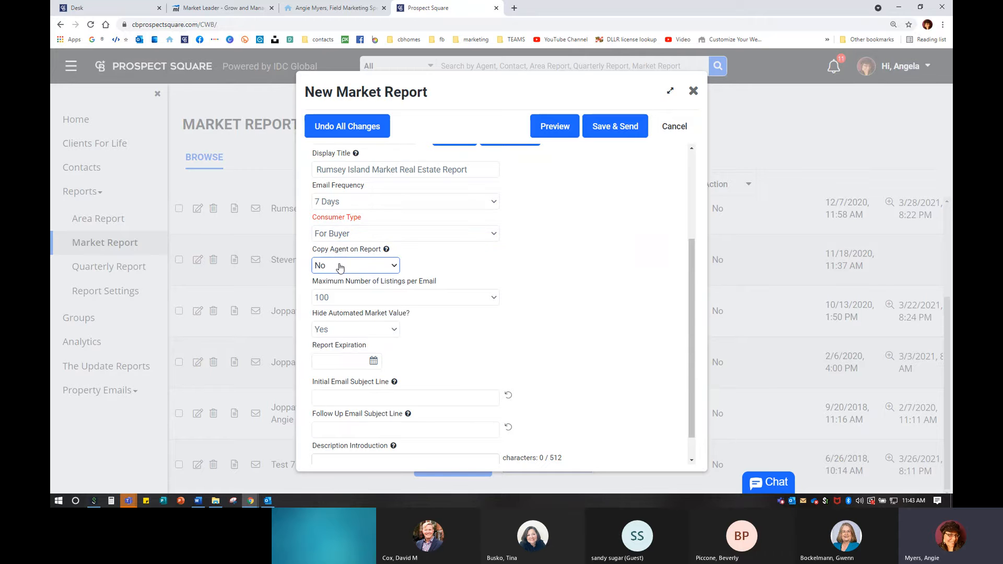
{"action": "scroll", "coordinate": [386, 293], "scroll_direction": "up", "scroll_amount": 1}
- Keep Max Listings per Email at 100 and set Hide Automated Market Value to Yes
{"action": "left_click", "coordinate": [359, 181]}
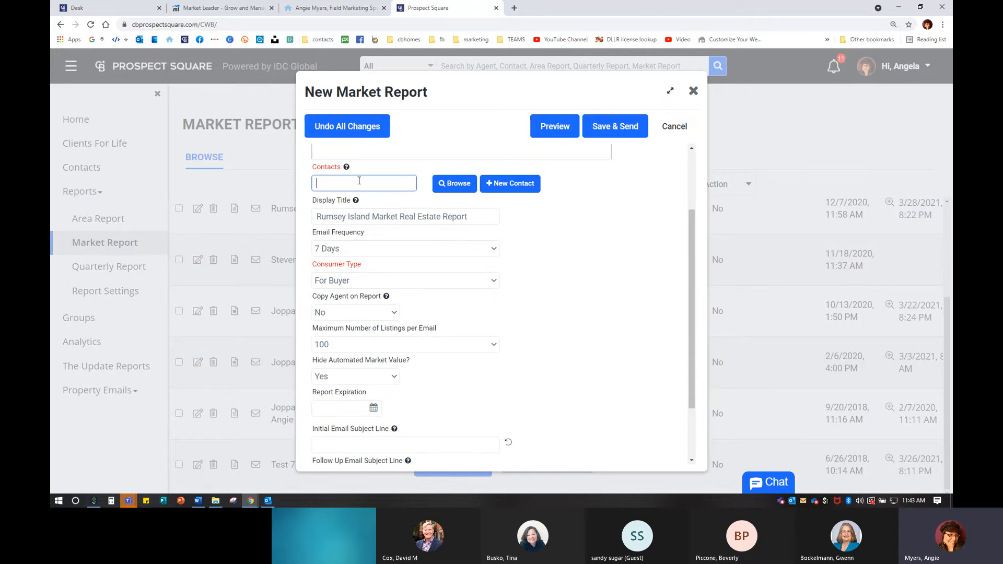
{"action": "scroll", "coordinate": [332, 304], "scroll_direction": "down", "scroll_amount": 2}
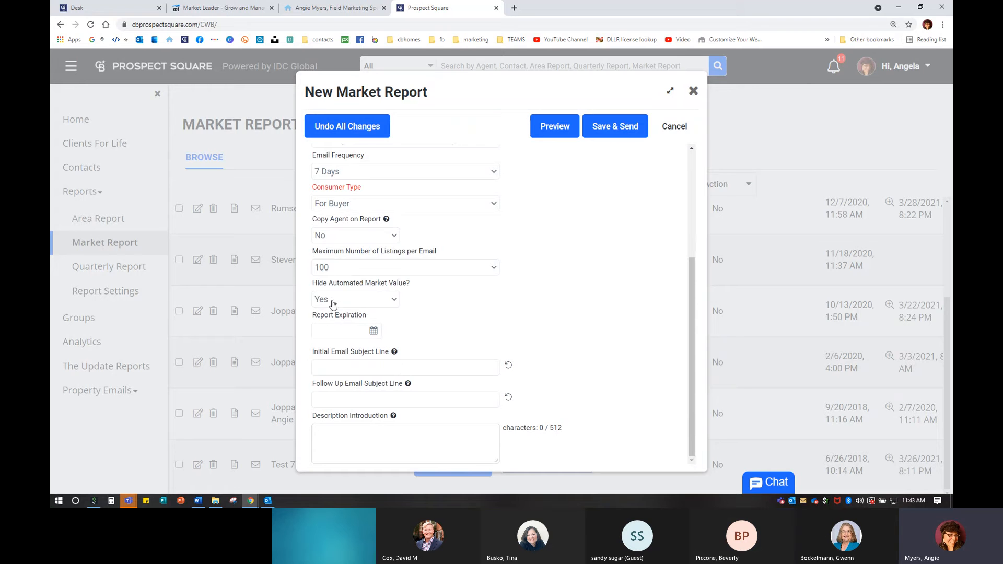
{"action": "left_click_drag", "start_coordinate": [312, 252], "coordinate": [469, 251]}
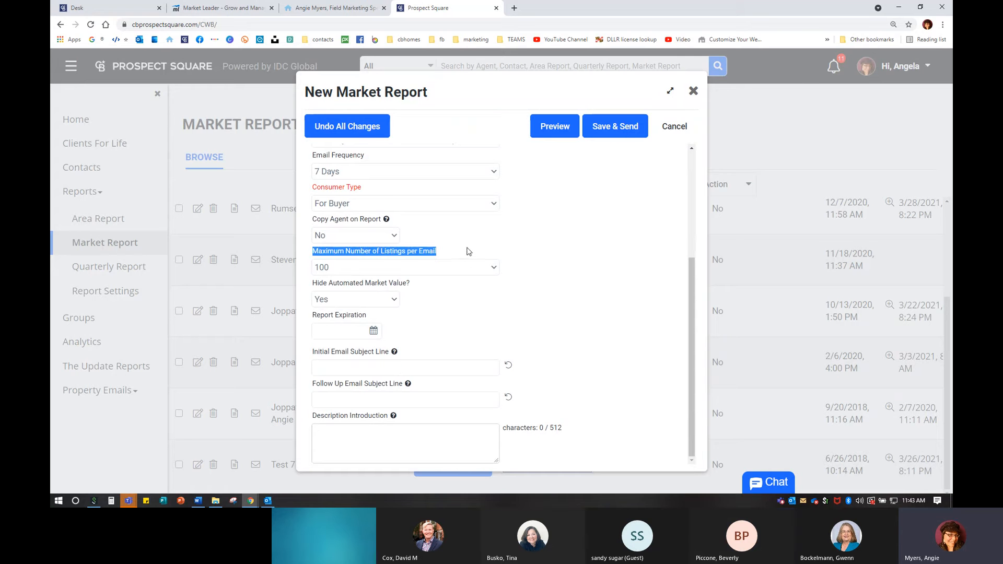
{"action": "left_click", "coordinate": [491, 305]}
{"action": "left_click", "coordinate": [464, 269]}
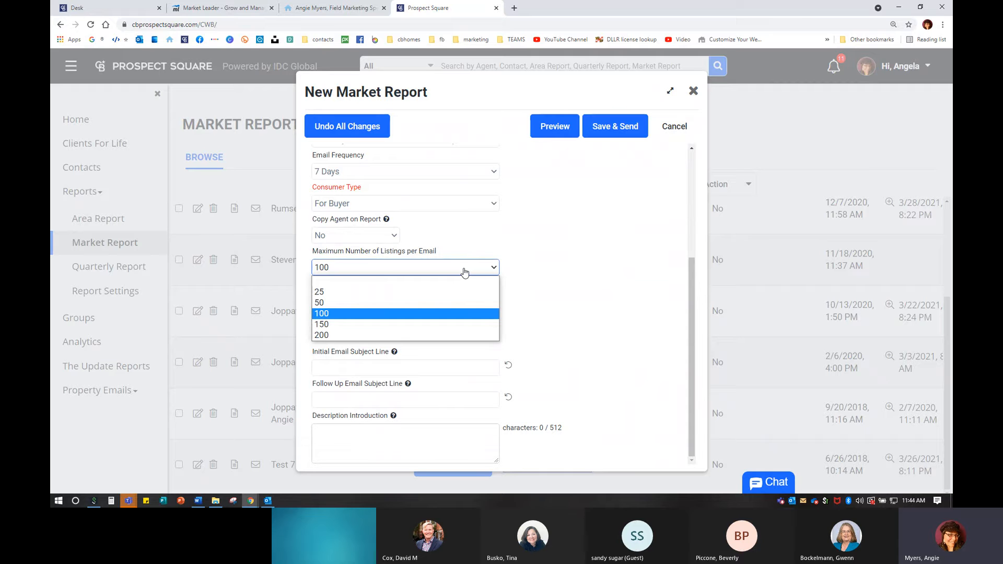
{"action": "left_click", "coordinate": [334, 313]}
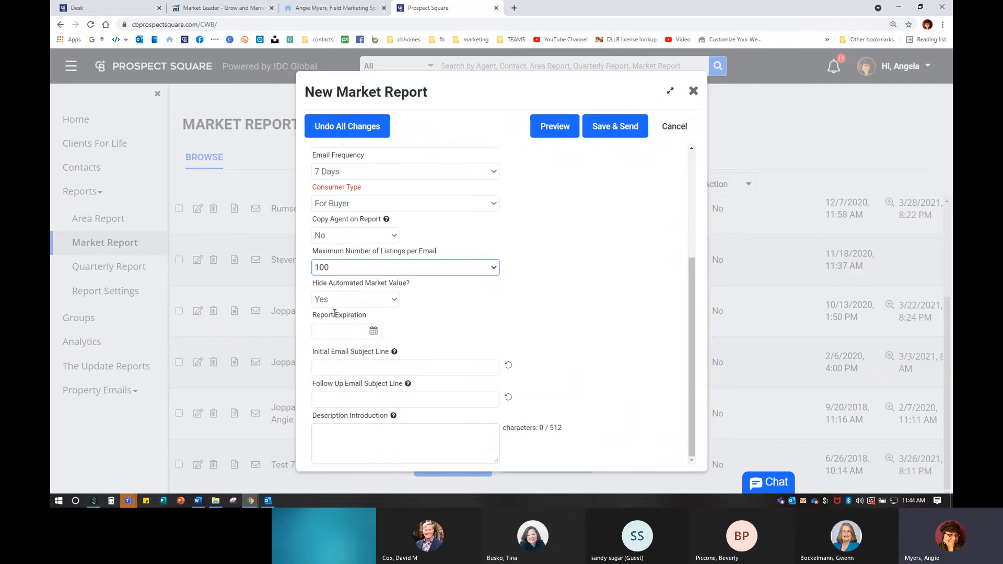
{"action": "left_click", "coordinate": [395, 300]}
{"action": "left_click", "coordinate": [342, 325]}
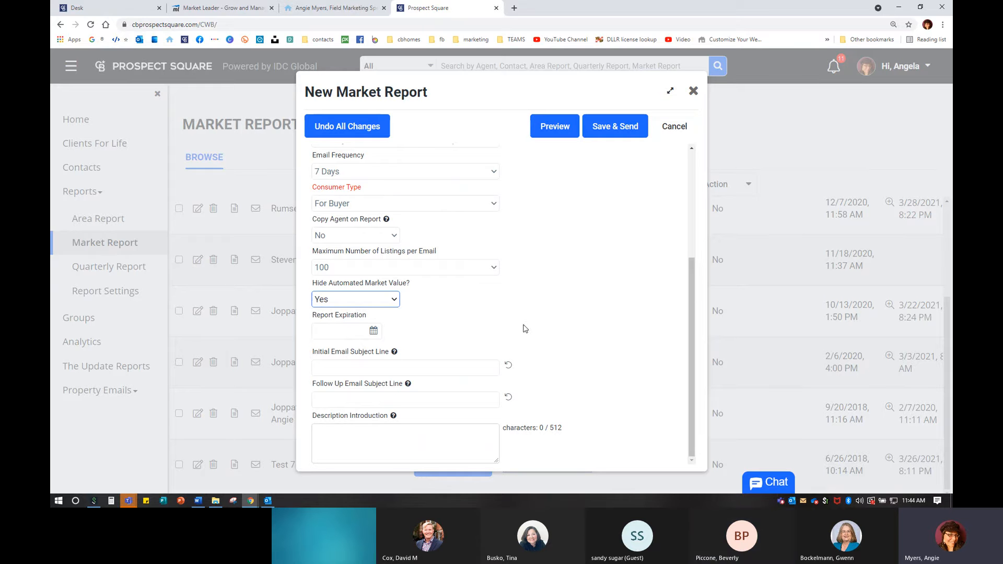
- Set the report expiration date to 7/31/2021 using the calendar
{"action": "left_click", "coordinate": [373, 330]}
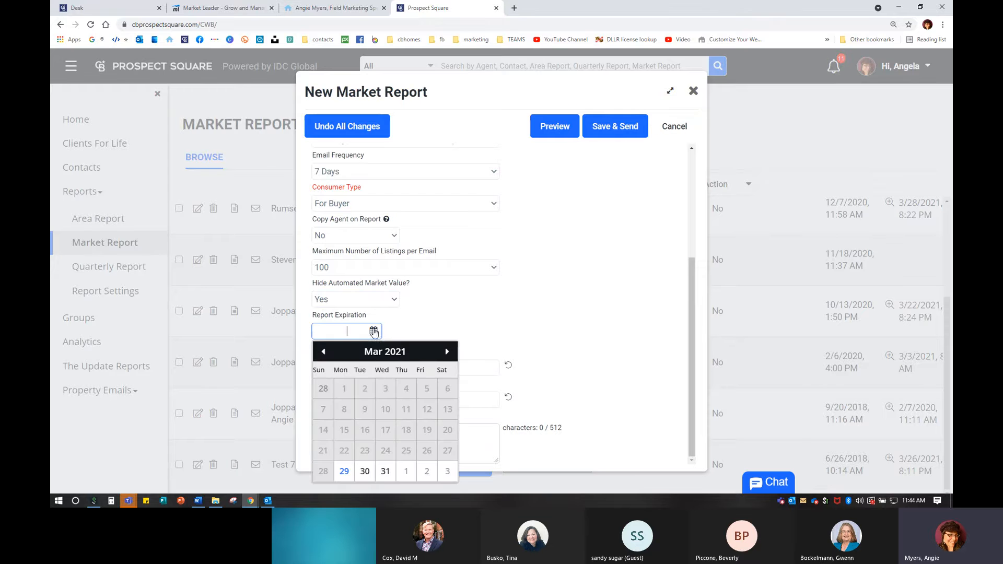
{"action": "left_click", "coordinate": [448, 352]}
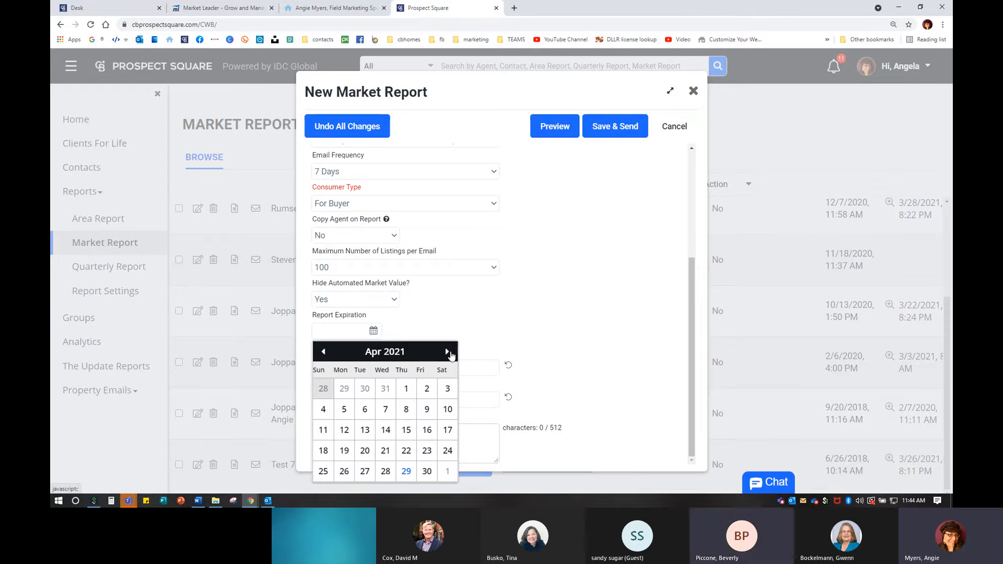
{"action": "left_click", "coordinate": [448, 352]}
{"action": "left_click", "coordinate": [448, 351]}
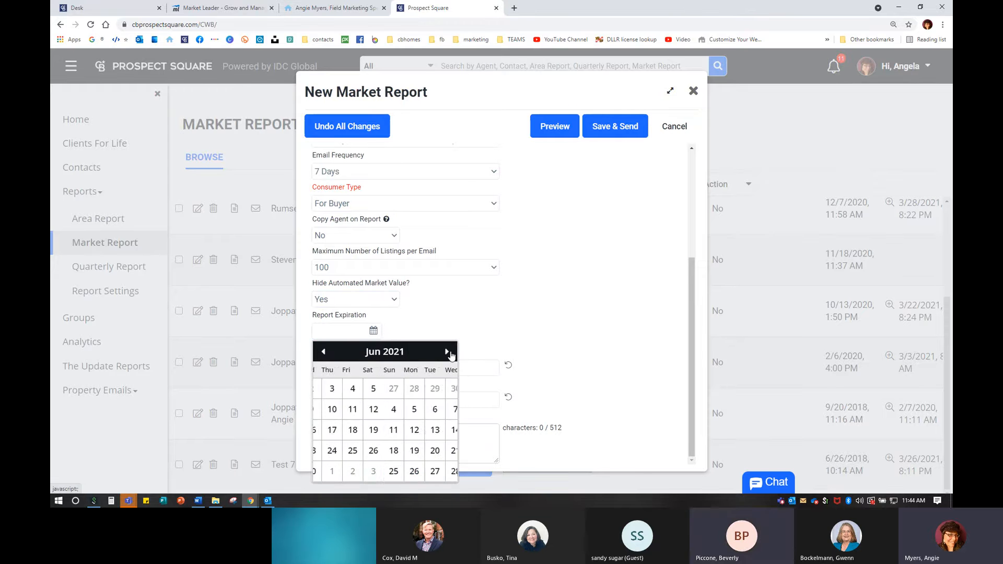
{"action": "left_click", "coordinate": [448, 352]}
{"action": "left_click", "coordinate": [427, 472]}
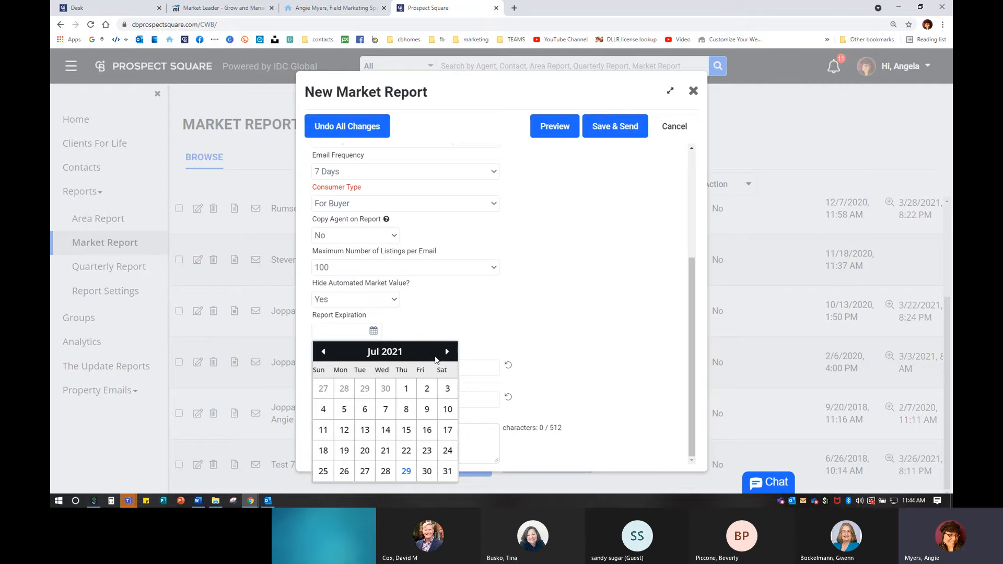
{"action": "left_click", "coordinate": [447, 471]}
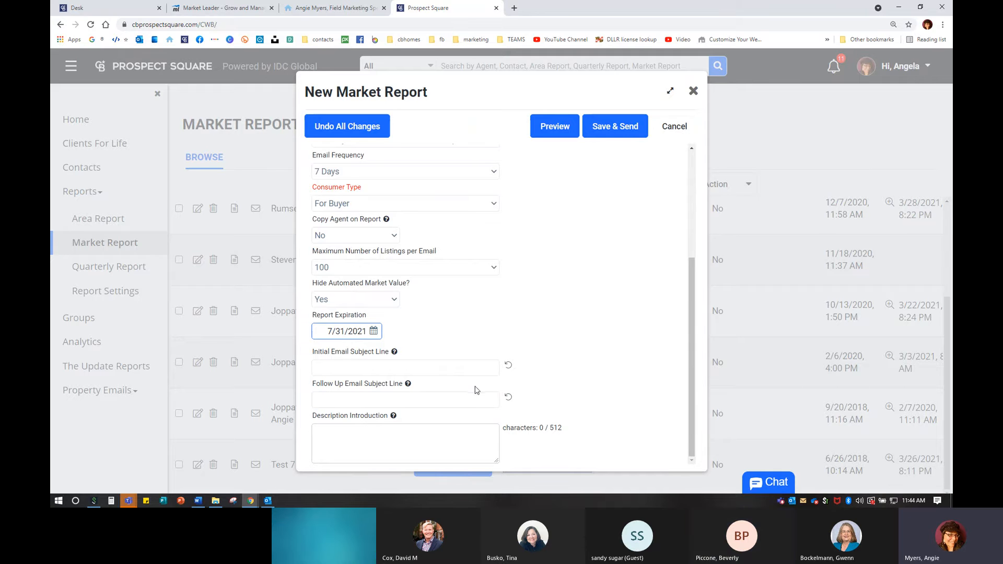
- Review the Description Introduction info box, close it, and select the description field
{"action": "mouse_move", "coordinate": [395, 353]}
{"action": "mouse_move", "coordinate": [394, 416]}
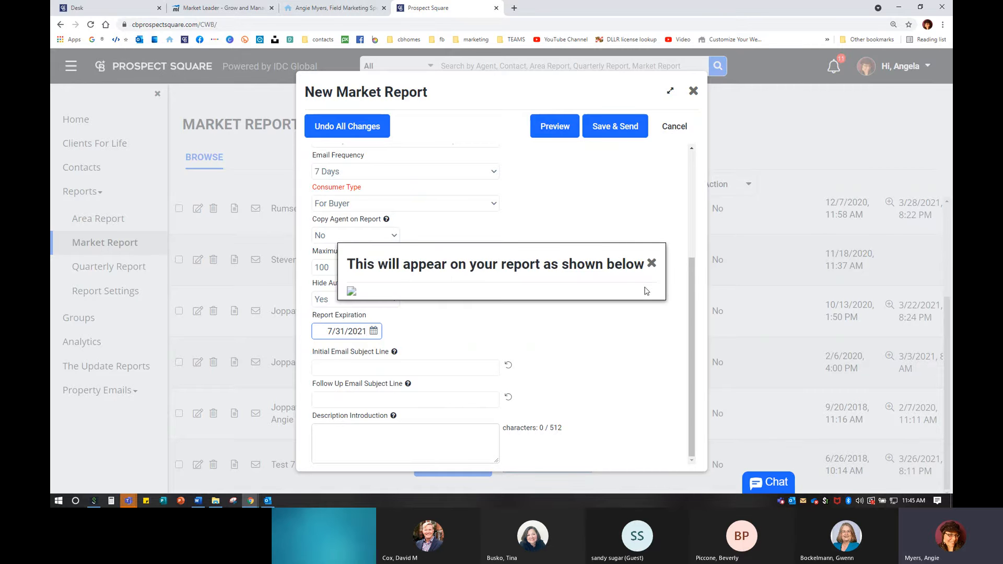
{"action": "left_click", "coordinate": [652, 264]}
{"action": "left_click", "coordinate": [363, 440]}
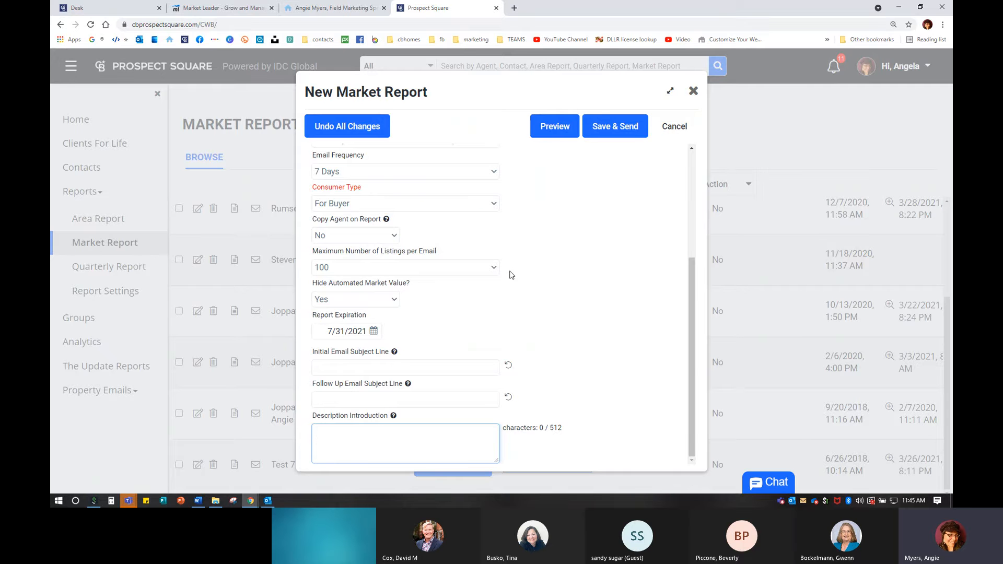
{"action": "scroll", "coordinate": [540, 271], "scroll_direction": "up", "scroll_amount": 4}
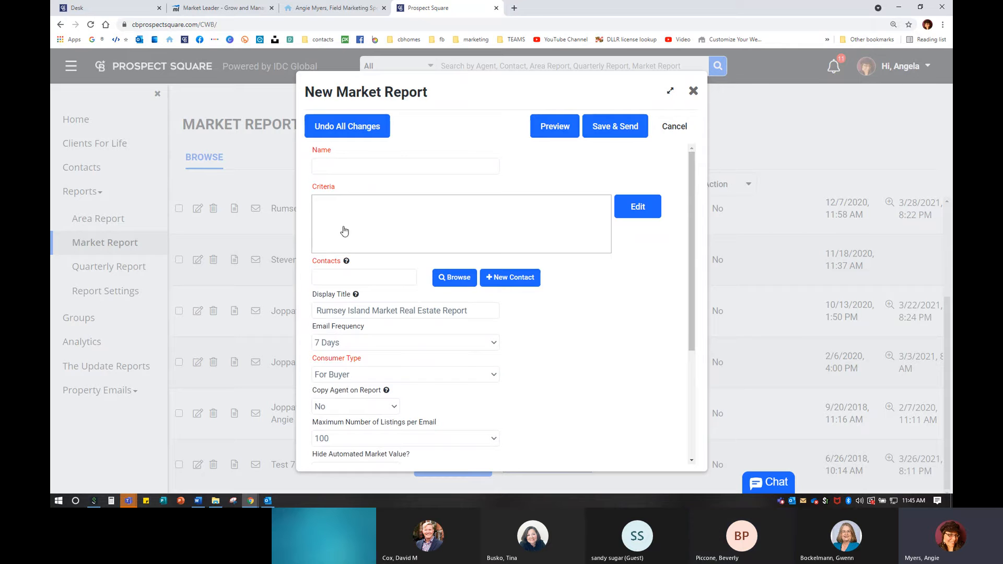
{"action": "left_click", "coordinate": [393, 227]}
- Open the report's search criteria and look over the radius choices
{"action": "left_click", "coordinate": [639, 209]}
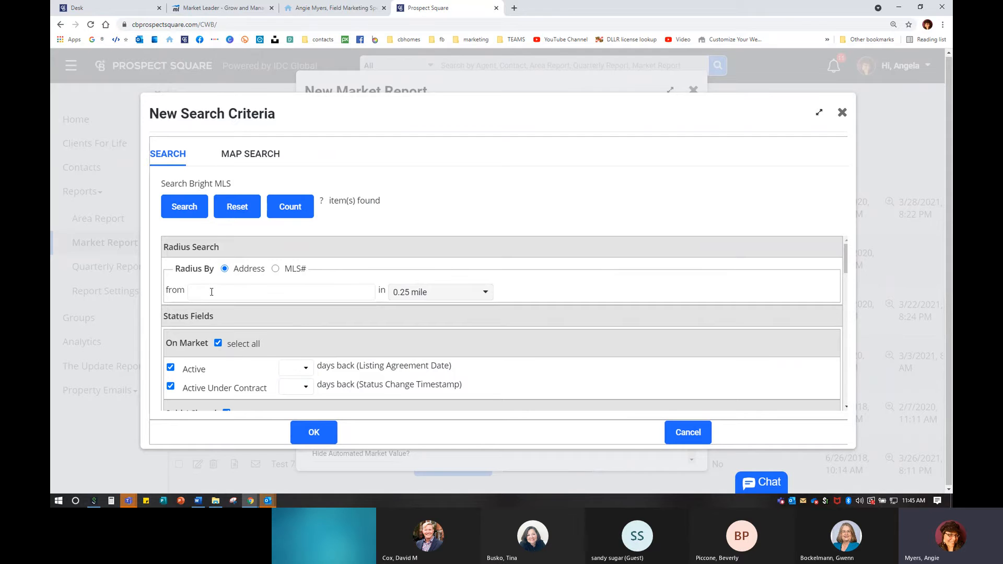
{"action": "left_click", "coordinate": [434, 295]}
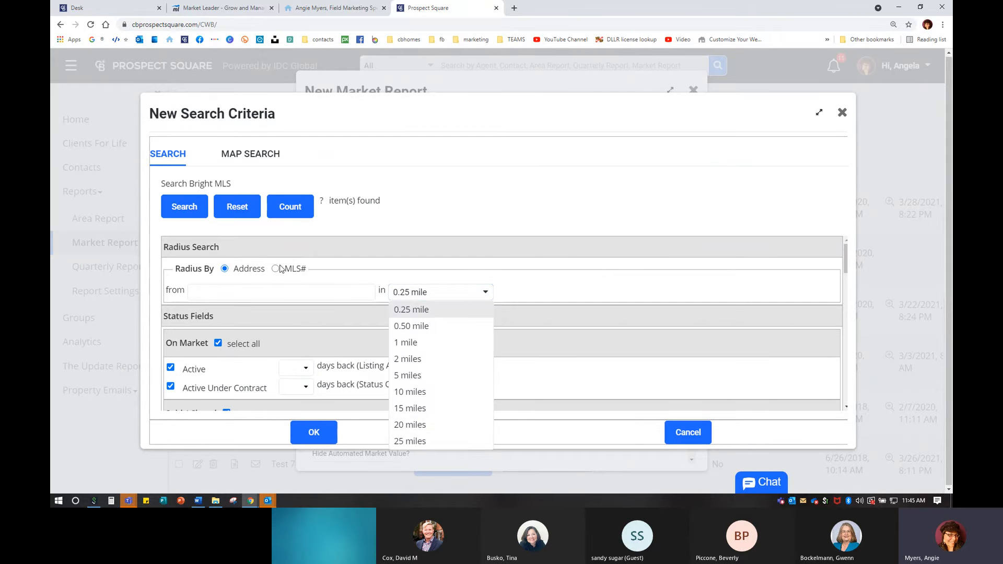
{"action": "left_click", "coordinate": [443, 213]}
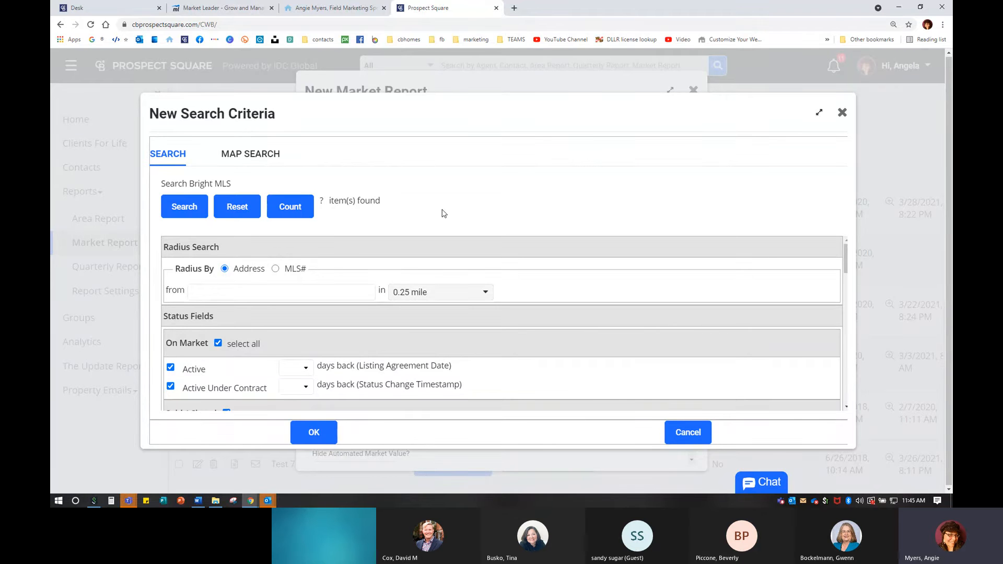
- Enter the center property address in Joppa, MD and set a 5-mile search radius
{"action": "left_click", "coordinate": [224, 288]}
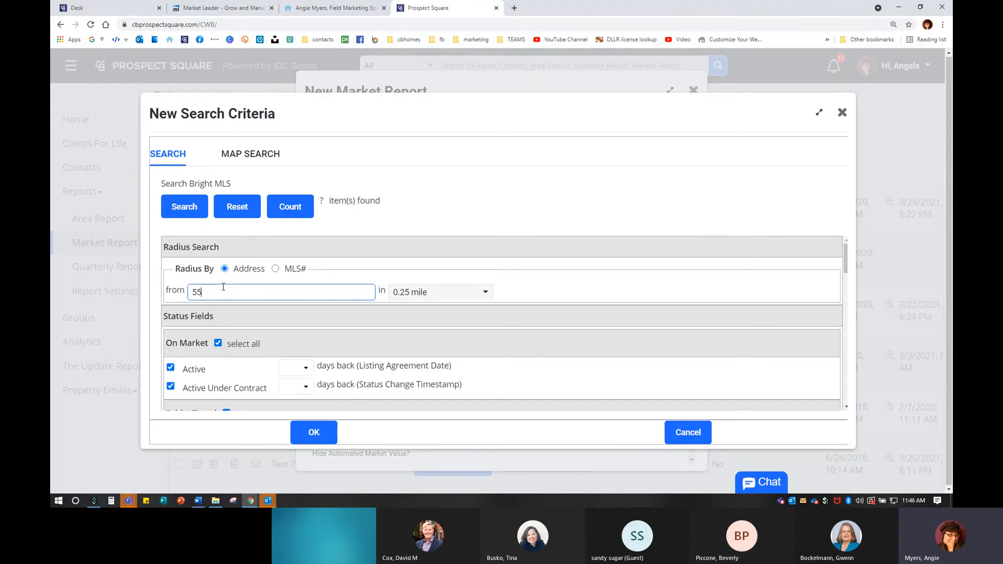
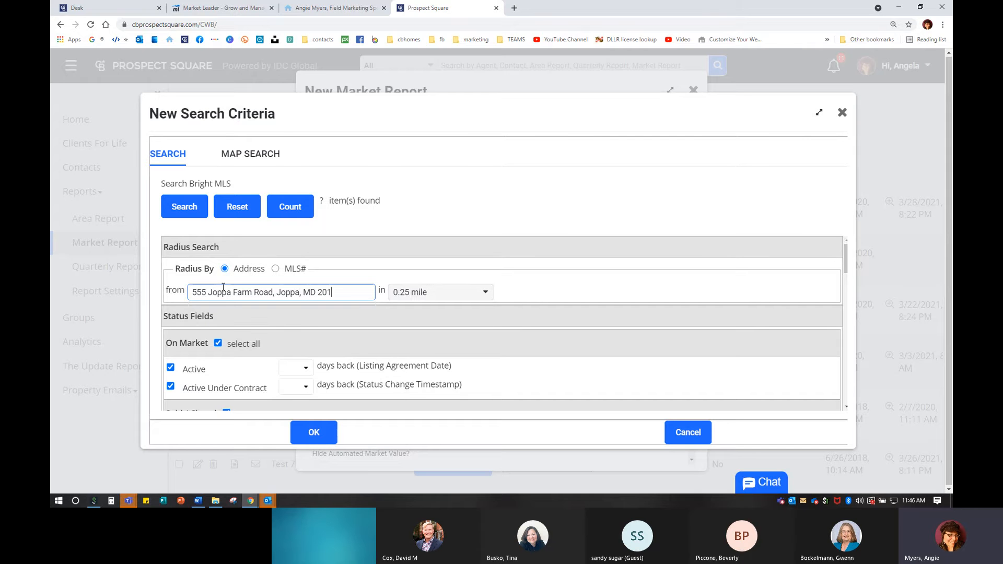
{"action": "left_click", "coordinate": [463, 293]}
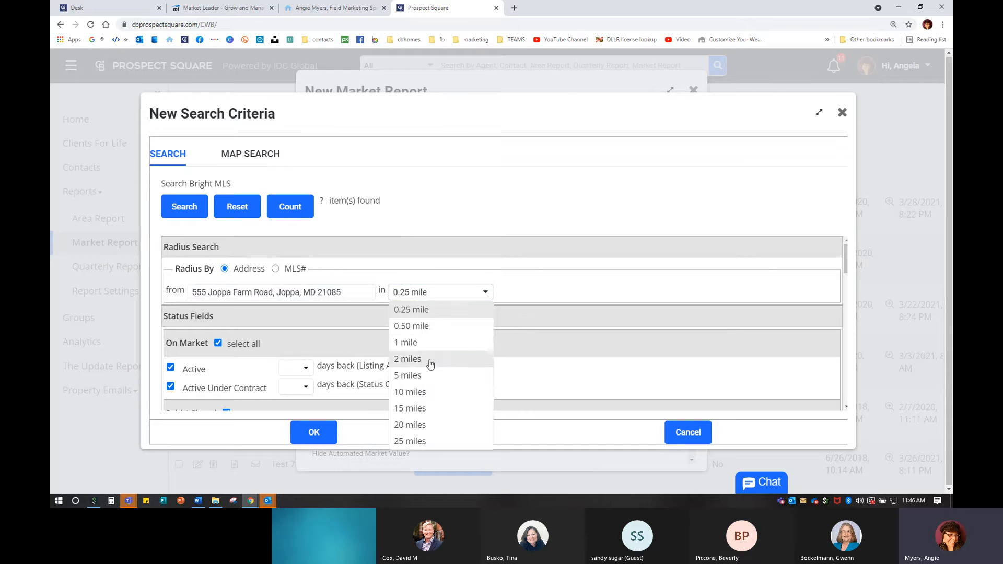
{"action": "left_click", "coordinate": [426, 376]}
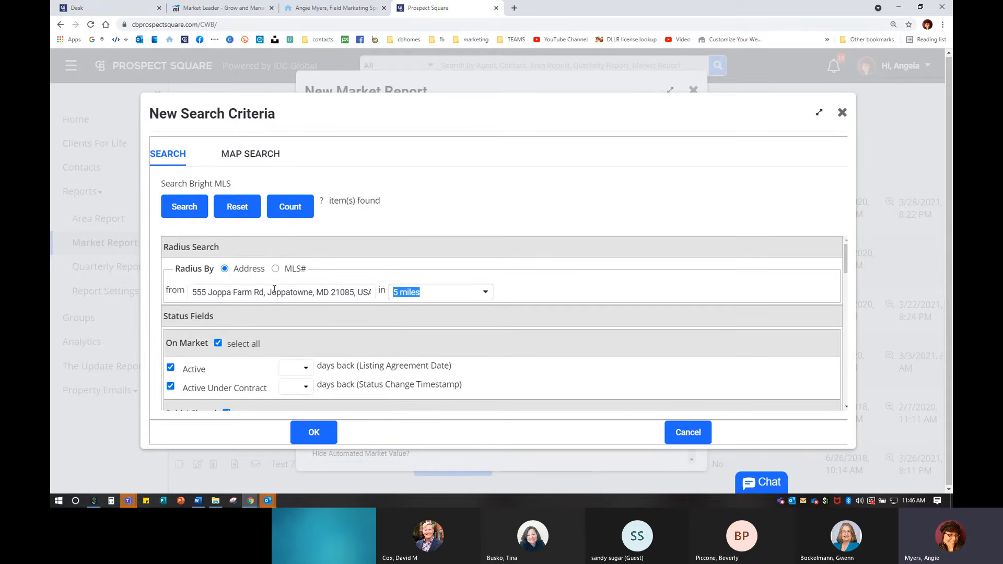
{"action": "key", "text": "ctrl"}
{"action": "key", "text": "ctrl"}
- Set Closed sales to look back 60 days
{"action": "left_click", "coordinate": [380, 229]}
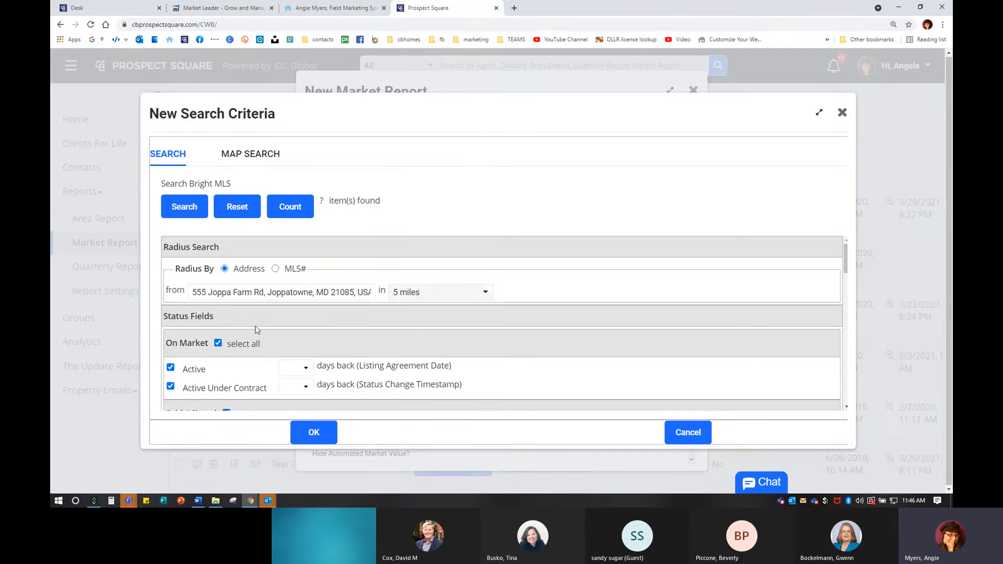
{"action": "scroll", "coordinate": [229, 290], "scroll_direction": "down", "scroll_amount": 2}
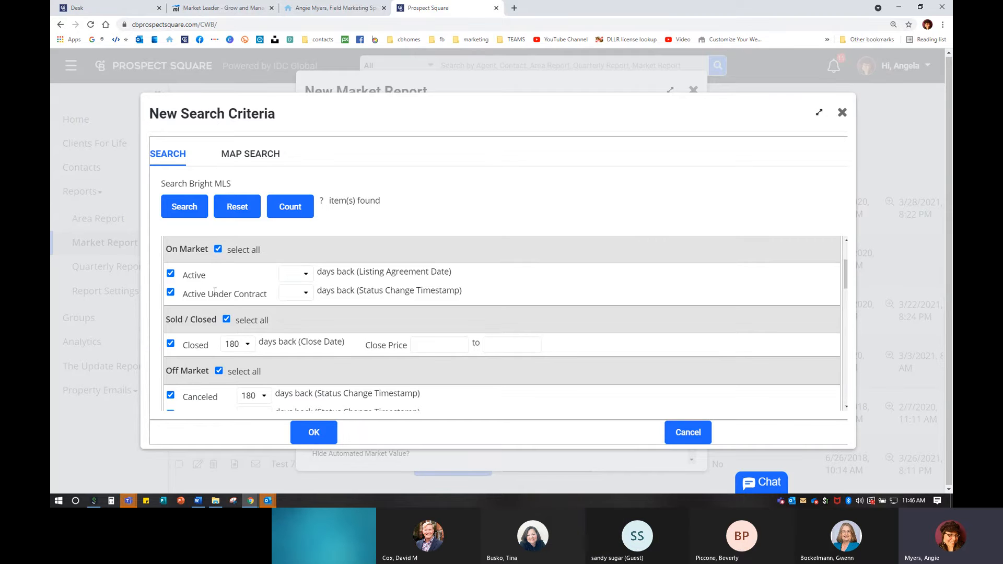
{"action": "scroll", "coordinate": [216, 292], "scroll_direction": "down", "scroll_amount": 1}
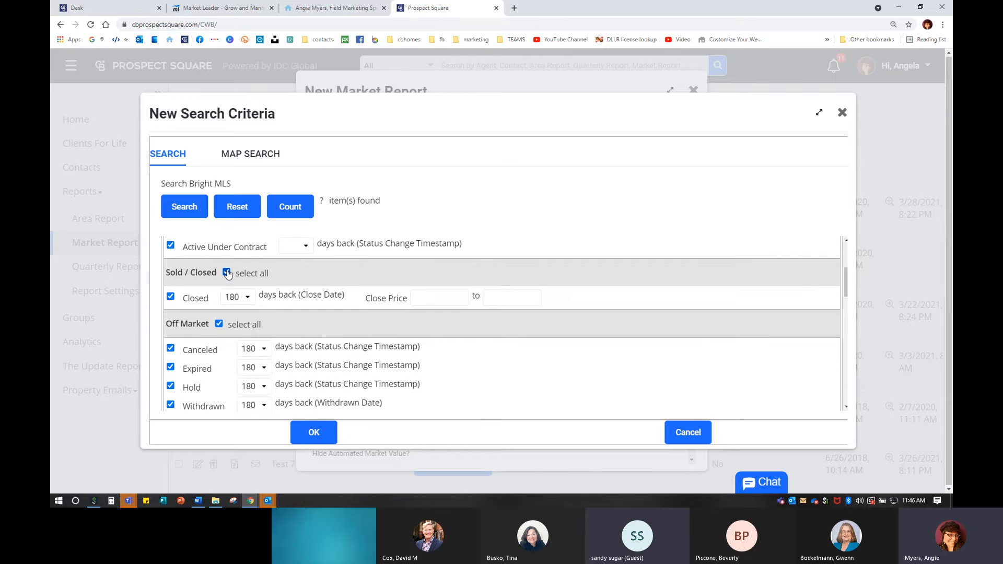
{"action": "left_click", "coordinate": [244, 299]}
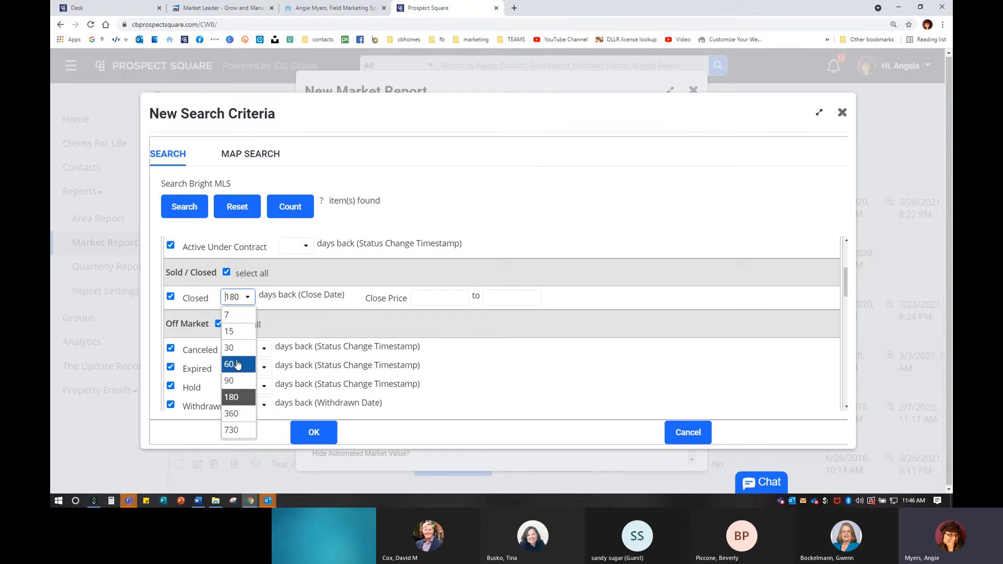
{"action": "left_click", "coordinate": [236, 380]}
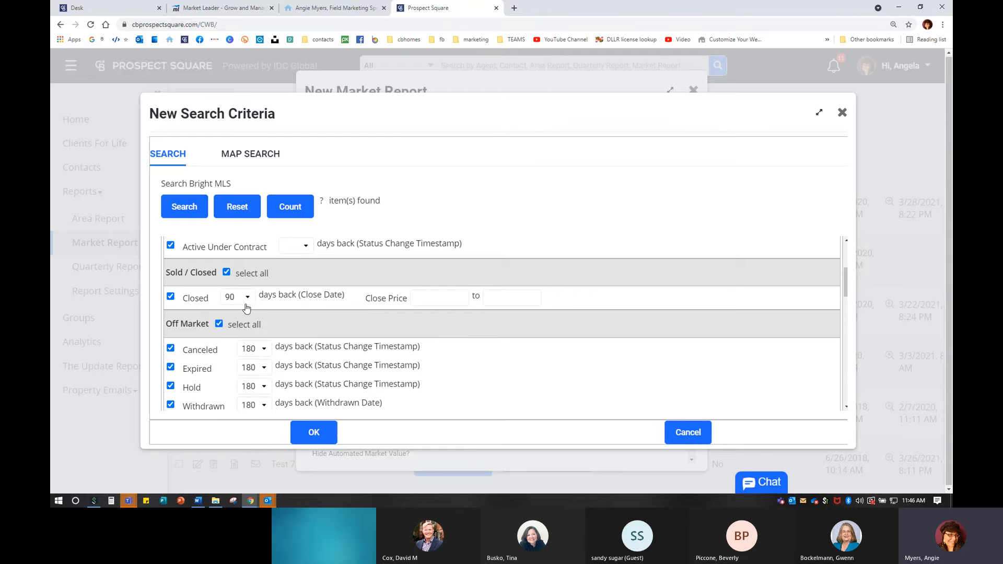
{"action": "left_click", "coordinate": [244, 296]}
{"action": "left_click", "coordinate": [246, 360]}
{"action": "left_click", "coordinate": [245, 297]}
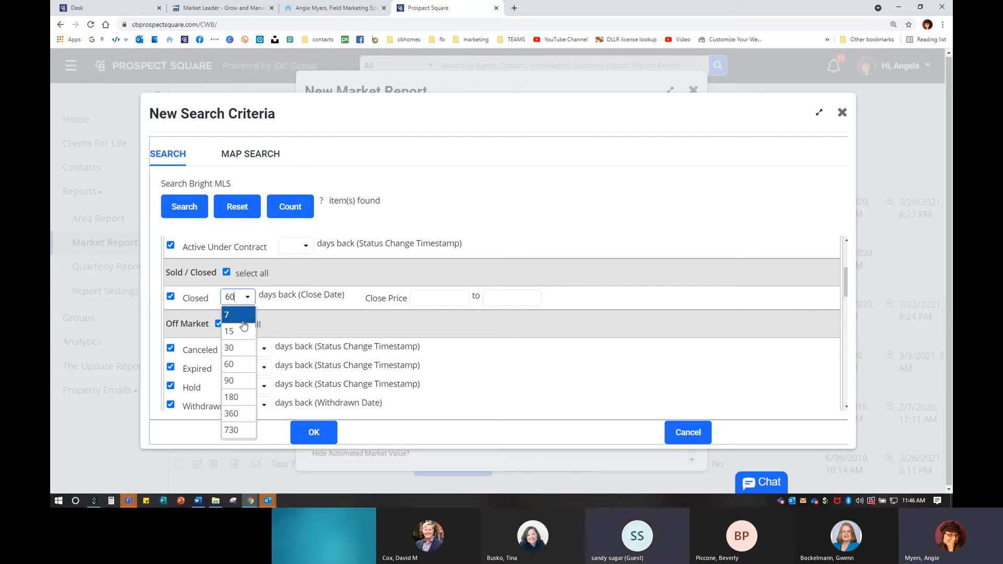
{"action": "left_click", "coordinate": [241, 364]}
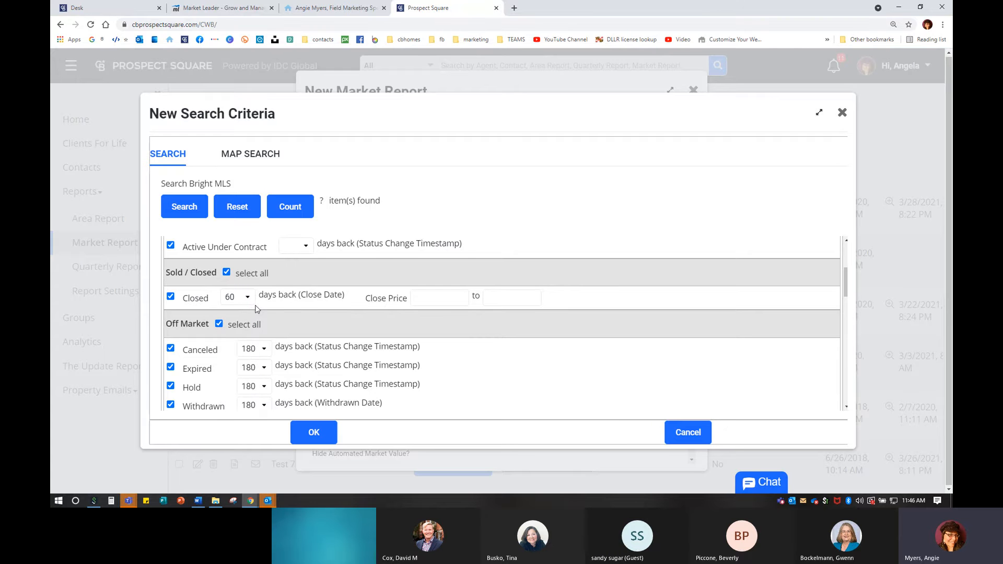
- Exclude Canceled, Withdrawn, Expired and Hold listings from the search
{"action": "scroll", "coordinate": [246, 308], "scroll_direction": "down", "scroll_amount": 1}
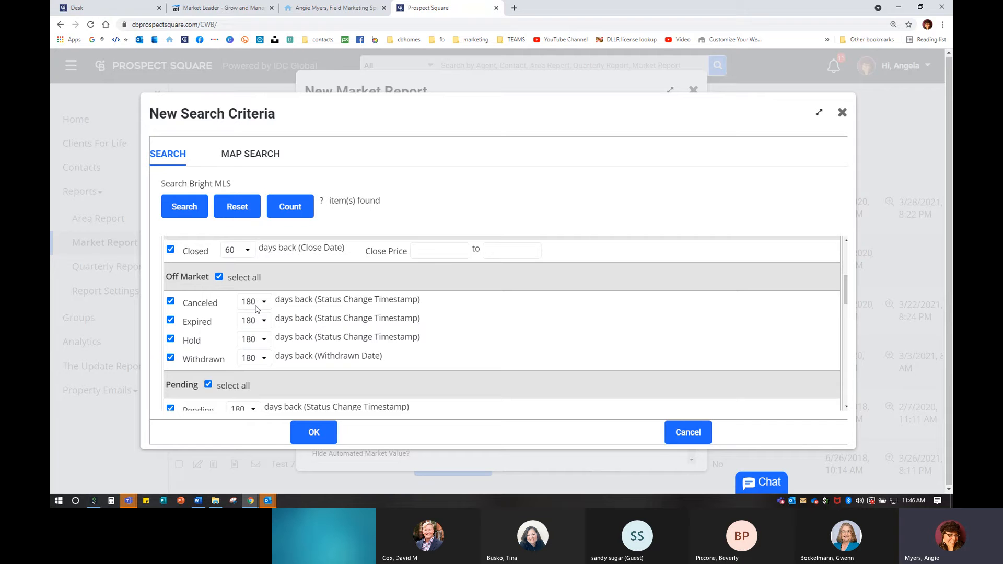
{"action": "left_click", "coordinate": [170, 302]}
{"action": "left_click", "coordinate": [171, 358]}
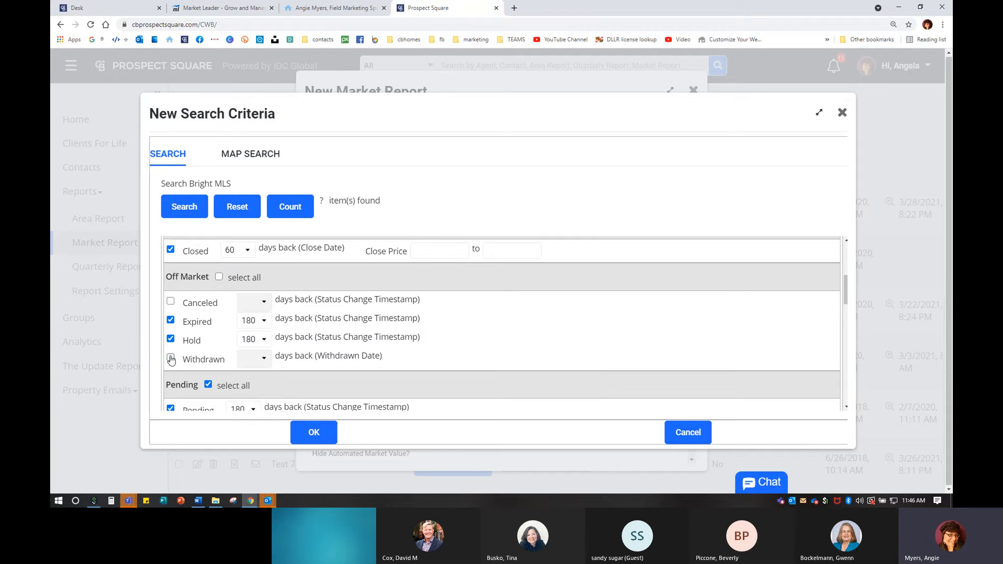
{"action": "left_click", "coordinate": [171, 321]}
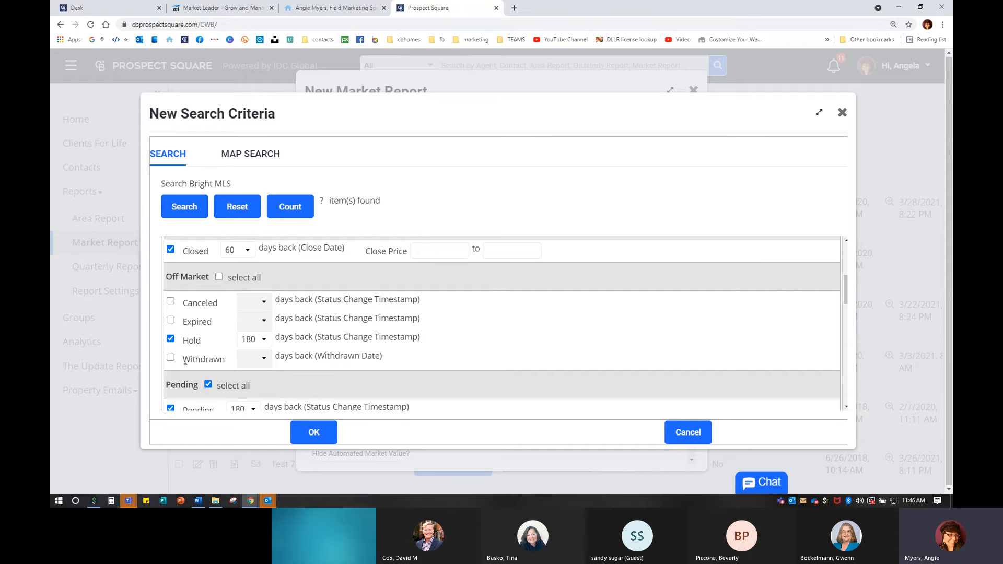
{"action": "left_click", "coordinate": [170, 339]}
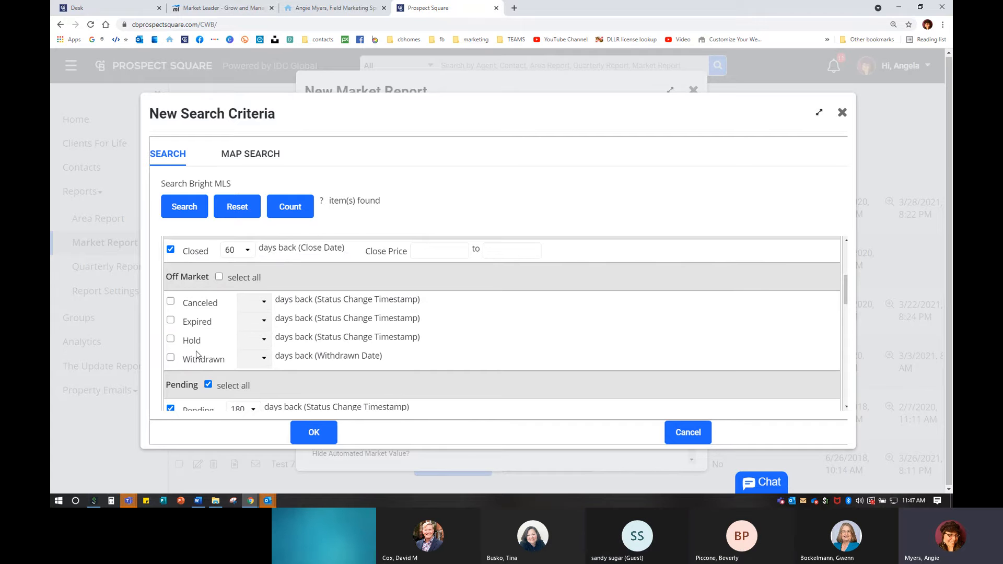
{"action": "scroll", "coordinate": [196, 355], "scroll_direction": "down", "scroll_amount": 3}
- Adjust Pending days-back, keep Pending included, and count the matches: 741 listings
{"action": "left_click", "coordinate": [253, 270]}
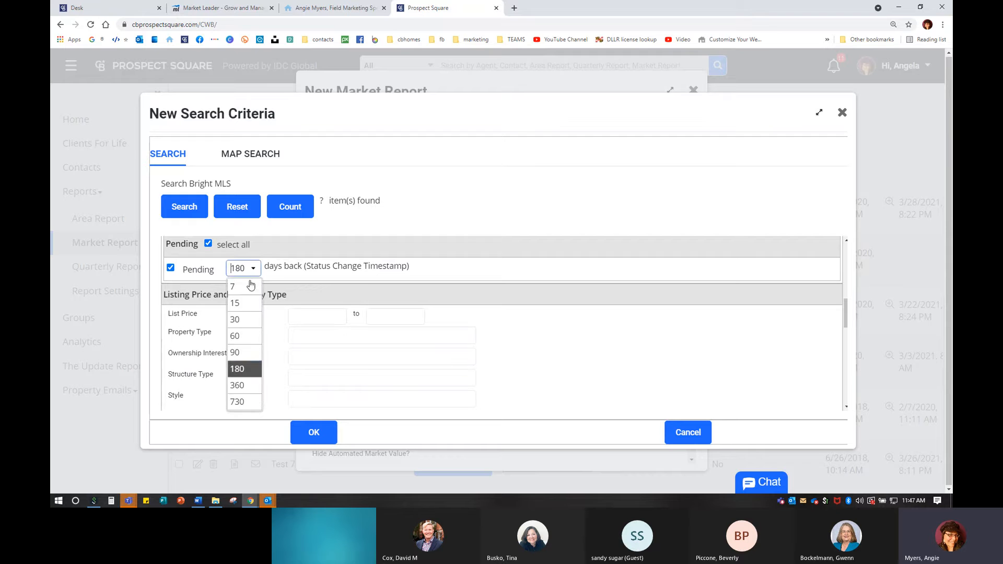
{"action": "left_click", "coordinate": [244, 354]}
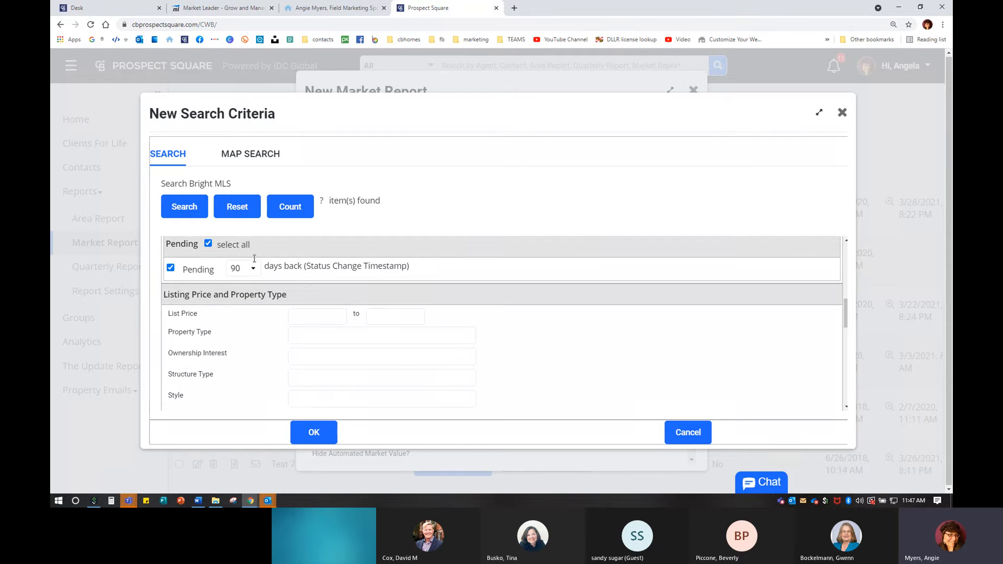
{"action": "left_click", "coordinate": [170, 268]}
{"action": "left_click", "coordinate": [171, 268]}
{"action": "left_click", "coordinate": [290, 208]}
- Limit Property Type to Residential and Structure Type to Detached, then recount to 299 listings
{"action": "scroll", "coordinate": [238, 341], "scroll_direction": "down", "scroll_amount": 1}
{"action": "scroll", "coordinate": [237, 340], "scroll_direction": "down", "scroll_amount": 1}
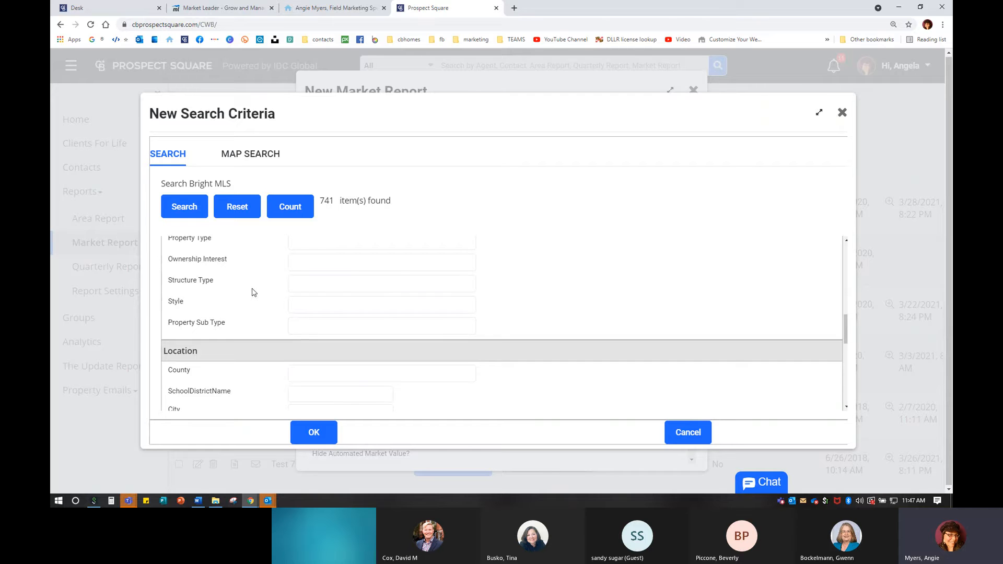
{"action": "scroll", "coordinate": [251, 291], "scroll_direction": "up", "scroll_amount": 2}
{"action": "left_click", "coordinate": [309, 286]}
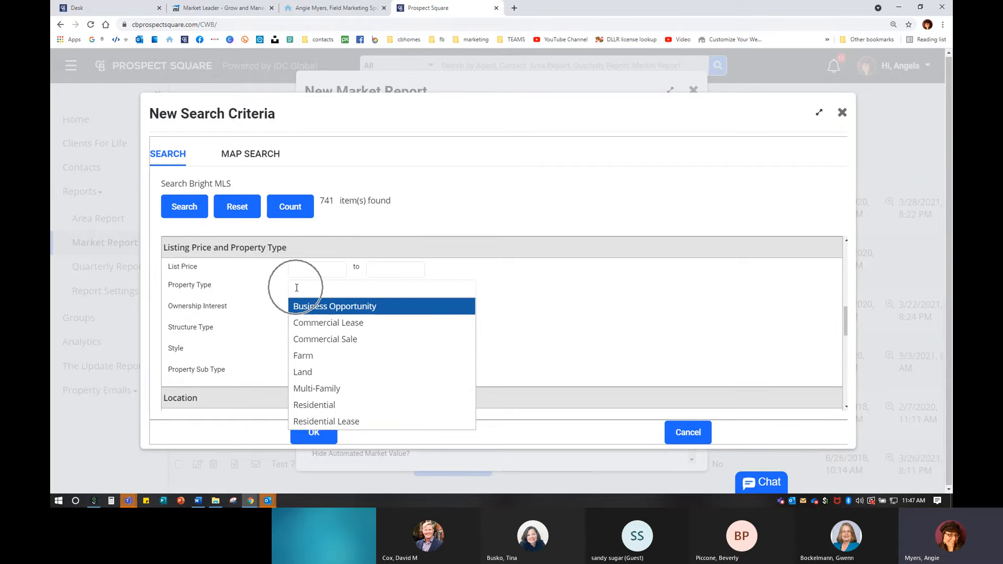
{"action": "left_click", "coordinate": [314, 405]}
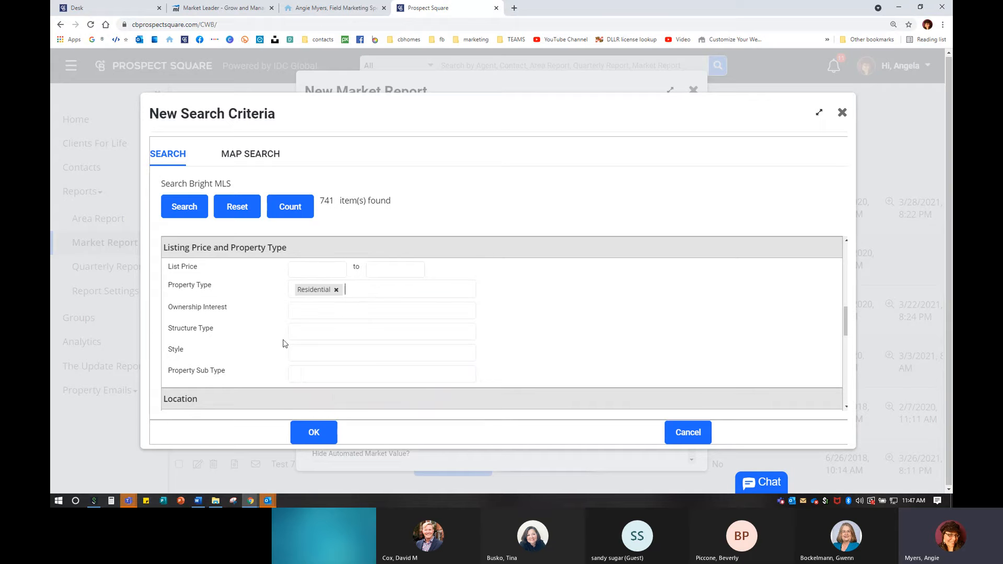
{"action": "left_click", "coordinate": [321, 316]}
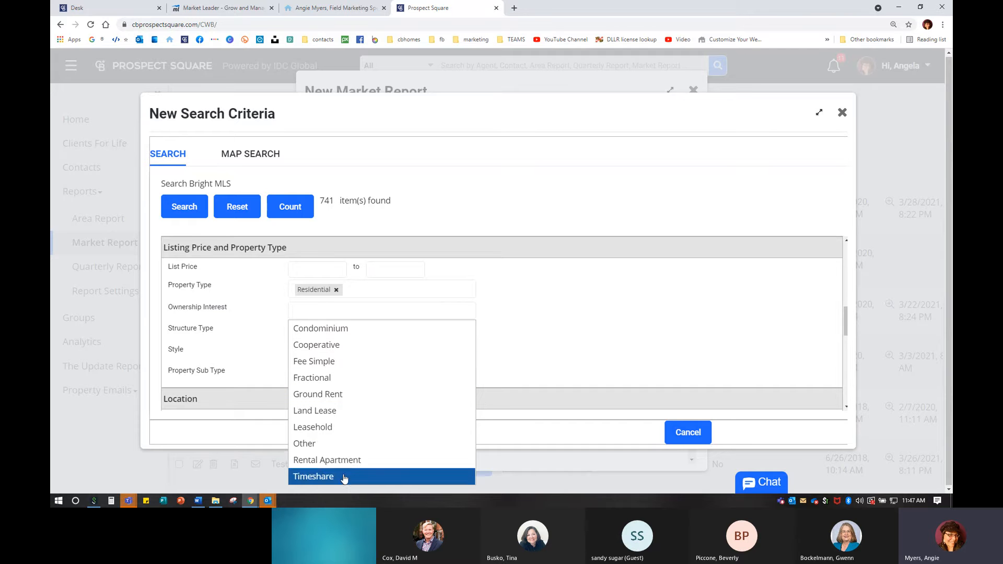
{"action": "left_click", "coordinate": [265, 328]}
{"action": "left_click", "coordinate": [311, 333]}
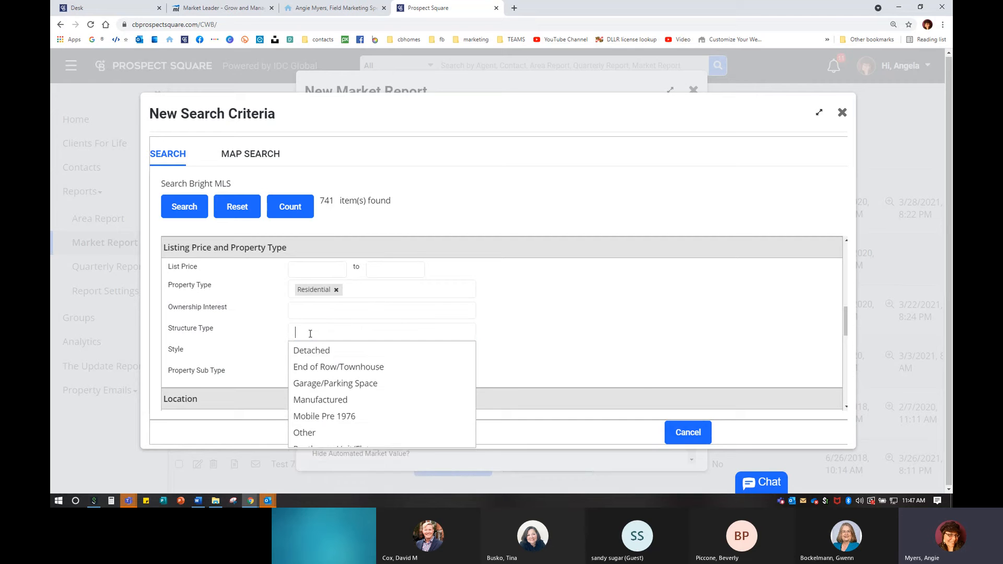
{"action": "left_click", "coordinate": [312, 351]}
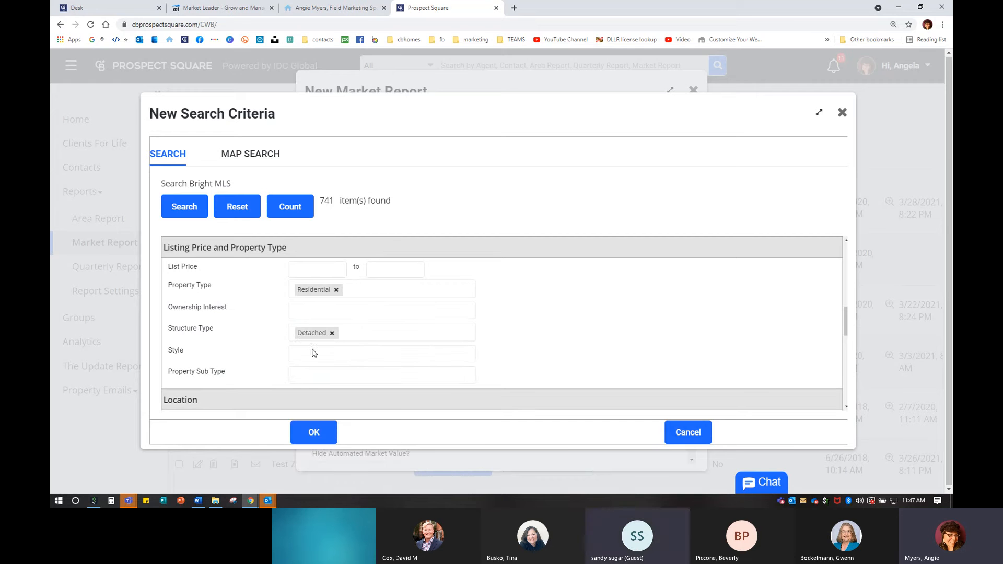
{"action": "left_click", "coordinate": [301, 210]}
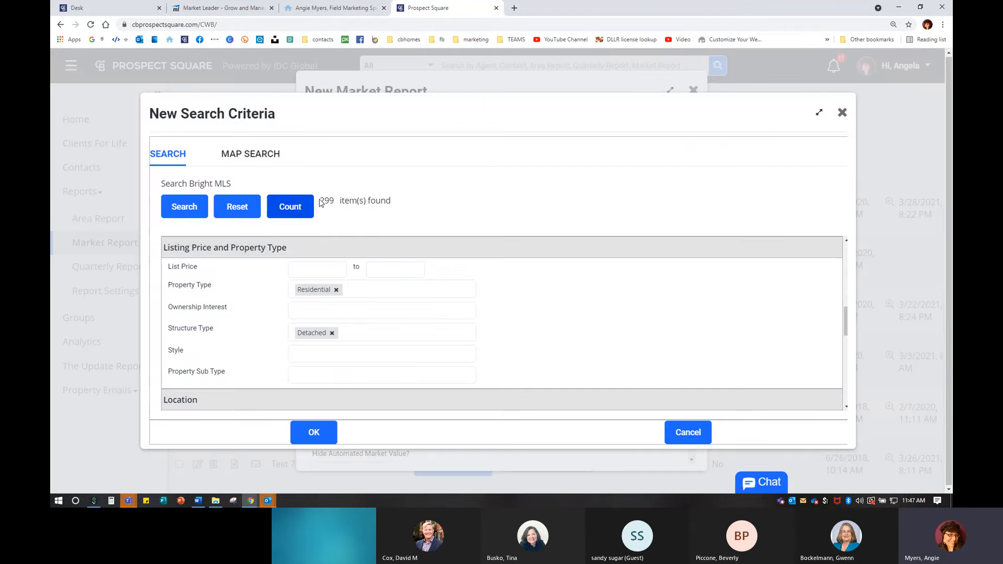
- Require 3–5 bedrooms and 2+ full baths, recount to 234 listings, and switch to map search
{"action": "scroll", "coordinate": [341, 331], "scroll_direction": "down", "scroll_amount": 6}
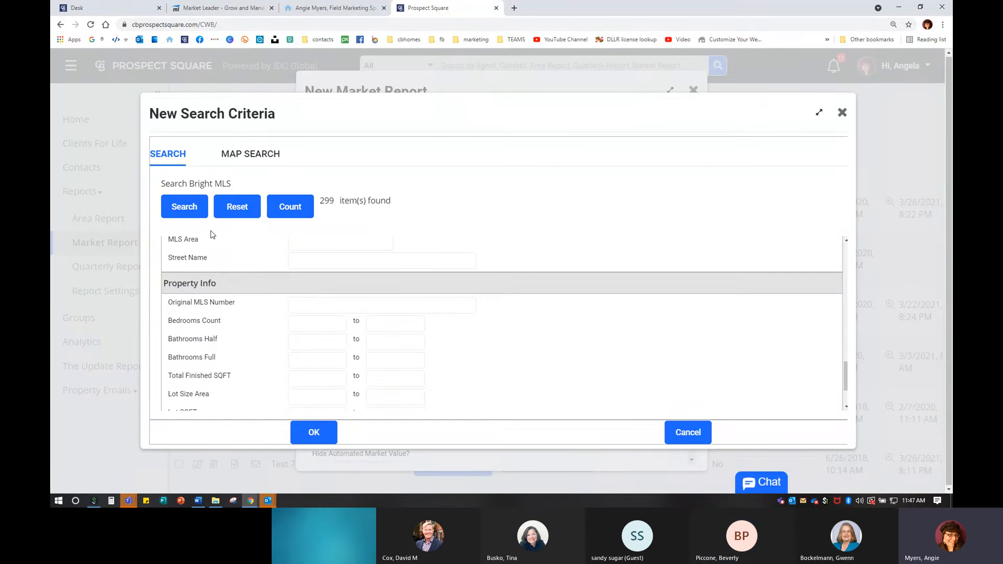
{"action": "scroll", "coordinate": [251, 369], "scroll_direction": "up", "scroll_amount": 3}
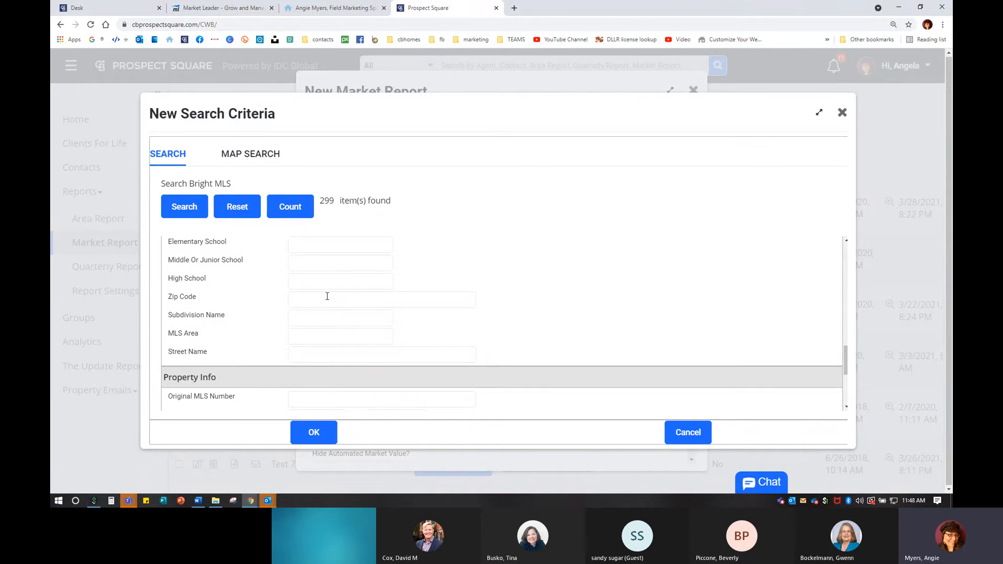
{"action": "scroll", "coordinate": [327, 296], "scroll_direction": "down", "scroll_amount": 4}
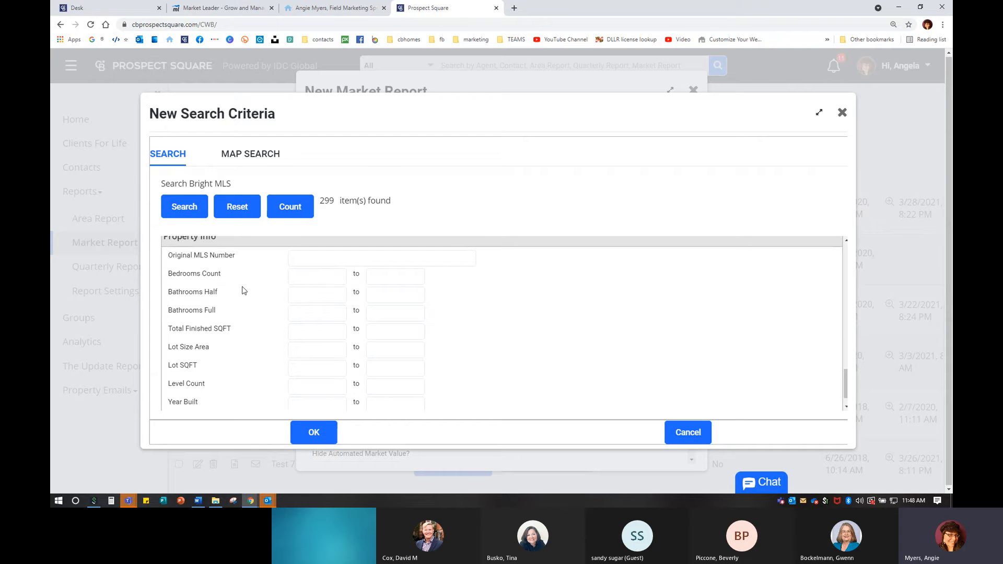
{"action": "left_click", "coordinate": [321, 279]}
{"action": "type", "text": "2"}
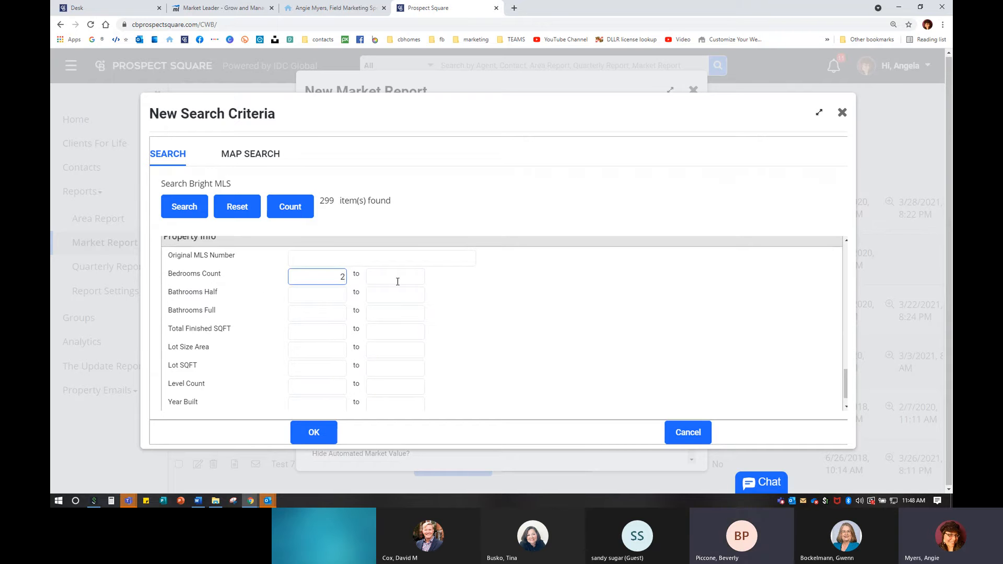
{"action": "left_click", "coordinate": [390, 279]}
{"action": "type", "text": "5"}
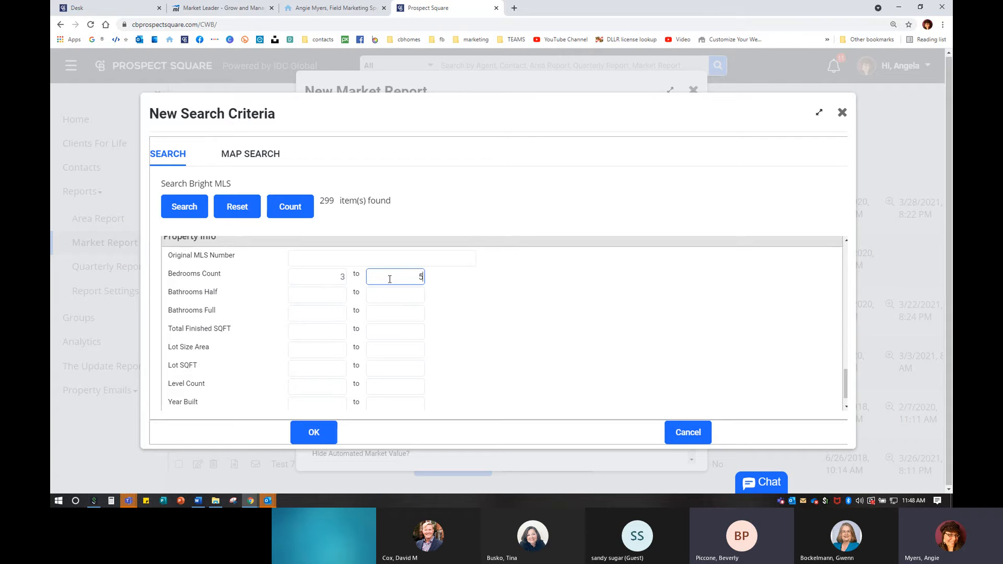
{"action": "left_click", "coordinate": [332, 313]}
{"action": "type", "text": "2"}
{"action": "left_click", "coordinate": [306, 214]}
{"action": "scroll", "coordinate": [345, 377], "scroll_direction": "up", "scroll_amount": 10}
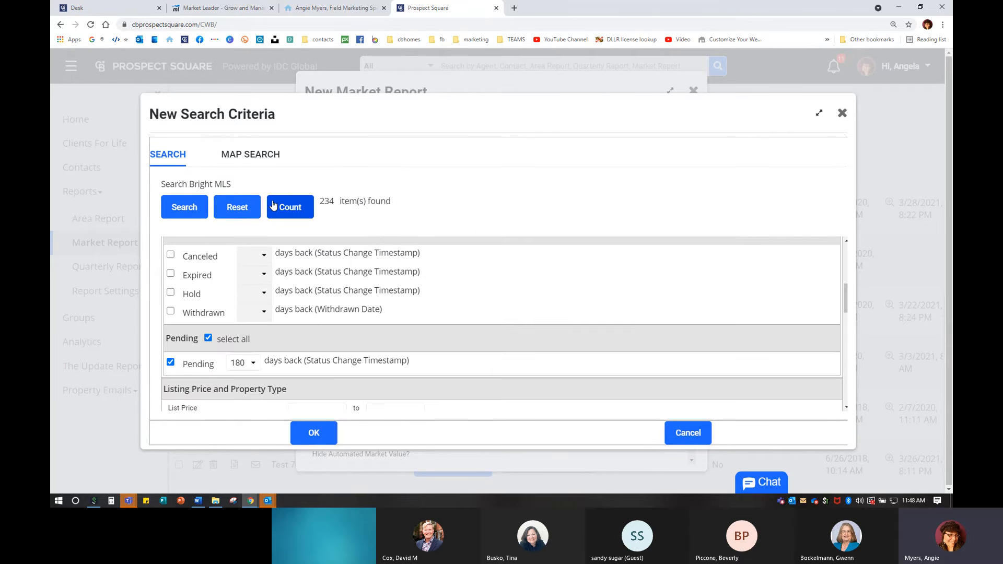
{"action": "left_click", "coordinate": [243, 158]}
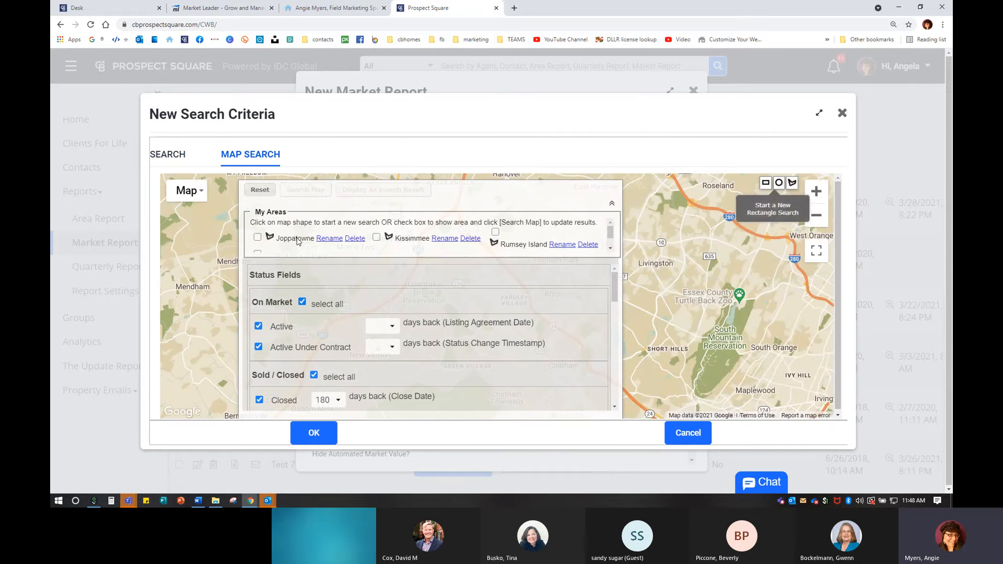
- Select the saved Joppatowne area and limit Closed sales to 60 days back
{"action": "scroll", "coordinate": [297, 240], "scroll_direction": "down", "scroll_amount": 1}
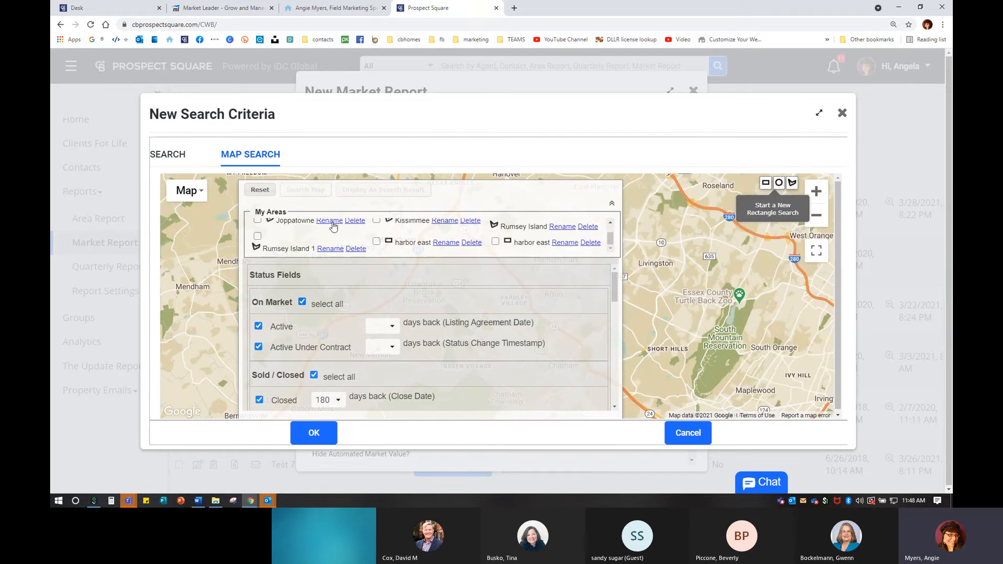
{"action": "scroll", "coordinate": [319, 250], "scroll_direction": "down", "scroll_amount": 1}
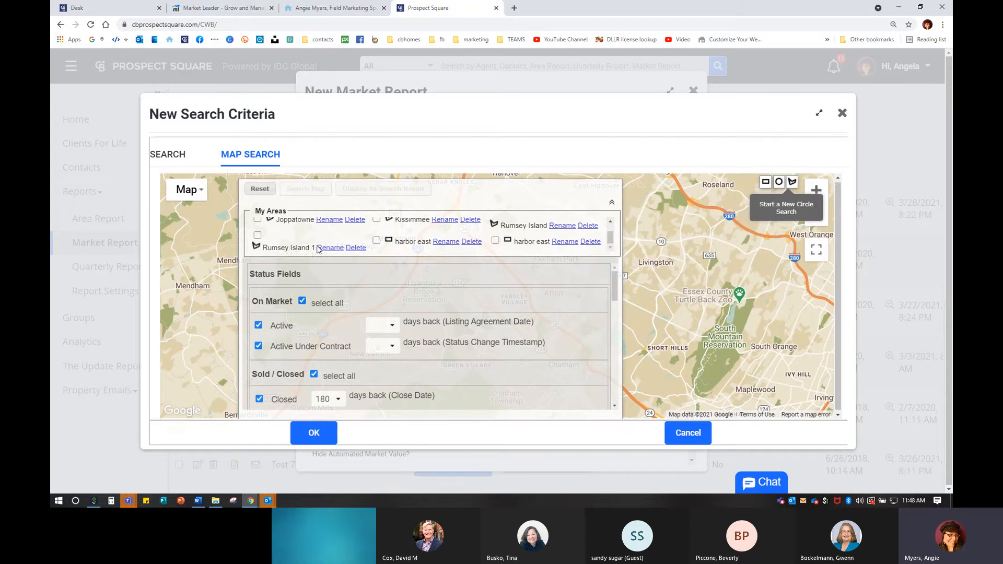
{"action": "scroll", "coordinate": [319, 249], "scroll_direction": "down", "scroll_amount": 1}
{"action": "scroll", "coordinate": [318, 250], "scroll_direction": "up", "scroll_amount": 1}
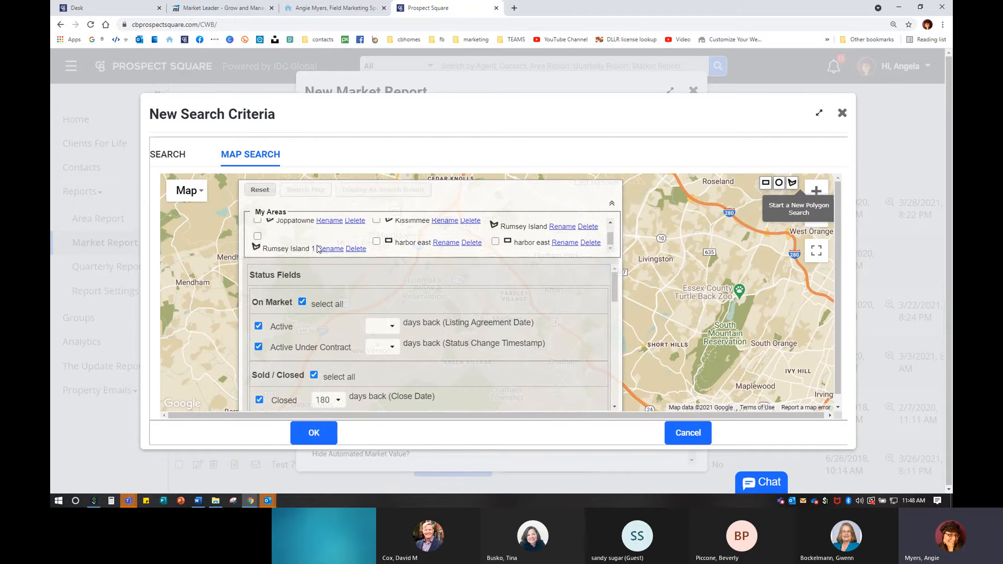
{"action": "scroll", "coordinate": [314, 249], "scroll_direction": "up", "scroll_amount": 2}
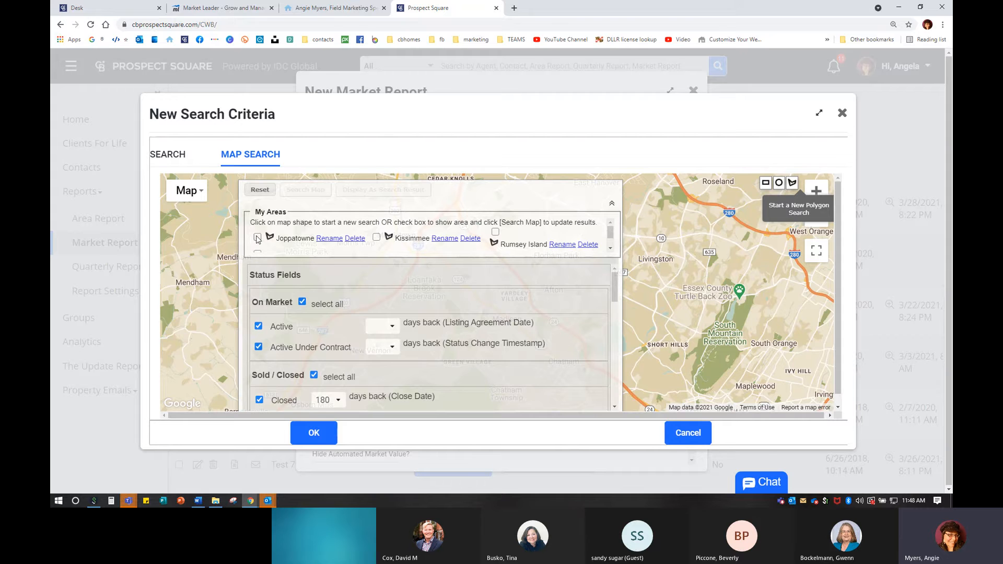
{"action": "left_click", "coordinate": [258, 238]}
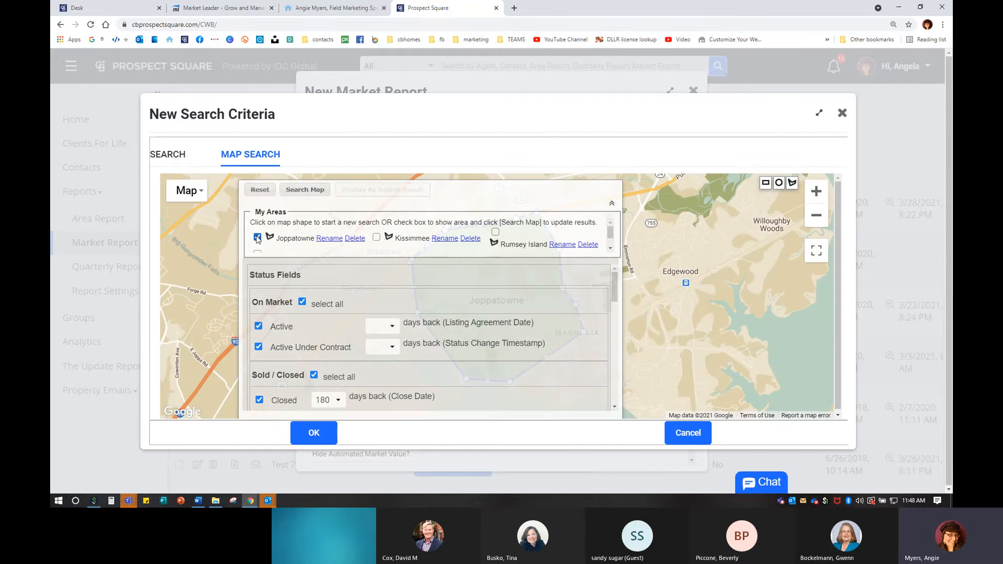
{"action": "scroll", "coordinate": [306, 386], "scroll_direction": "down", "scroll_amount": 2}
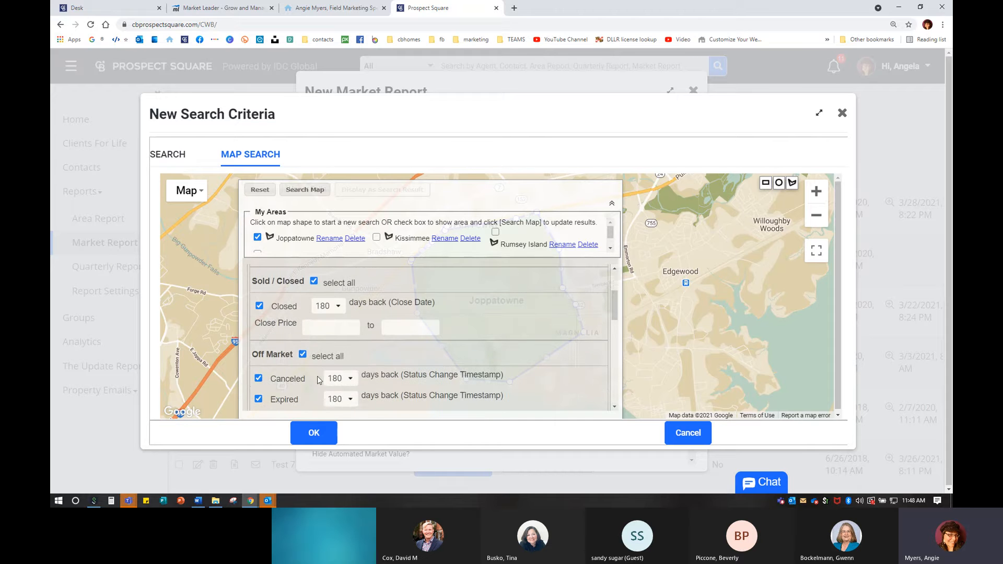
{"action": "left_click", "coordinate": [338, 308]}
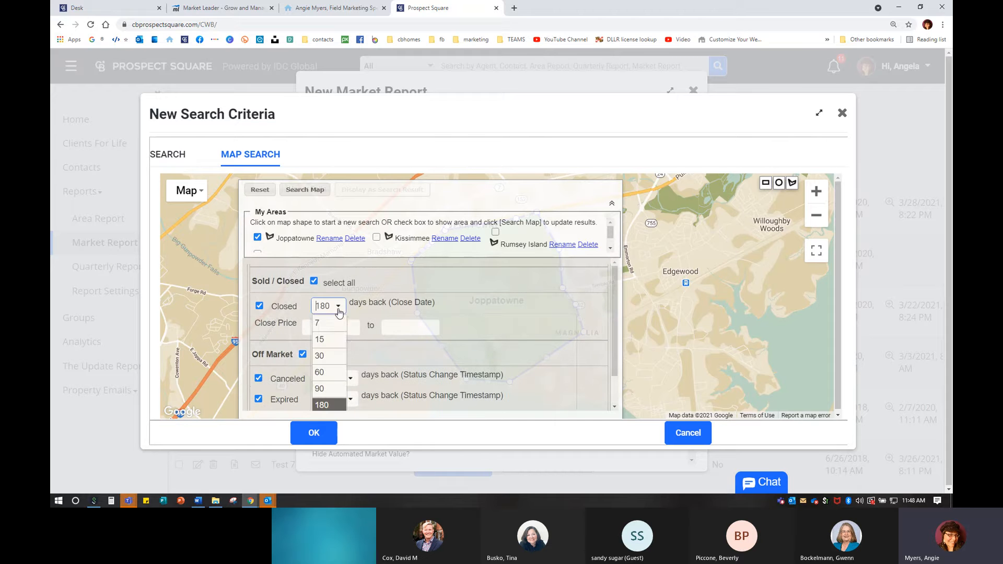
{"action": "left_click", "coordinate": [326, 372]}
- Exclude Canceled, Expired, Hold and Withdrawn listings from the map search
{"action": "scroll", "coordinate": [292, 376], "scroll_direction": "down", "scroll_amount": 1}
{"action": "scroll", "coordinate": [292, 376], "scroll_direction": "down", "scroll_amount": 2}
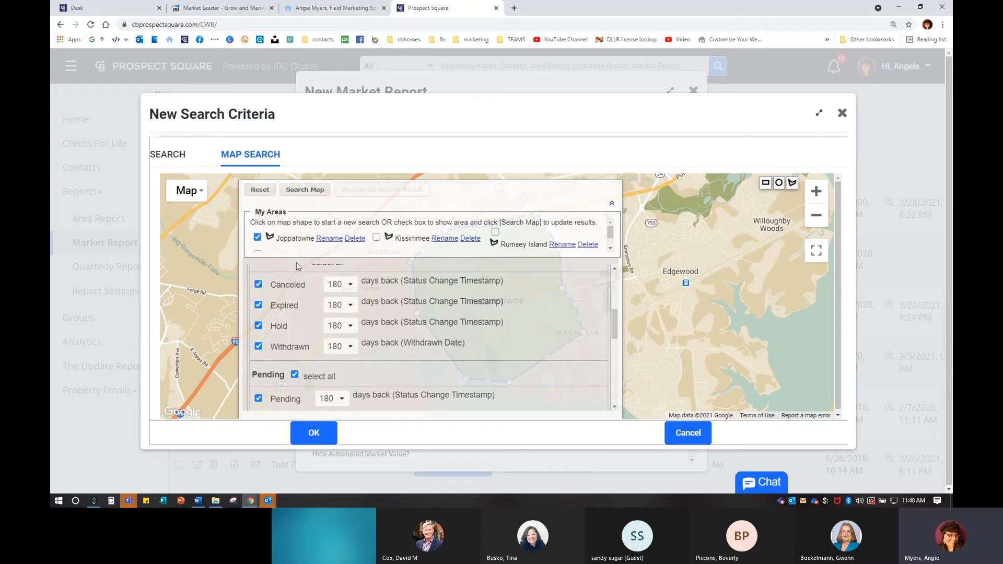
{"action": "left_click", "coordinate": [258, 284]}
{"action": "left_click", "coordinate": [258, 305]}
{"action": "left_click", "coordinate": [258, 325]}
{"action": "left_click", "coordinate": [258, 346]}
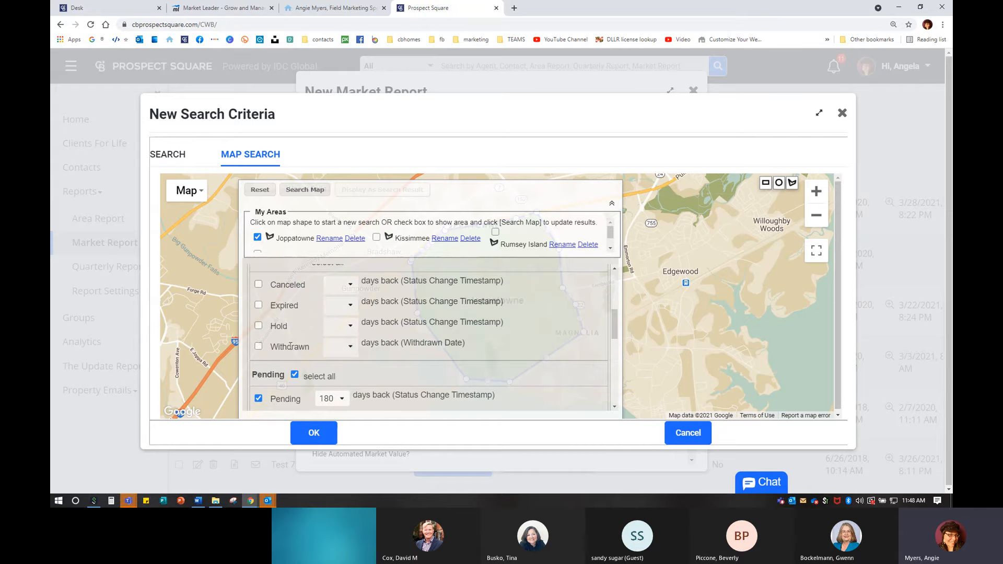
{"action": "scroll", "coordinate": [293, 352], "scroll_direction": "down", "scroll_amount": 4}
{"action": "scroll", "coordinate": [334, 366], "scroll_direction": "up", "scroll_amount": 1}
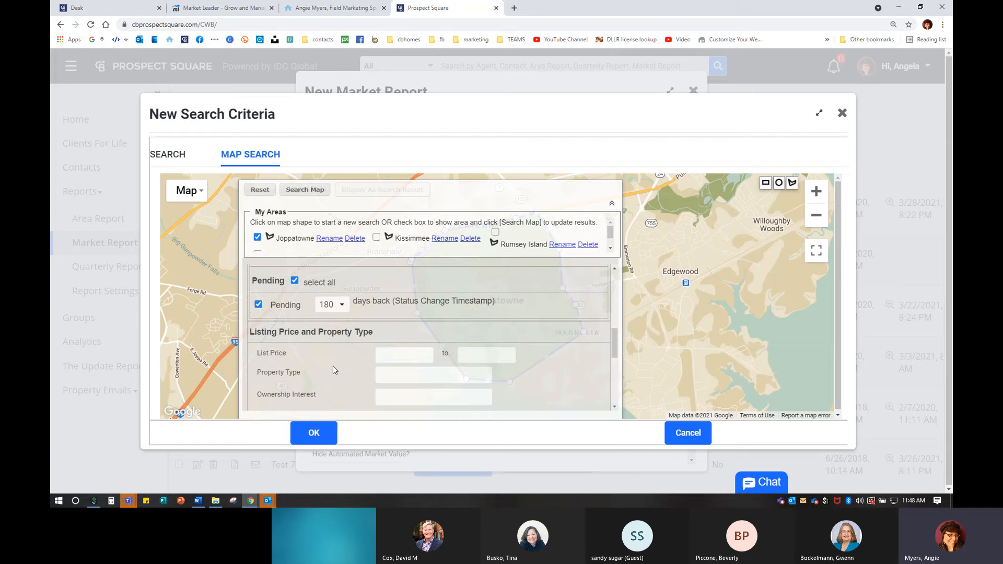
{"action": "scroll", "coordinate": [333, 366], "scroll_direction": "down", "scroll_amount": 2}
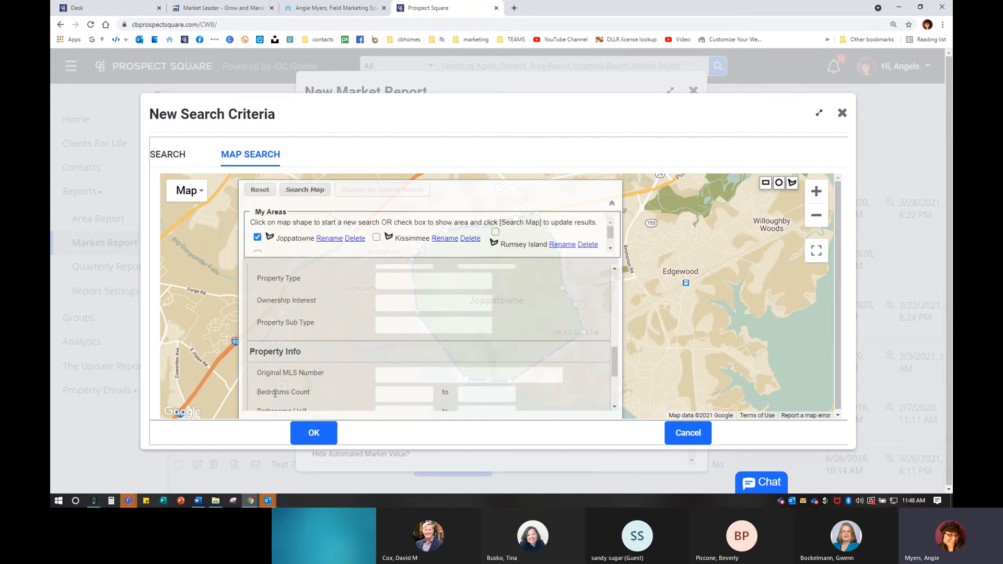
{"action": "scroll", "coordinate": [455, 352], "scroll_direction": "up", "scroll_amount": 3}
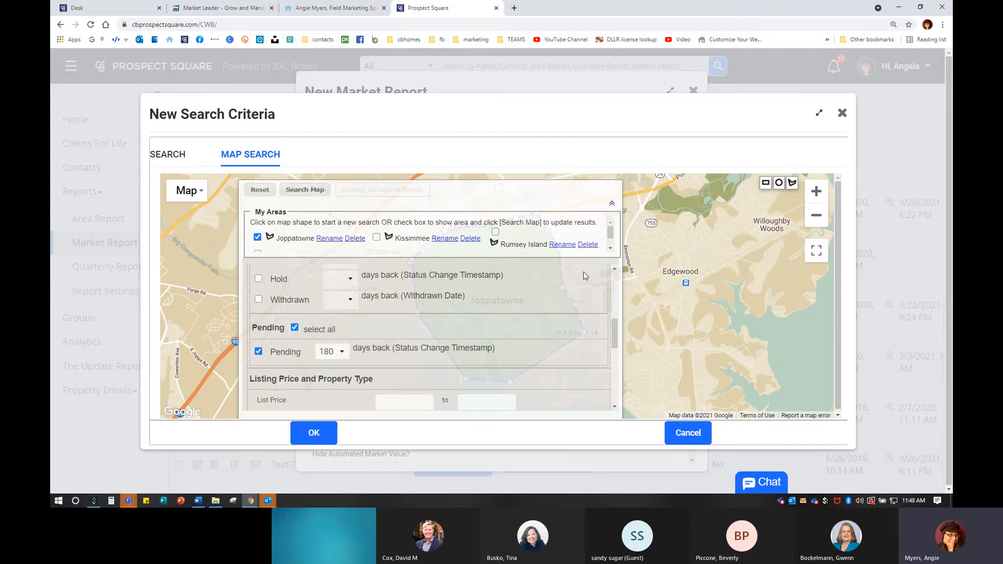
- Collapse the criteria panel, zoom the map around Joppatowne, and apply the criteria
{"action": "left_click", "coordinate": [794, 184]}
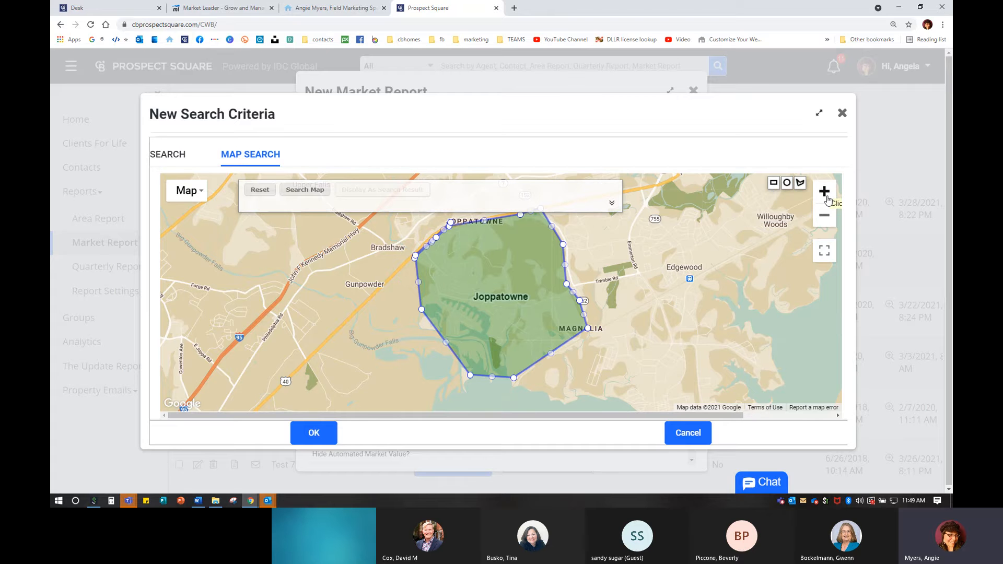
{"action": "left_click", "coordinate": [825, 194]}
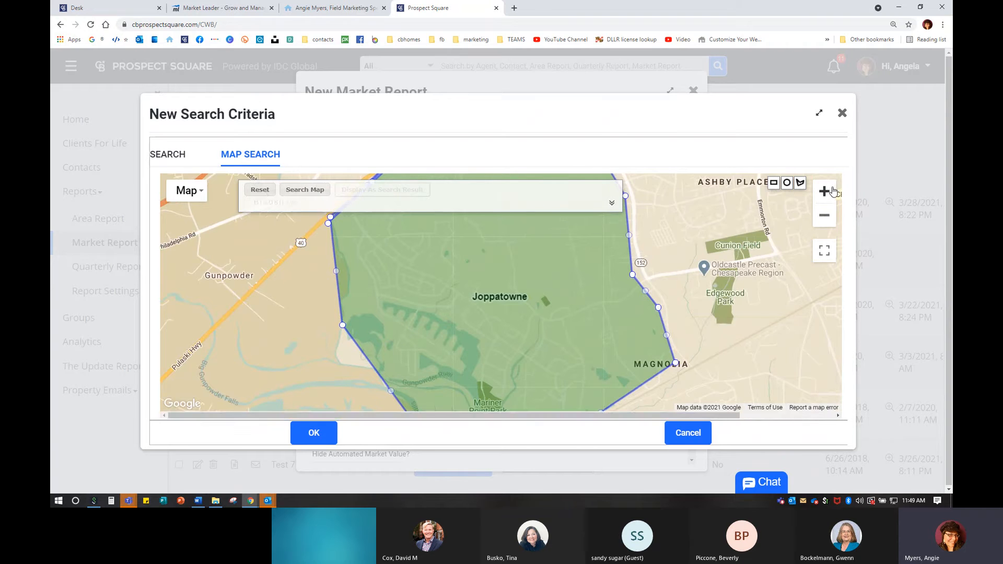
{"action": "left_click", "coordinate": [825, 193]}
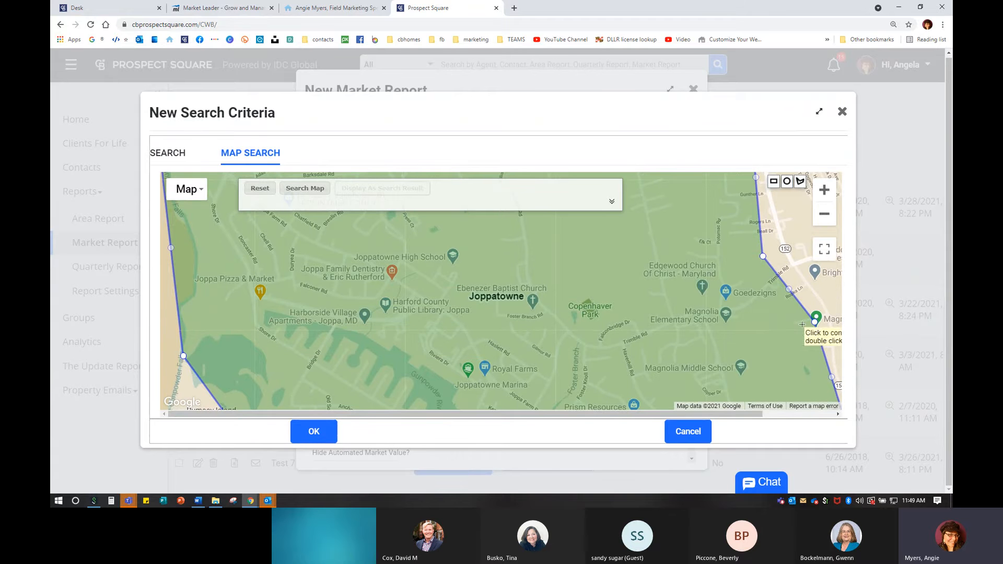
{"action": "left_click", "coordinate": [823, 214]}
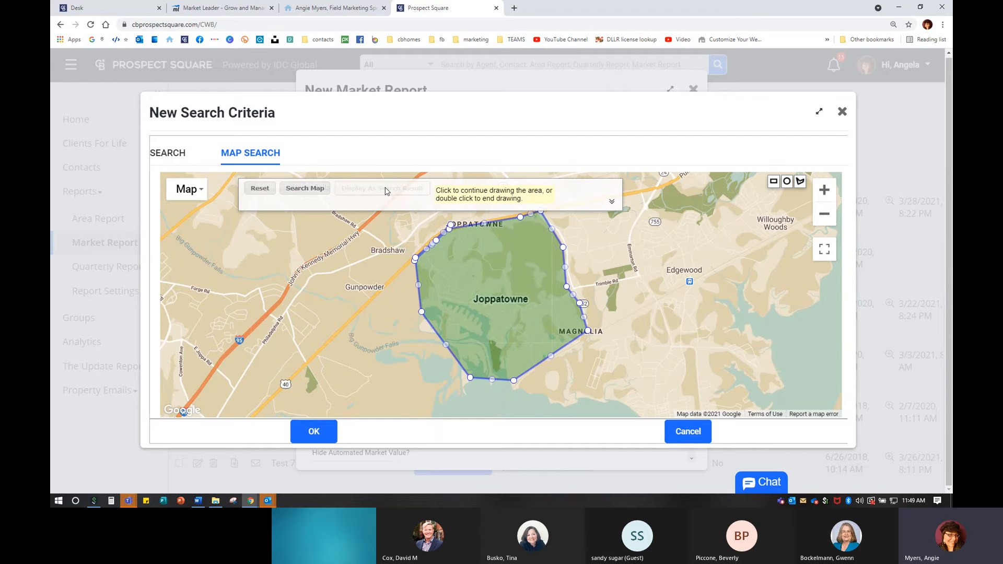
{"action": "left_click", "coordinate": [329, 443]}
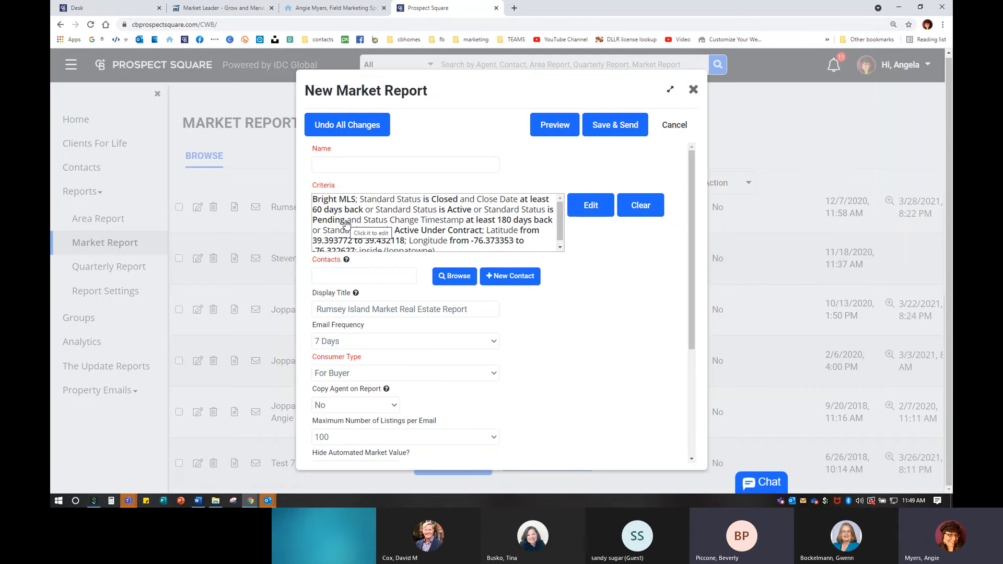
- Review the reloaded Criteria box showing Closed, Active, Pending and Under Contract listings within Joppatowne's bounds
{"action": "key", "text": "ctrl"}
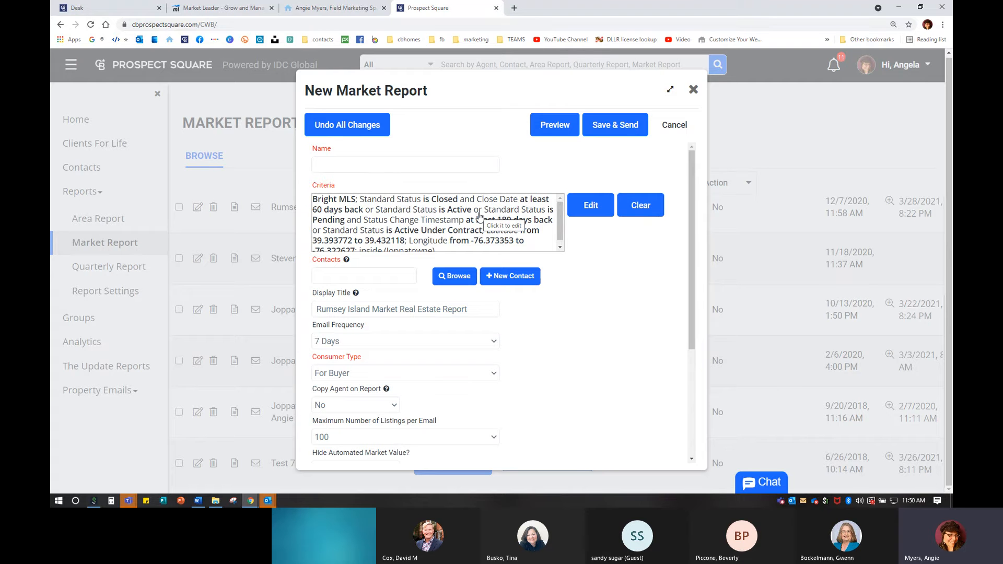
- Enter the client's name in the Contacts box and choose the matching suggestion as recipient
{"action": "left_click", "coordinate": [334, 275]}
{"action": "type", "text": "angie"}
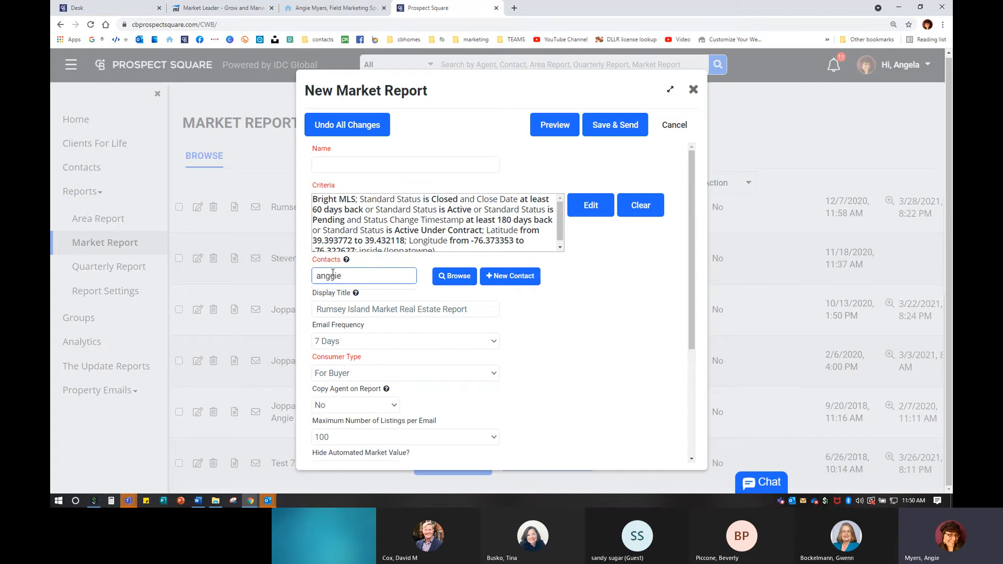
{"action": "key", "text": "BackSpace"}
{"action": "key", "text": "BackSpace"}
{"action": "key", "text": "BackSpace"}
{"action": "type", "text": "ie"}
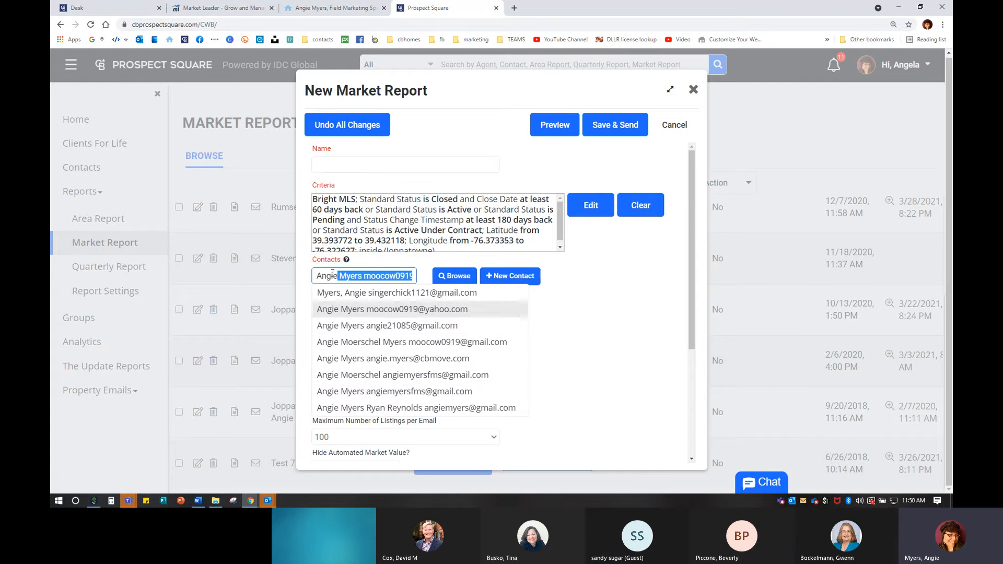
{"action": "left_click", "coordinate": [422, 357]}
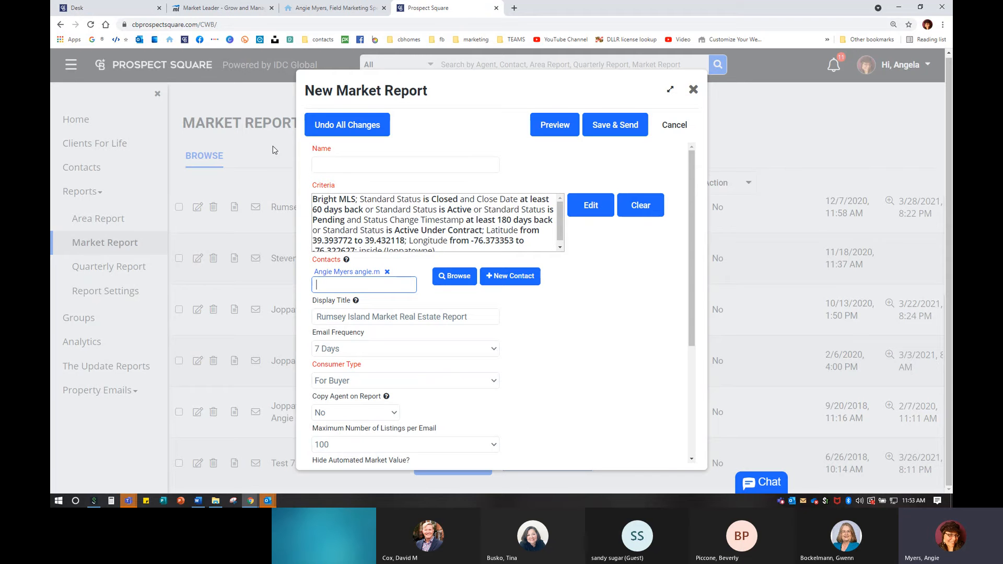
- Name the market report 'Rumsey Island Report' and look over the form fields
{"action": "left_click", "coordinate": [341, 164]}
{"action": "type", "text": "Rumsey "}
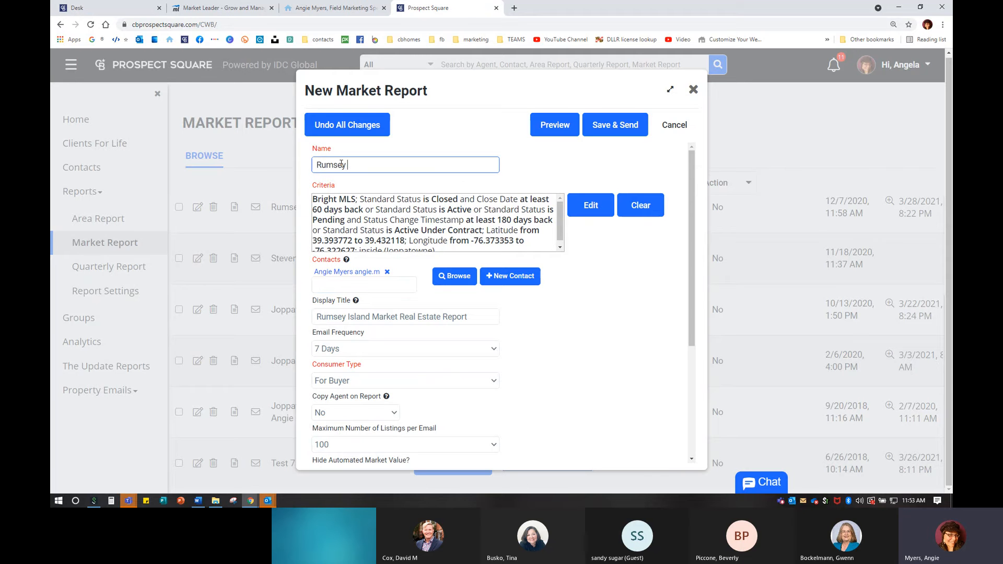
{"action": "type", "text": "Island Report"}
{"action": "scroll", "coordinate": [478, 417], "scroll_direction": "down", "scroll_amount": 5}
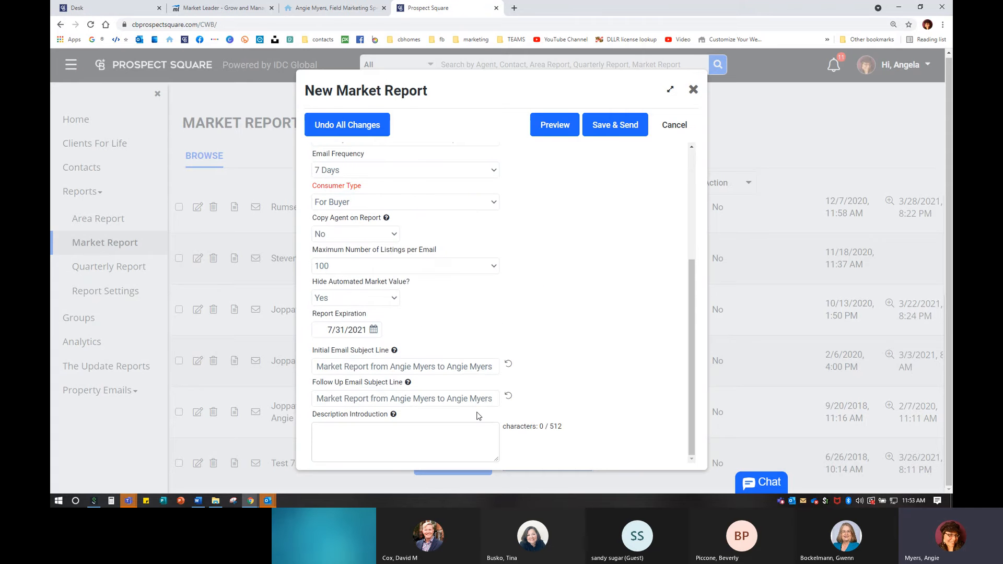
{"action": "scroll", "coordinate": [478, 416], "scroll_direction": "up", "scroll_amount": 5}
- Preview the Rumsey Island Report, then close the preview to return to the form
{"action": "left_click", "coordinate": [561, 130]}
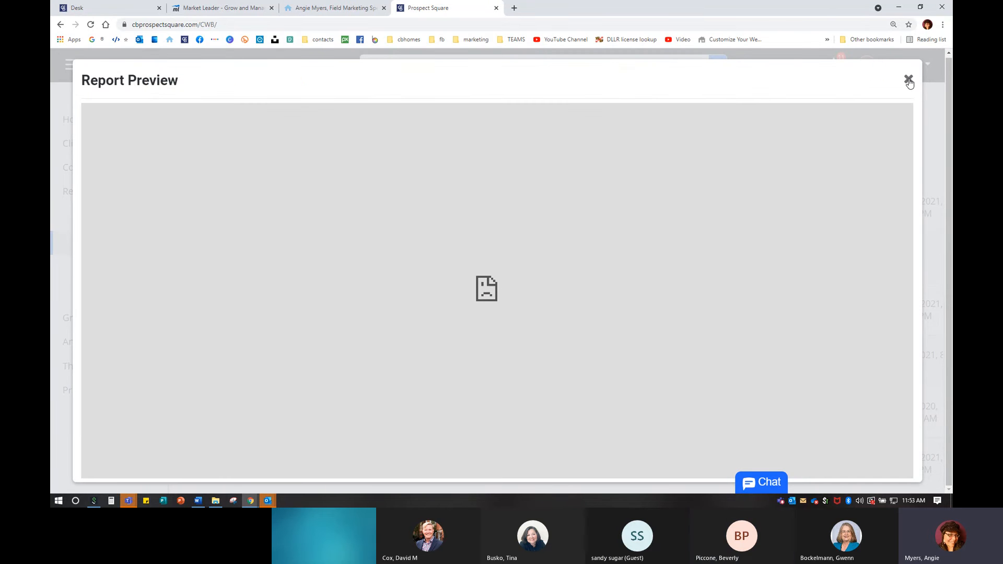
{"action": "left_click", "coordinate": [908, 80]}
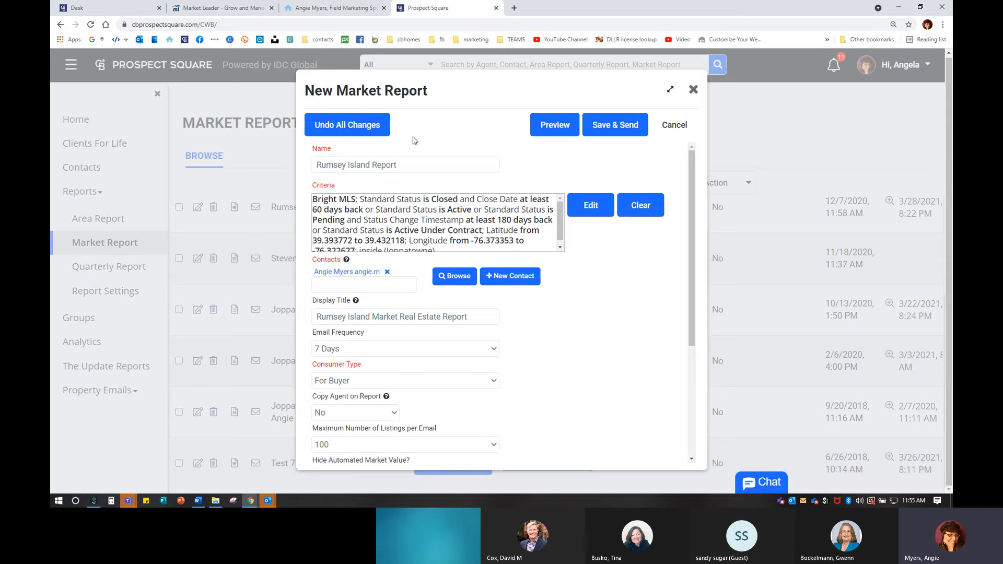
- Save and send the Rumsey Island Report, then confirm it heads the Market Report list
{"action": "left_click", "coordinate": [614, 134]}
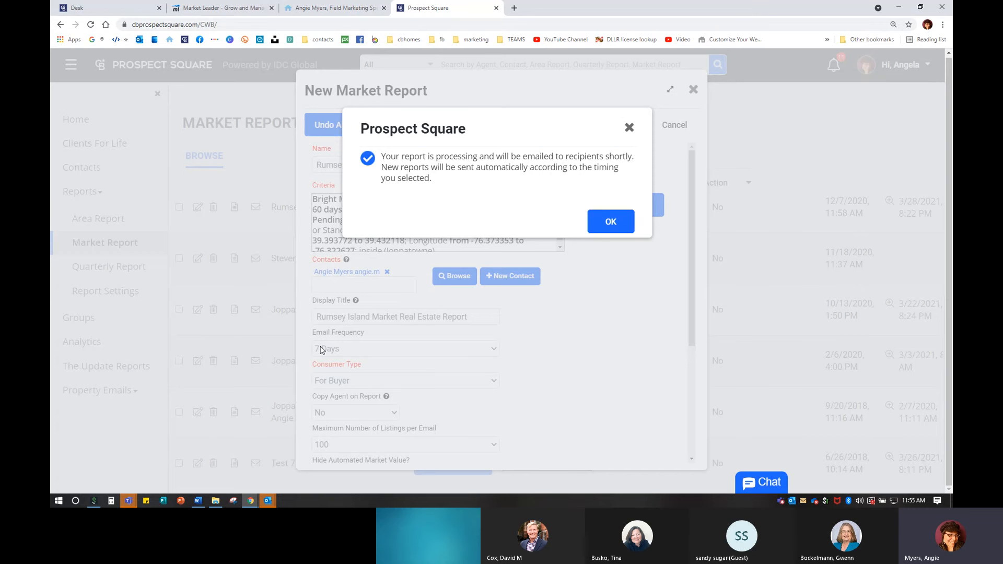
{"action": "left_click", "coordinate": [600, 230]}
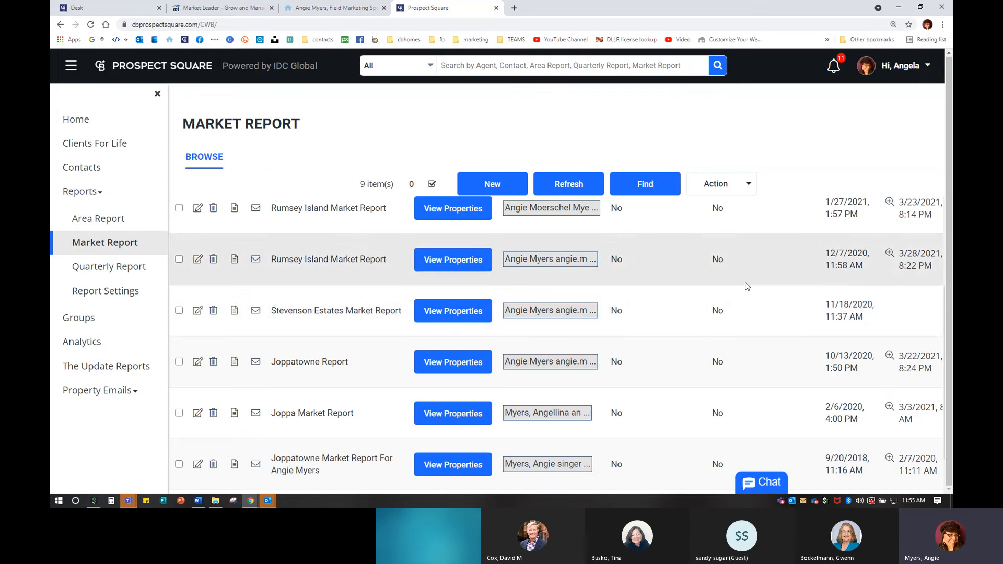
{"action": "scroll", "coordinate": [566, 274], "scroll_direction": "up", "scroll_amount": 3}
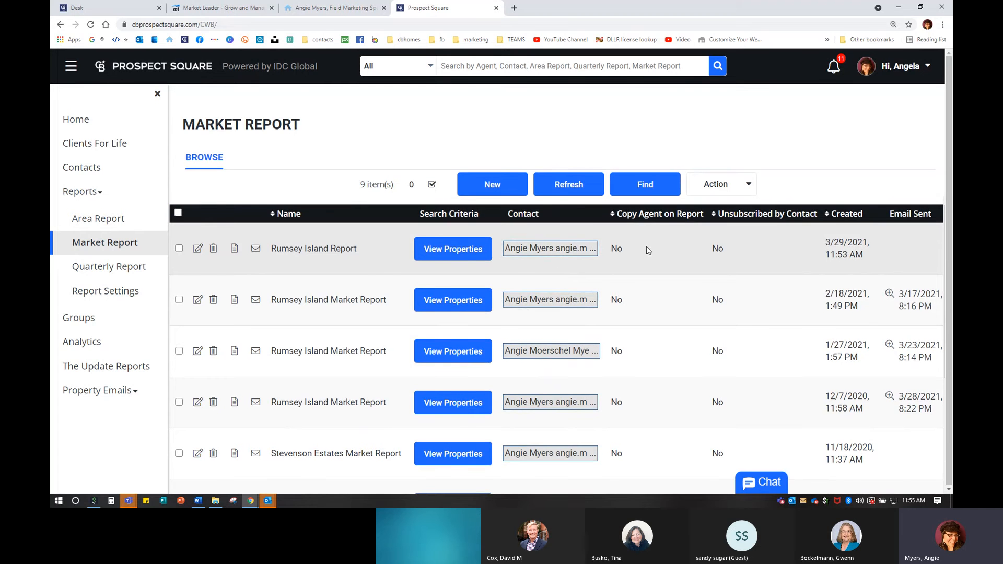
{"action": "left_click", "coordinate": [843, 252]}
{"action": "left_click", "coordinate": [915, 248]}
{"action": "left_click", "coordinate": [915, 249]}
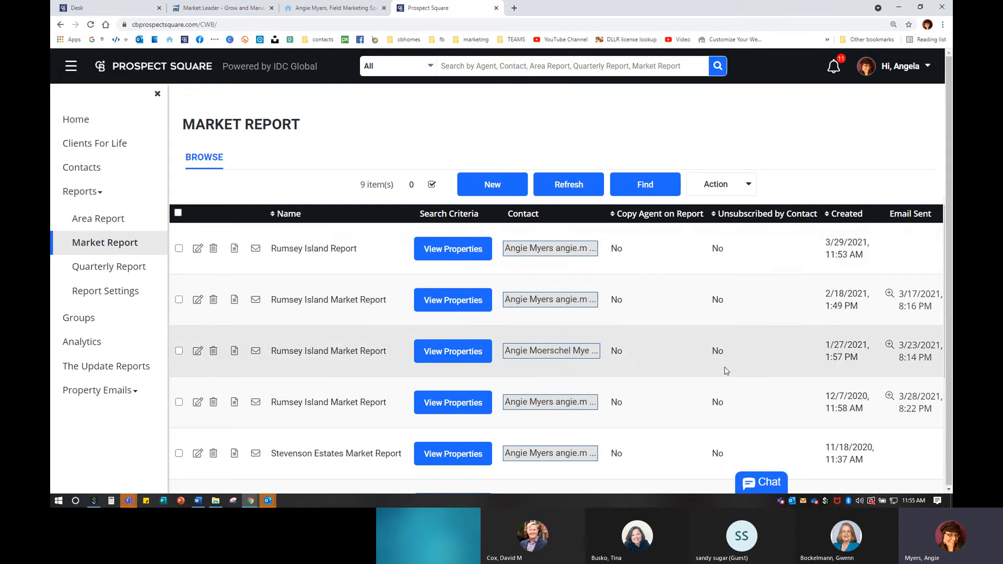
{"action": "scroll", "coordinate": [726, 369], "scroll_direction": "down", "scroll_amount": 4}
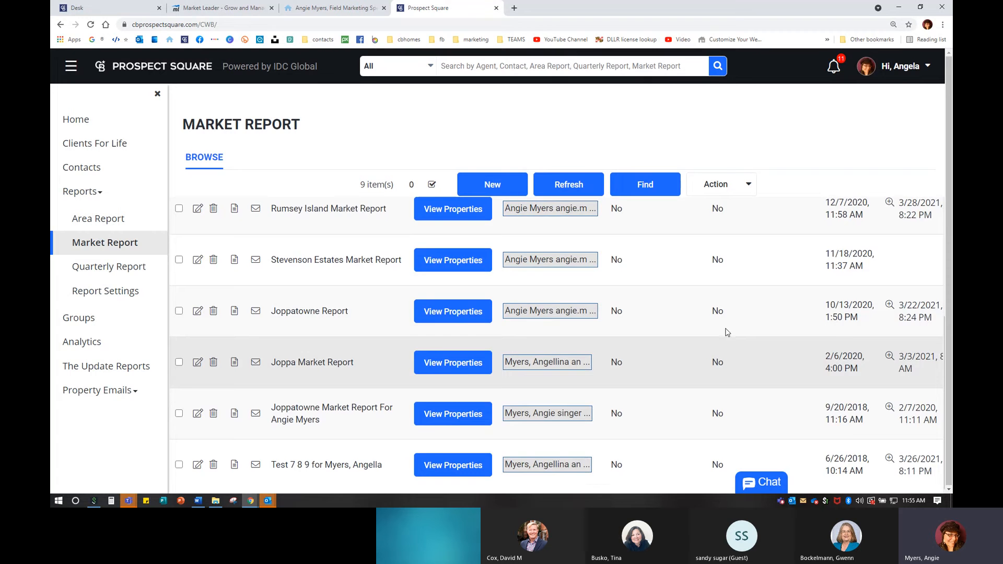
{"action": "scroll", "coordinate": [749, 308], "scroll_direction": "up", "scroll_amount": 4}
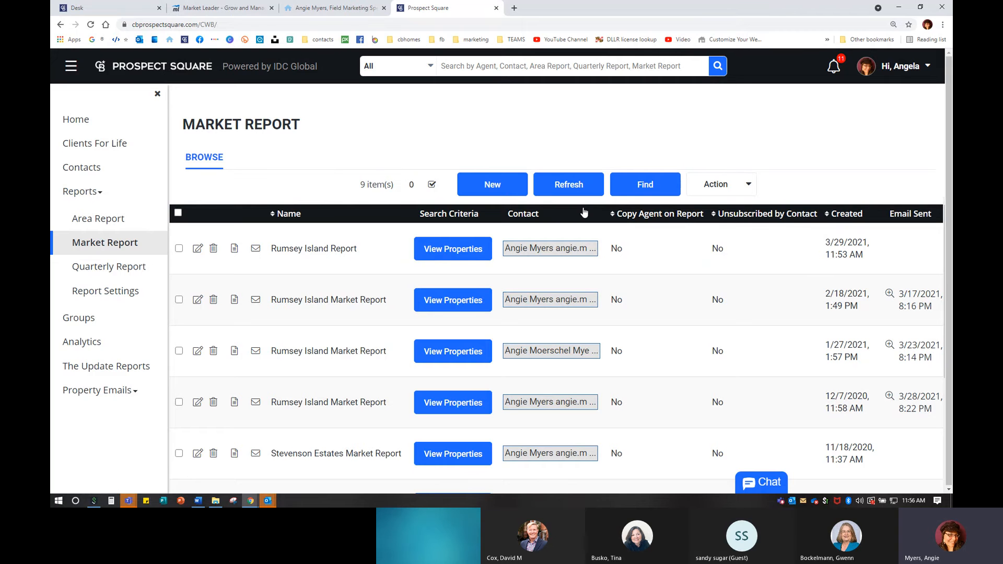
{"action": "left_click", "coordinate": [235, 249]}
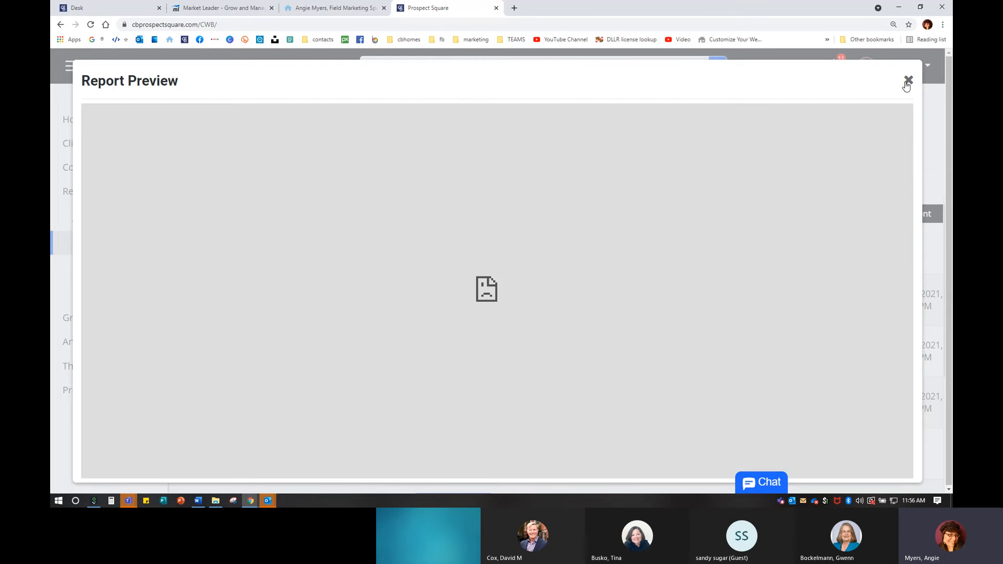
{"action": "left_click", "coordinate": [908, 81]}
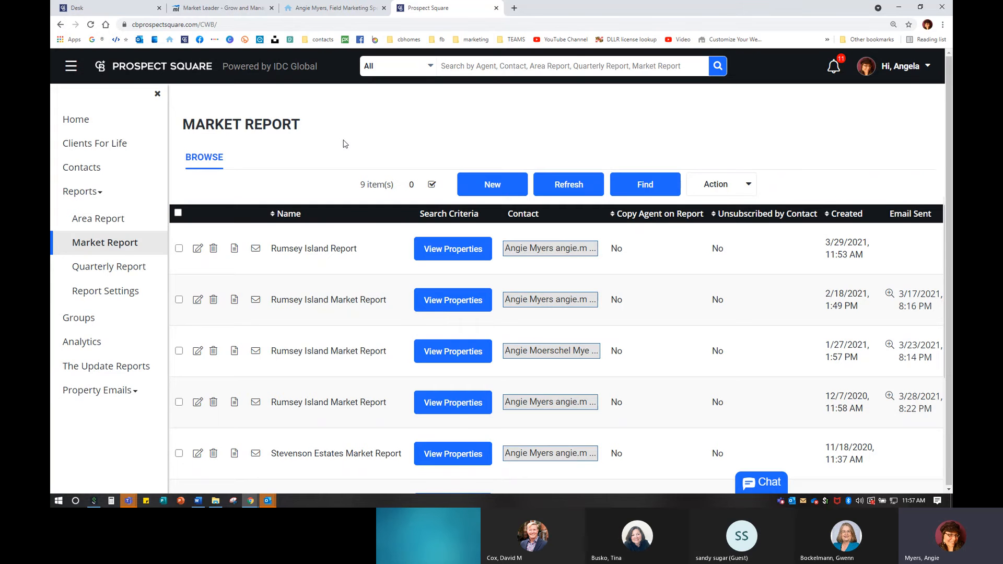
- Review the Area Report share links, previewing the Baltimore City County area report
{"action": "left_click", "coordinate": [131, 225]}
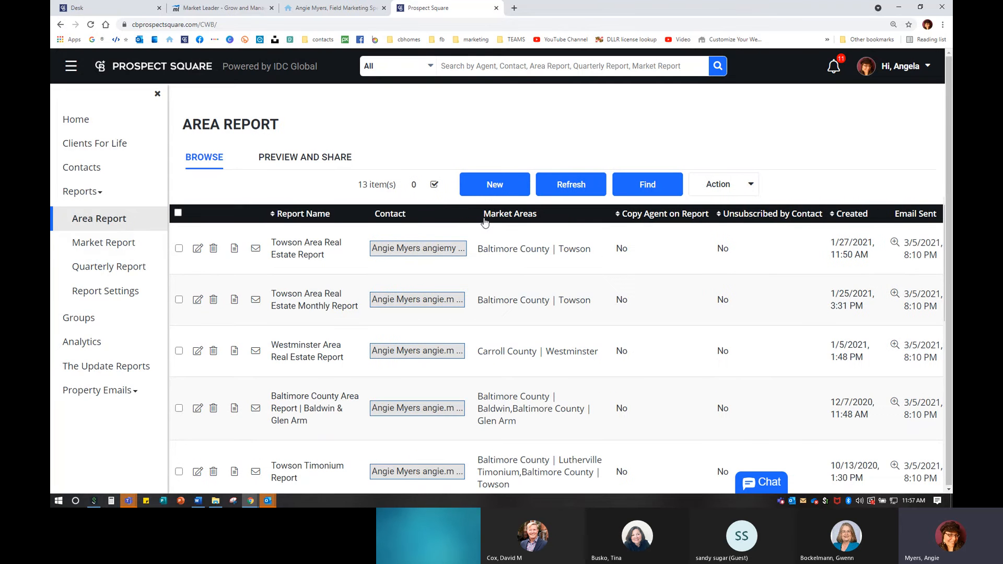
{"action": "left_click", "coordinate": [312, 161]}
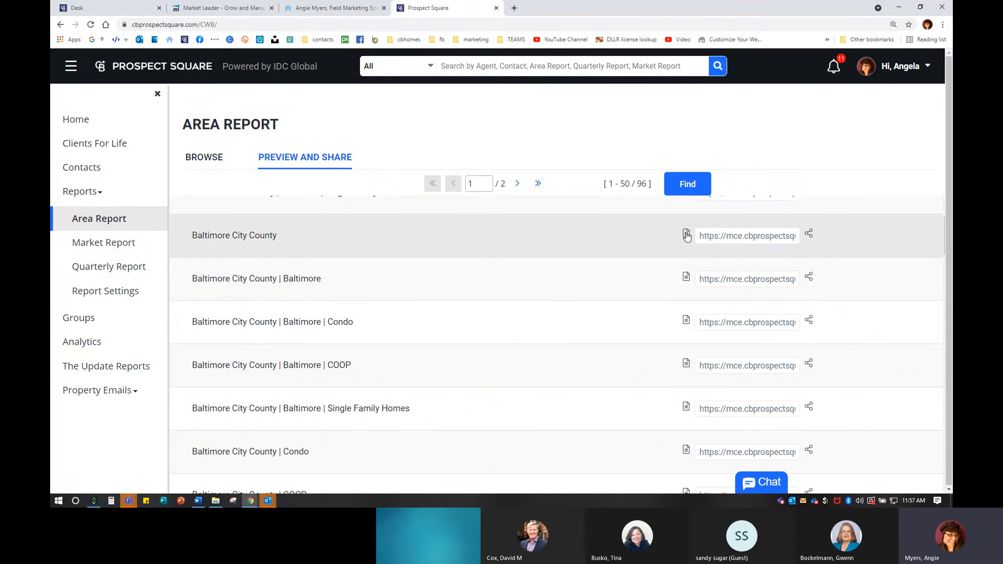
{"action": "left_click", "coordinate": [686, 233]}
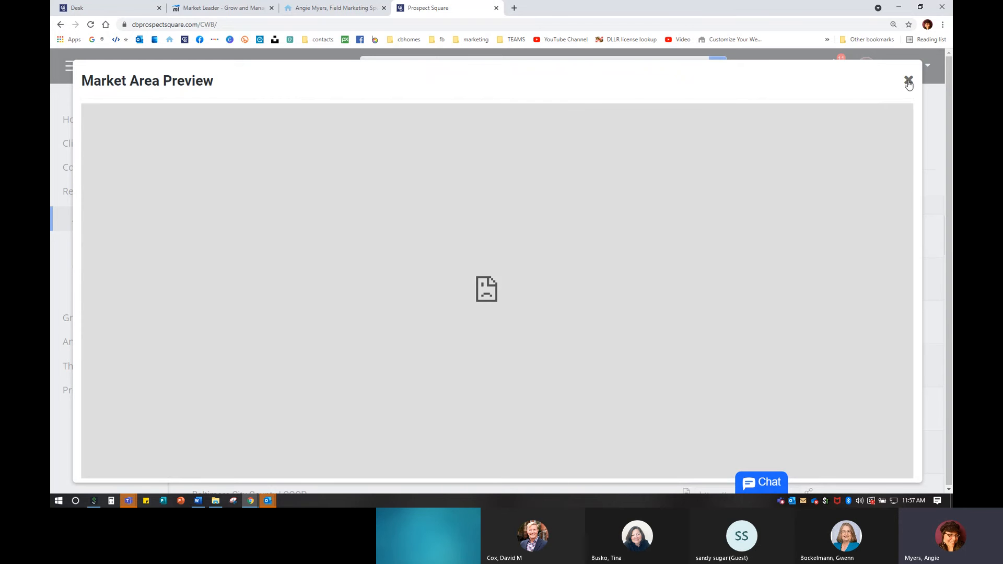
{"action": "left_click", "coordinate": [908, 82]}
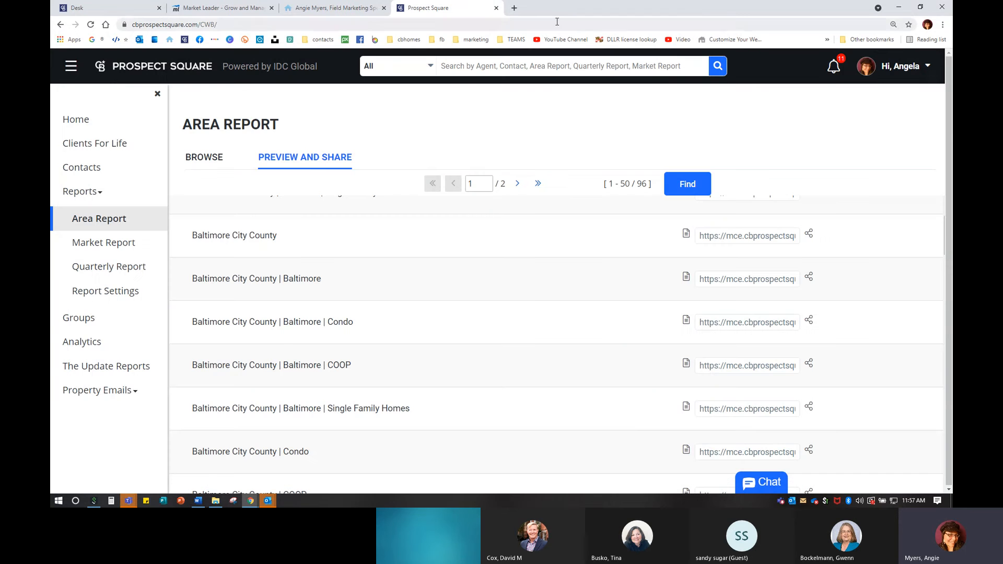
{"action": "left_click", "coordinate": [515, 8]}
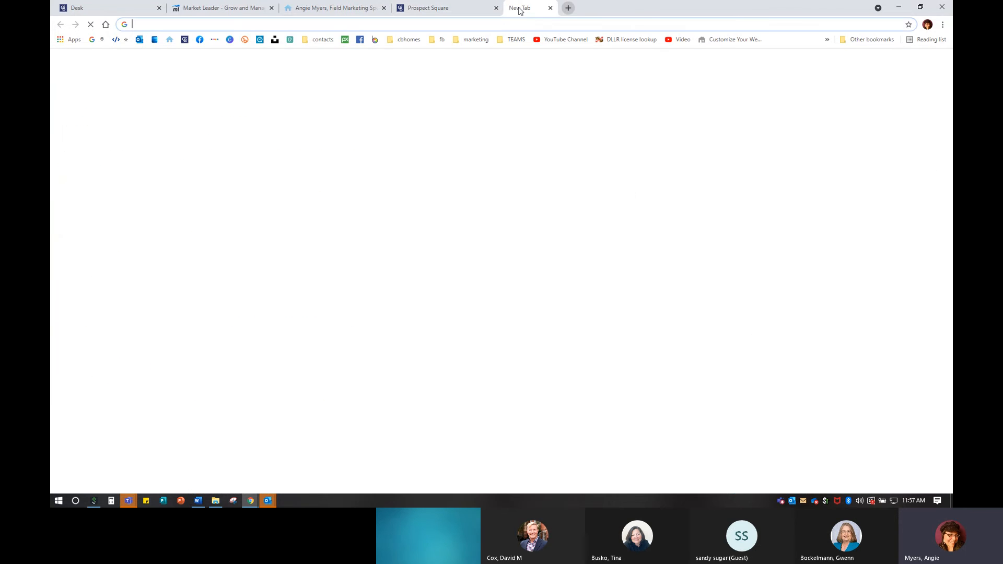
- Go to Facebook and open the managed real estate business page
{"action": "left_click", "coordinate": [199, 39]}
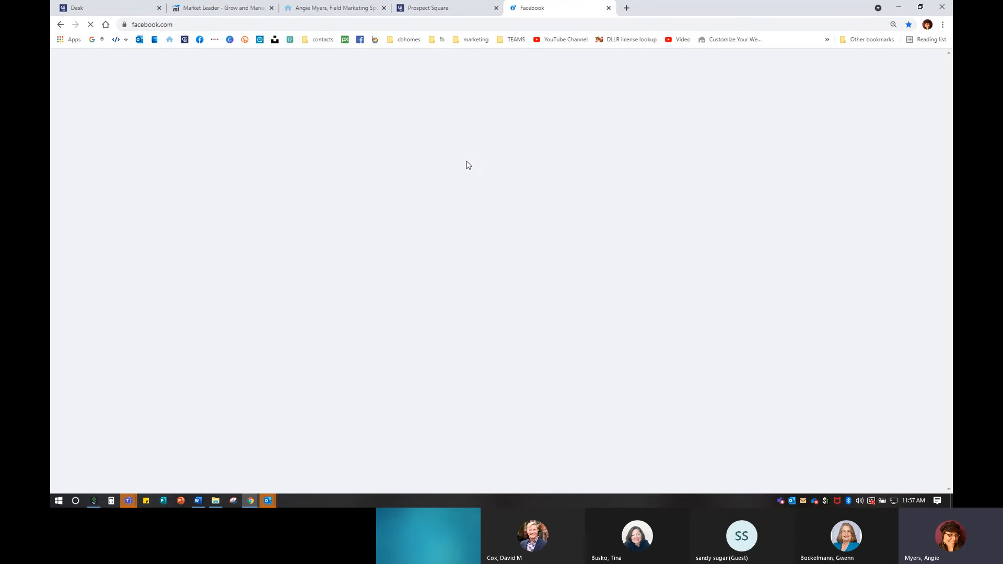
{"action": "left_click", "coordinate": [93, 163]}
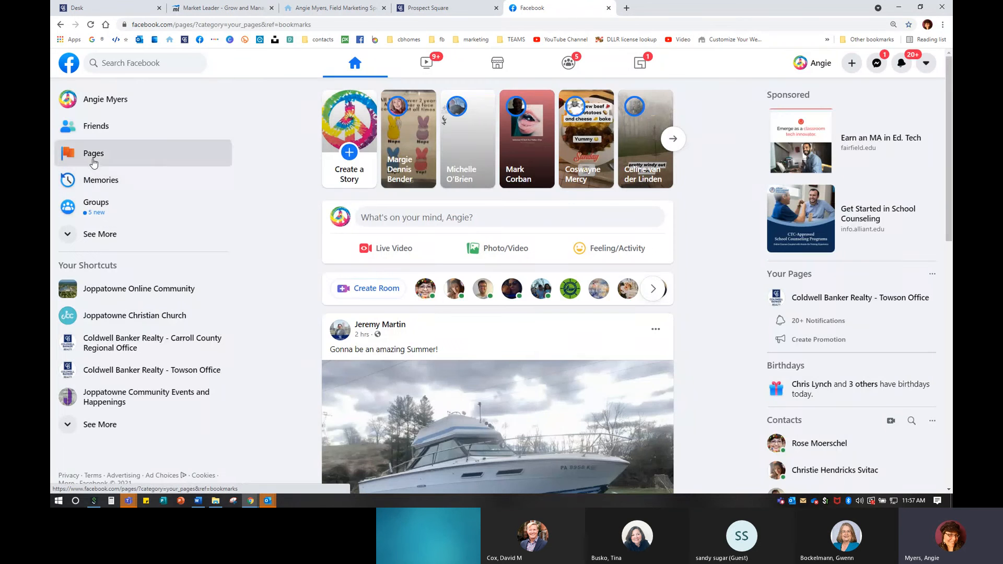
{"action": "left_click", "coordinate": [559, 198]}
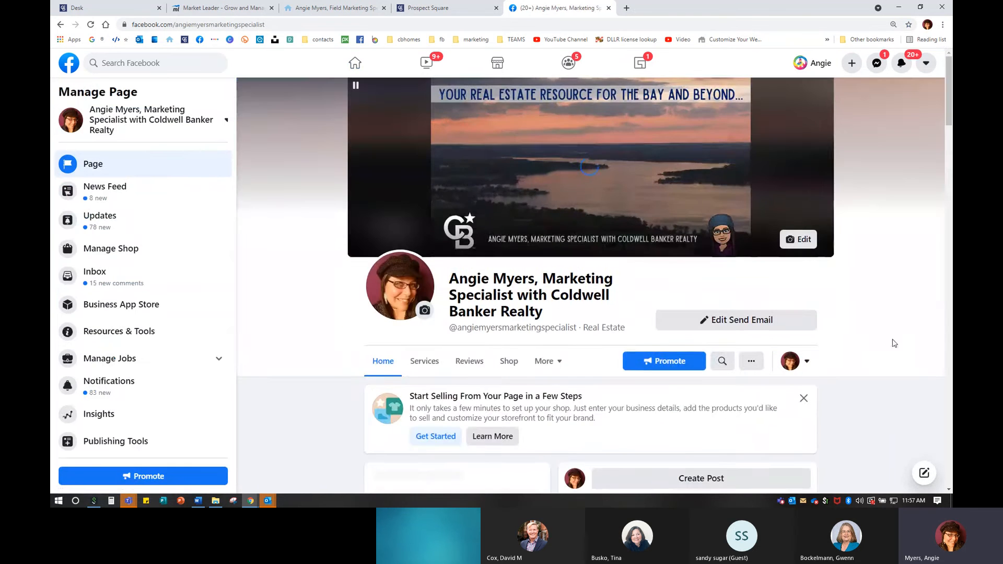
- Scroll the page feed down to the March 6 Lutherville Timonium area report post
{"action": "scroll", "coordinate": [894, 343], "scroll_direction": "down", "scroll_amount": 10}
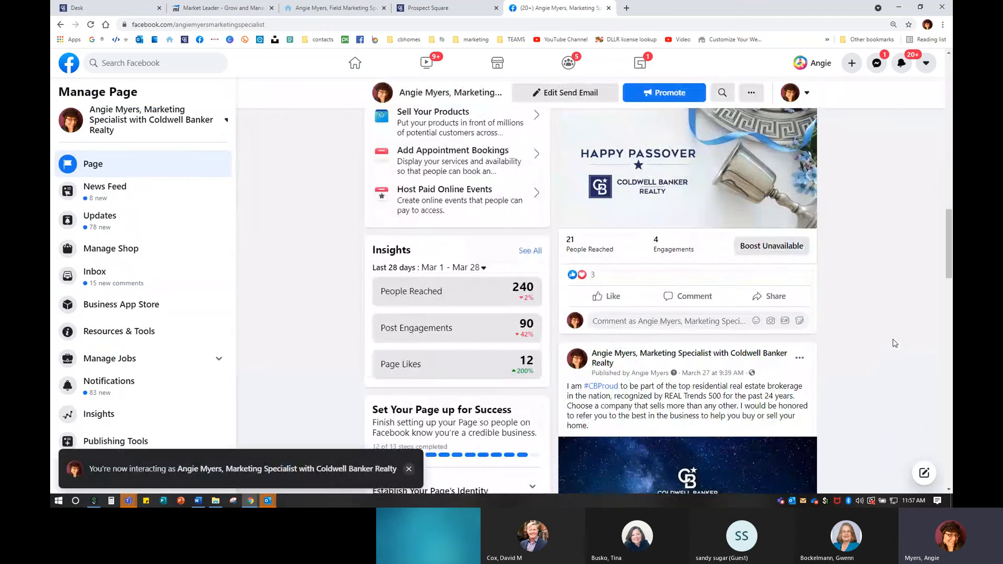
{"action": "scroll", "coordinate": [894, 343], "scroll_direction": "down", "scroll_amount": 15}
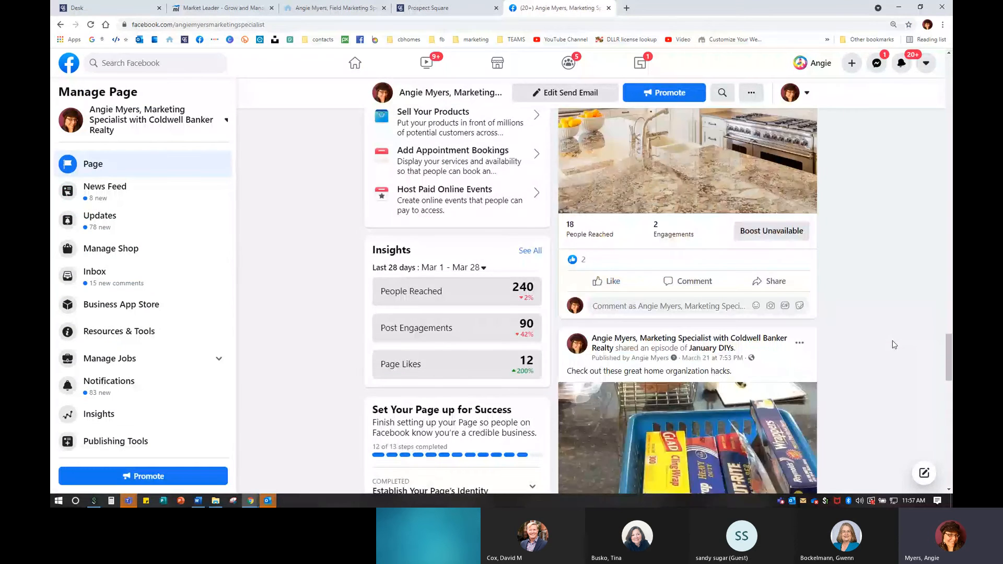
{"action": "scroll", "coordinate": [895, 344], "scroll_direction": "down", "scroll_amount": 5}
{"action": "scroll", "coordinate": [893, 345], "scroll_direction": "up", "scroll_amount": 5}
{"action": "scroll", "coordinate": [893, 346], "scroll_direction": "down", "scroll_amount": 8}
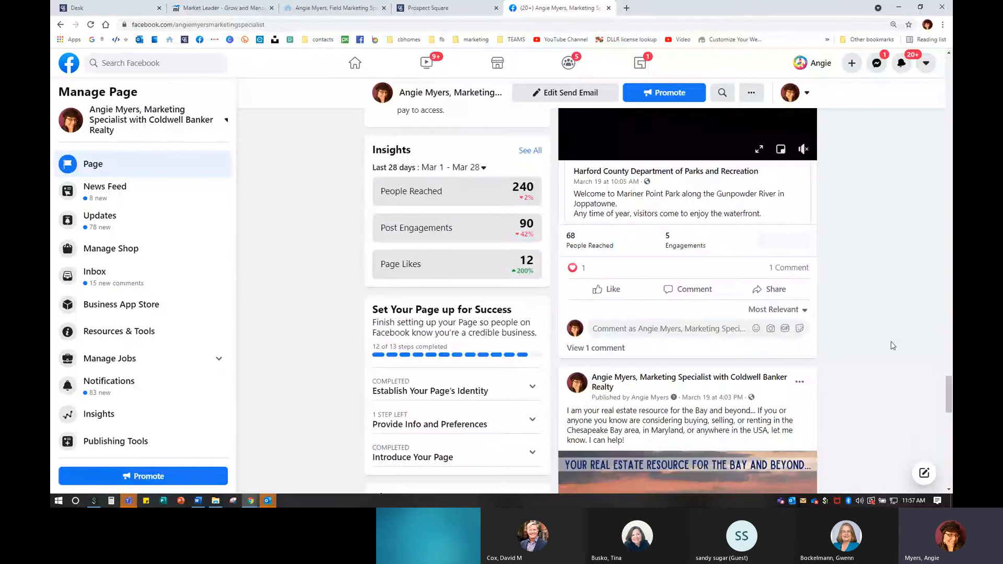
{"action": "scroll", "coordinate": [891, 340], "scroll_direction": "down", "scroll_amount": 12}
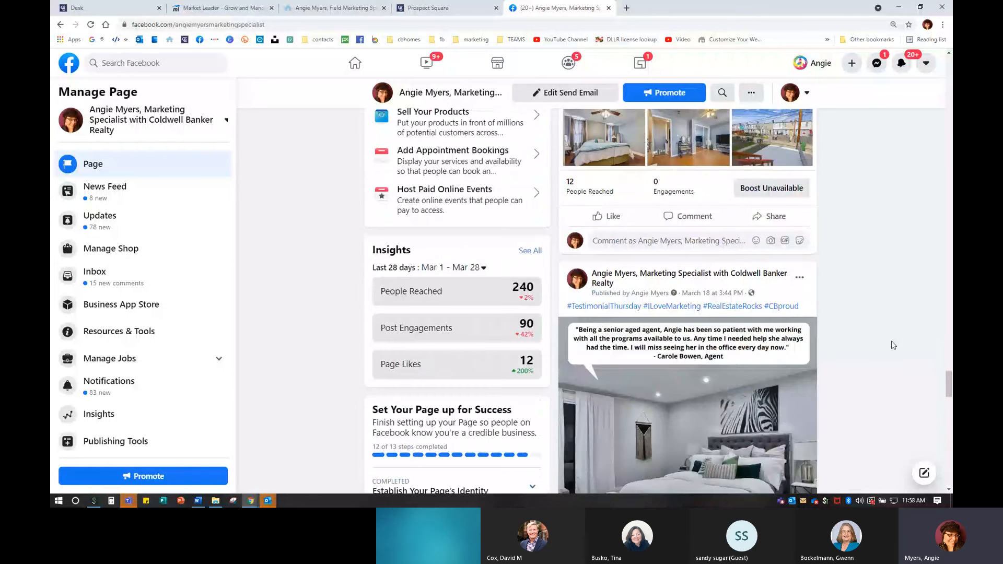
{"action": "scroll", "coordinate": [891, 345], "scroll_direction": "down", "scroll_amount": 18}
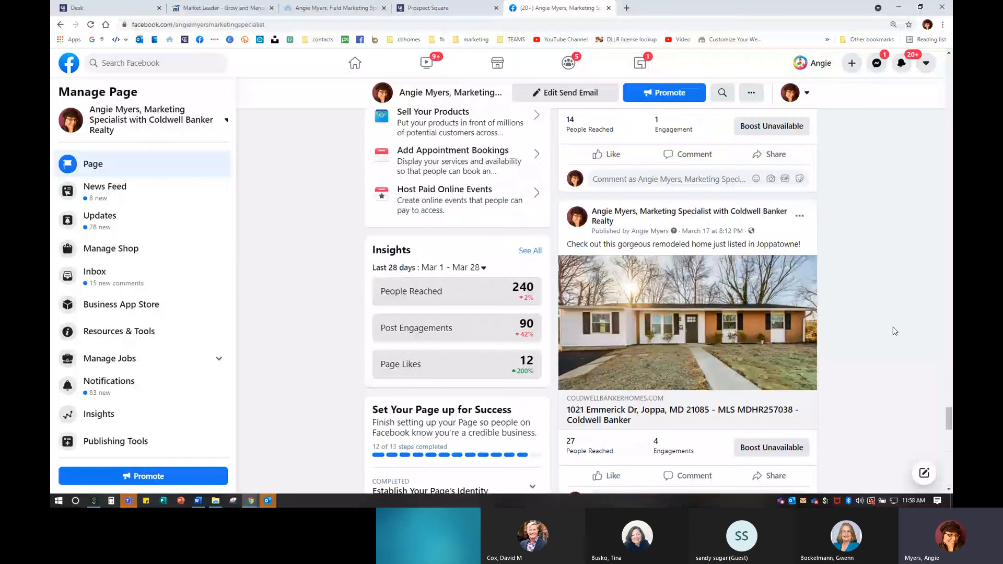
{"action": "scroll", "coordinate": [896, 332], "scroll_direction": "down", "scroll_amount": 8}
{"action": "scroll", "coordinate": [894, 331], "scroll_direction": "down", "scroll_amount": 15}
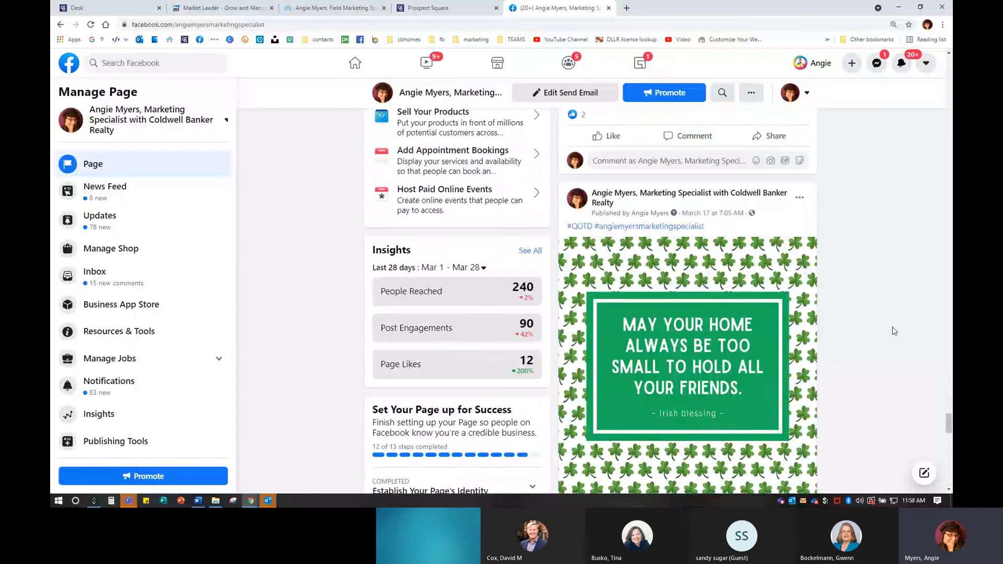
{"action": "scroll", "coordinate": [895, 332], "scroll_direction": "down", "scroll_amount": 10}
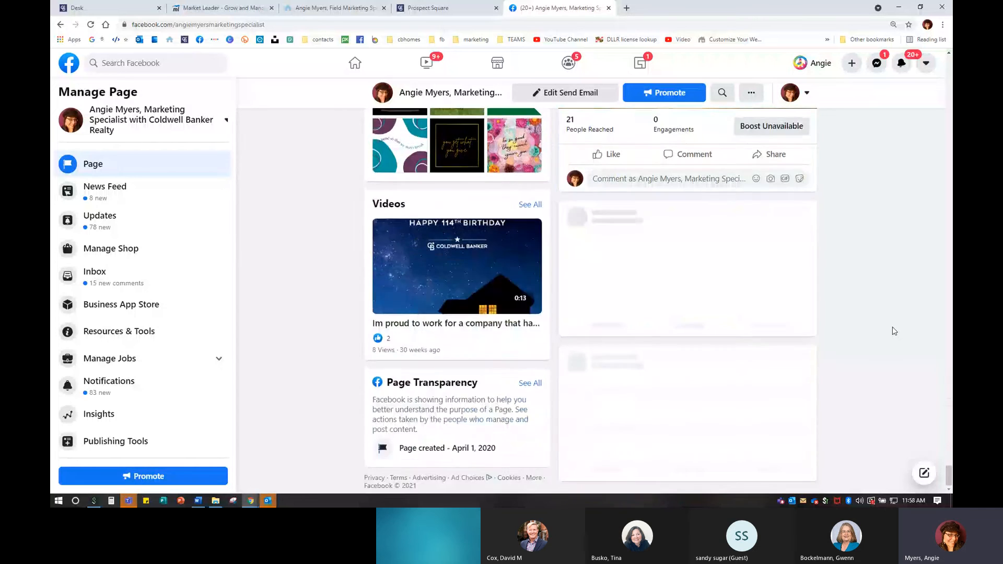
{"action": "scroll", "coordinate": [894, 330], "scroll_direction": "down", "scroll_amount": 15}
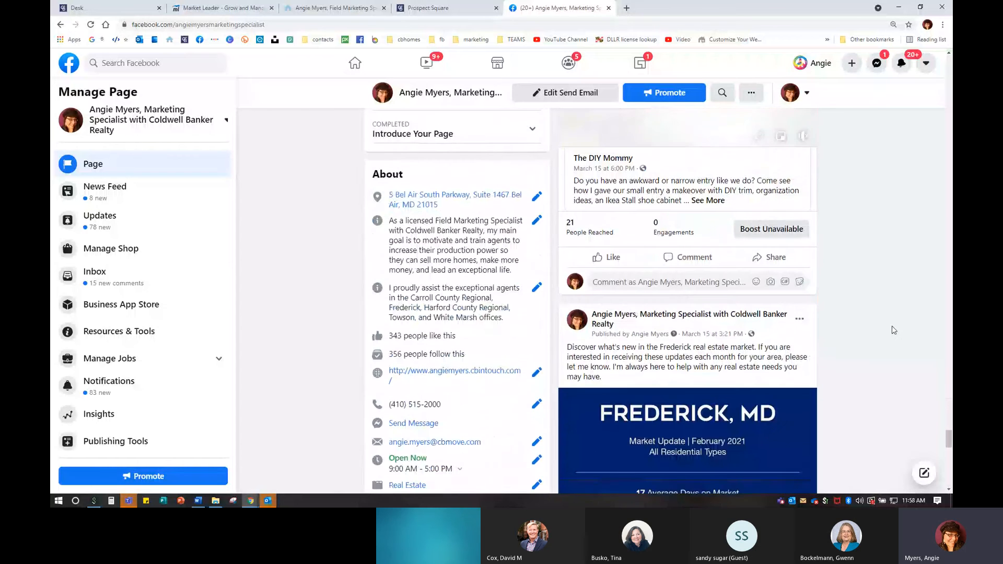
{"action": "scroll", "coordinate": [895, 330], "scroll_direction": "up", "scroll_amount": 5}
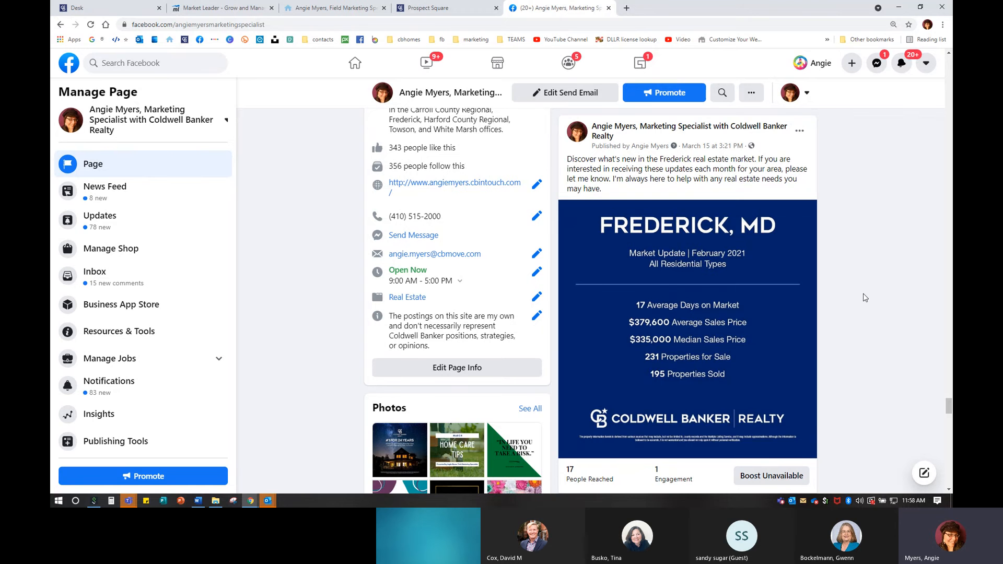
{"action": "scroll", "coordinate": [866, 297], "scroll_direction": "down", "scroll_amount": 5}
{"action": "scroll", "coordinate": [726, 204], "scroll_direction": "up", "scroll_amount": 5}
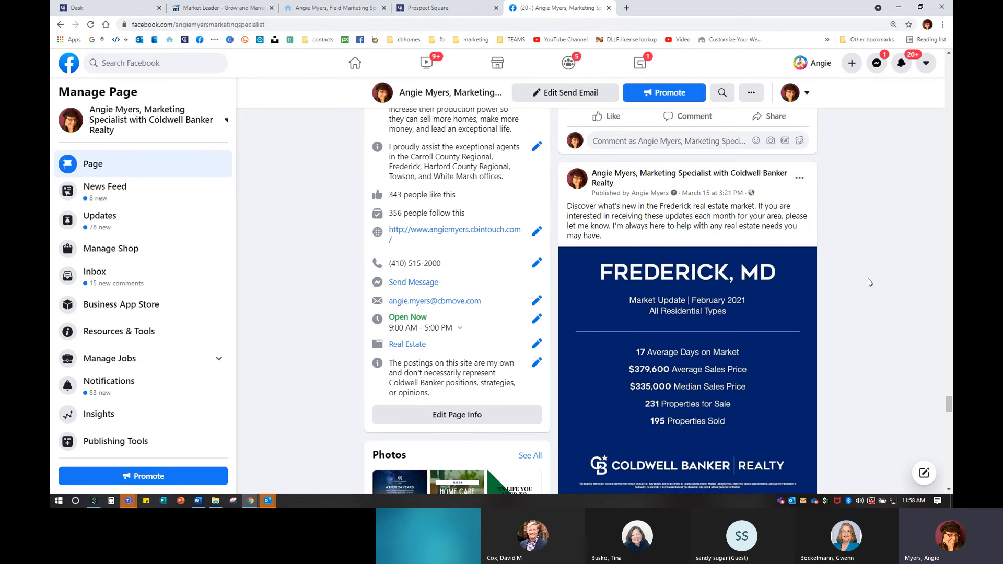
{"action": "scroll", "coordinate": [870, 283], "scroll_direction": "down", "scroll_amount": 8}
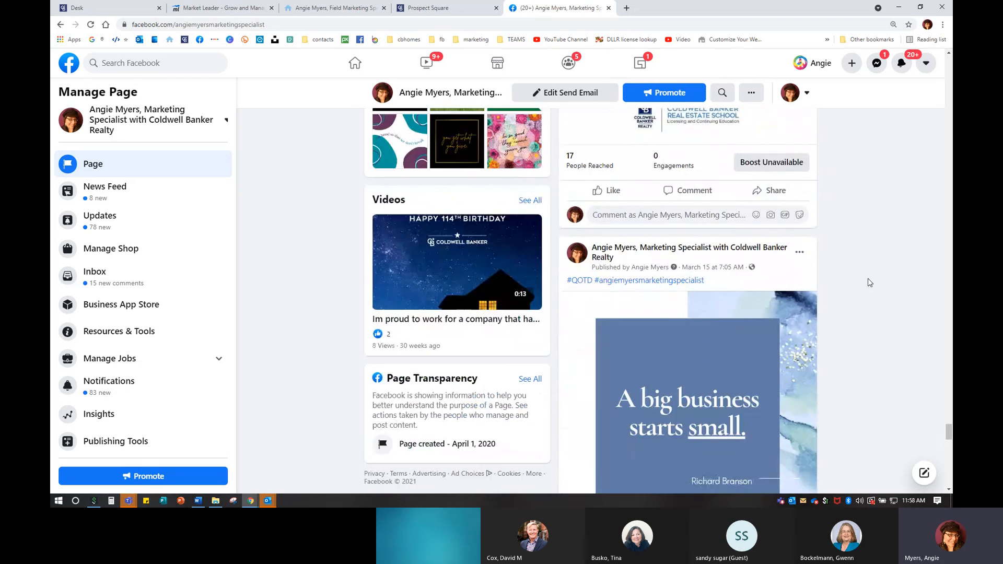
{"action": "scroll", "coordinate": [870, 283], "scroll_direction": "down", "scroll_amount": 20}
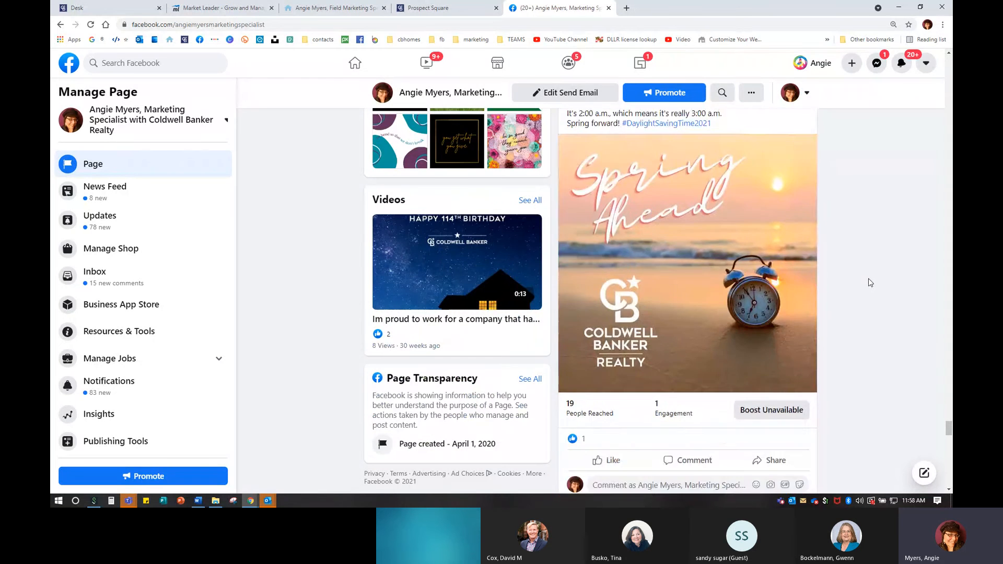
{"action": "scroll", "coordinate": [870, 282], "scroll_direction": "down", "scroll_amount": 20}
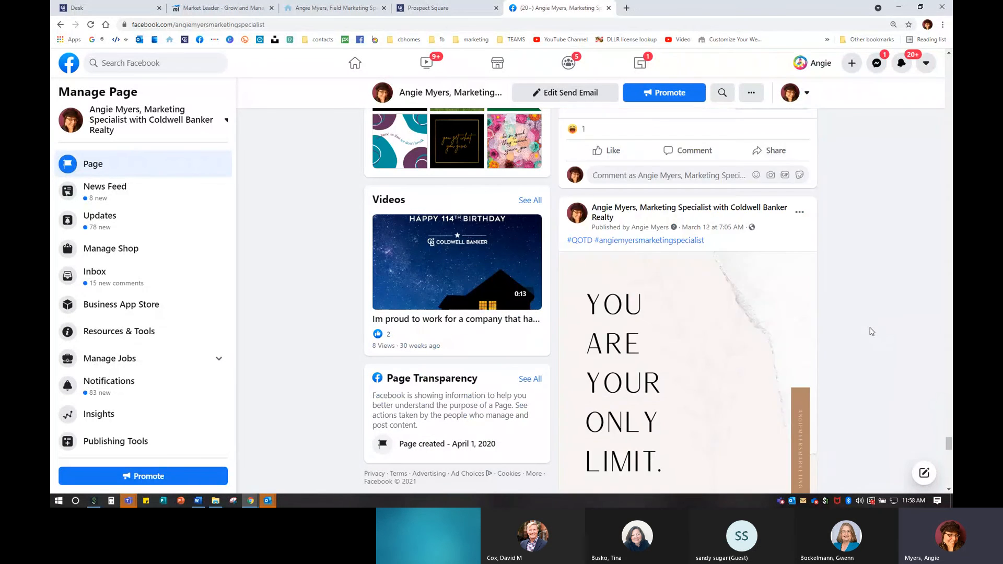
{"action": "scroll", "coordinate": [871, 331], "scroll_direction": "down", "scroll_amount": 20}
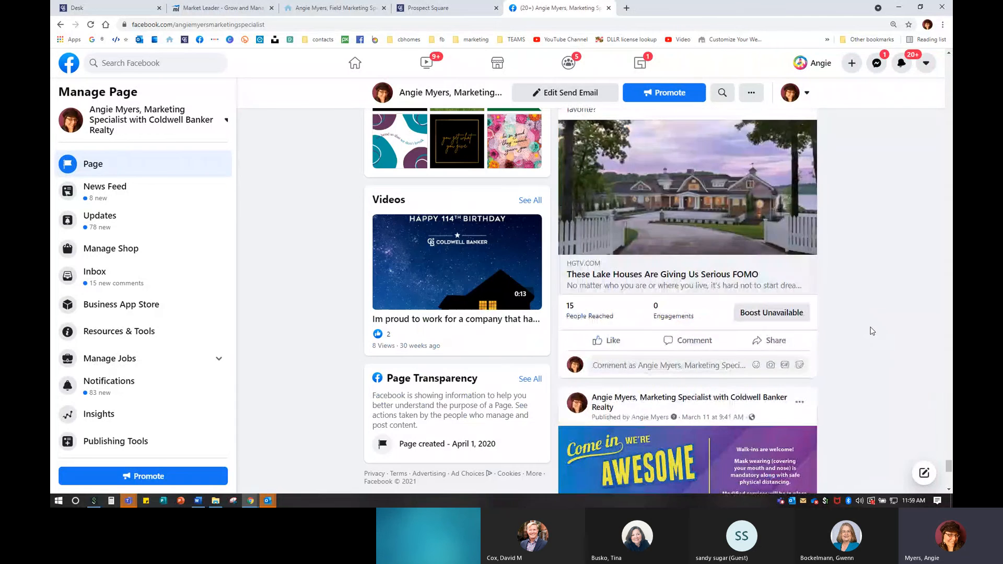
{"action": "scroll", "coordinate": [872, 330], "scroll_direction": "down", "scroll_amount": 20}
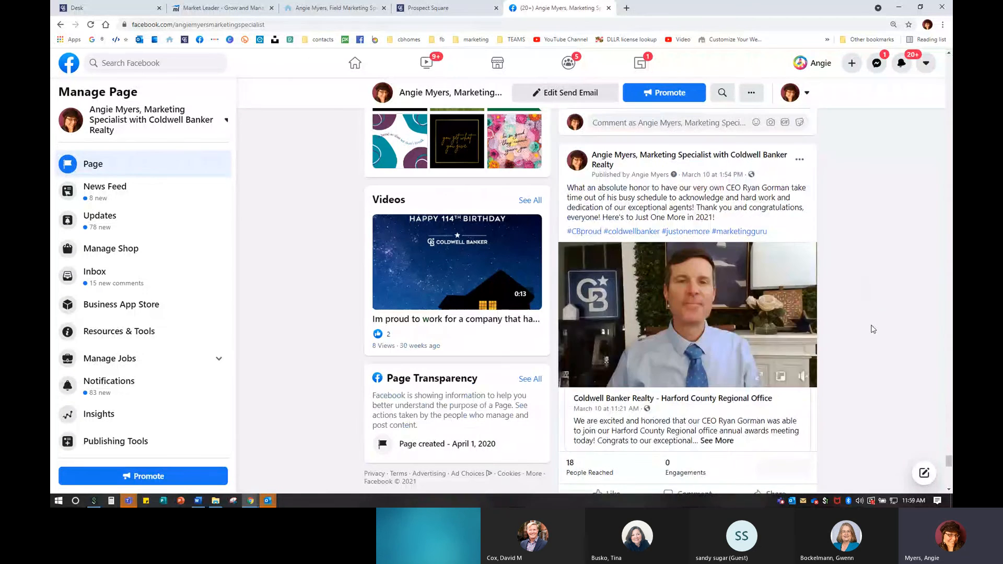
{"action": "scroll", "coordinate": [872, 329], "scroll_direction": "down", "scroll_amount": 20}
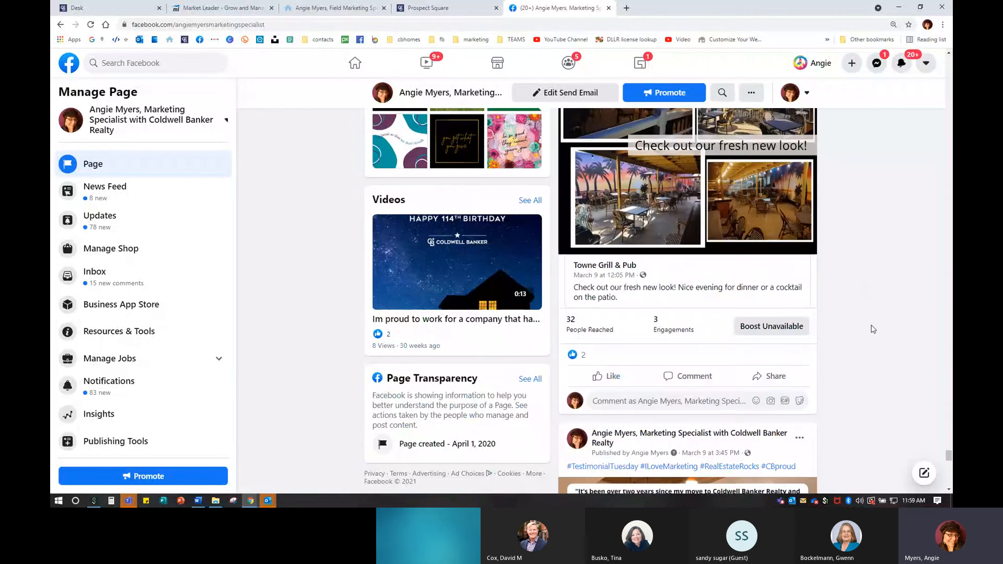
{"action": "scroll", "coordinate": [872, 330], "scroll_direction": "down", "scroll_amount": 20}
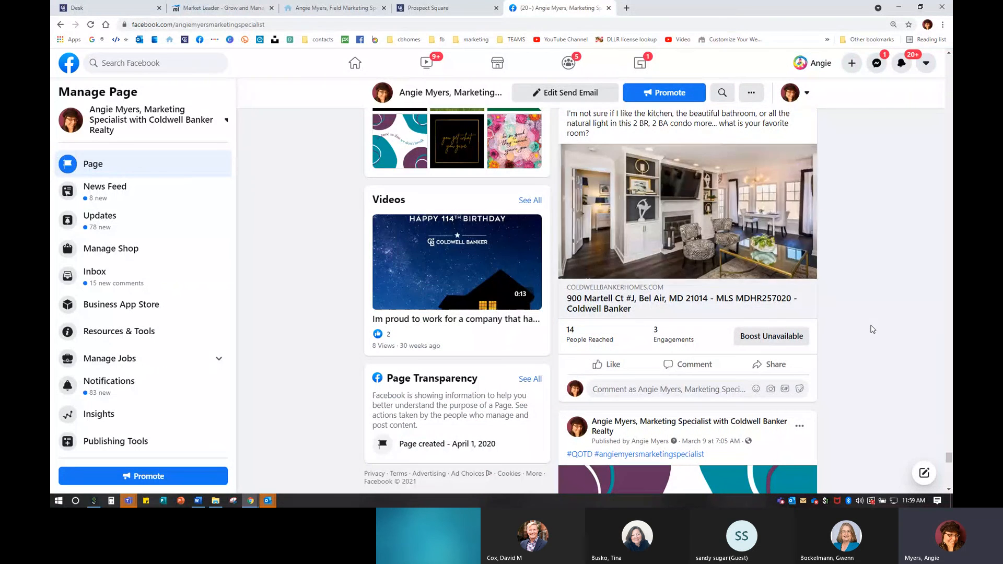
{"action": "scroll", "coordinate": [872, 329], "scroll_direction": "down", "scroll_amount": 20}
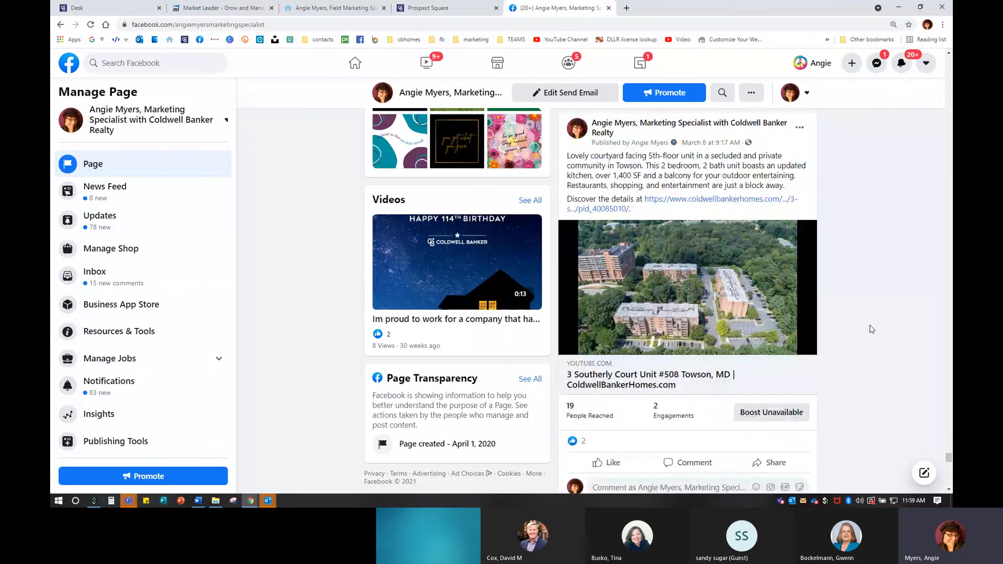
{"action": "scroll", "coordinate": [872, 329], "scroll_direction": "down", "scroll_amount": 20}
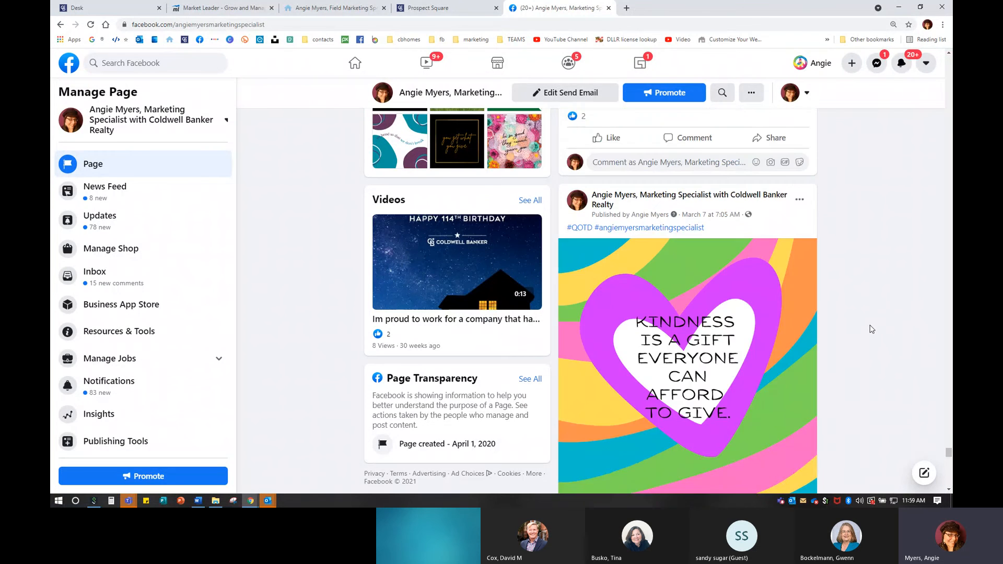
{"action": "scroll", "coordinate": [872, 329], "scroll_direction": "down", "scroll_amount": 10}
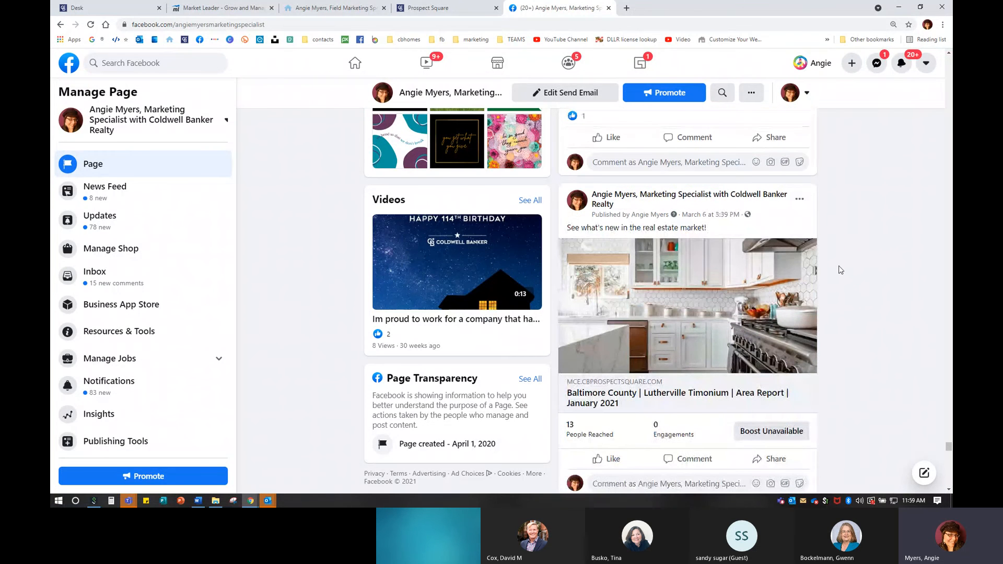
{"action": "scroll", "coordinate": [750, 291], "scroll_direction": "down", "scroll_amount": 1}
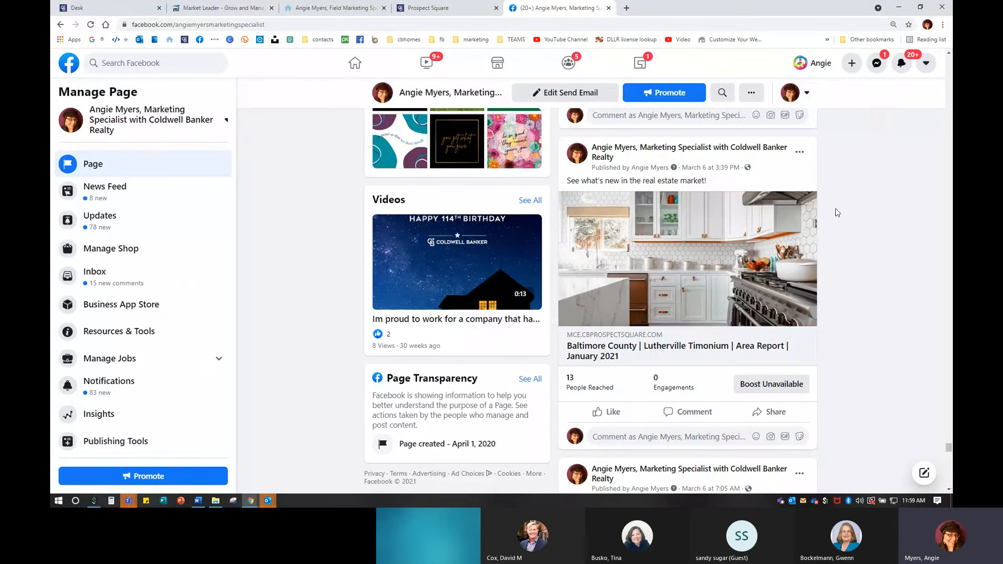
{"action": "left_click", "coordinate": [645, 260]}
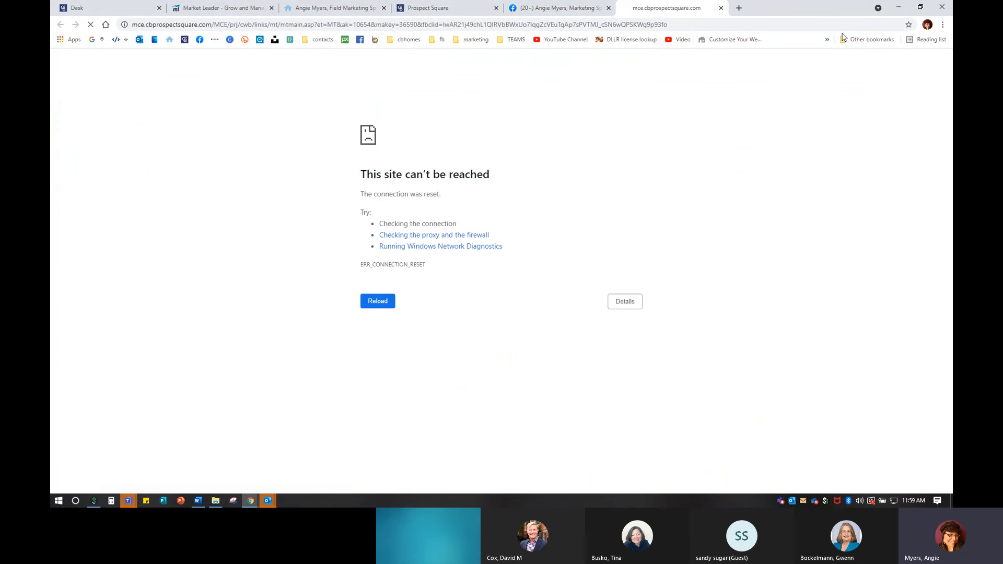
{"action": "left_click", "coordinate": [721, 8]}
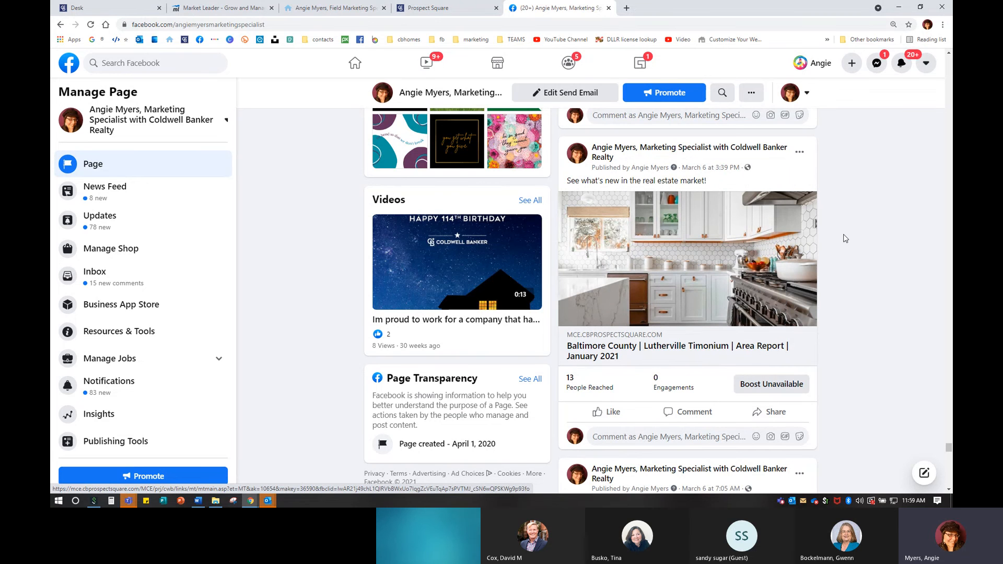
{"action": "scroll", "coordinate": [895, 251], "scroll_direction": "up", "scroll_amount": 1}
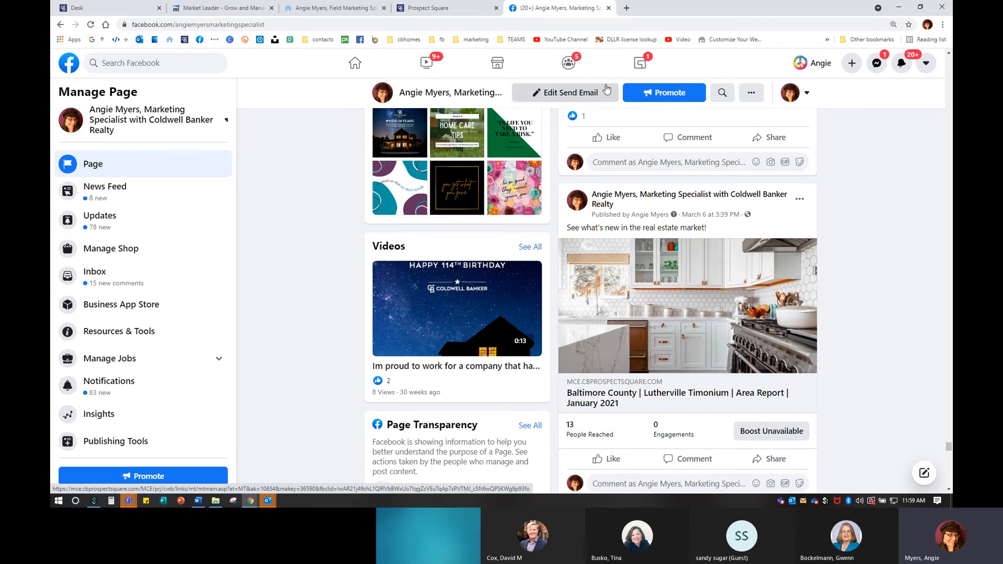
- Close the Facebook tab and return to the top of the Area Report share list
{"action": "left_click", "coordinate": [609, 8]}
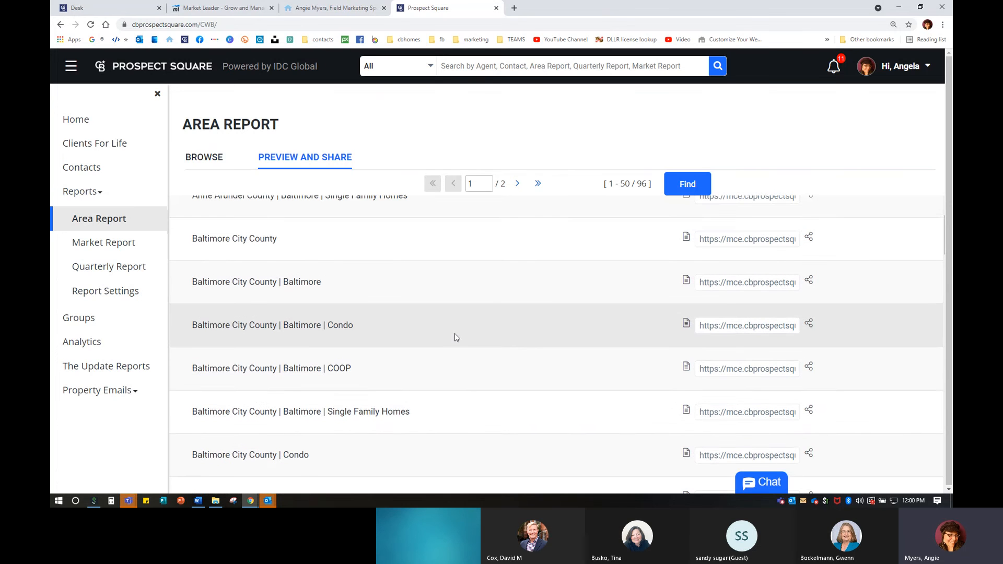
{"action": "scroll", "coordinate": [454, 335], "scroll_direction": "up", "scroll_amount": 1}
{"action": "scroll", "coordinate": [454, 337], "scroll_direction": "up", "scroll_amount": 1}
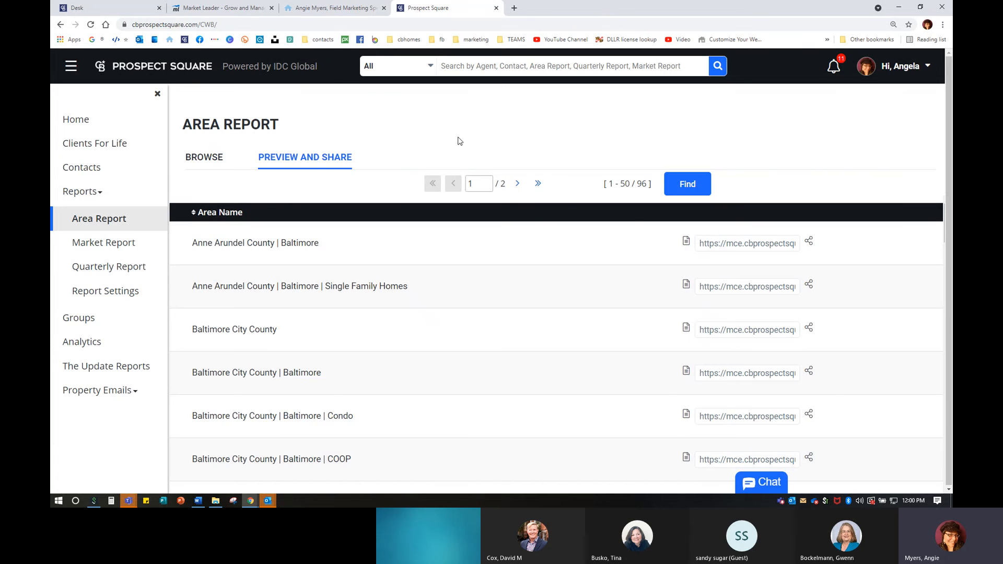
- Switch to the Market Report list and check the Rumsey Island Report at the top
{"action": "left_click", "coordinate": [130, 242]}
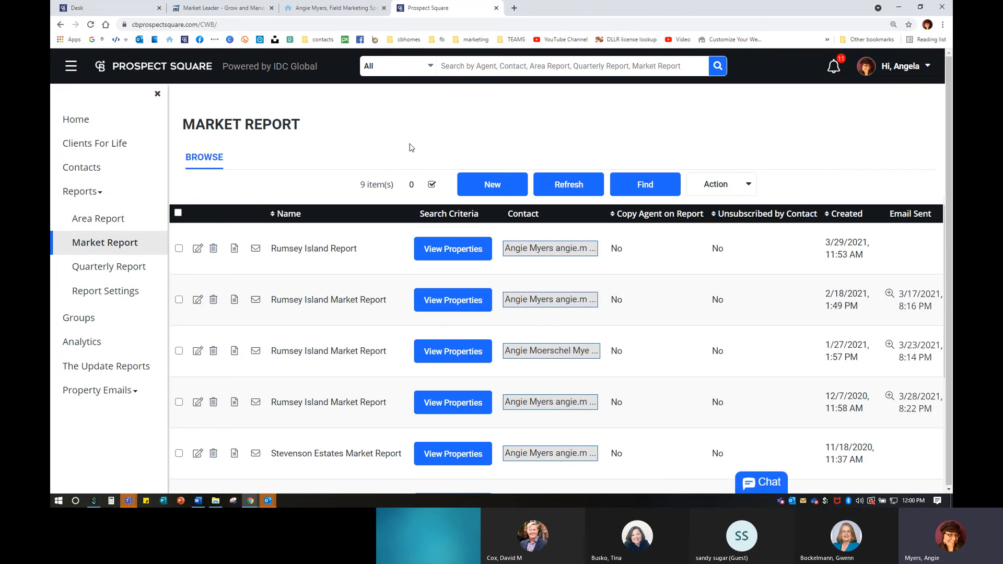
{"action": "scroll", "coordinate": [467, 342], "scroll_direction": "down", "scroll_amount": 3}
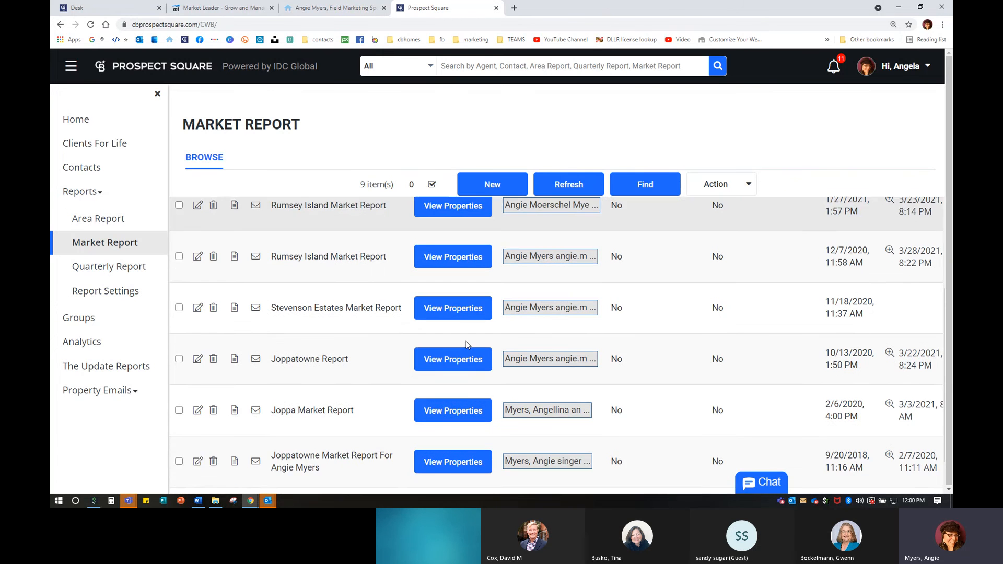
{"action": "scroll", "coordinate": [468, 345], "scroll_direction": "up", "scroll_amount": 3}
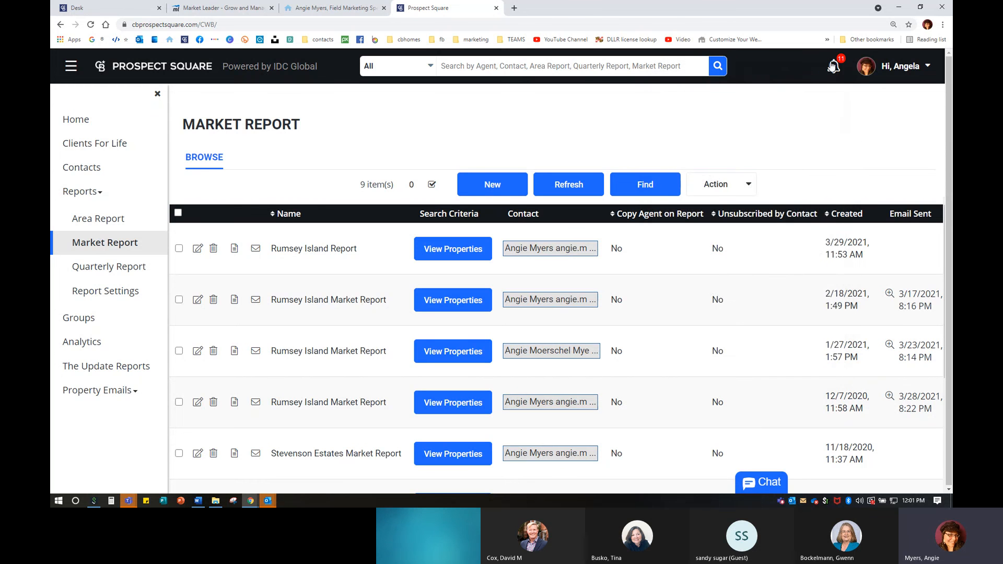
- Start the Product Tour from the account menu and dismiss the no-tour message
{"action": "mouse_move", "coordinate": [831, 65]}
{"action": "mouse_move", "coordinate": [900, 68]}
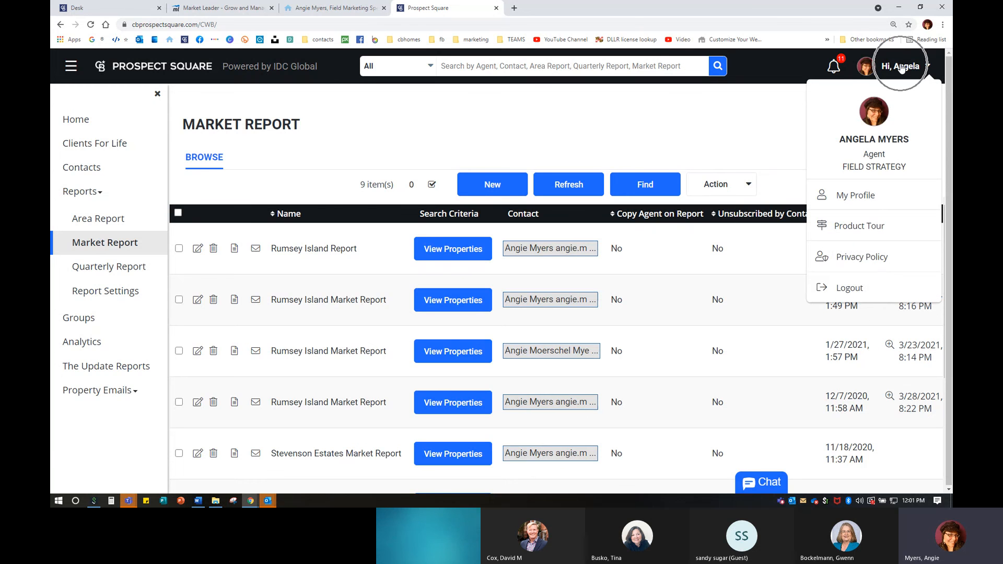
{"action": "left_click", "coordinate": [850, 226]}
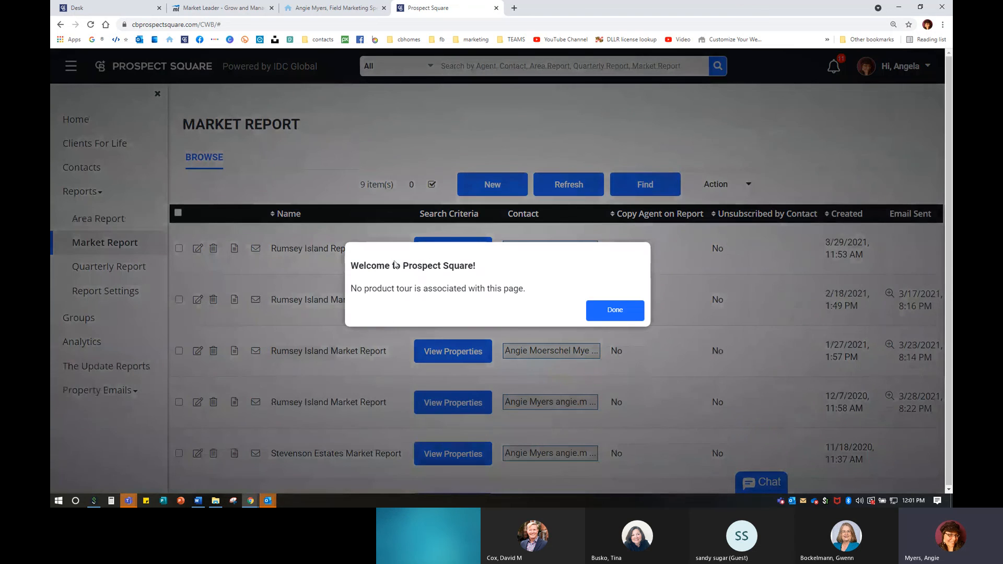
{"action": "left_click", "coordinate": [630, 309]}
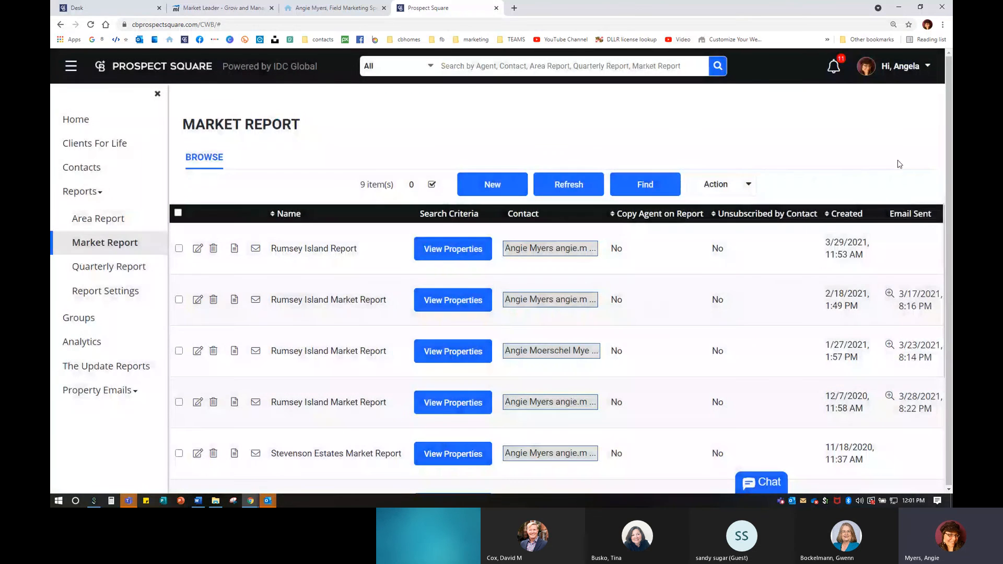
- Open the agent's profile details and close them without saving changes
{"action": "left_click", "coordinate": [896, 71]}
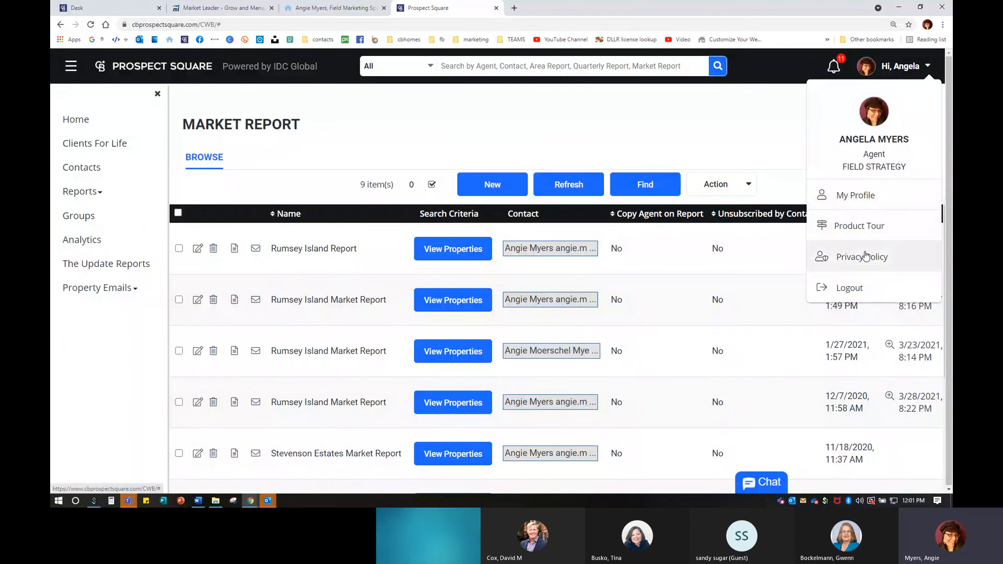
{"action": "left_click", "coordinate": [860, 202]}
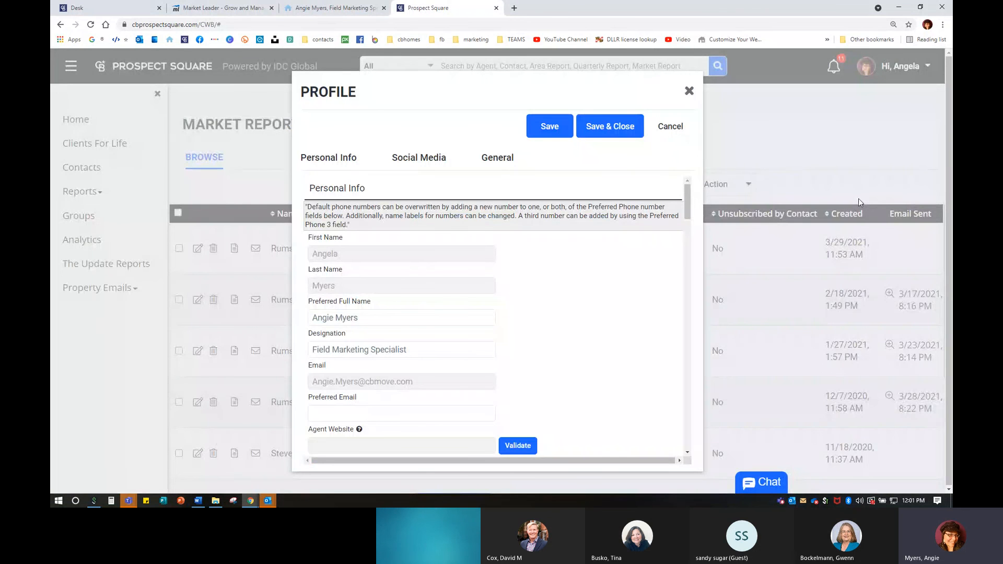
{"action": "left_click", "coordinate": [690, 92]}
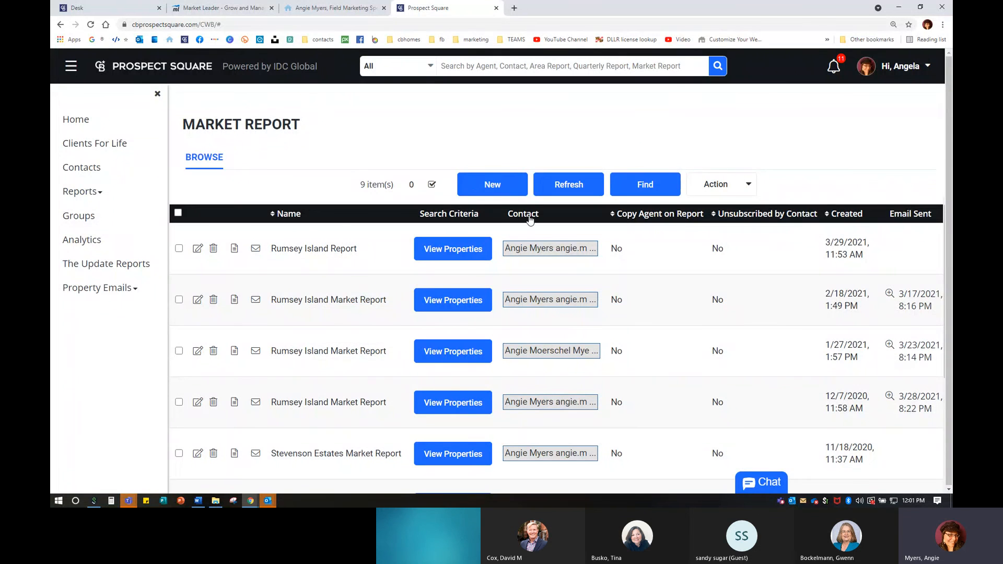
- Open the agent's website in a new tab and find its Harford and Cecil County Quarterly Report links
{"action": "left_click", "coordinate": [515, 9]}
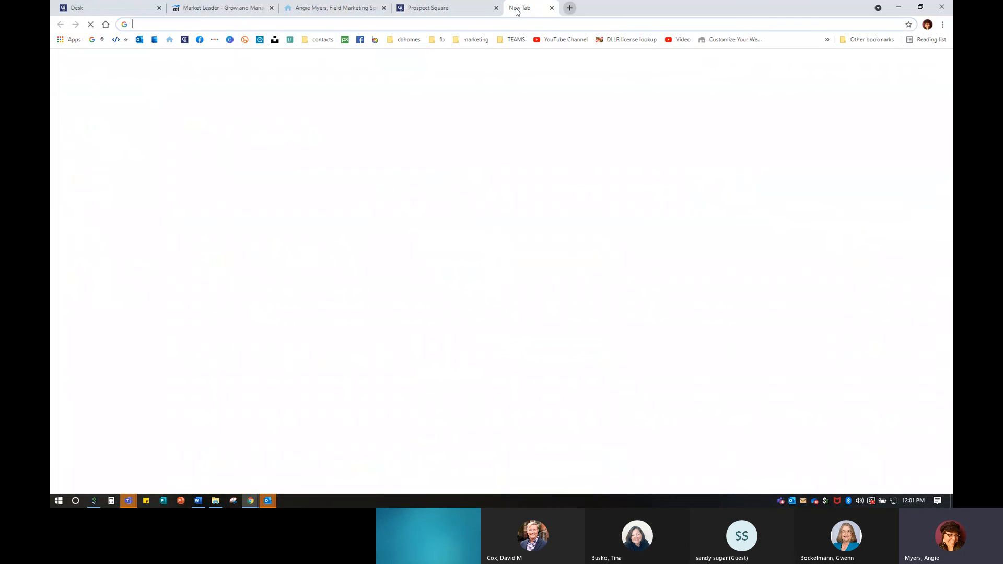
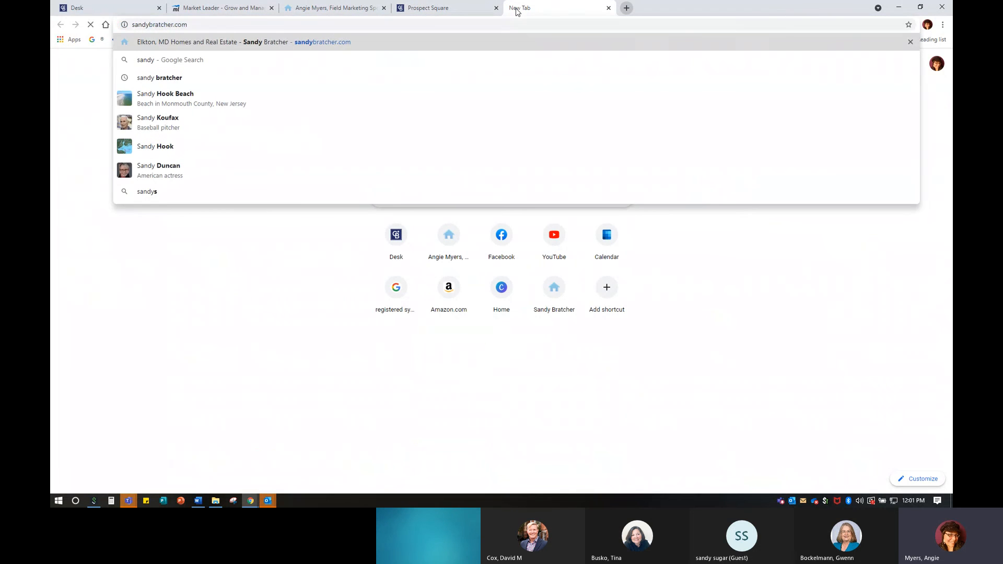
{"action": "key", "text": "Return"}
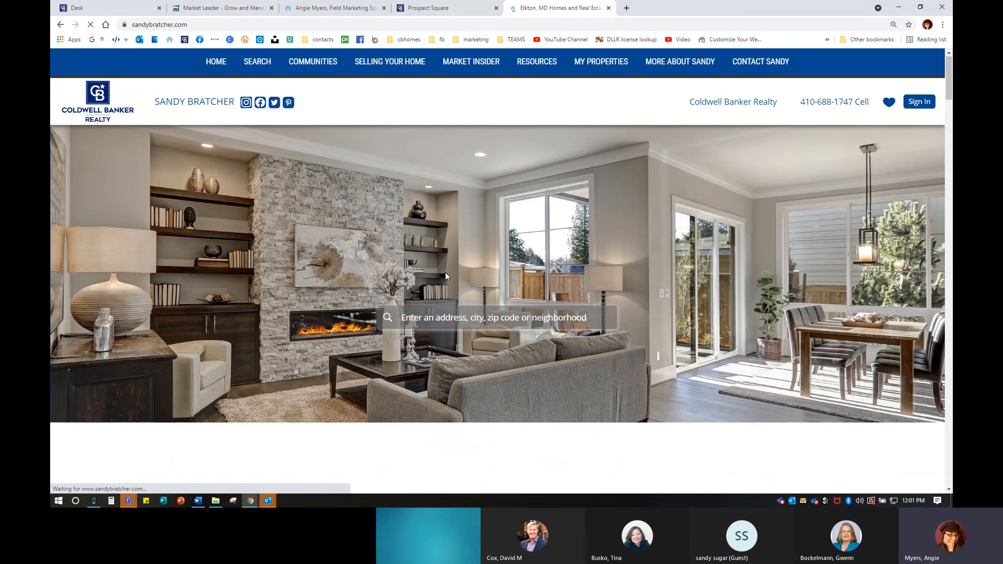
{"action": "left_click", "coordinate": [445, 271]}
{"action": "left_click", "coordinate": [721, 8]}
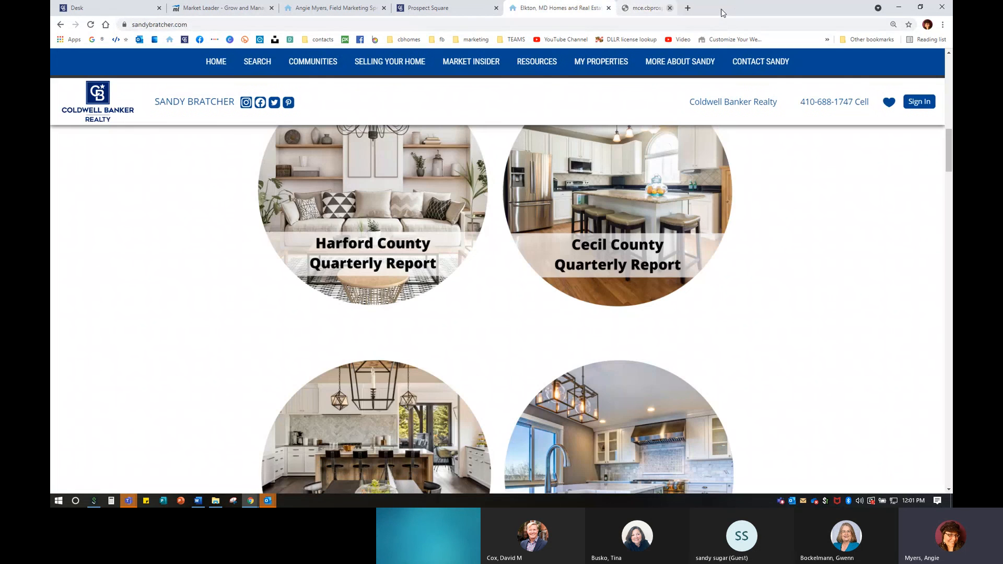
{"action": "scroll", "coordinate": [397, 392], "scroll_direction": "up", "scroll_amount": 1}
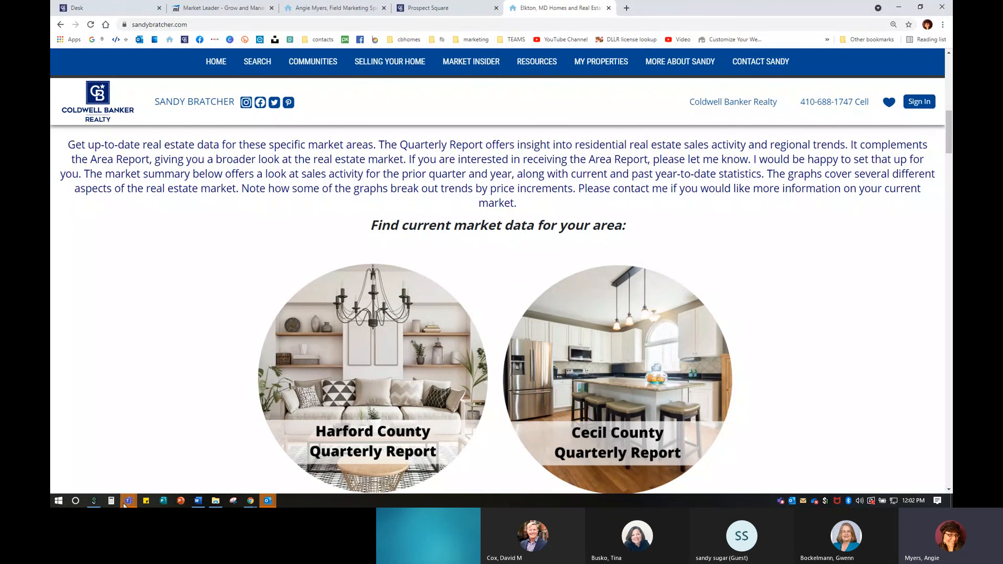
- Bring the 'Be the Local Expert – Prospect Square Reports' Teams meeting full-screen and stop sharing the screen
{"action": "mouse_move", "coordinate": [128, 502]}
{"action": "left_click", "coordinate": [183, 453]}
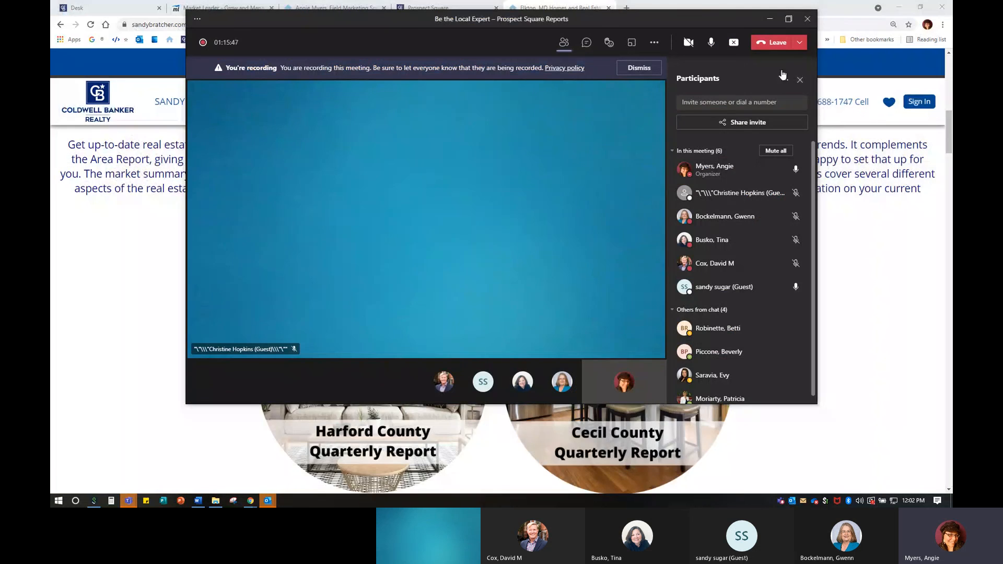
{"action": "left_click", "coordinate": [789, 19]}
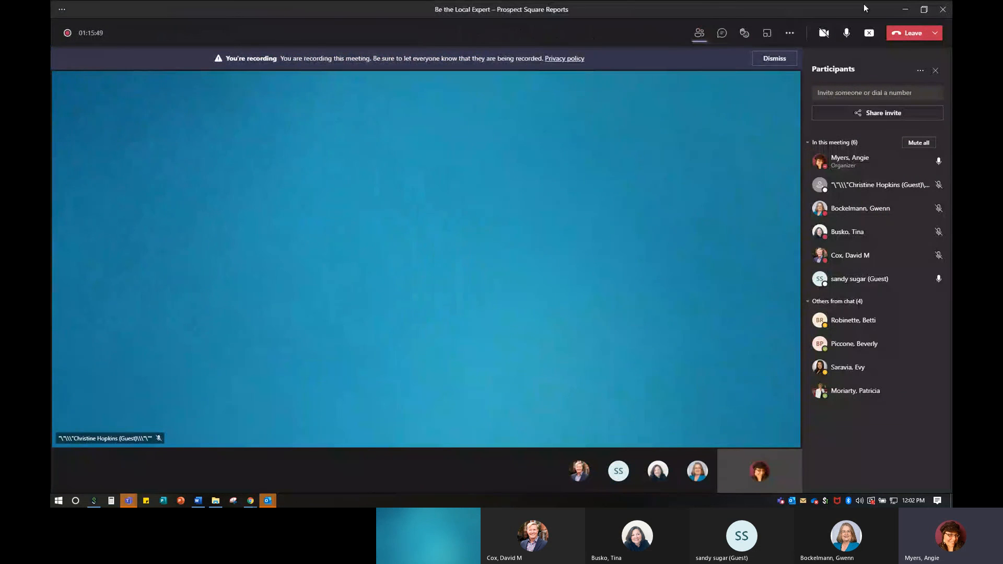
{"action": "left_click", "coordinate": [870, 33]}
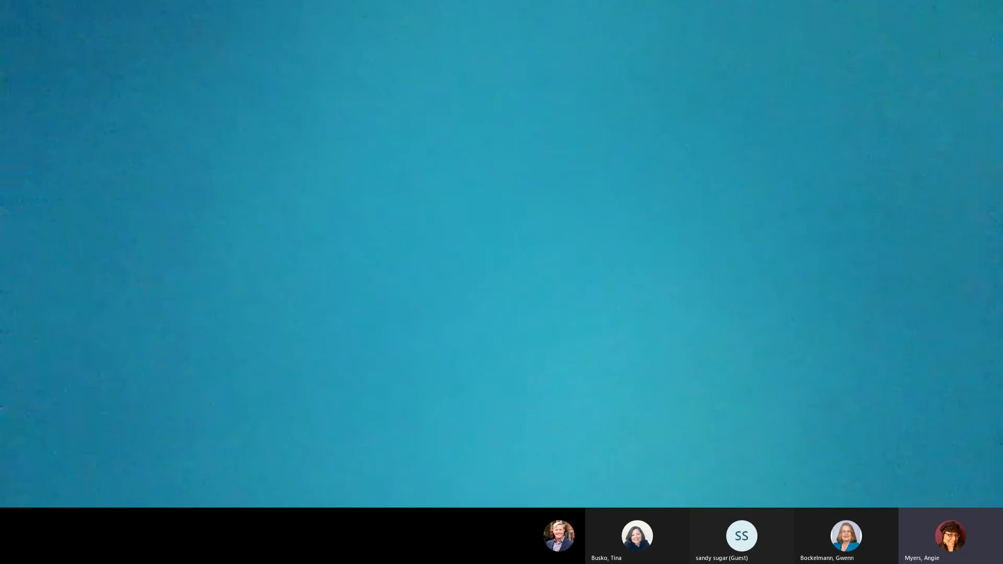